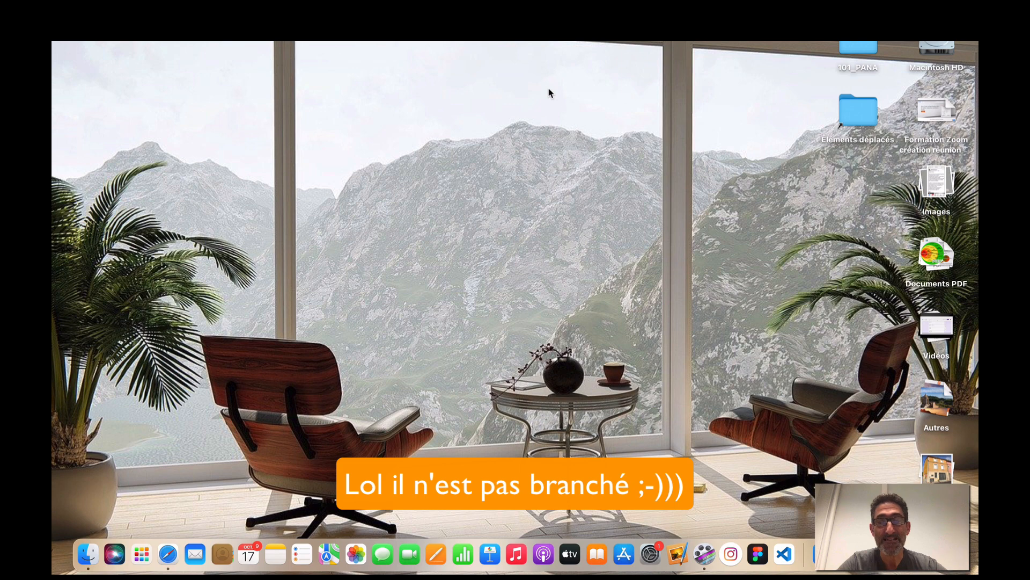
# Launch Safari, scroll through the hifi.fr homepage with its speaker banner, then switch to WordPress.
pyautogui.click(168, 556)
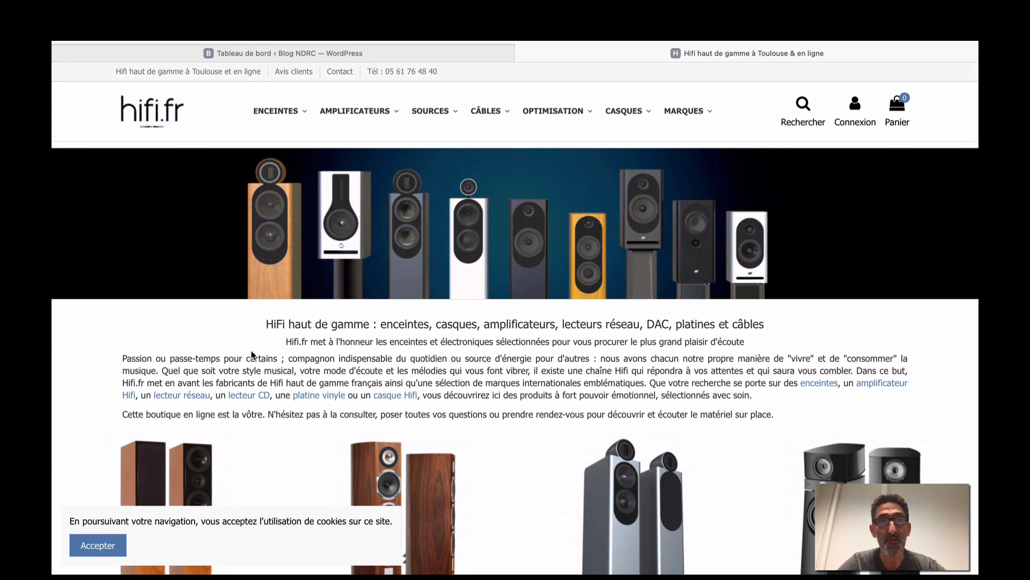
pyautogui.scroll(-10, 252, 354)
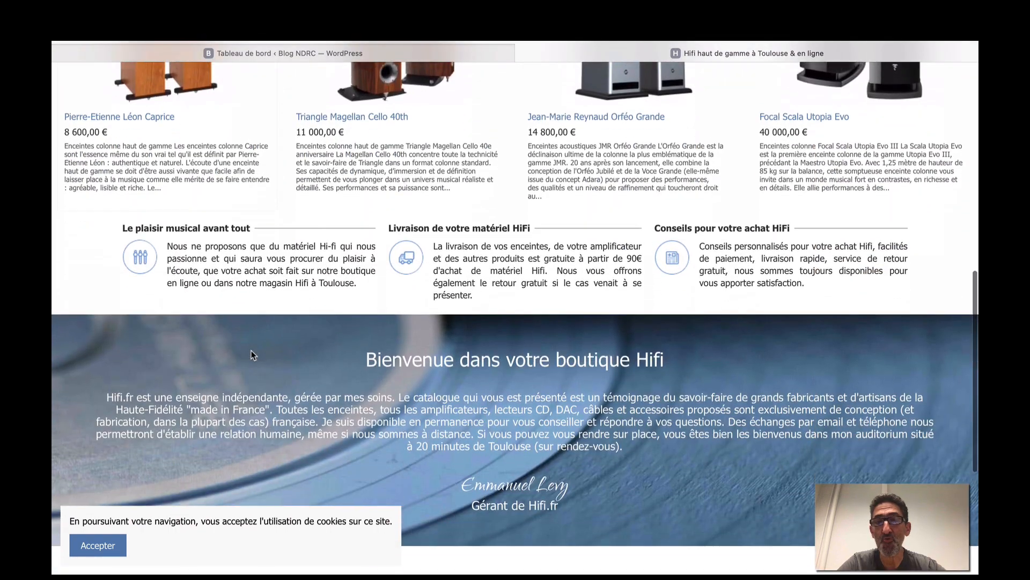
pyautogui.scroll(5, 252, 354)
pyautogui.scroll(4, 251, 354)
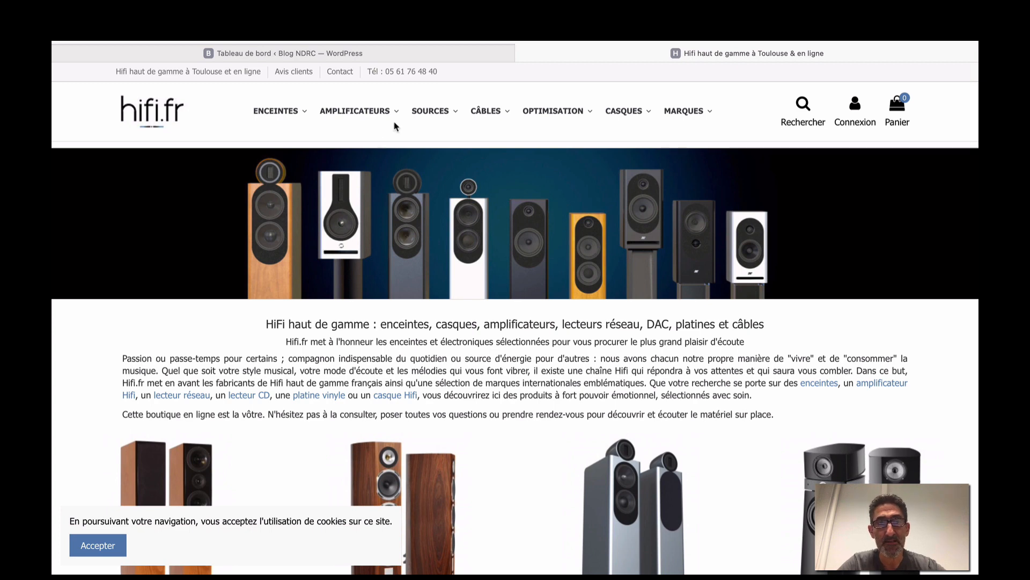
pyautogui.click(418, 54)
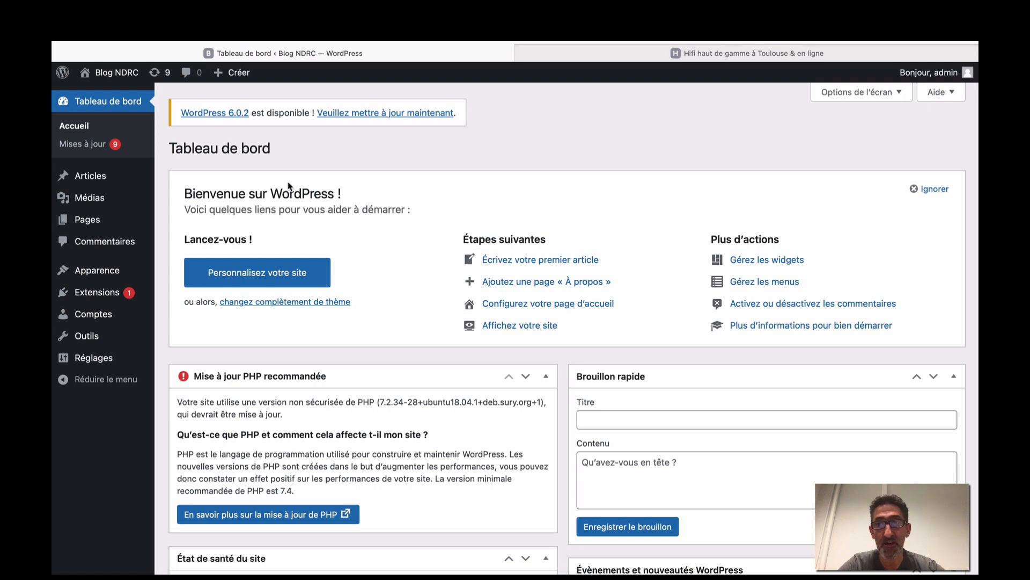
# Under Réglages > Permaliens, set the URL structure to 'Titre de la publication'.
pyautogui.scroll(-6, 288, 185)
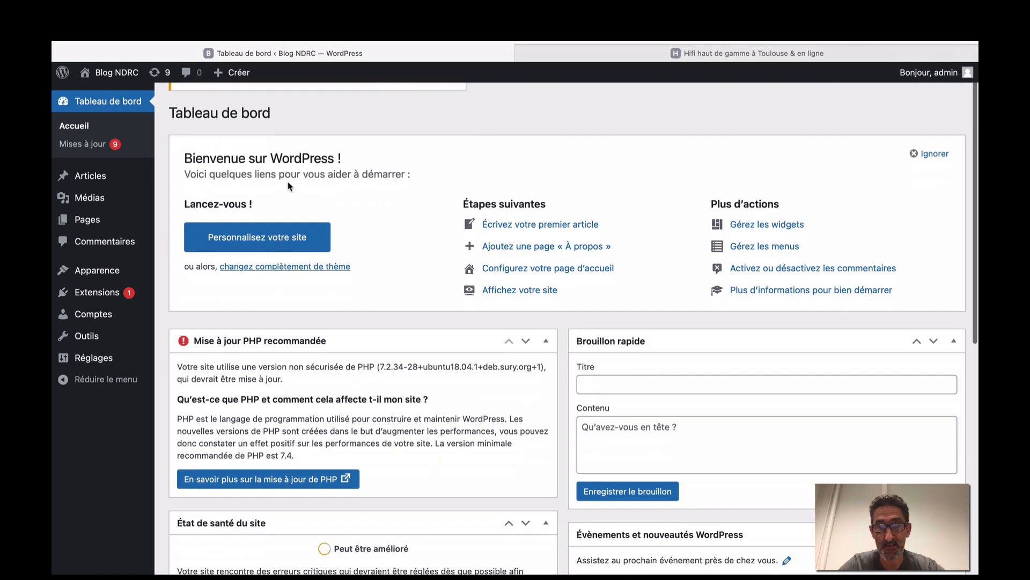
pyautogui.scroll(6, 179, 160)
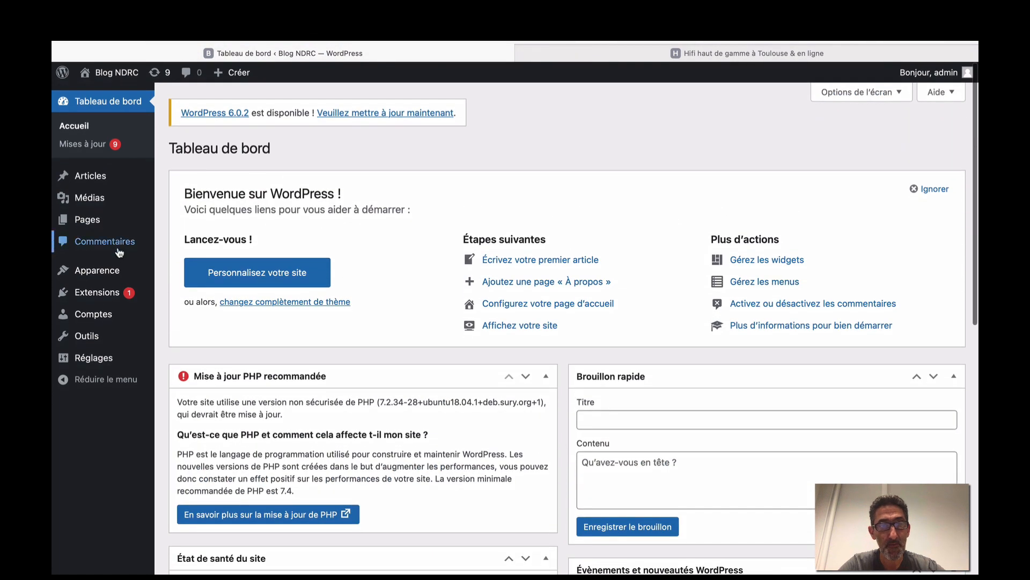
pyautogui.click(98, 359)
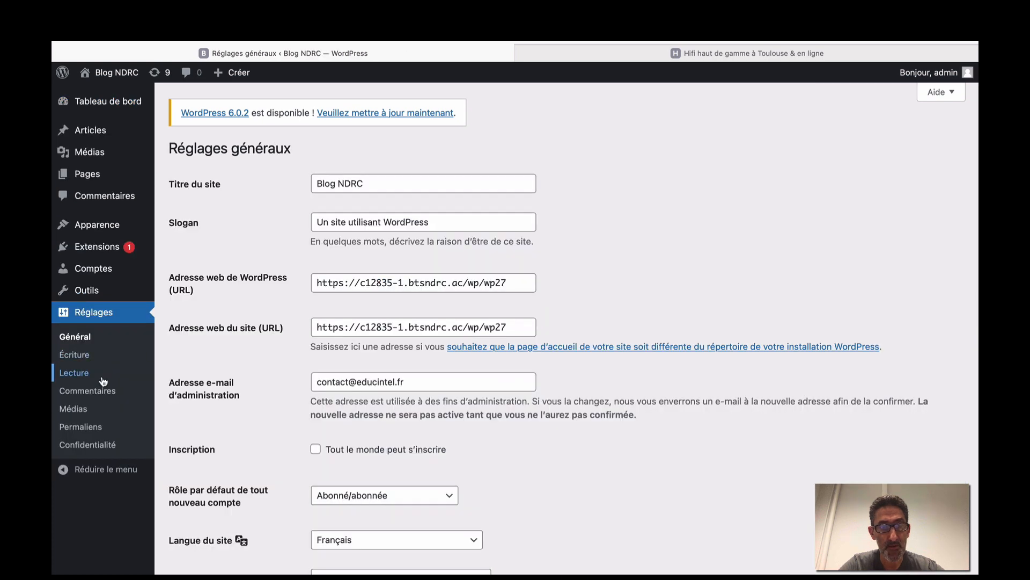
pyautogui.click(91, 427)
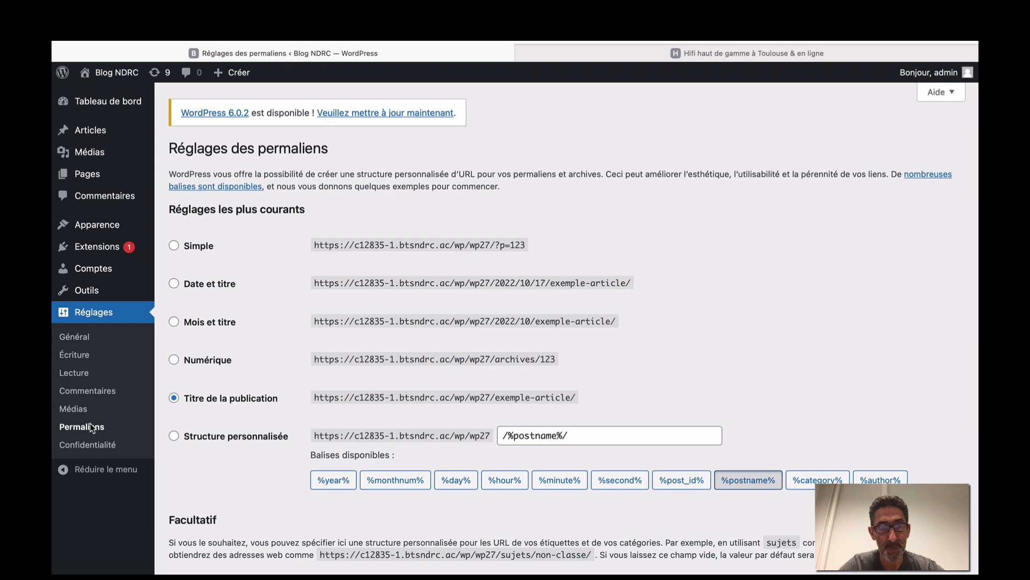
pyautogui.click(173, 284)
pyautogui.click(174, 398)
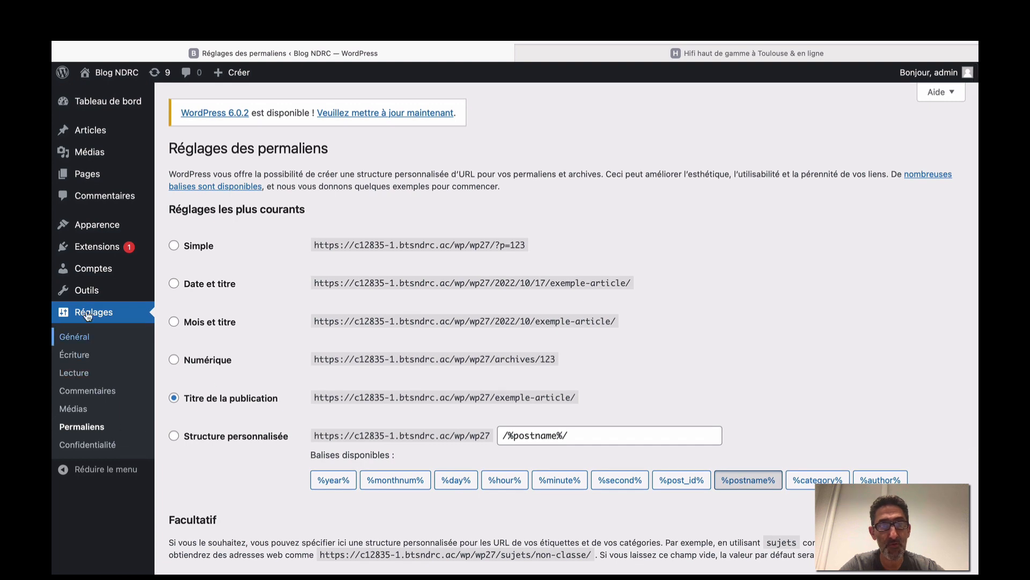
# Activate the Twenty Twenty theme from Apparence > Thèmes and open it in Personnaliser.
pyautogui.click(104, 227)
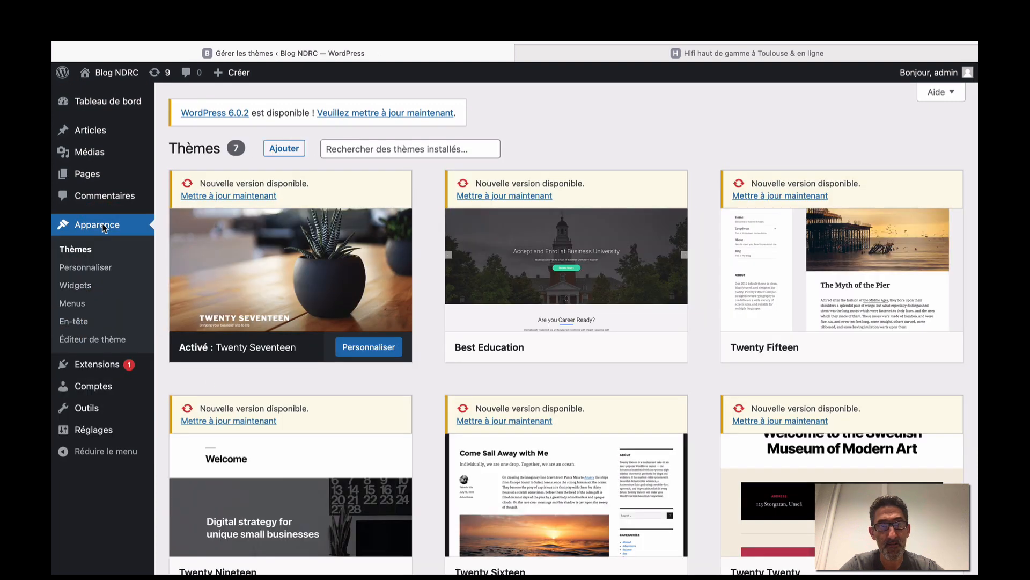
pyautogui.moveTo(261, 258)
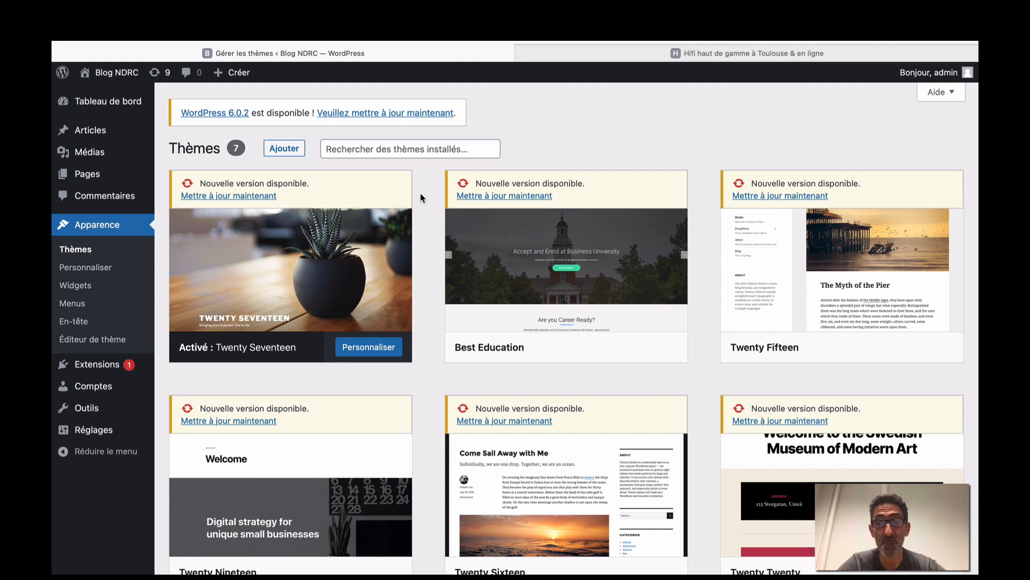
pyautogui.scroll(-5, 421, 198)
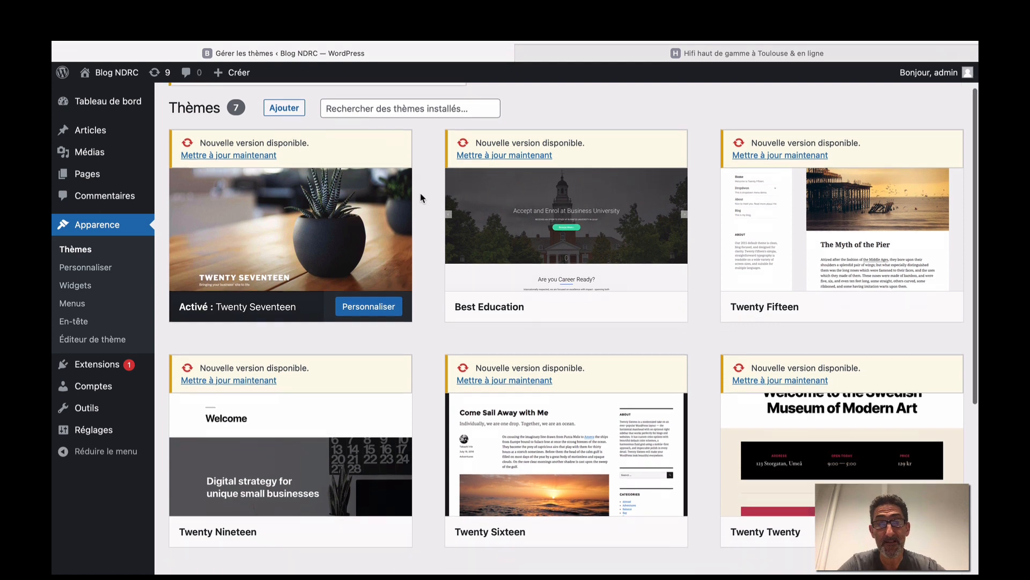
pyautogui.scroll(-2, 422, 198)
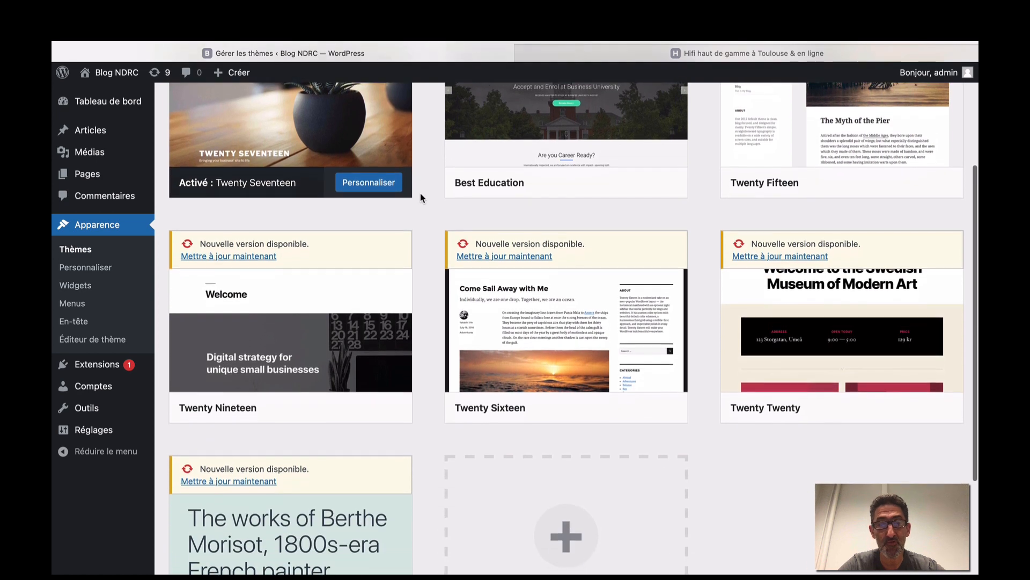
pyautogui.scroll(4, 421, 198)
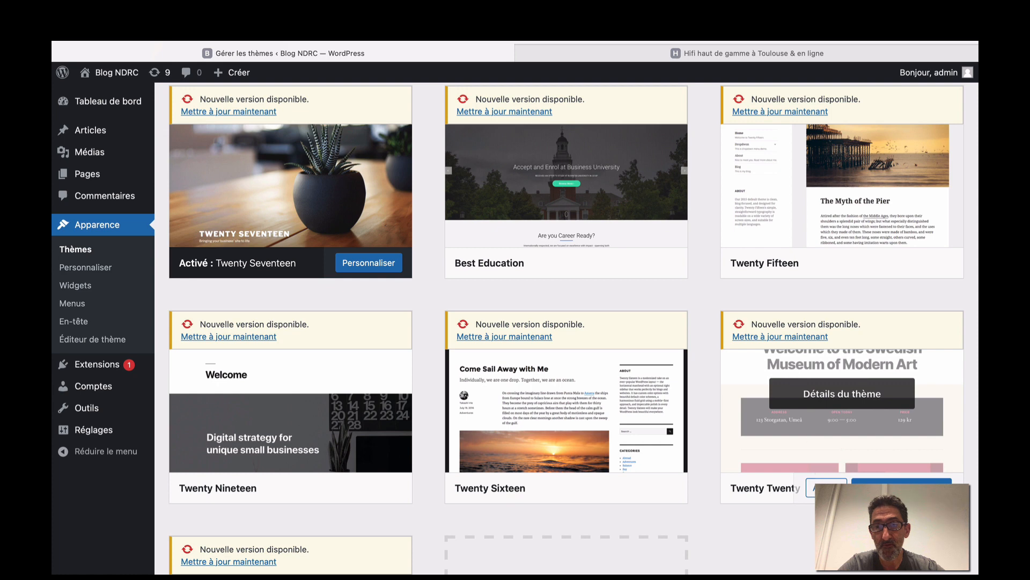
pyautogui.click(825, 485)
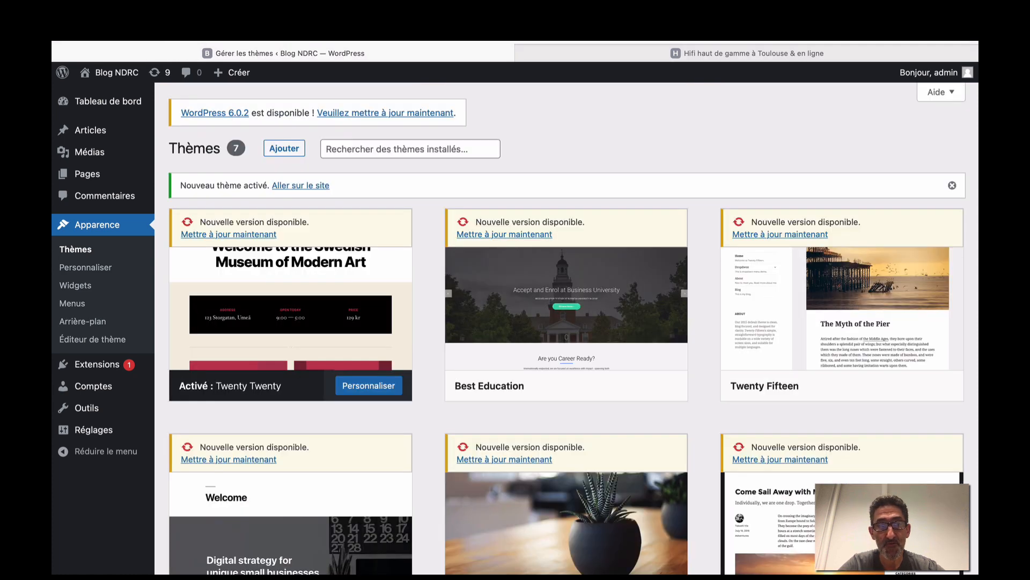
pyautogui.click(381, 387)
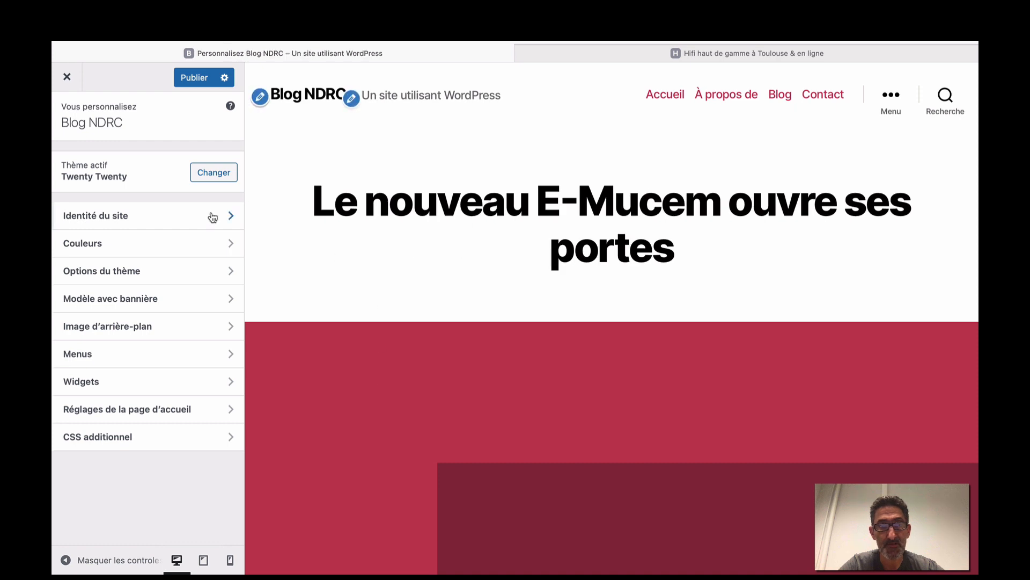
# In Identité du site, replace the site title Blog NDRC with Hifi.fr.
pyautogui.click(212, 217)
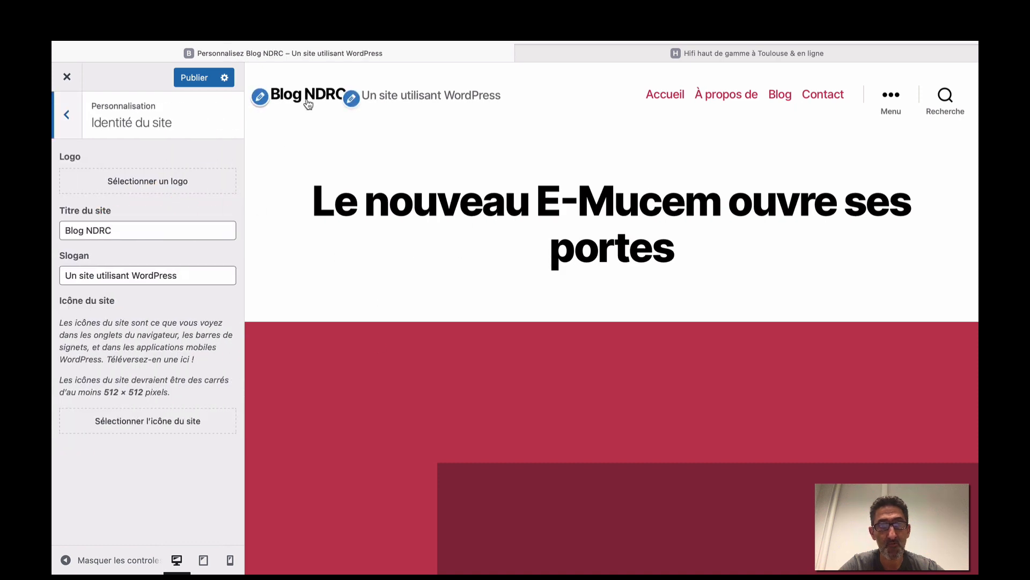
pyautogui.click(649, 52)
pyautogui.click(478, 54)
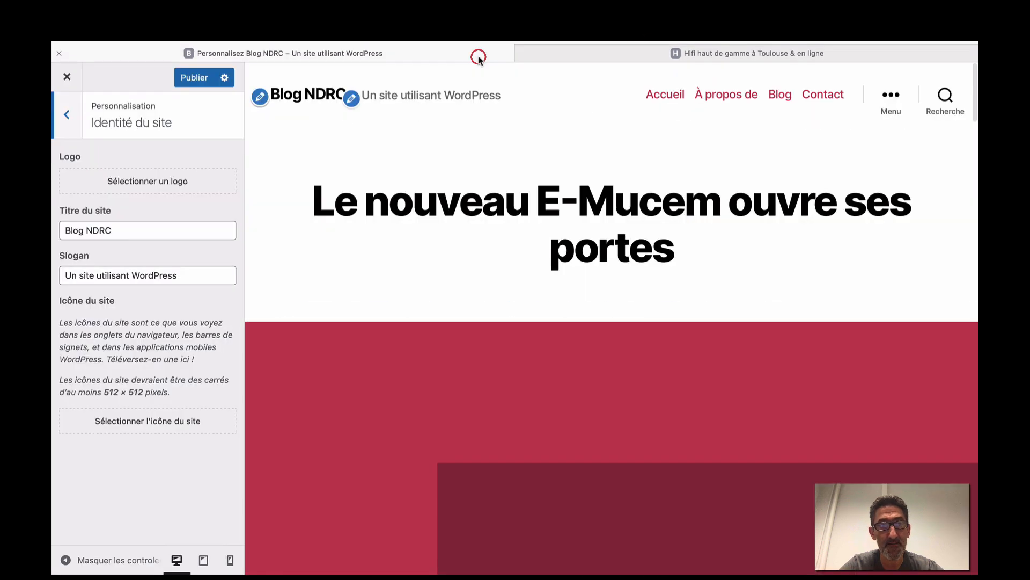
pyautogui.moveTo(154, 230); pyautogui.dragTo(54, 230)
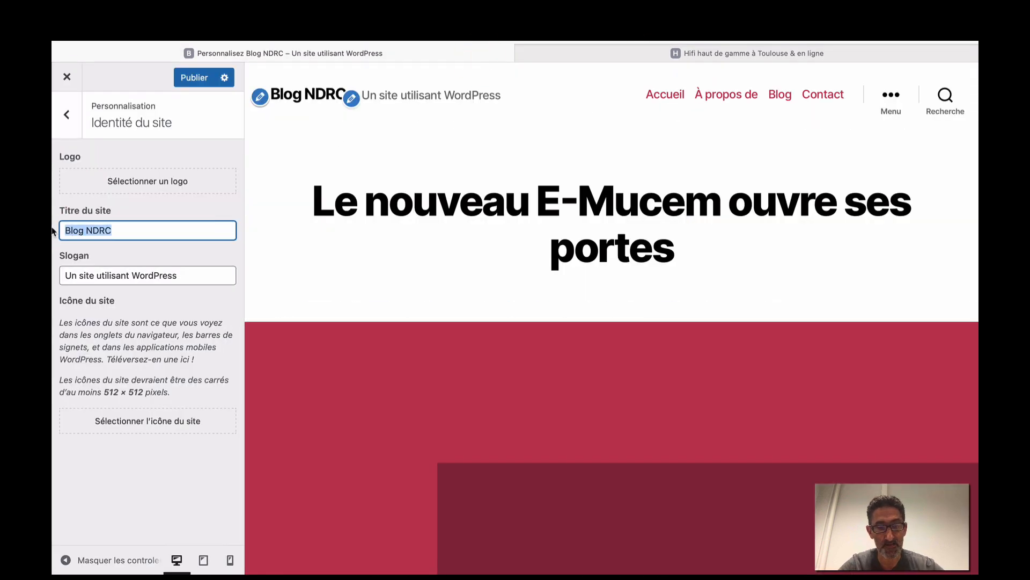
pyautogui.moveTo(52, 231)
pyautogui.write('H')
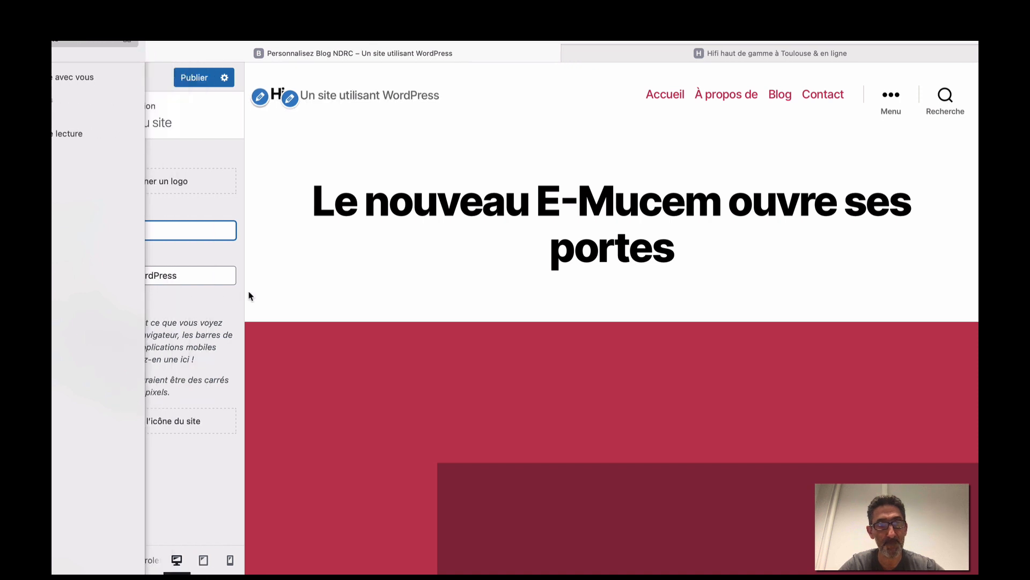
pyautogui.write('ifi')
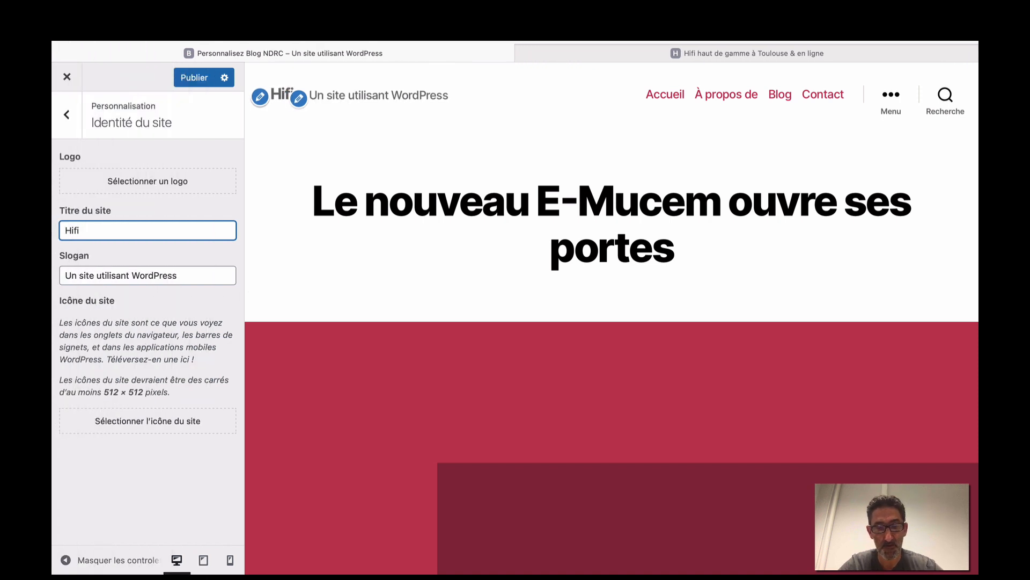
pyautogui.write('.fr')
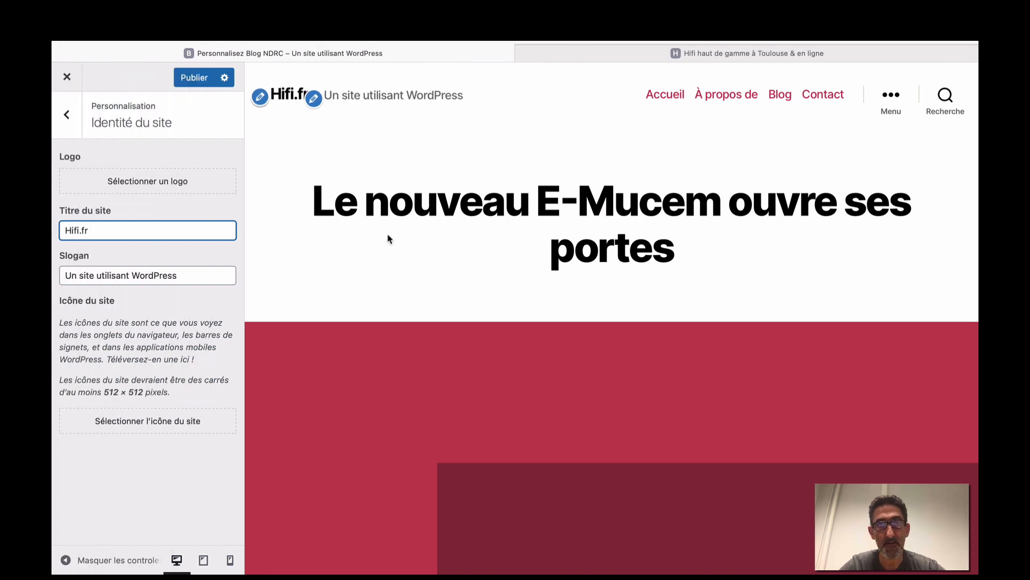
# Set the slogan to 'Le meilleur du son', publish the changes, and open a new browser tab.
pyautogui.click(616, 53)
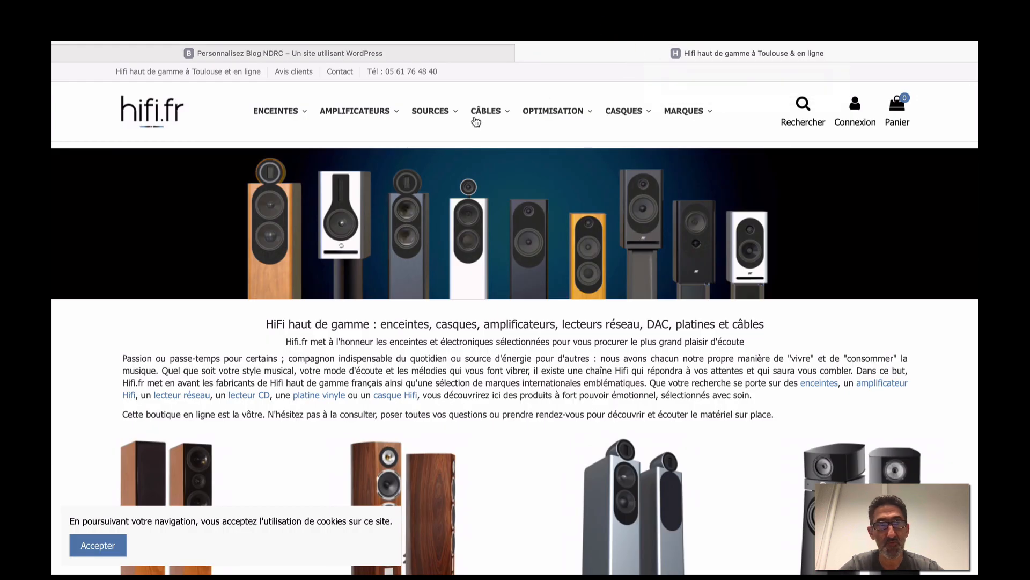
pyautogui.click(448, 52)
pyautogui.moveTo(189, 272); pyautogui.dragTo(52, 271)
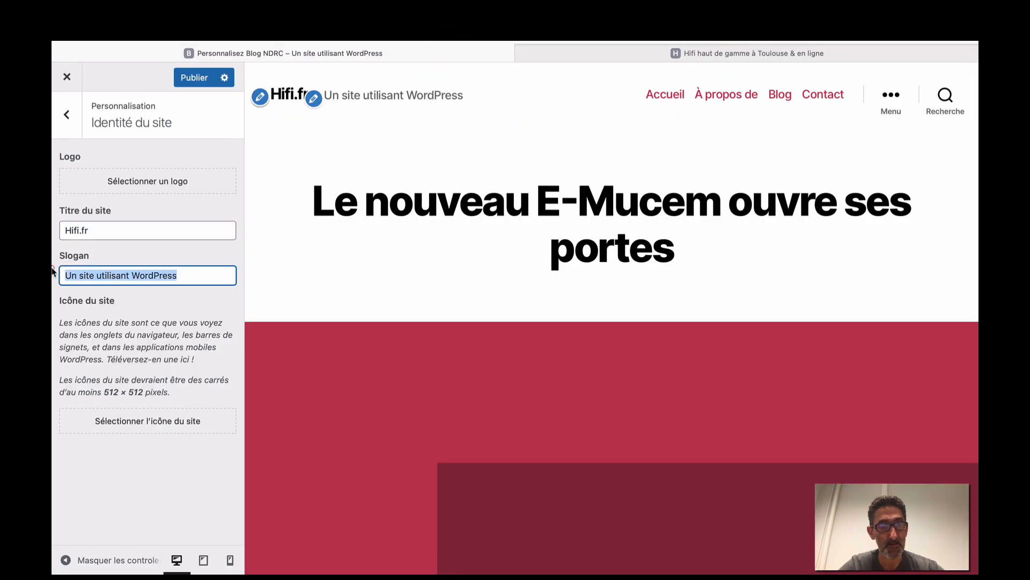
pyautogui.press('BackSpace')
pyautogui.write('Le meilleur')
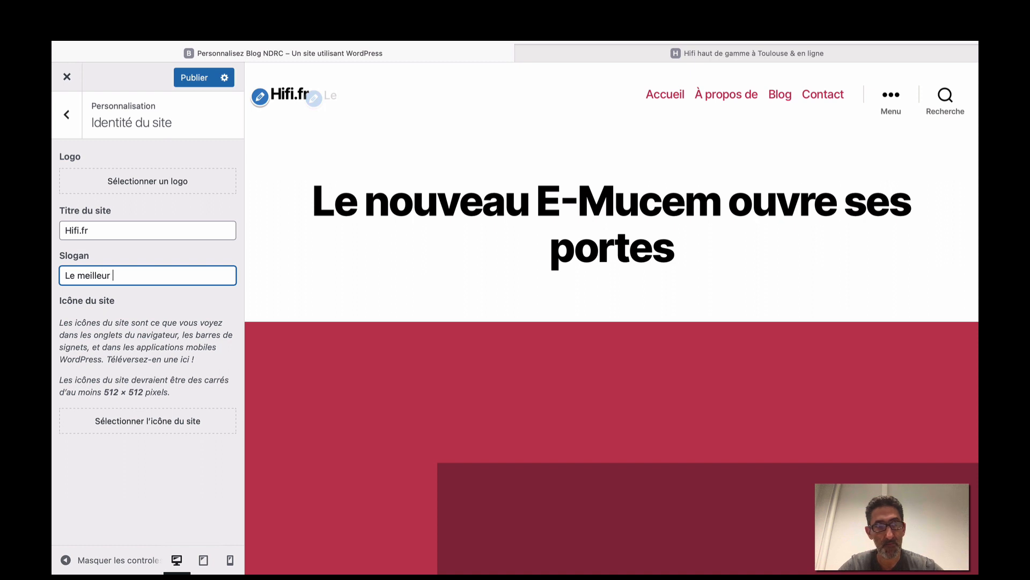
pyautogui.write(' du son')
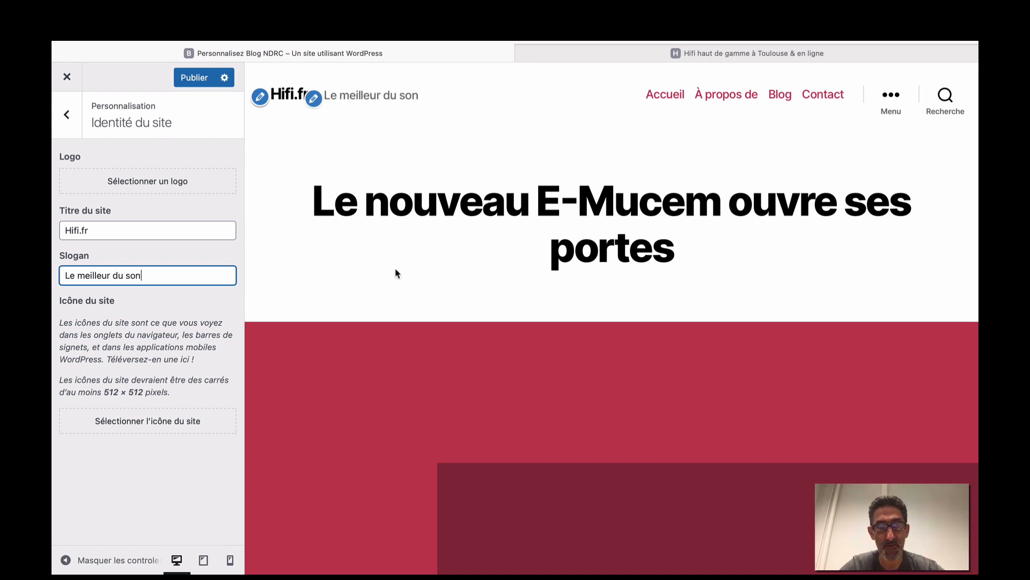
pyautogui.click(191, 79)
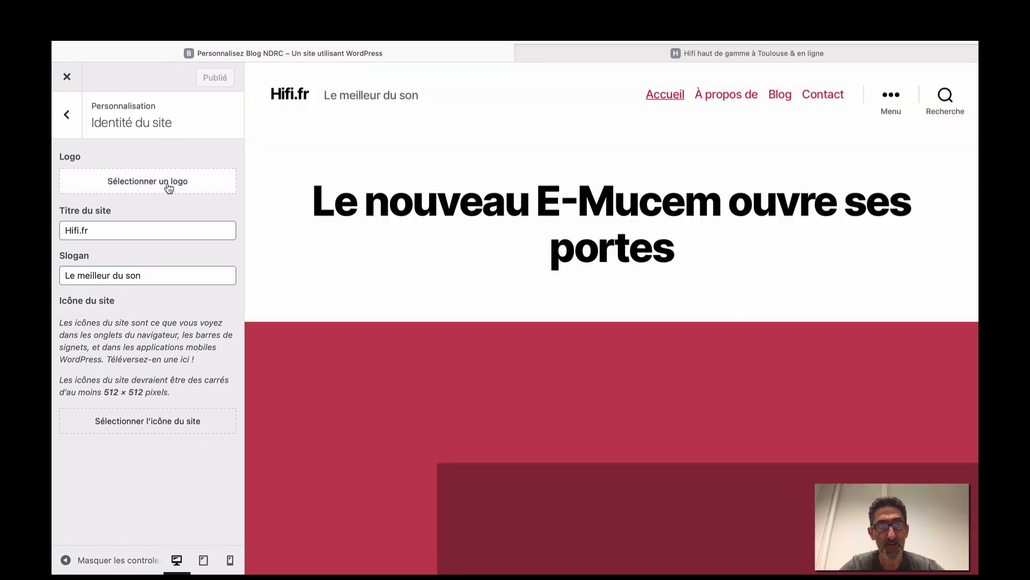
pyautogui.click(167, 183)
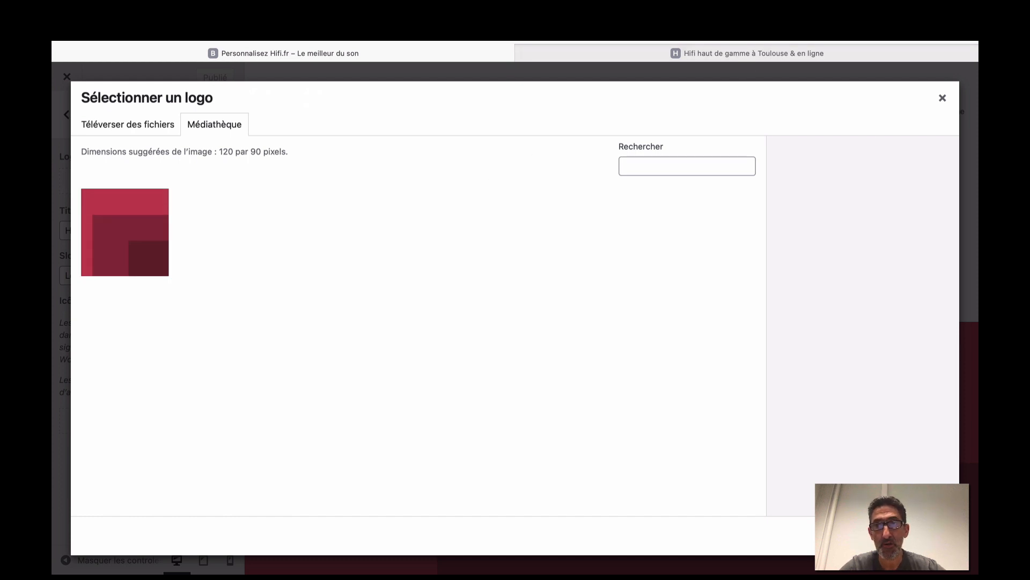
pyautogui.press('super+t')
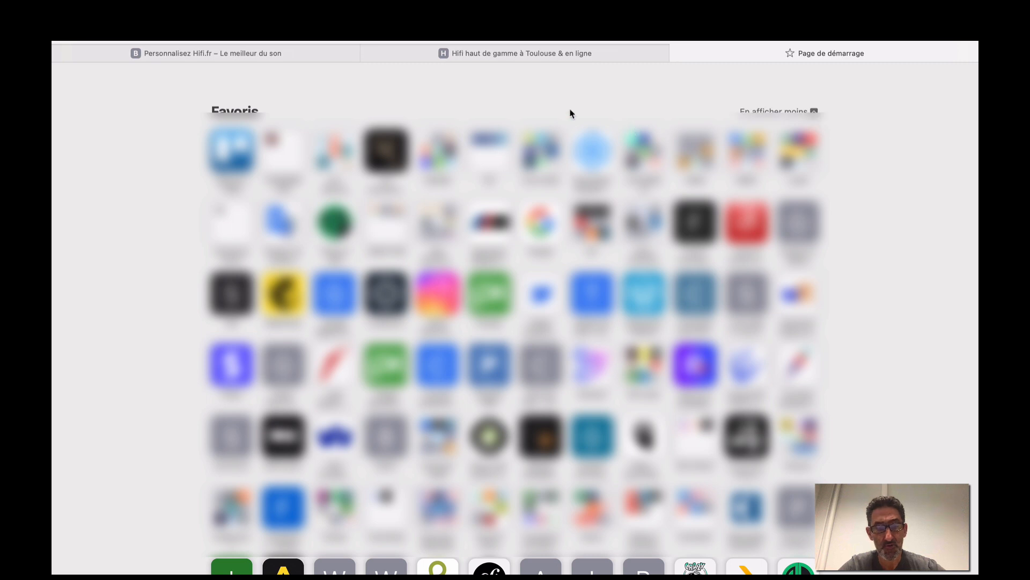
# Go to Canva and create a blank custom-size 600 × 600 px design.
pyautogui.write('canv')
pyautogui.press('Return')
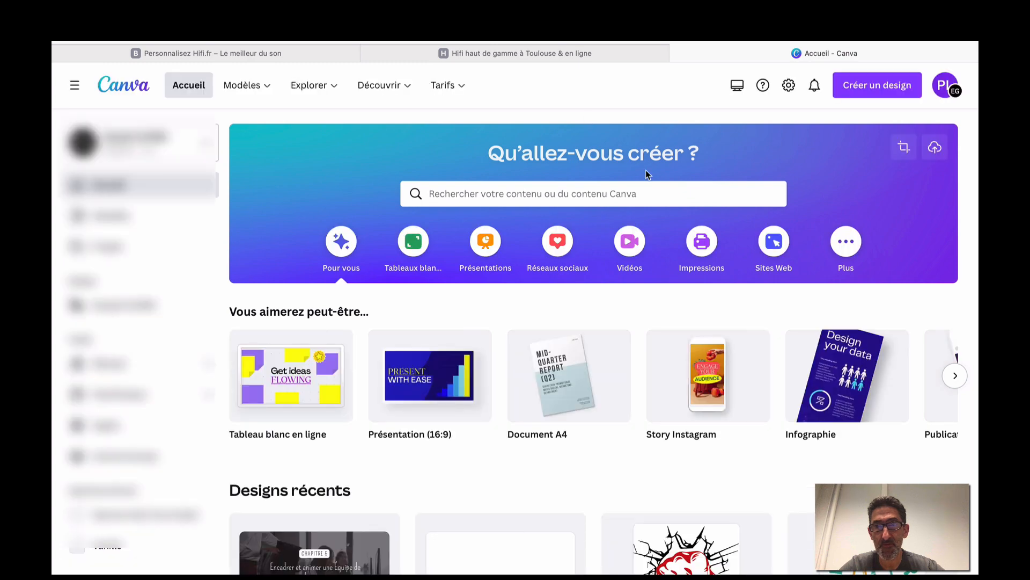
pyautogui.click(853, 86)
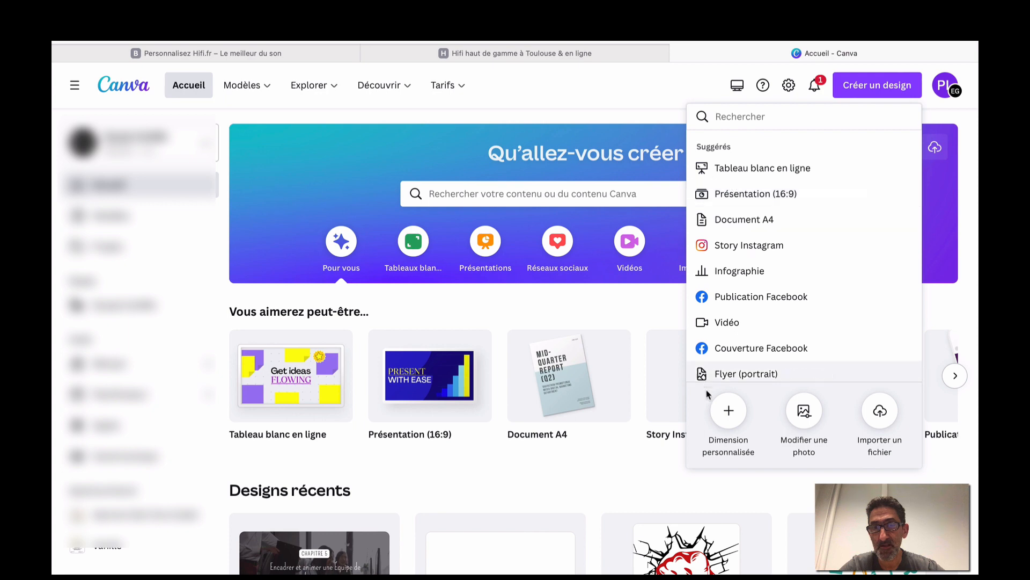
pyautogui.click(729, 412)
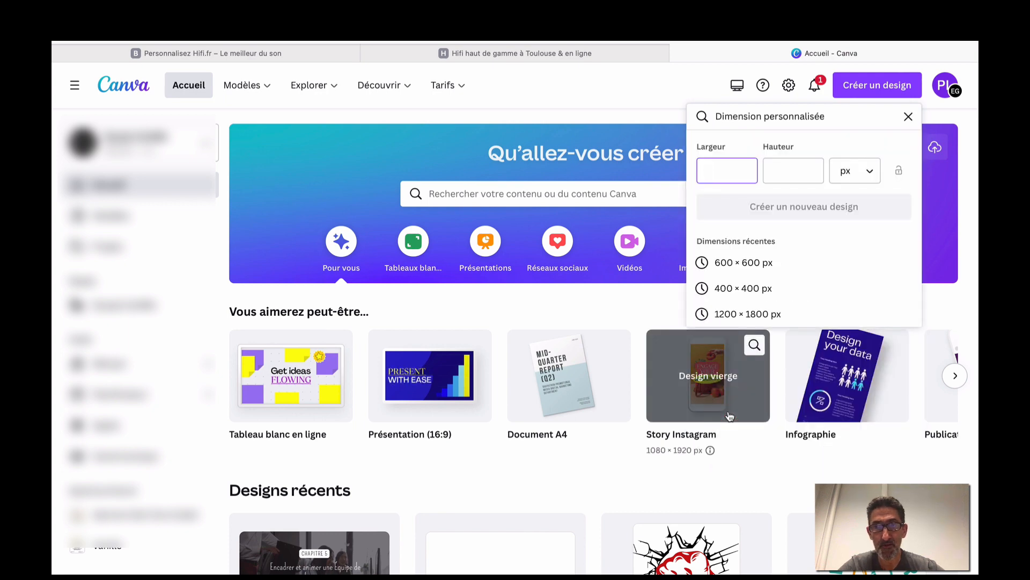
pyautogui.click(736, 269)
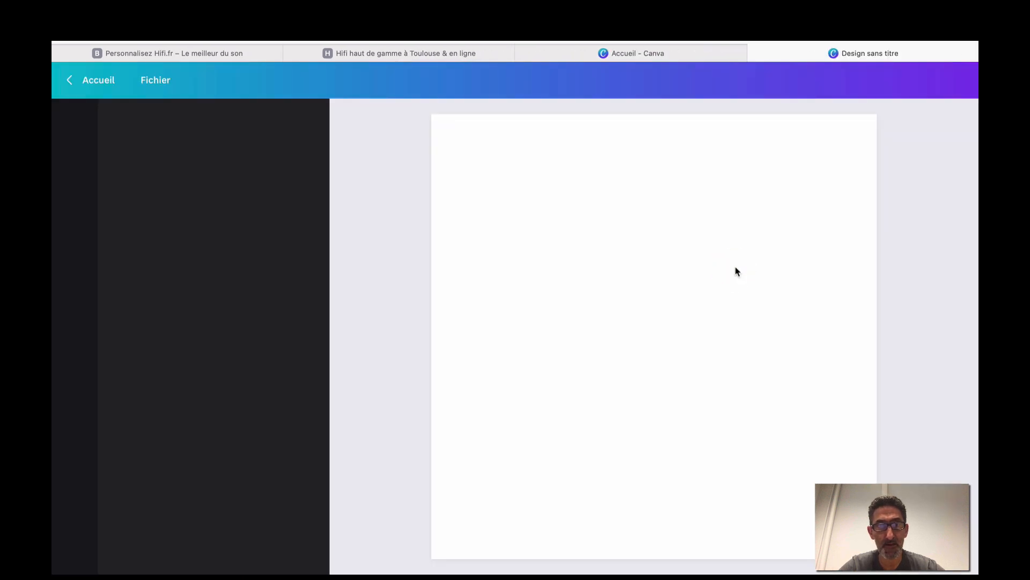
pyautogui.click(79, 168)
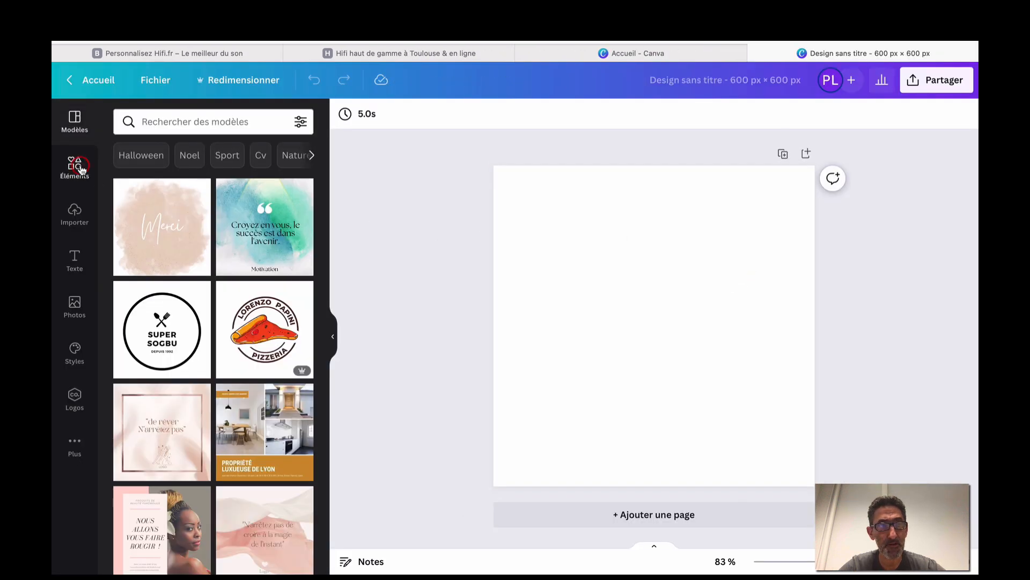
# Search Elements for 'son', add the speaker from Graphique results, and recolour it orange.
pyautogui.click(185, 116)
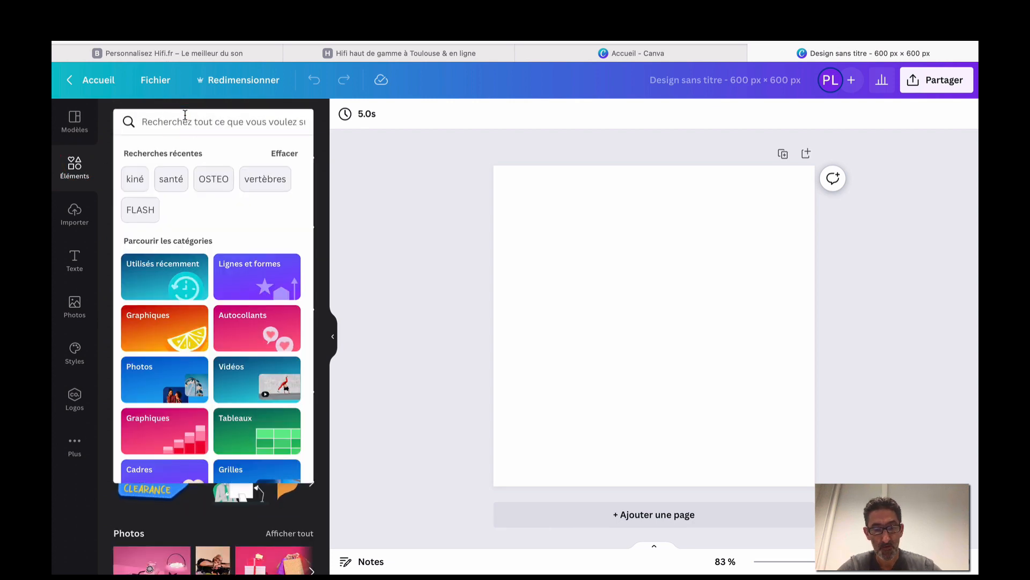
pyautogui.write('son')
pyautogui.press('Return')
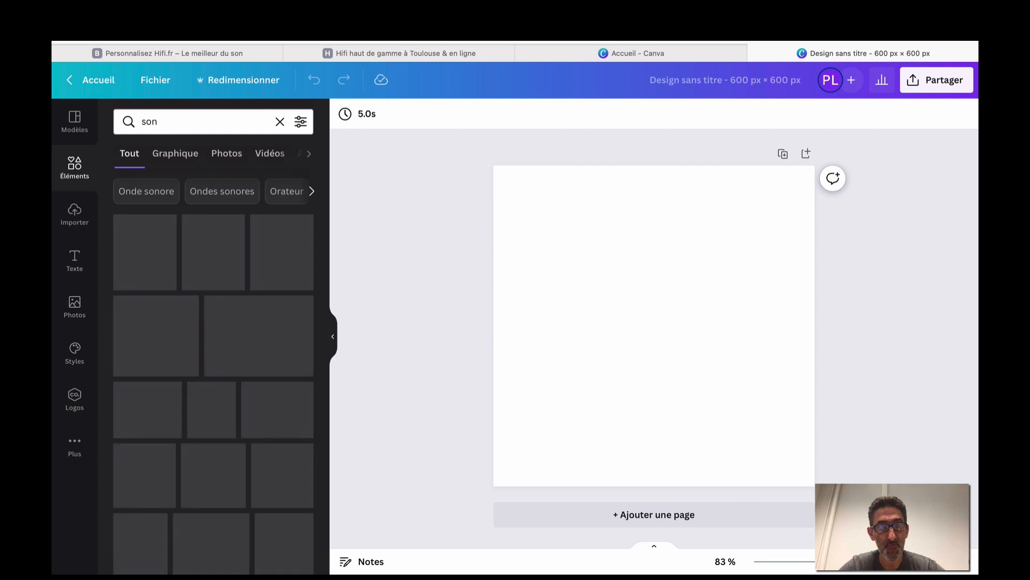
pyautogui.click(171, 157)
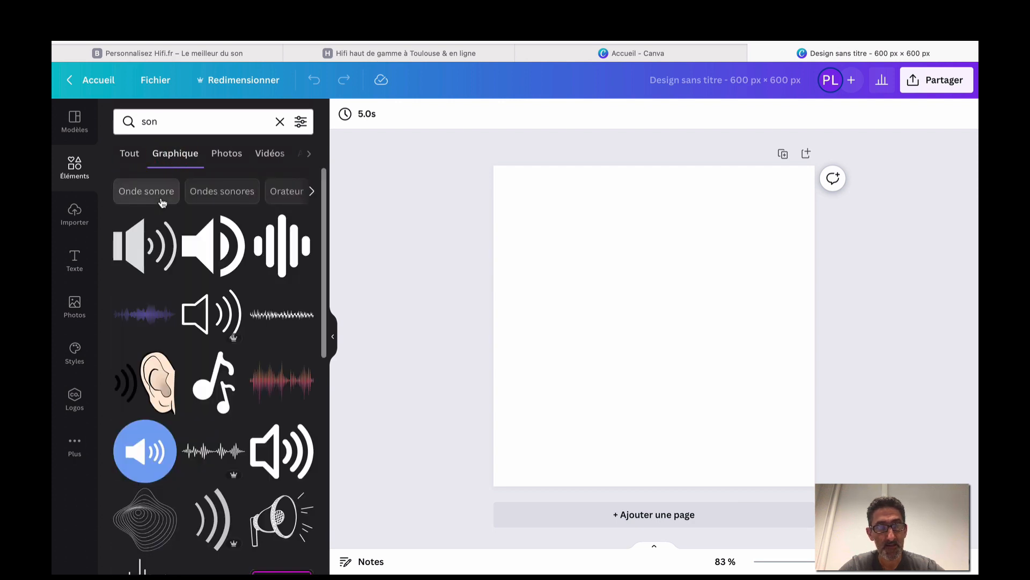
pyautogui.click(213, 246)
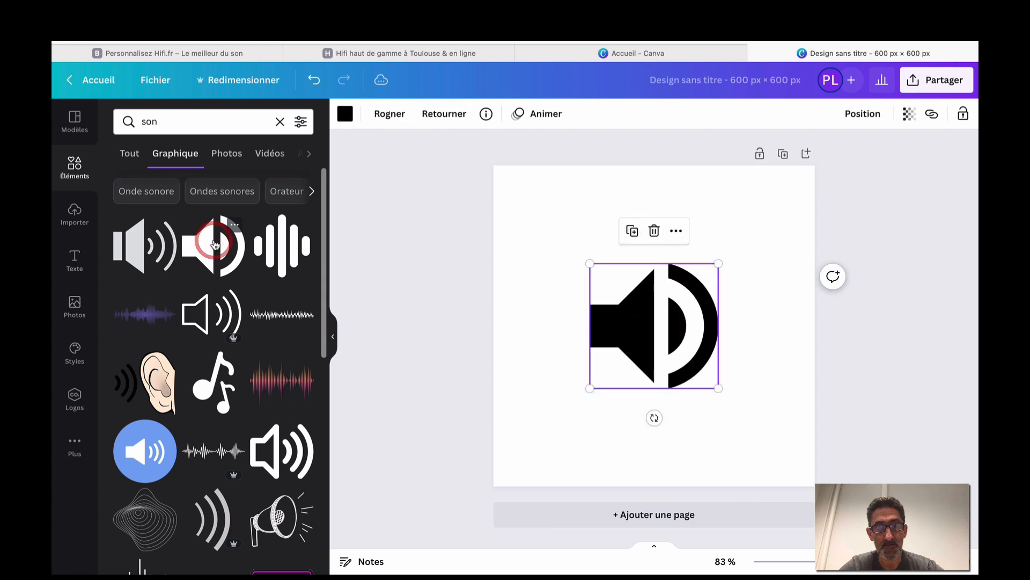
pyautogui.click(344, 114)
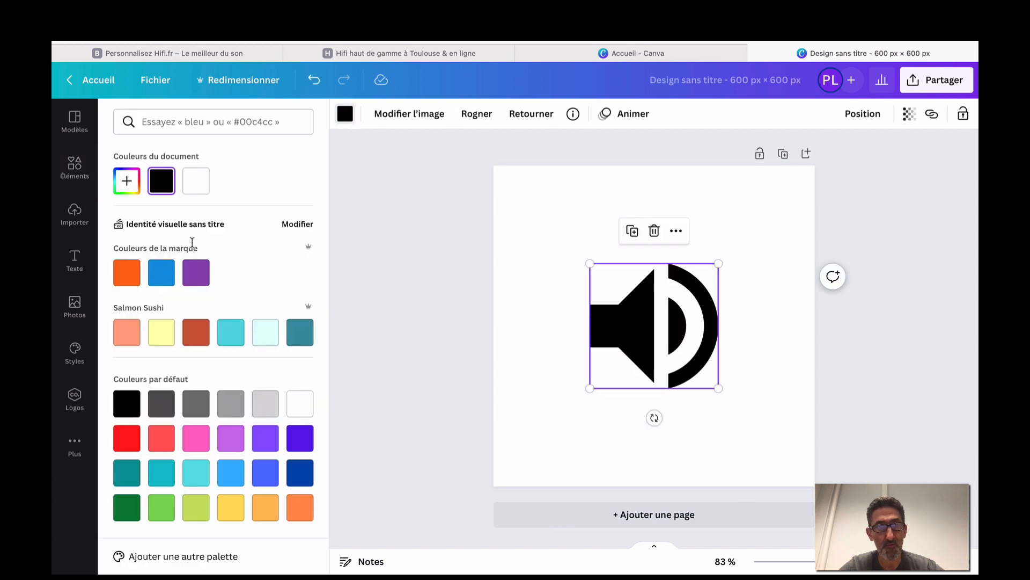
pyautogui.click(126, 278)
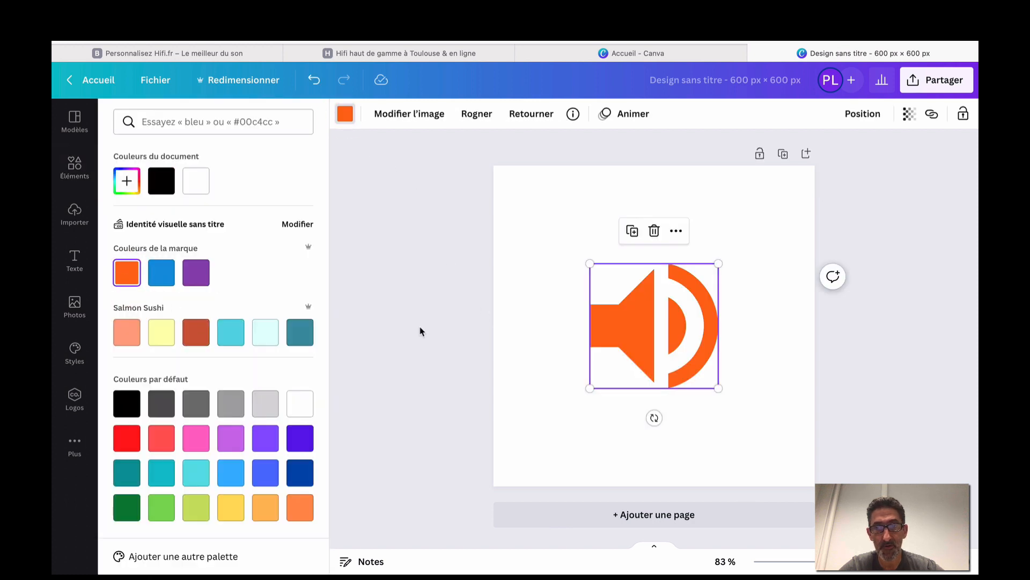
pyautogui.click(435, 325)
pyautogui.click(543, 317)
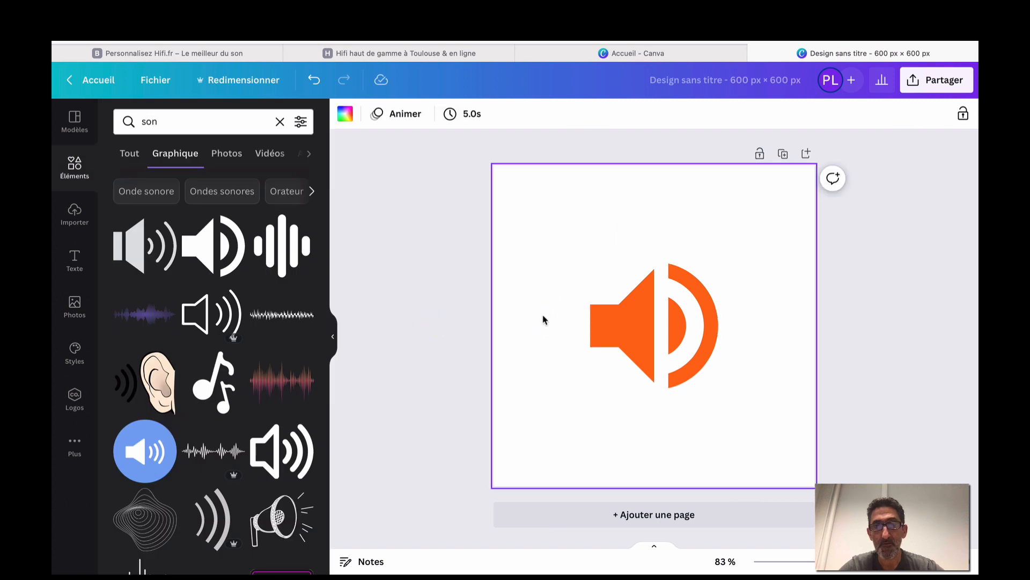
pyautogui.click(79, 273)
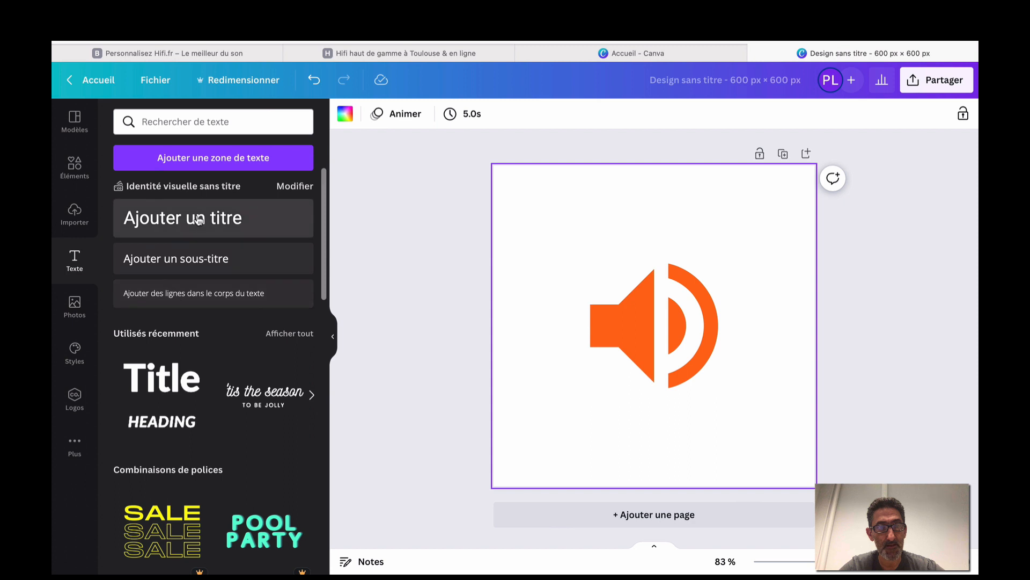
# Add a heading reading 'Hifi.fr' and move it below the speaker icon.
pyautogui.click(198, 219)
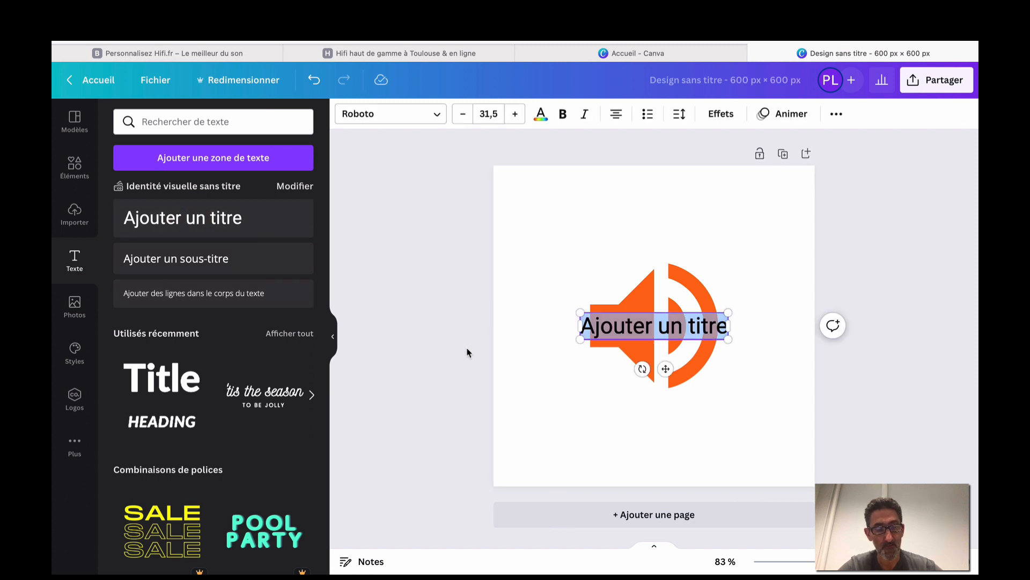
pyautogui.write('Hi')
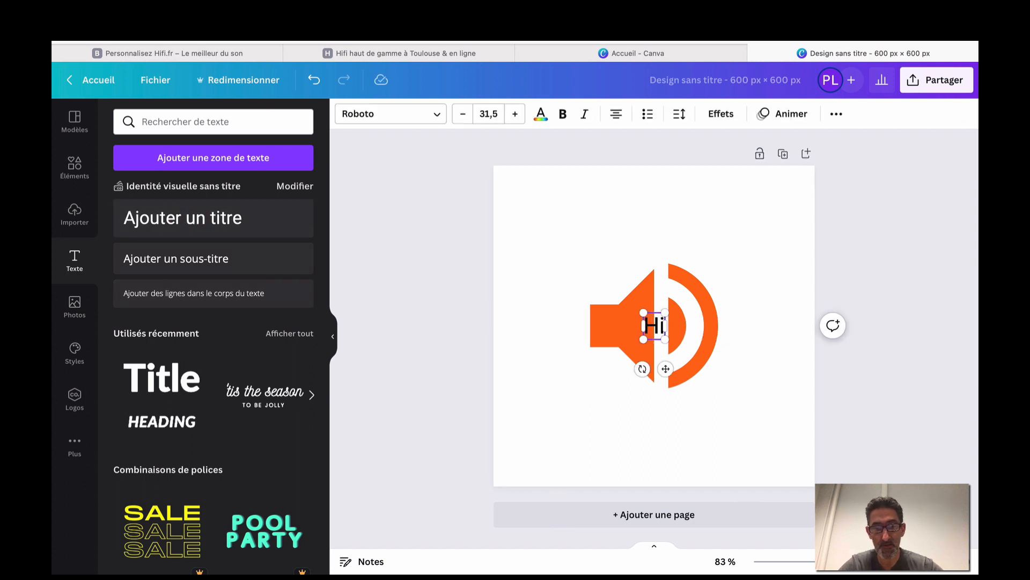
pyautogui.write('fi.fr')
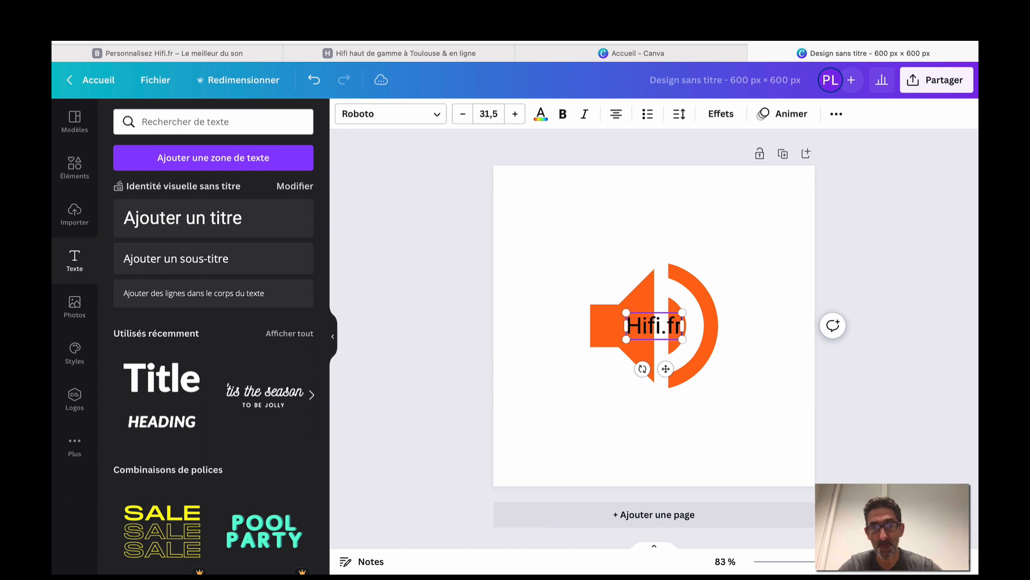
pyautogui.click(555, 222)
pyautogui.click(643, 330)
pyautogui.moveTo(642, 330); pyautogui.dragTo(647, 418)
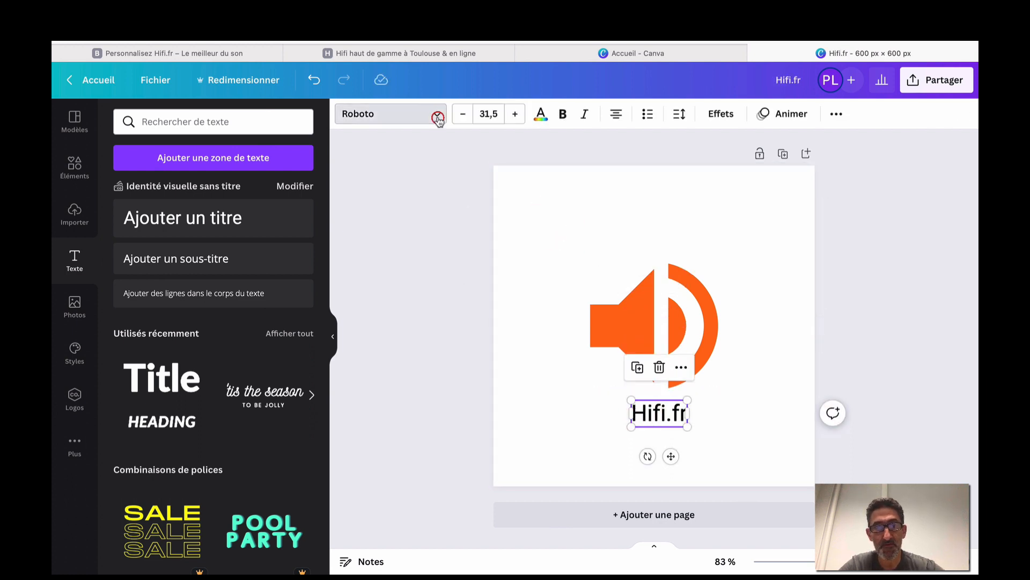
# Set Hifi.fr in Atma Bold at size 96 and reposition the speaker and text together.
pyautogui.click(438, 118)
pyautogui.click(195, 212)
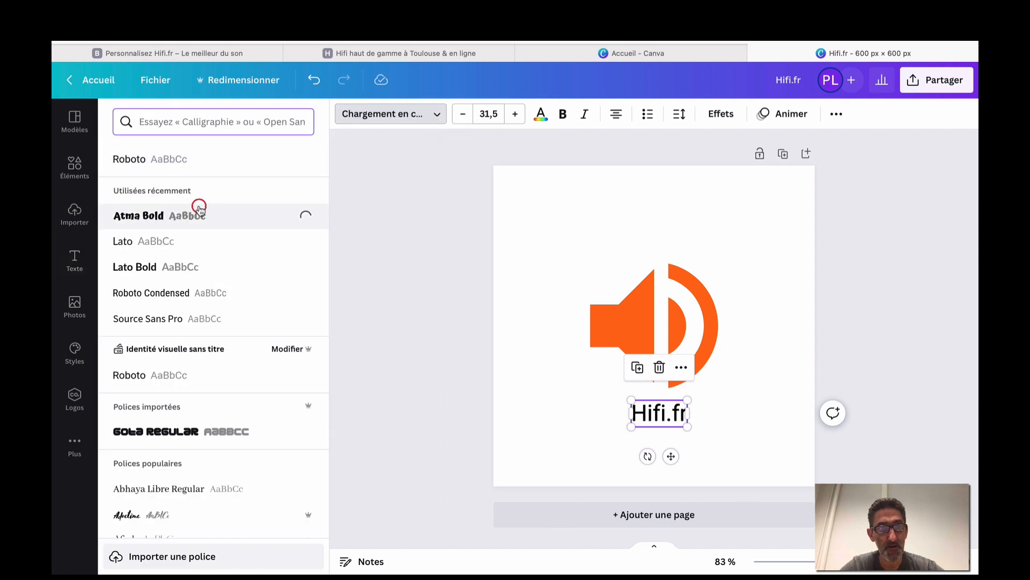
pyautogui.click(485, 118)
pyautogui.scroll(-5, 490, 275)
pyautogui.scroll(1, 489, 276)
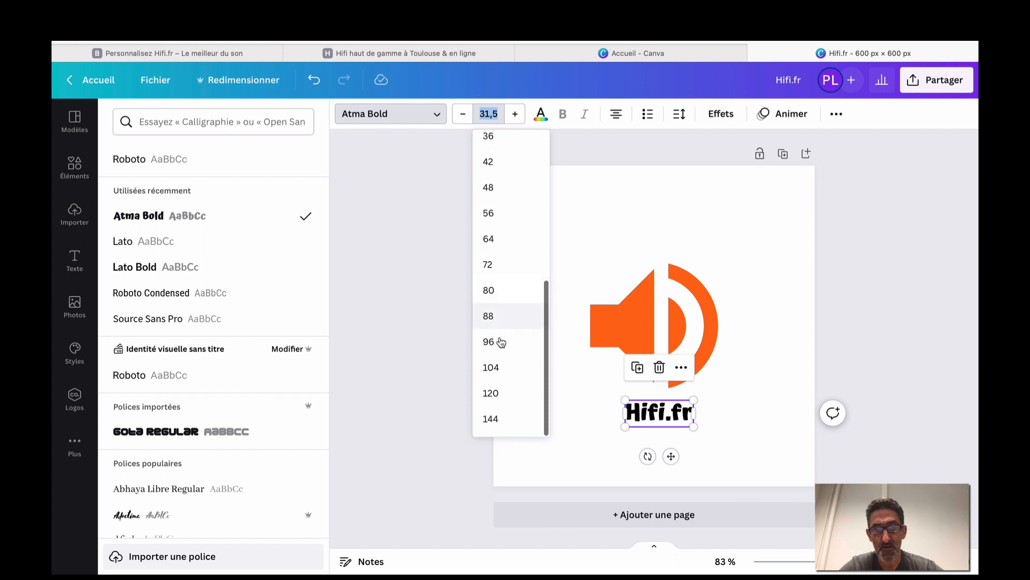
pyautogui.click(491, 337)
pyautogui.click(437, 306)
pyautogui.moveTo(607, 312); pyautogui.dragTo(607, 275)
pyautogui.moveTo(618, 429); pyautogui.dragTo(617, 403)
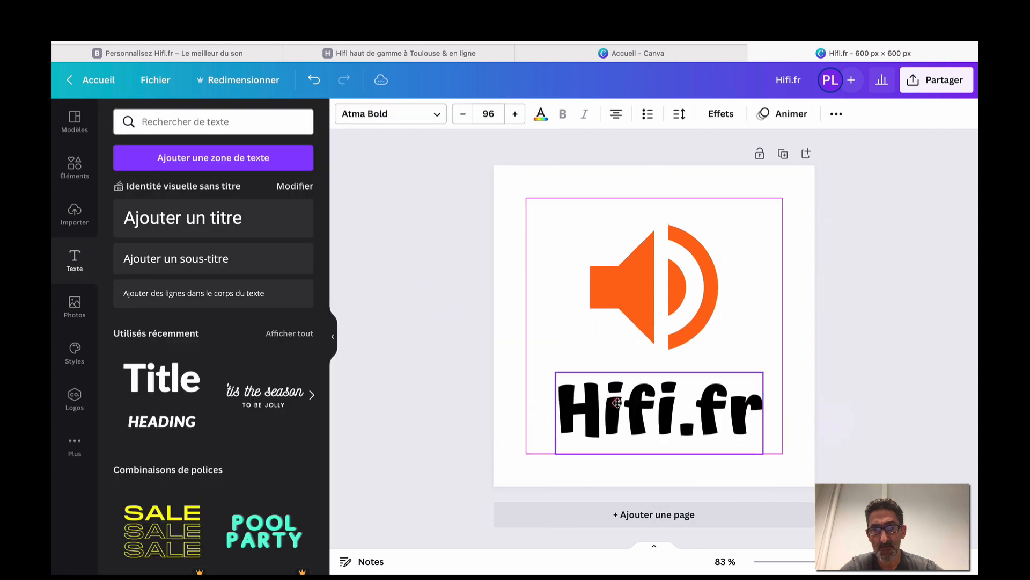
pyautogui.click(447, 347)
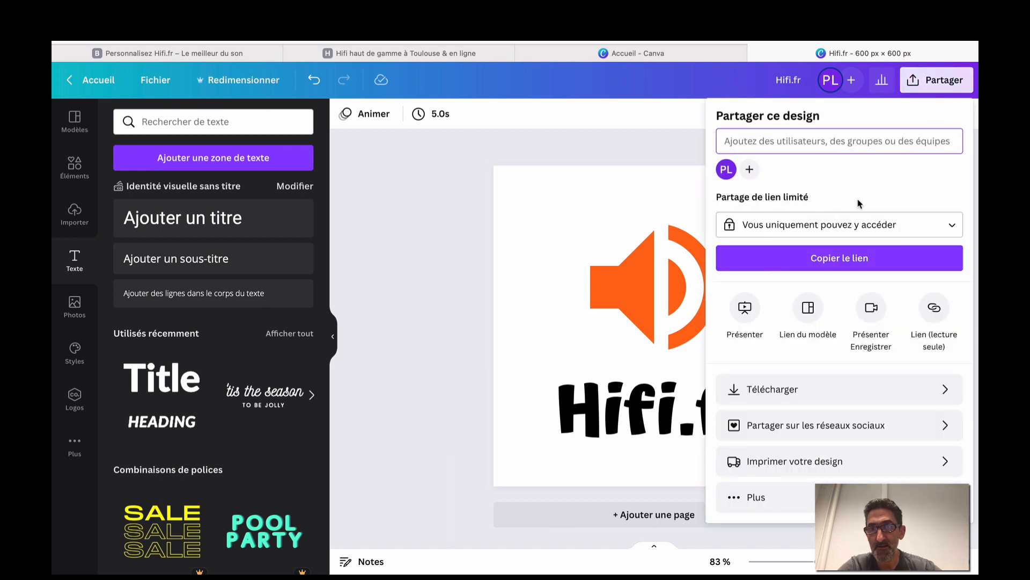
# Download the Hifi.fr speaker design from Canva as a PNG file.
pyautogui.click(864, 387)
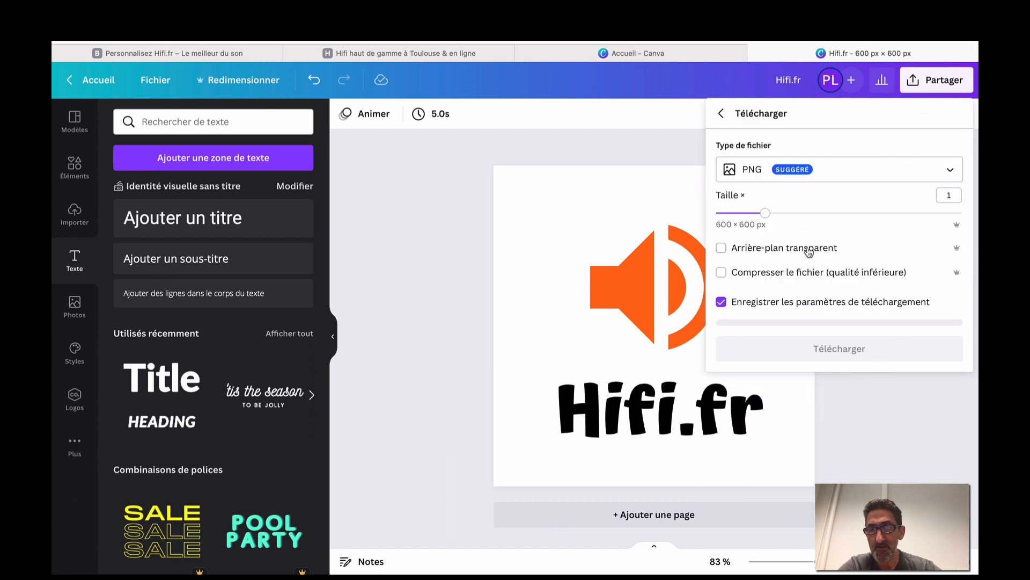
pyautogui.click(856, 346)
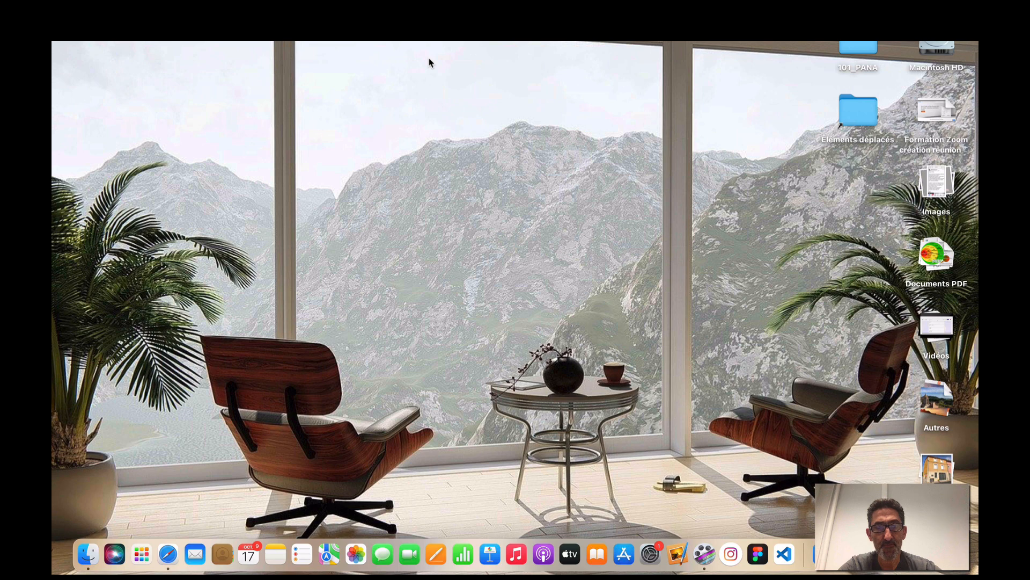
# Back in the WordPress Customizer, upload the downloaded Hifi.fr PNG as the site logo.
pyautogui.hotkey('ctrl', 'Right')
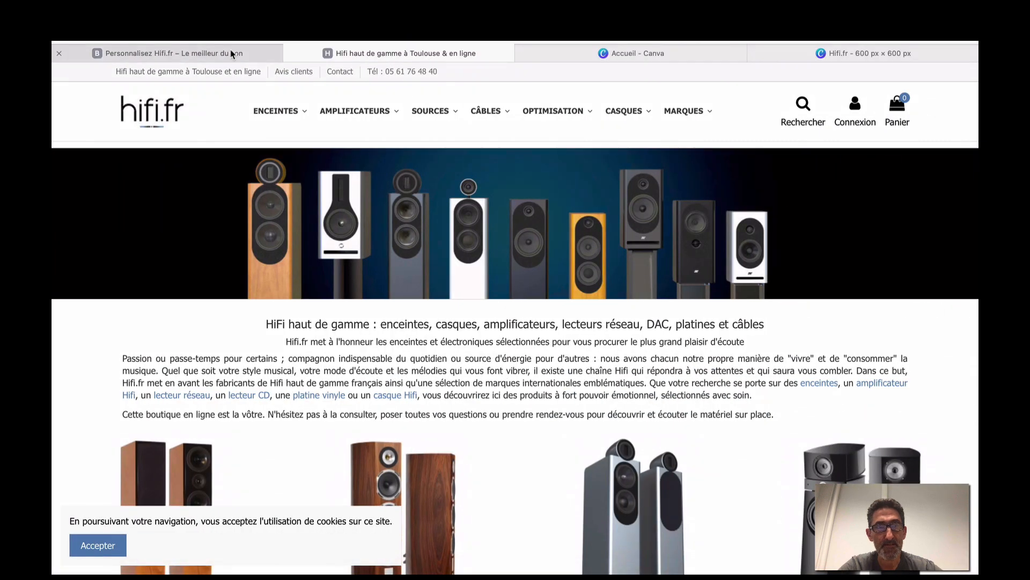
pyautogui.click(231, 53)
pyautogui.click(153, 125)
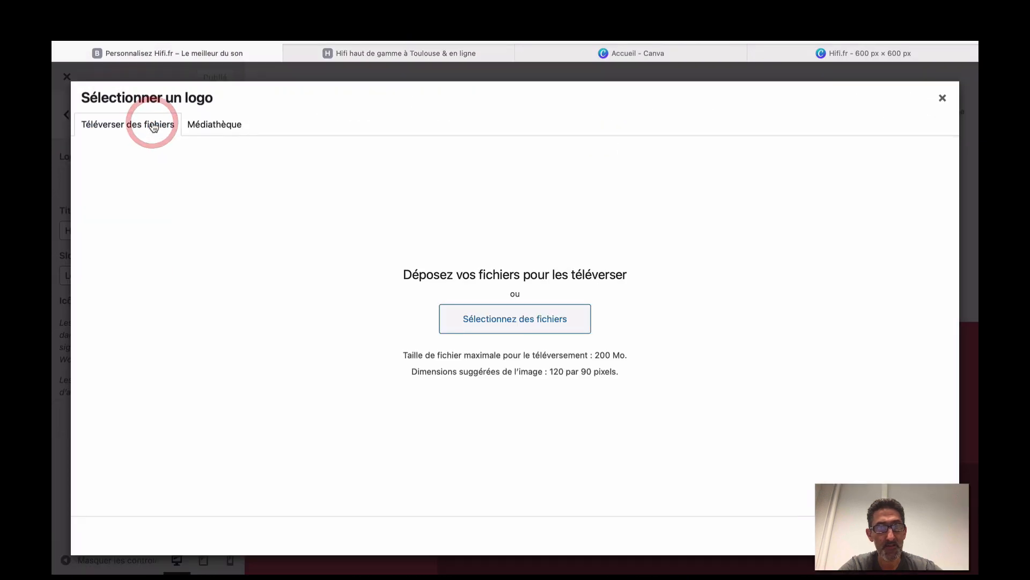
pyautogui.click(497, 321)
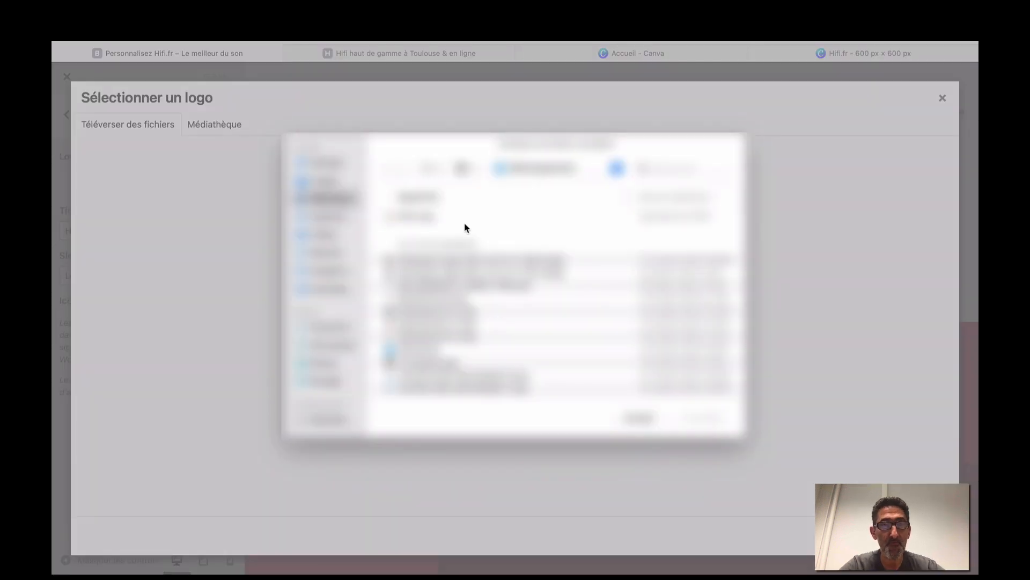
pyautogui.click(453, 217)
pyautogui.click(703, 418)
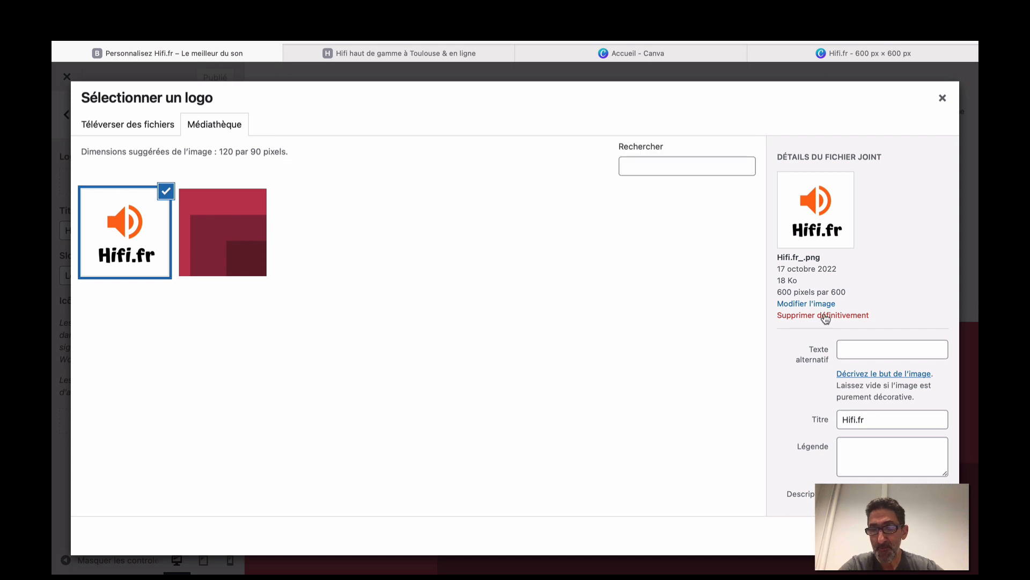
# Title the image 'Logo Hifi.fr' and copy that title into the alternative text field.
pyautogui.click(840, 419)
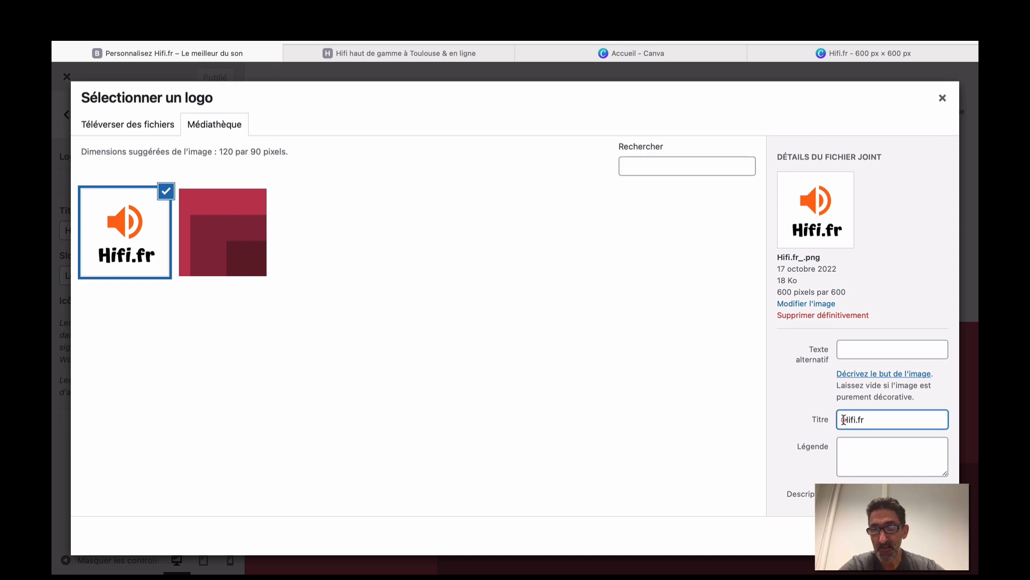
pyautogui.write('Logo')
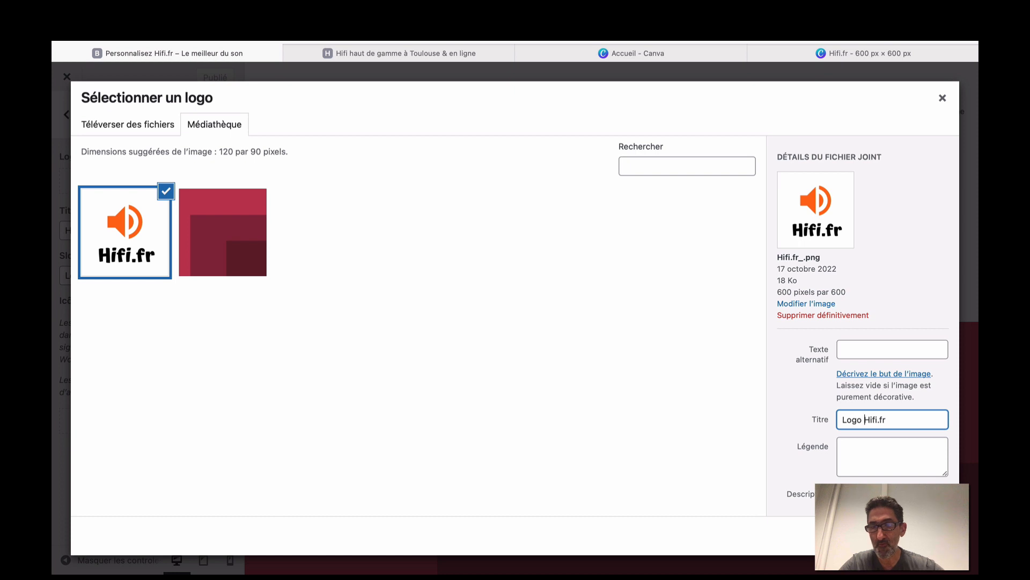
pyautogui.moveTo(889, 415); pyautogui.dragTo(828, 422)
pyautogui.press('super+c')
pyautogui.click(870, 349)
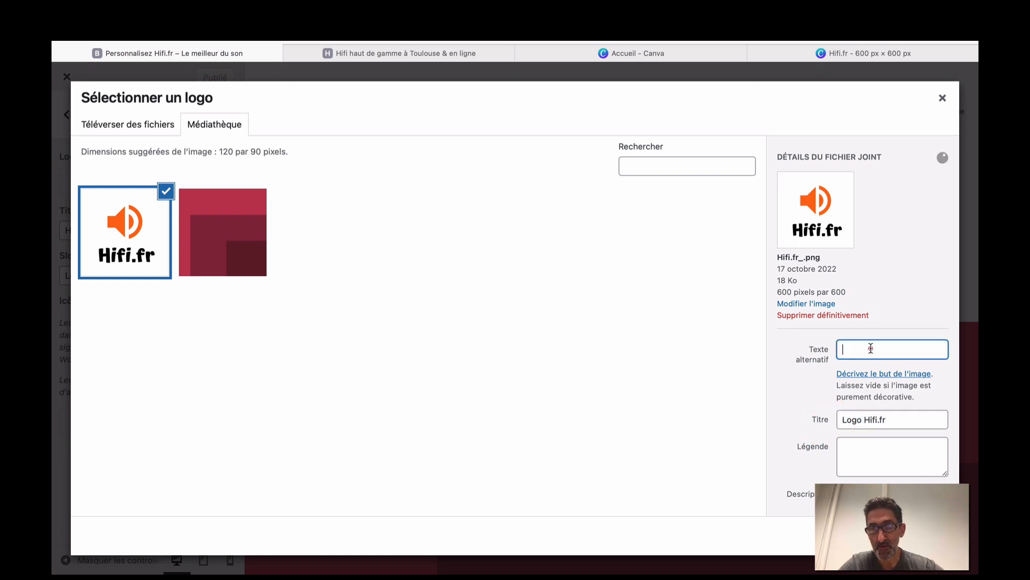
pyautogui.press('super+v')
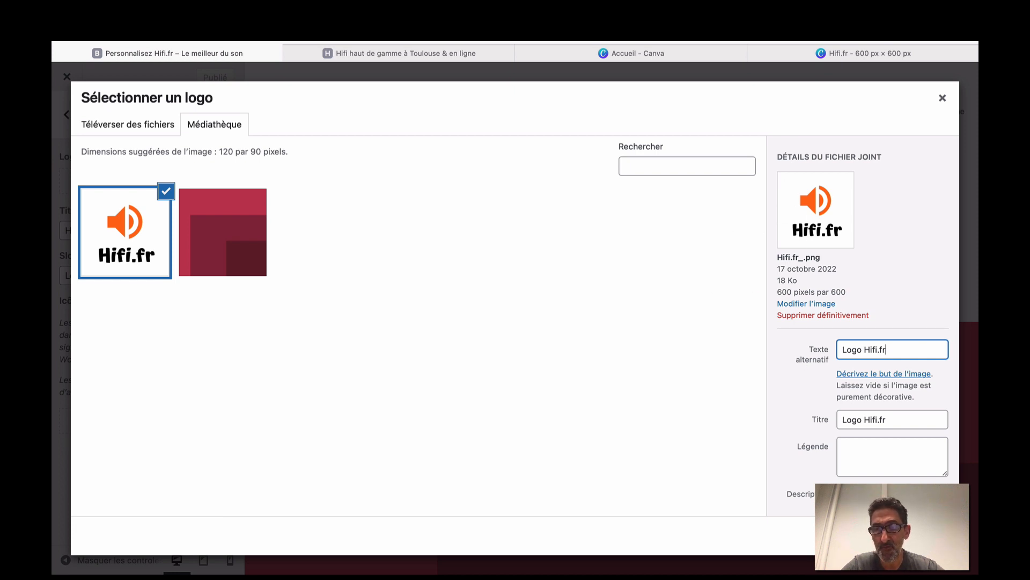
# Select the Hifi.fr logo and stretch the crop frame to the image's bottom and top edges.
pyautogui.click(916, 536)
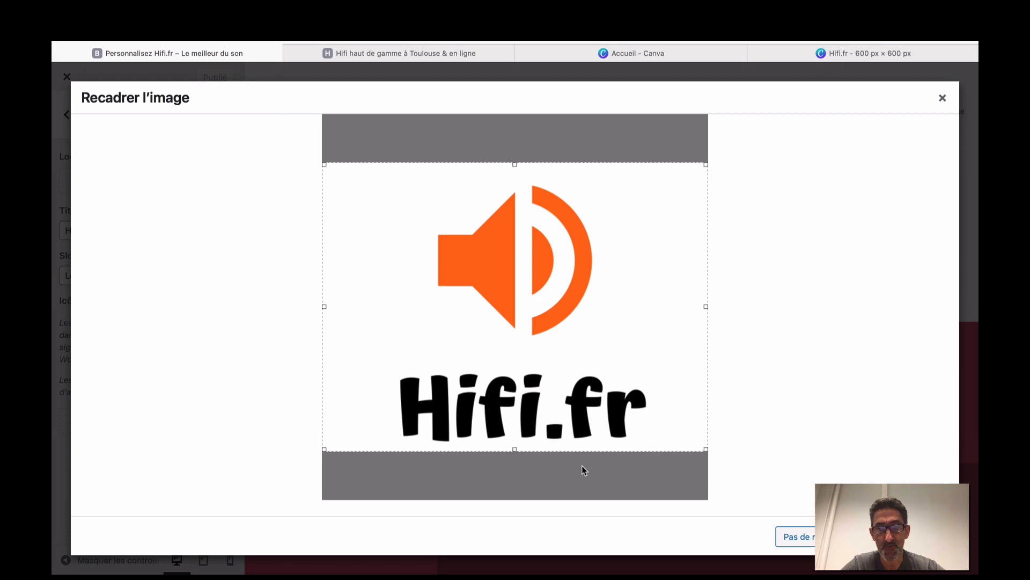
pyautogui.moveTo(514, 450); pyautogui.dragTo(513, 507)
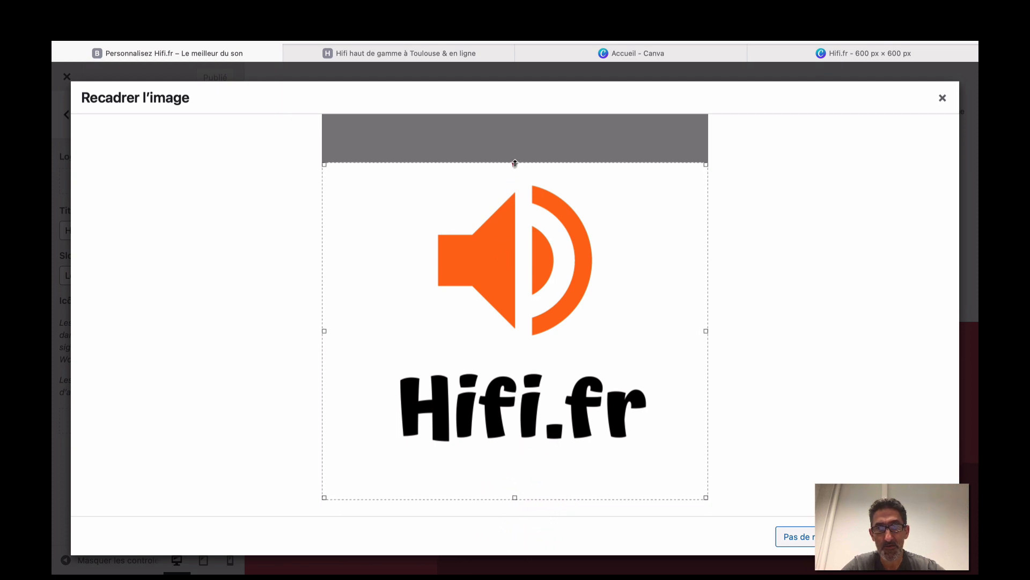
pyautogui.moveTo(515, 163); pyautogui.dragTo(513, 114)
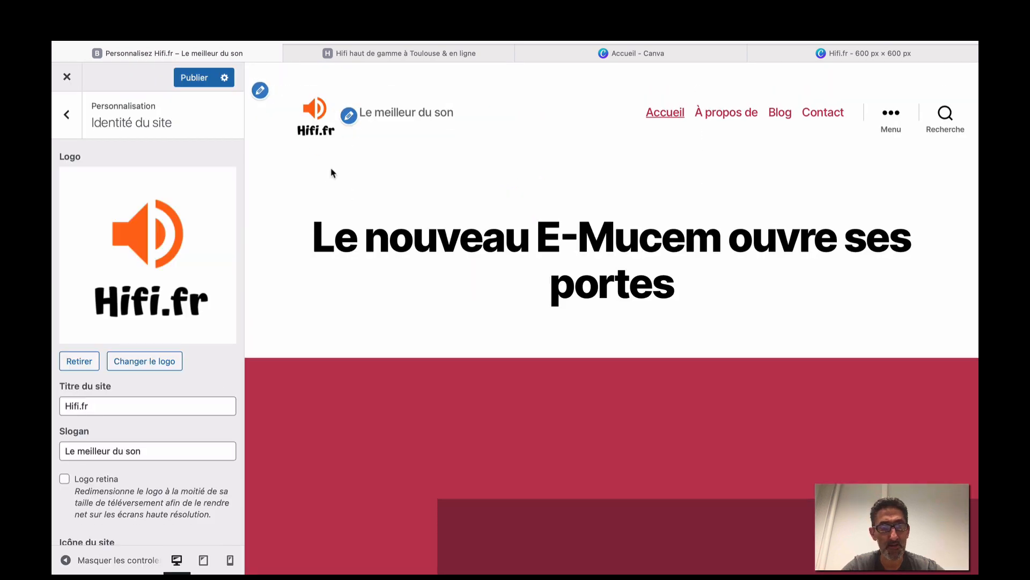
# Check the header with the new logo at phone, tablet and desktop preview widths.
pyautogui.click(231, 560)
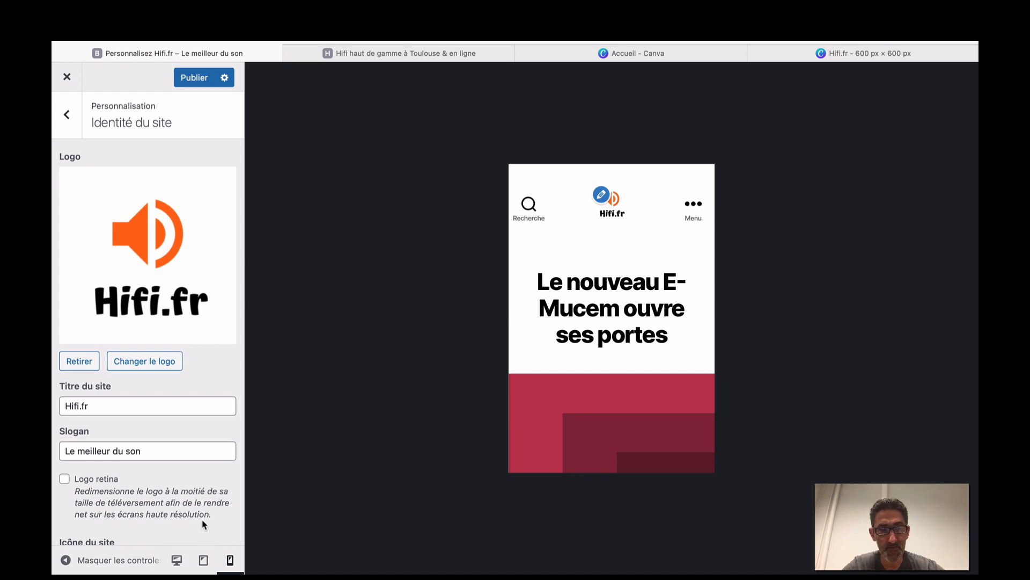
pyautogui.click(203, 560)
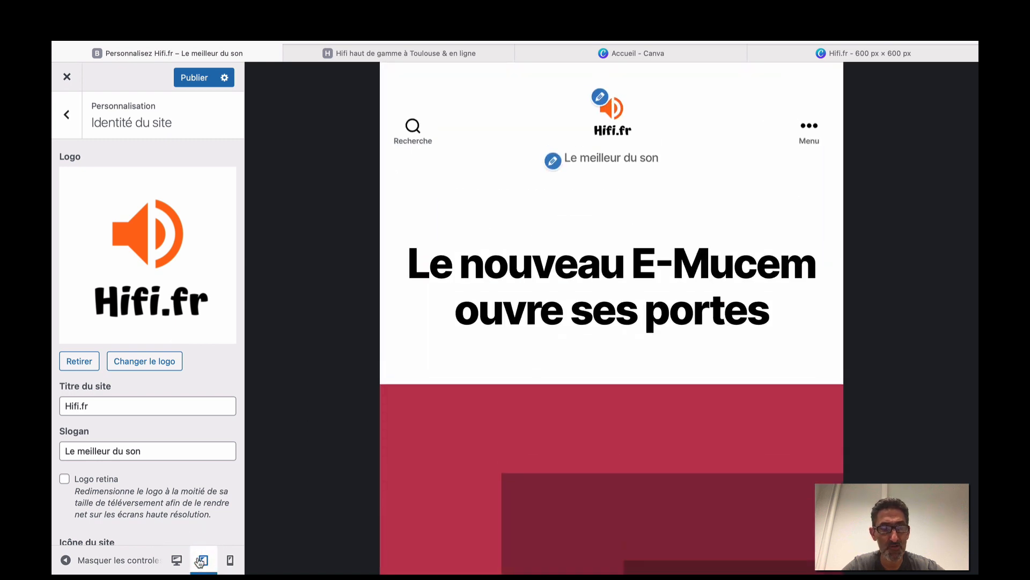
pyautogui.click(177, 560)
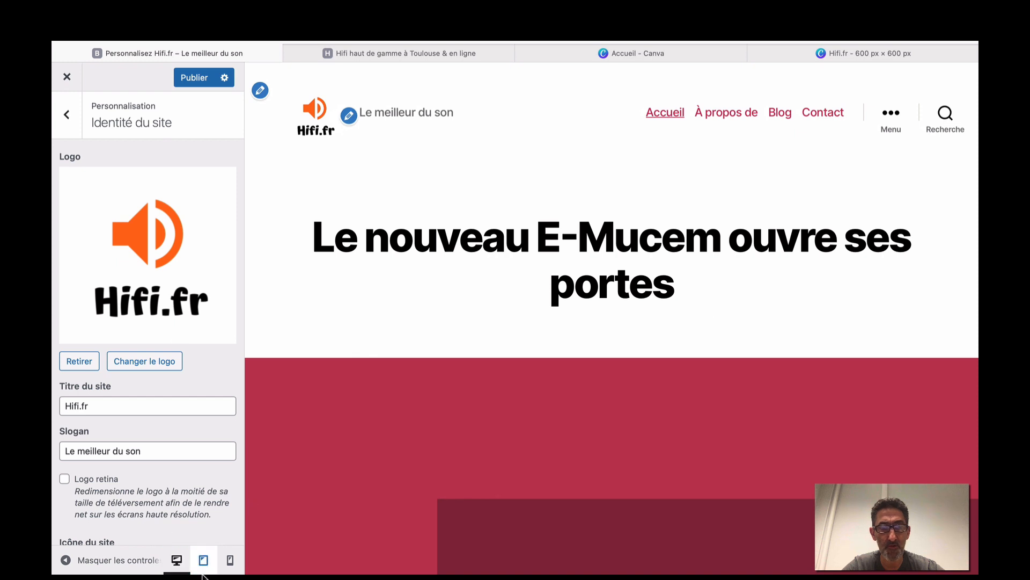
pyautogui.click(229, 560)
pyautogui.scroll(-2, 569, 394)
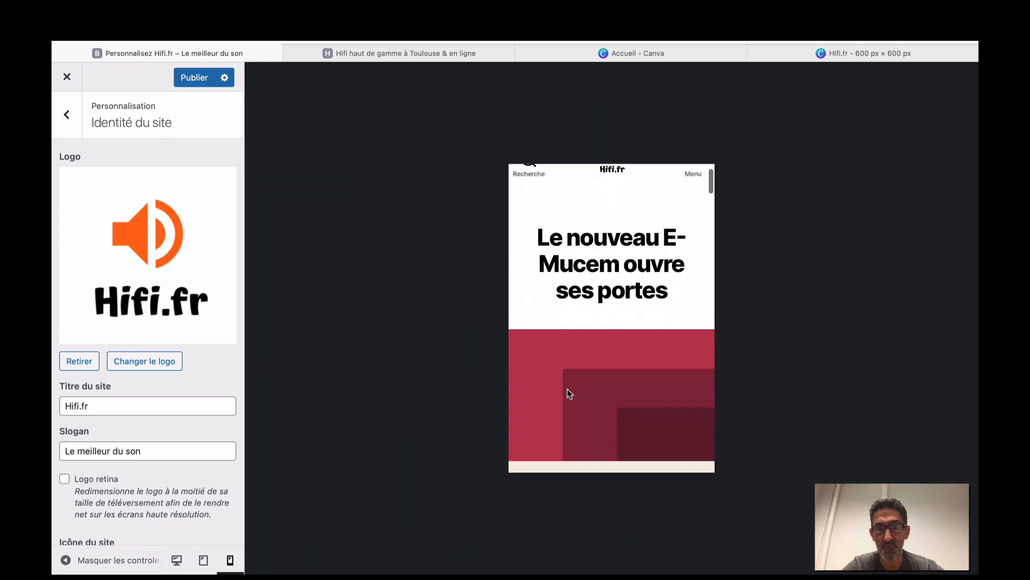
pyautogui.scroll(-5, 570, 393)
pyautogui.scroll(7, 569, 393)
# Publish the new Hifi.fr speaker logo.
pyautogui.click(200, 76)
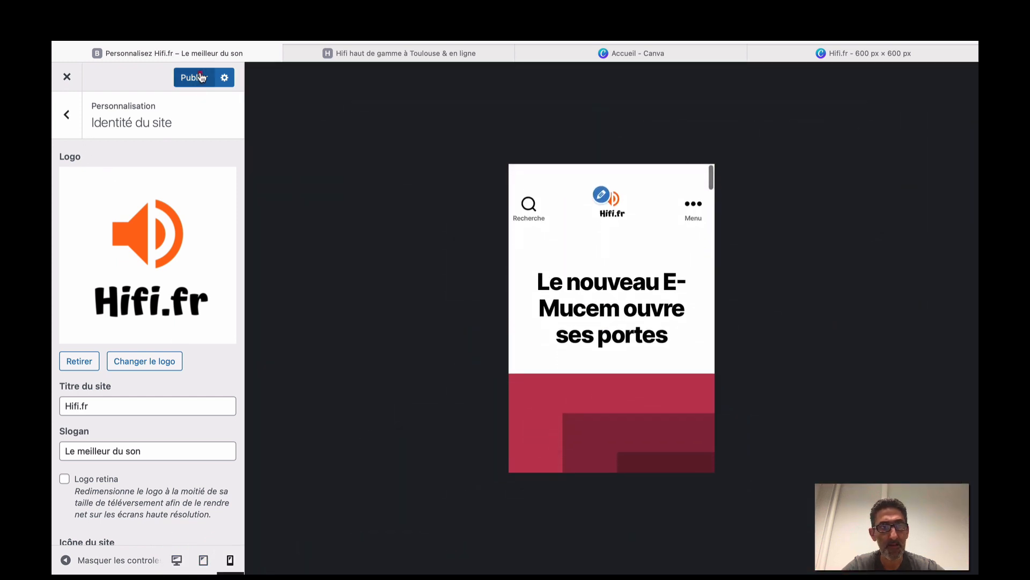
pyautogui.scroll(-5, 167, 231)
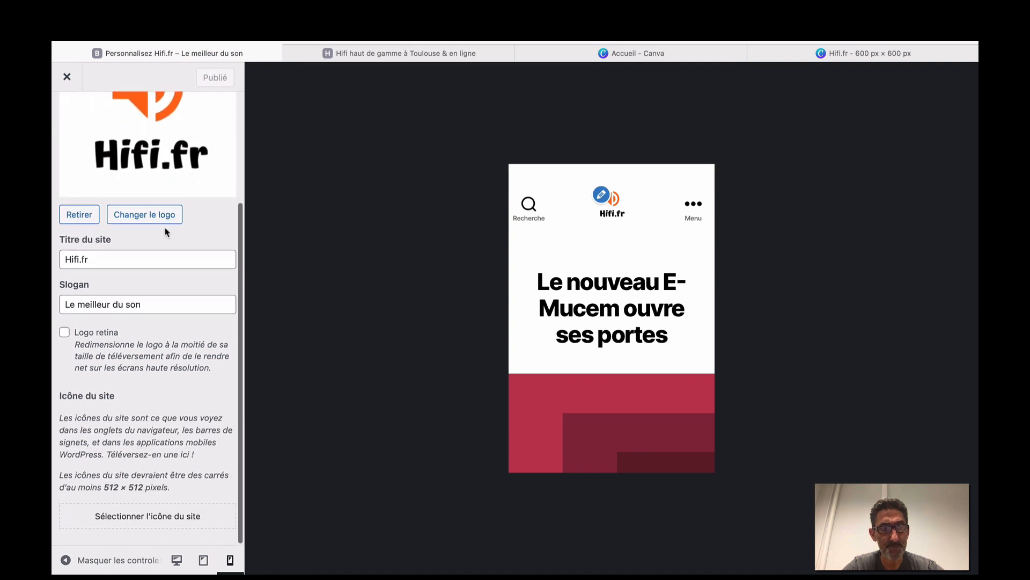
pyautogui.scroll(3, 167, 230)
pyautogui.scroll(-3, 165, 227)
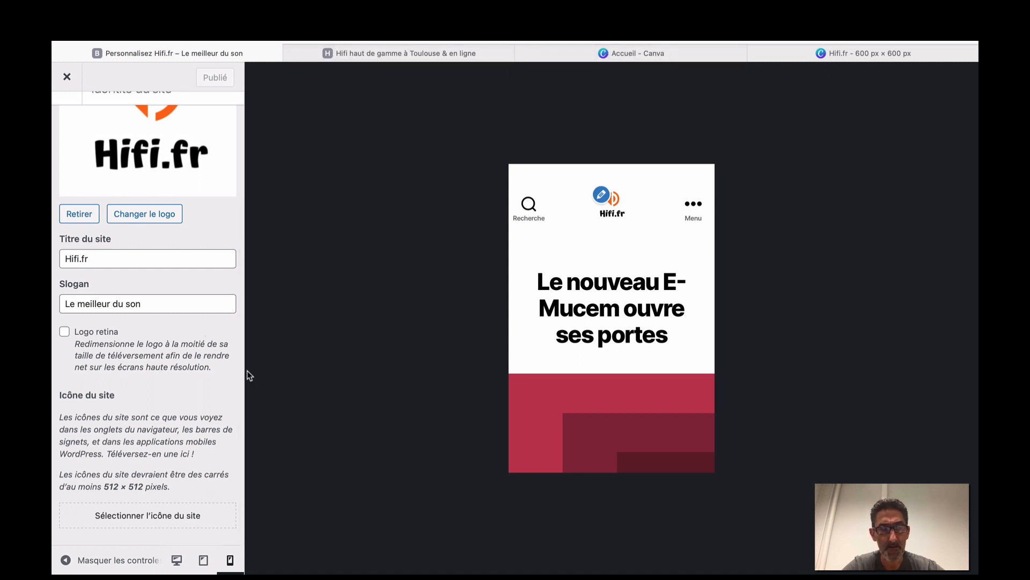
# Set the second Hifi.fr speaker image as the site icon with a square crop, then publish.
pyautogui.click(177, 560)
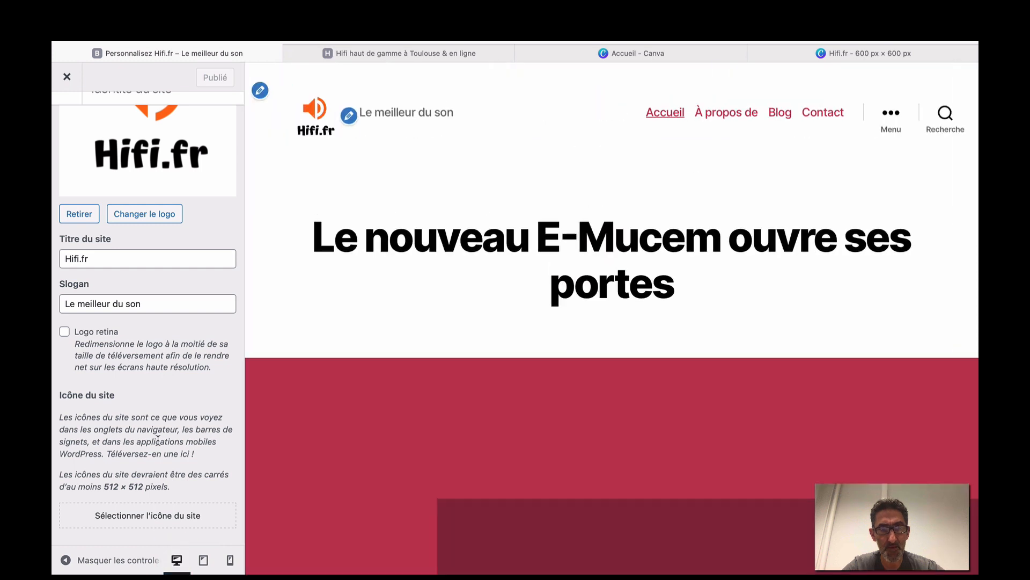
pyautogui.click(156, 512)
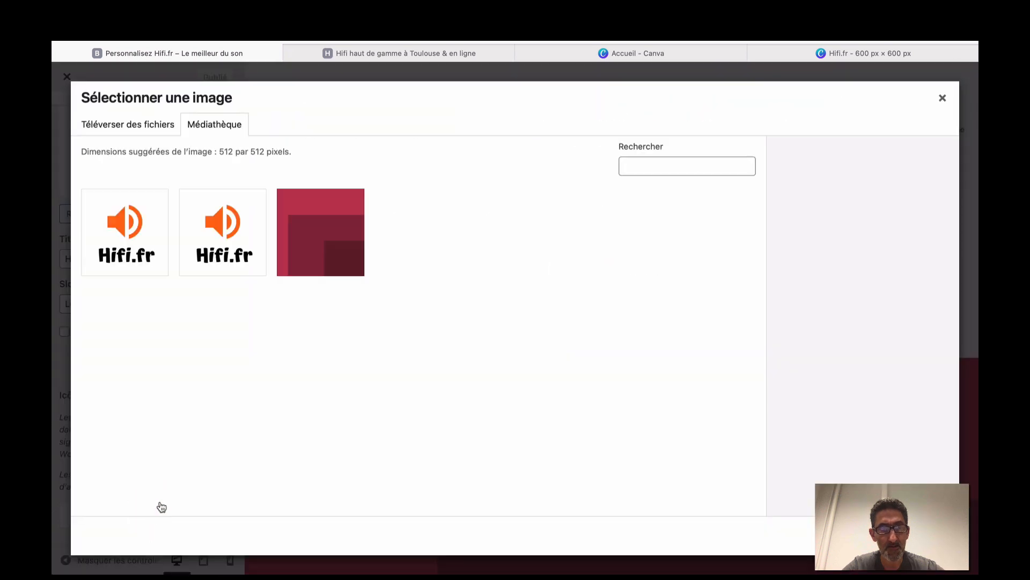
pyautogui.click(225, 247)
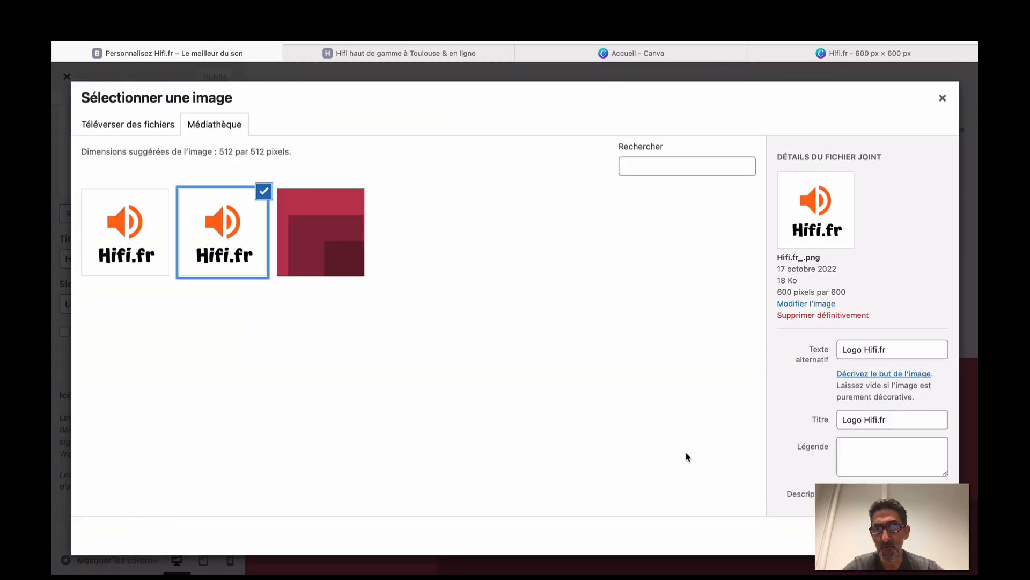
pyautogui.click(918, 536)
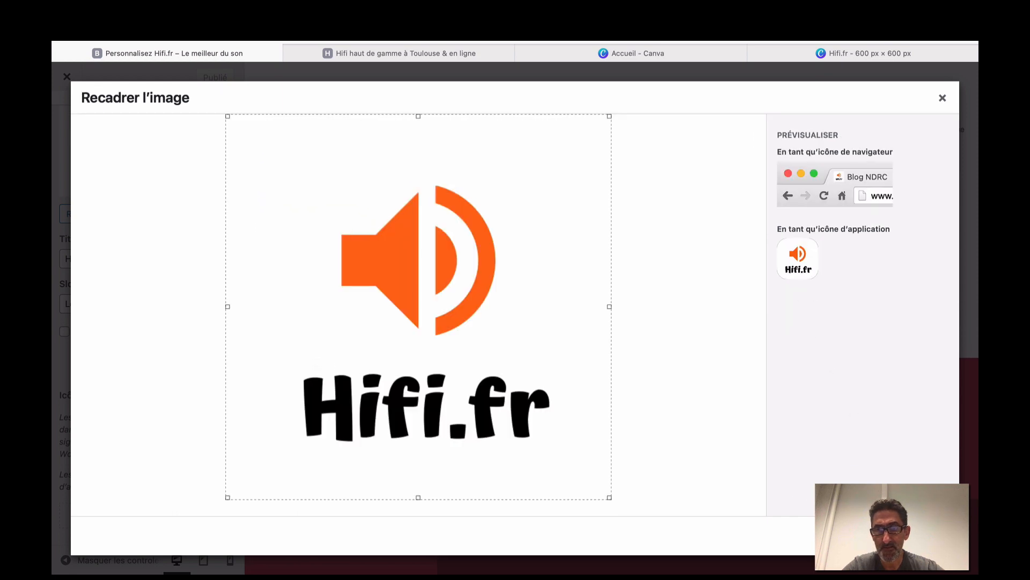
pyautogui.click(918, 535)
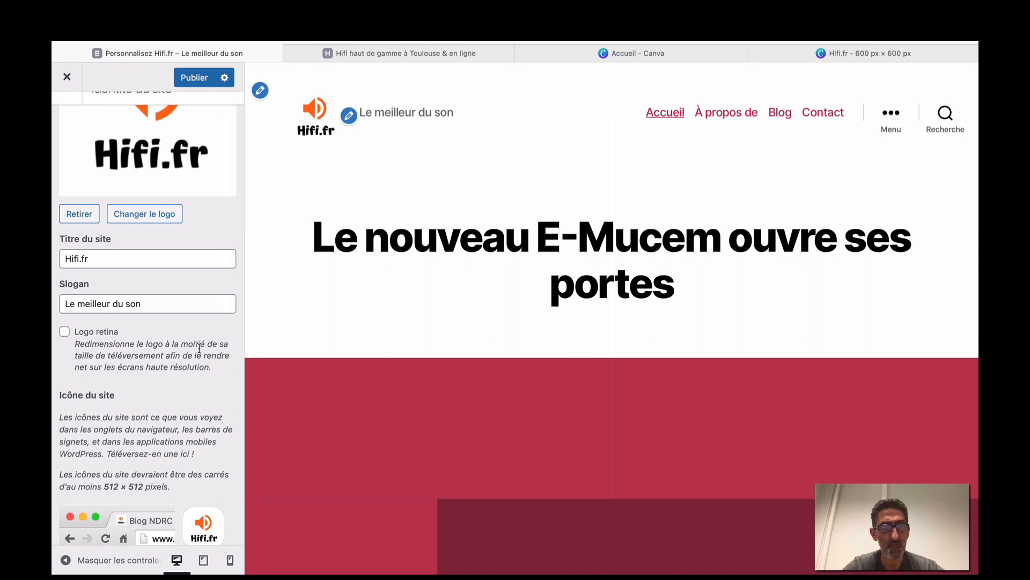
pyautogui.click(189, 77)
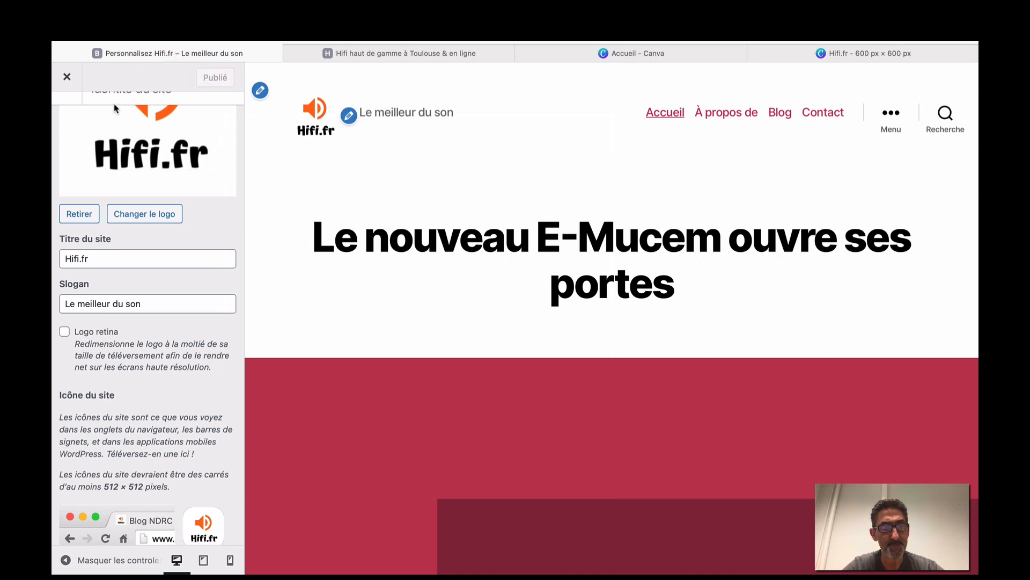
pyautogui.scroll(3, 114, 107)
# Leave the logo panel and look over the hifi.fr shop tab's navigation menu items.
pyautogui.click(65, 121)
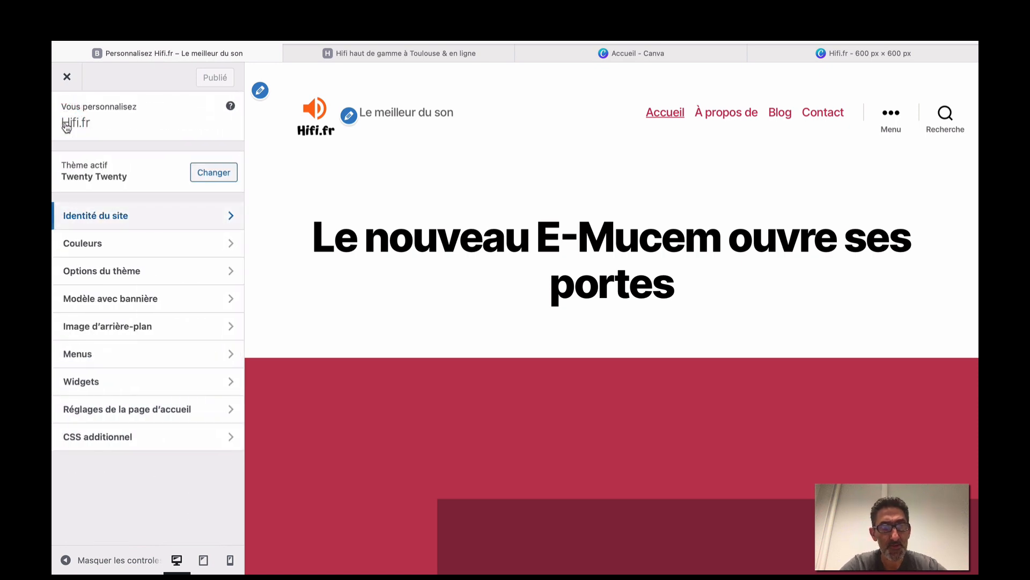
pyautogui.click(413, 54)
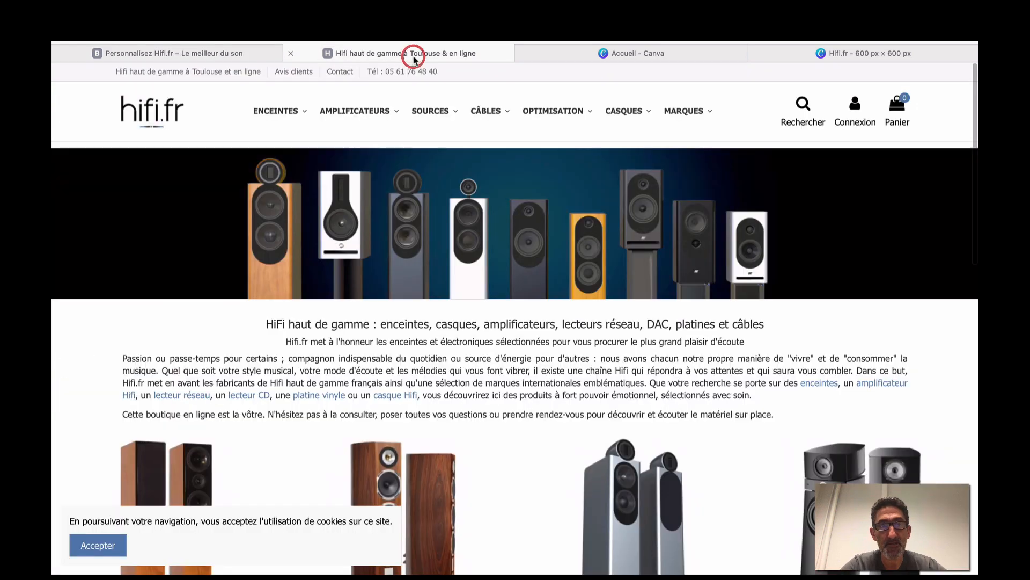
pyautogui.moveTo(517, 121)
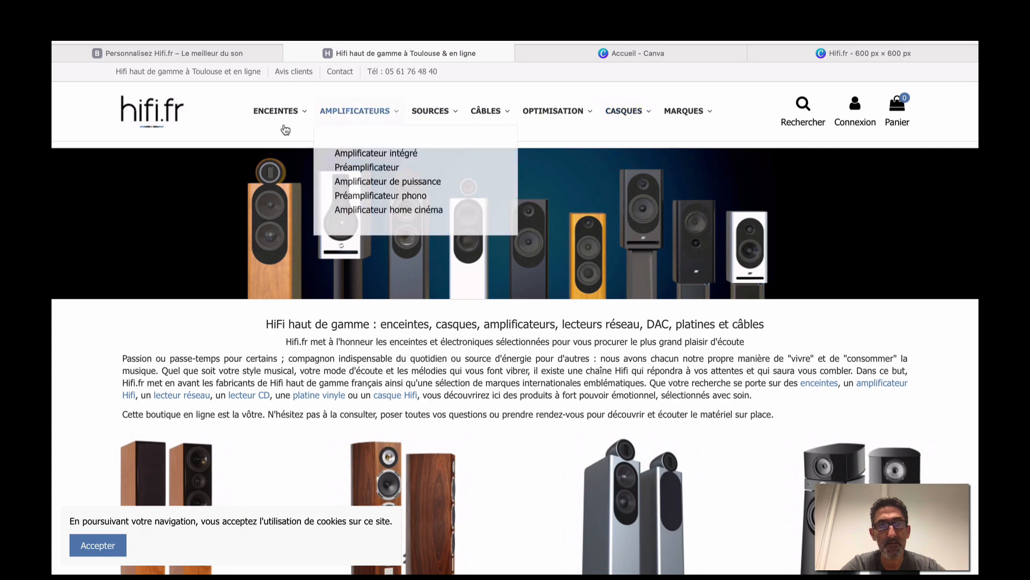
pyautogui.moveTo(285, 129)
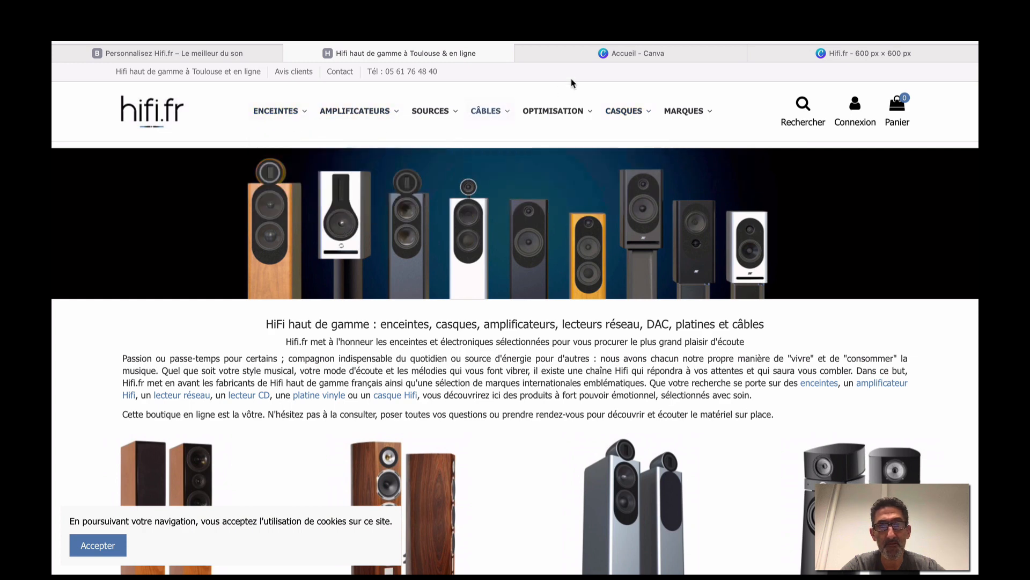
# Back in the Customizer, open the Principal menu from the Menus panel.
pyautogui.click(265, 54)
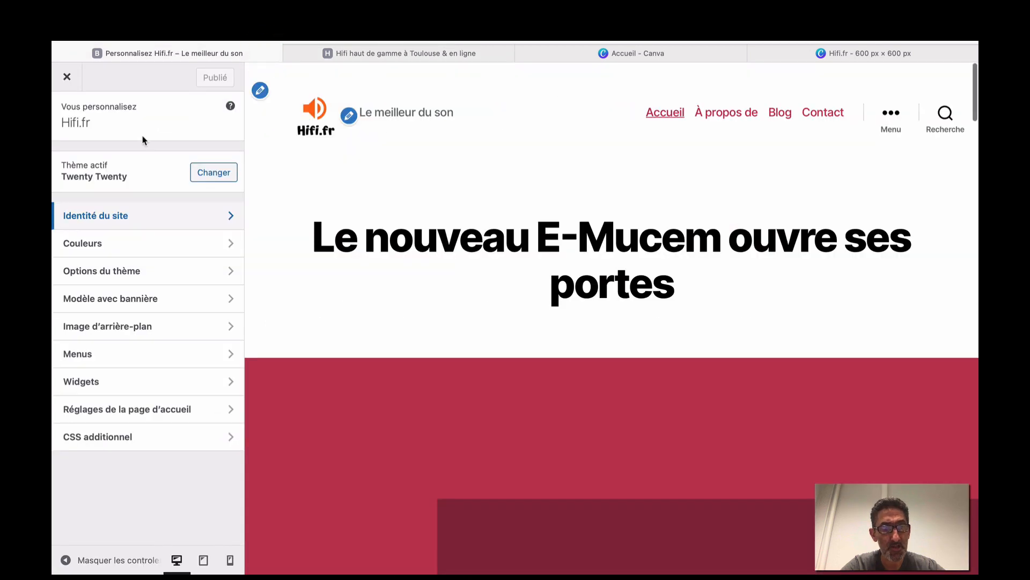
pyautogui.click(132, 353)
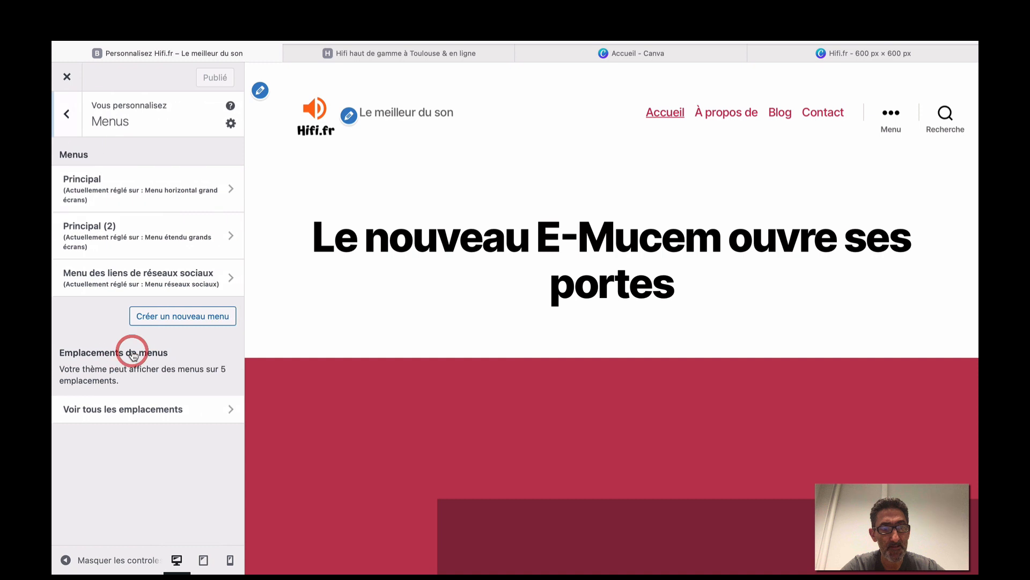
pyautogui.click(156, 189)
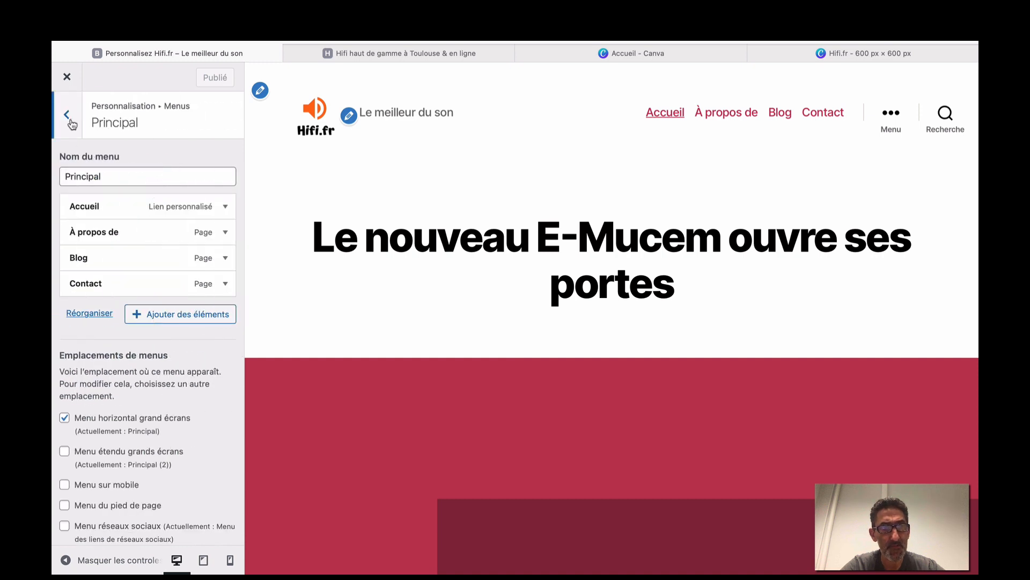
pyautogui.click(68, 116)
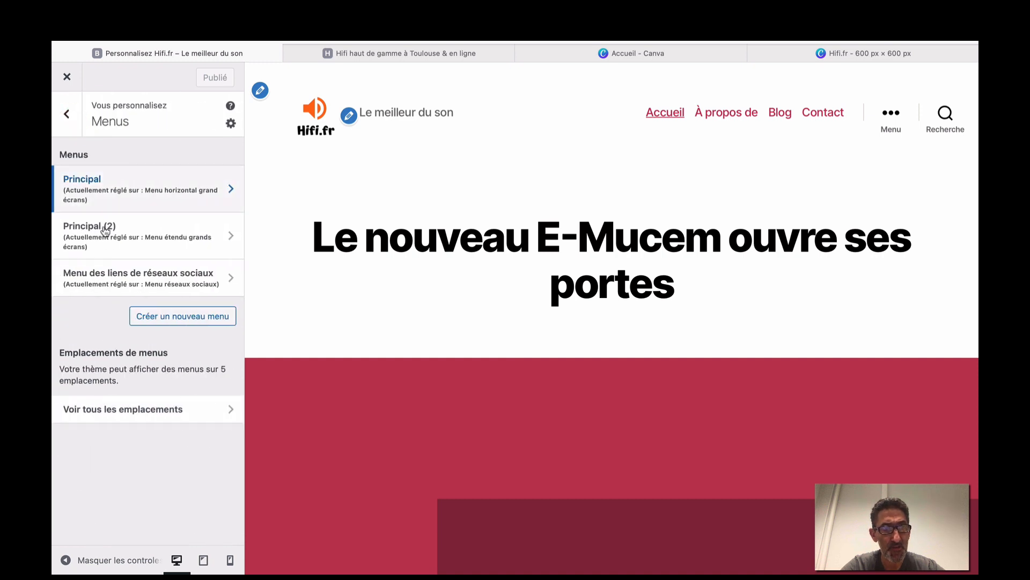
pyautogui.click(148, 183)
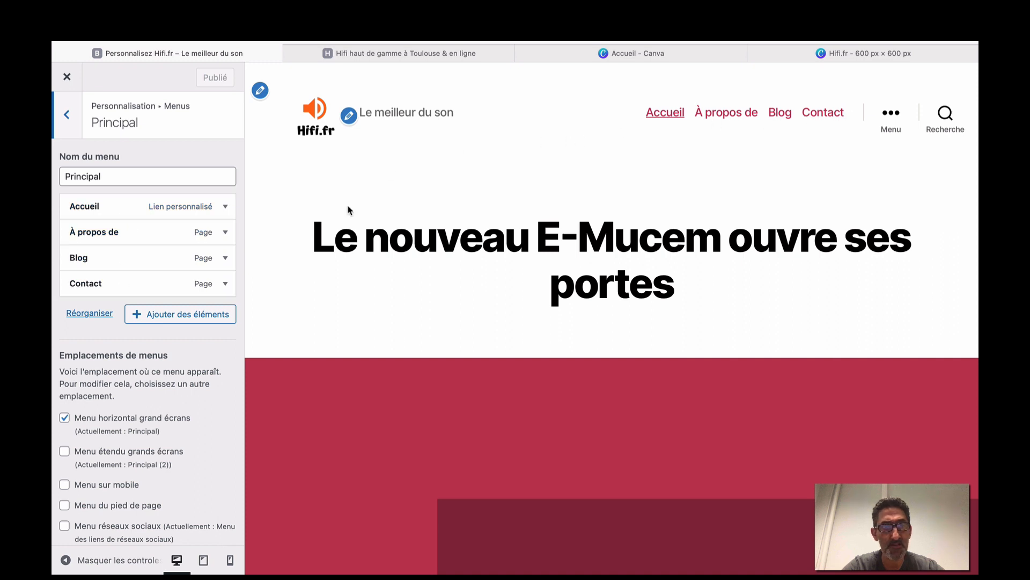
# Add new pages accueil and Enceintes to the Principal menu, correcting the Enceintes spelling.
pyautogui.click(194, 319)
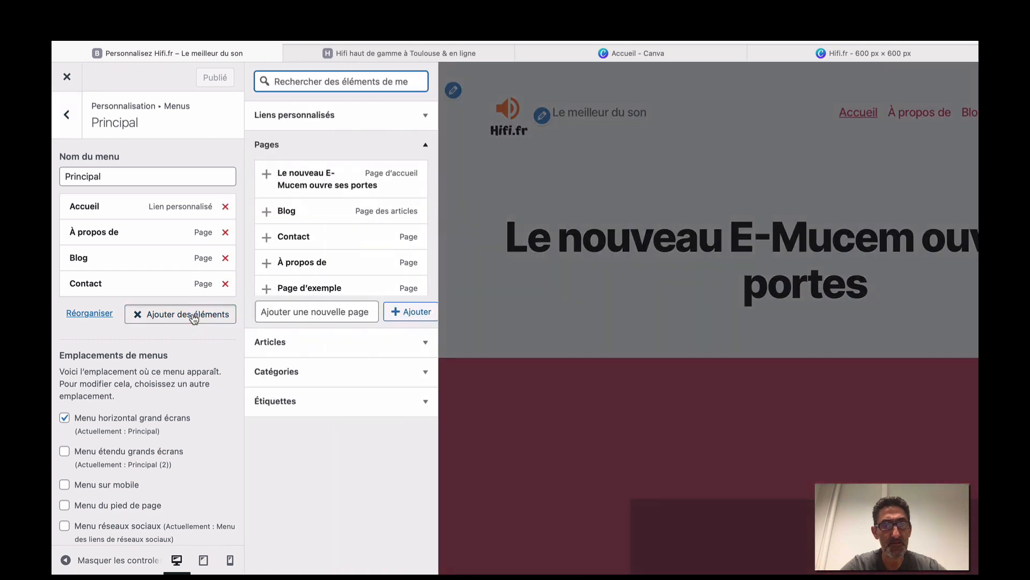
pyautogui.click(326, 308)
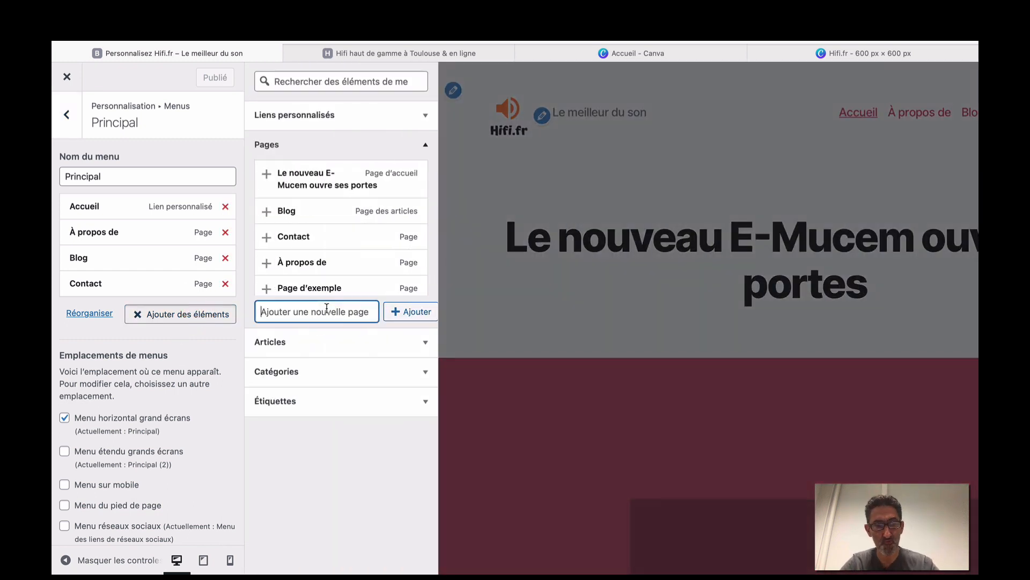
pyautogui.write('accueil')
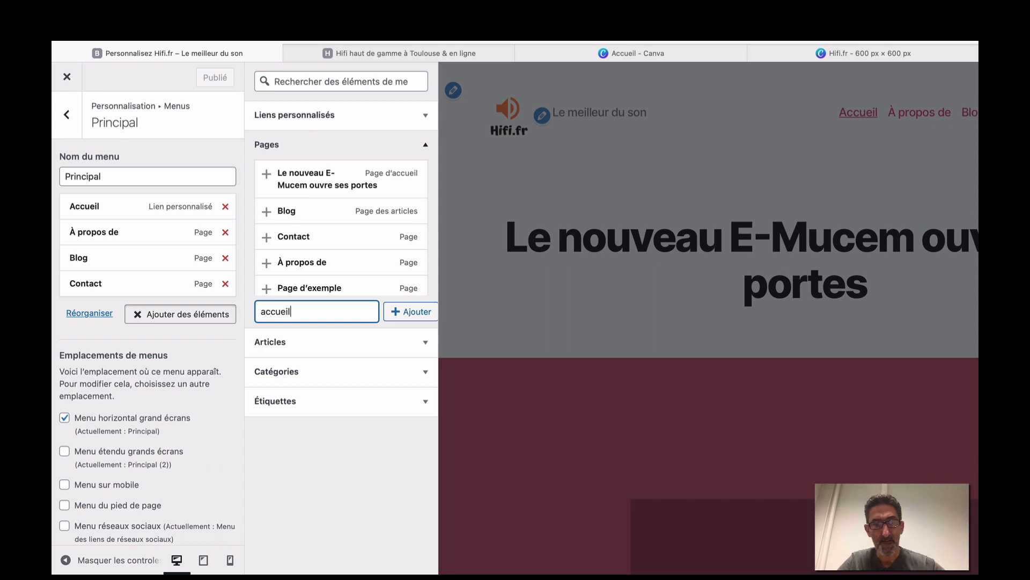
pyautogui.click(413, 311)
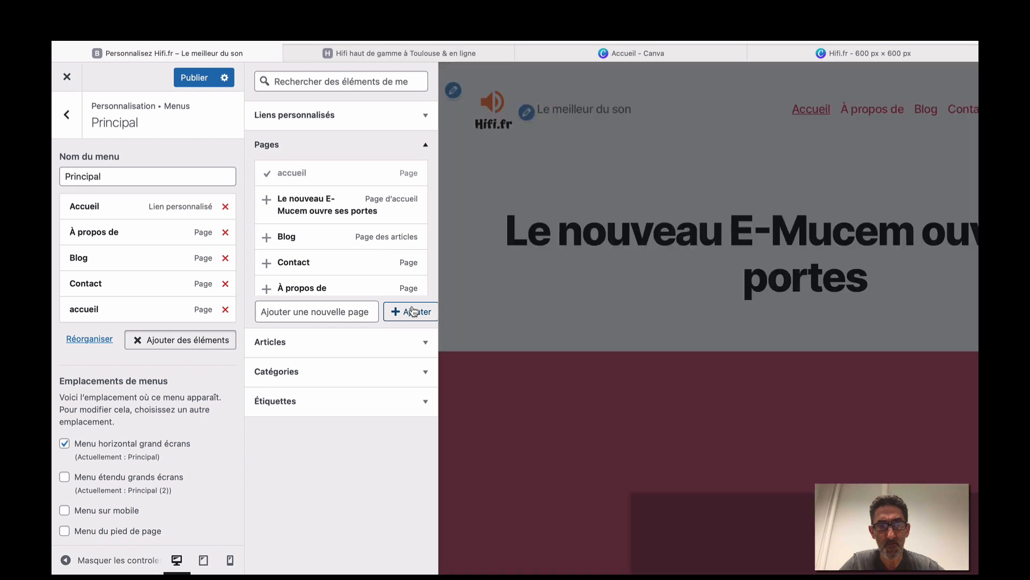
pyautogui.click(408, 53)
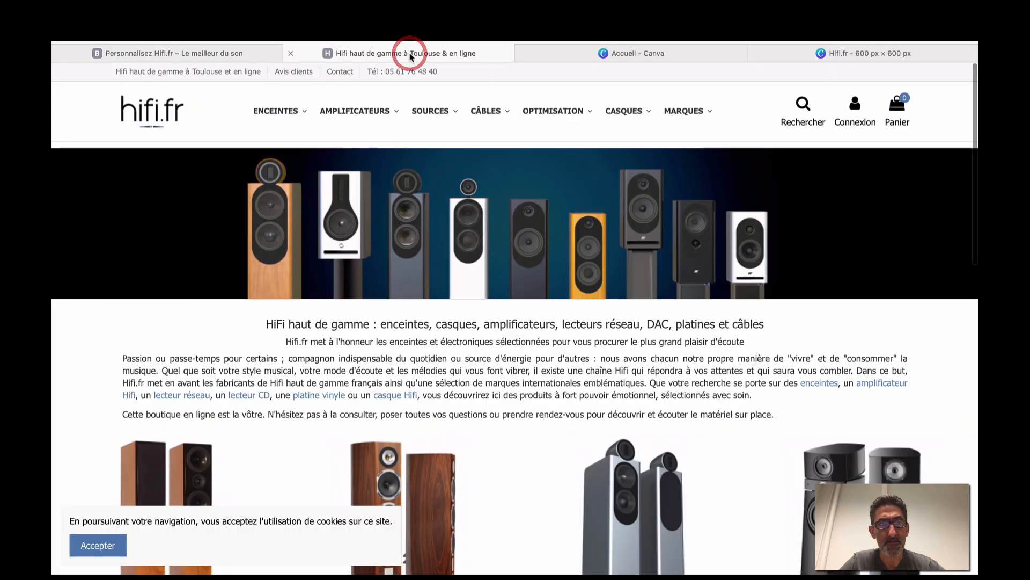
pyautogui.click(260, 52)
pyautogui.click(316, 312)
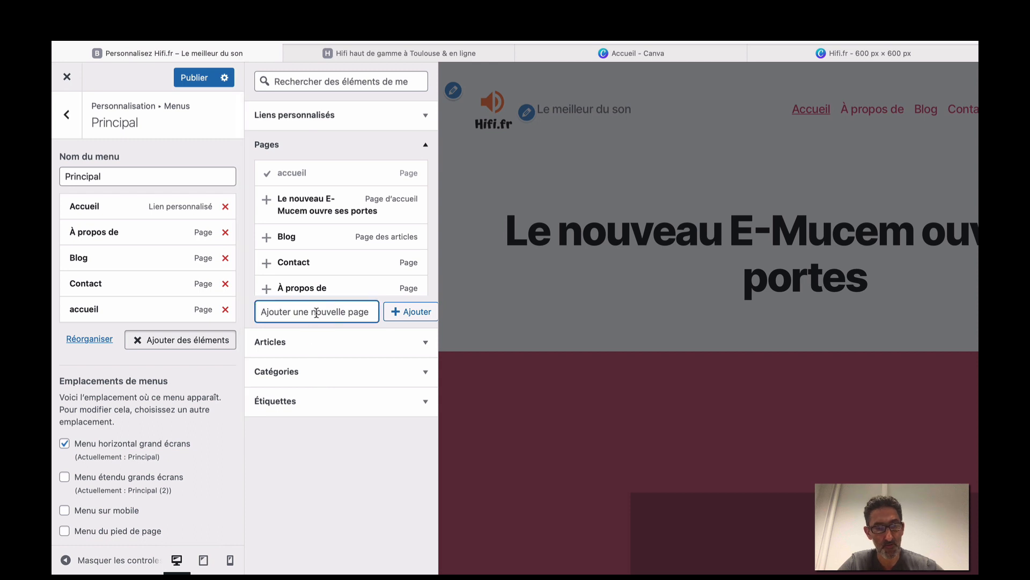
pyautogui.write('E')
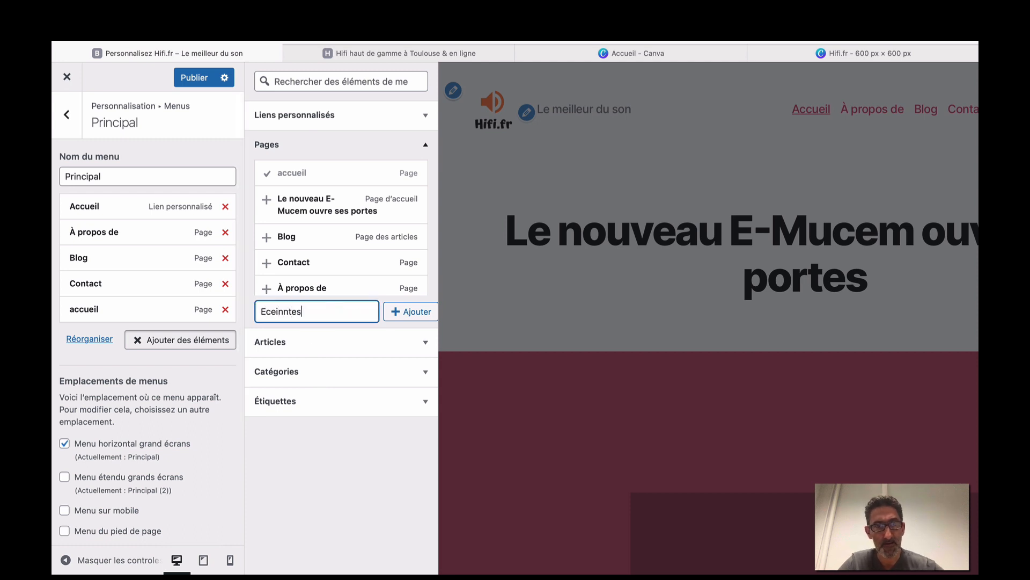
pyautogui.write('ceinntes')
pyautogui.click(286, 314)
pyautogui.press('BackSpace')
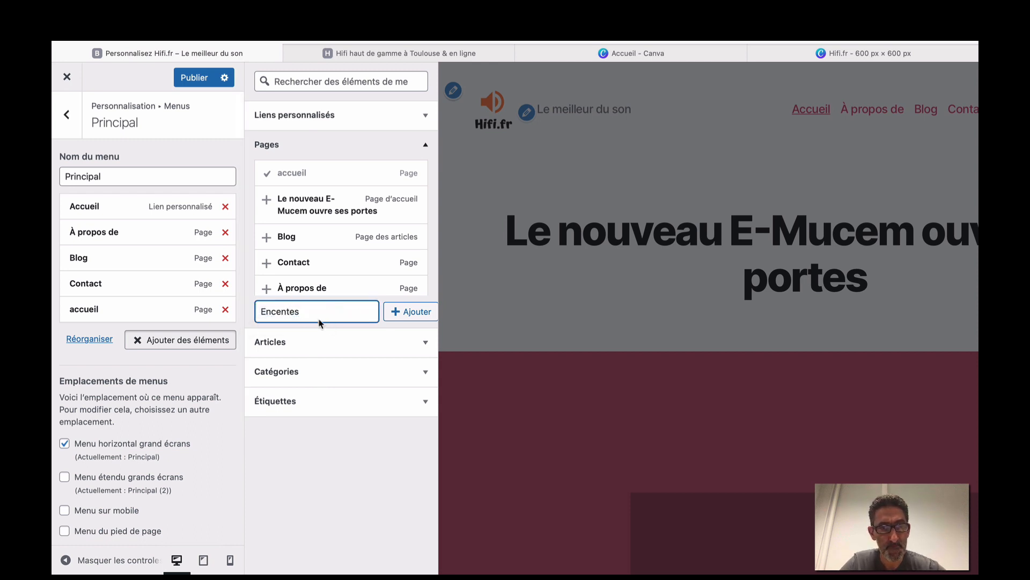
pyautogui.click(405, 311)
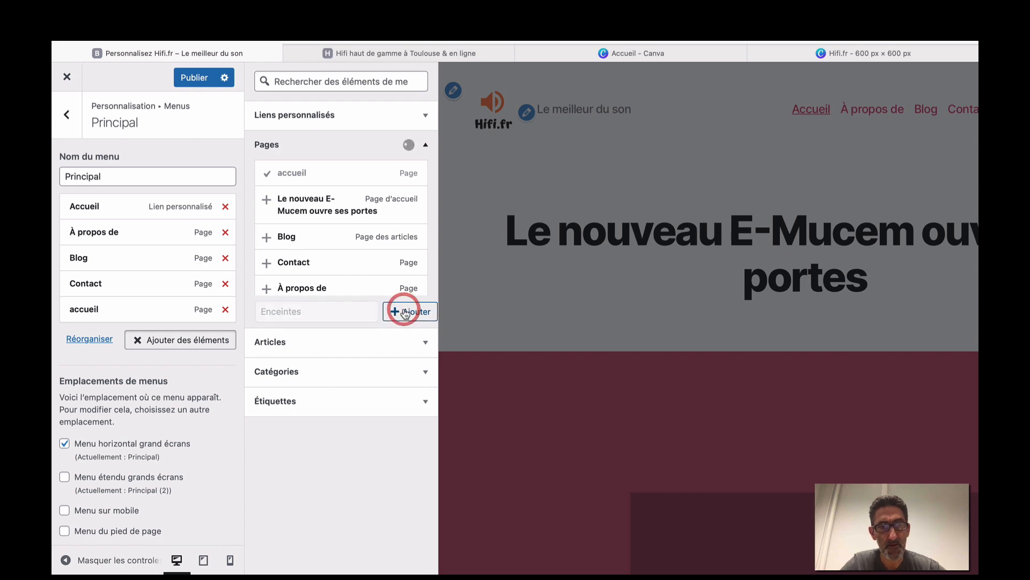
# Add new pages Amplificateurs and Sources to the menu, matching the hifi.fr shop categories.
pyautogui.click(449, 54)
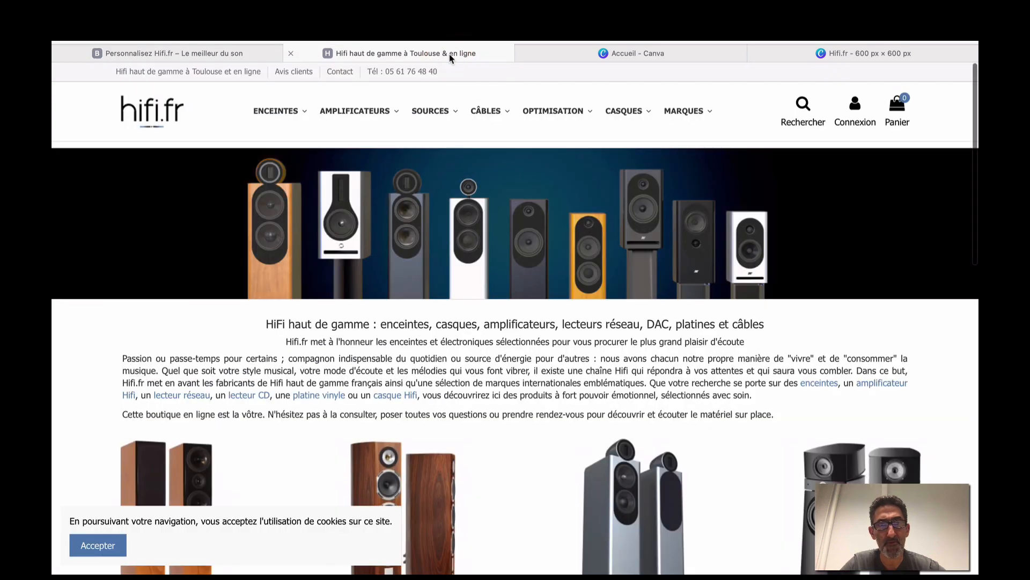
pyautogui.click(265, 60)
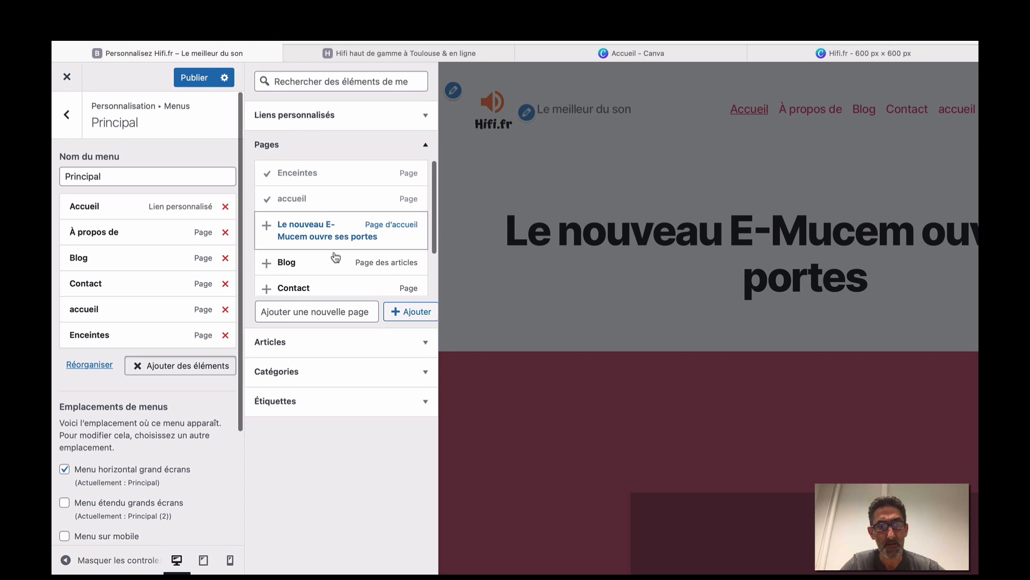
pyautogui.click(351, 312)
pyautogui.write('Amplificateurs')
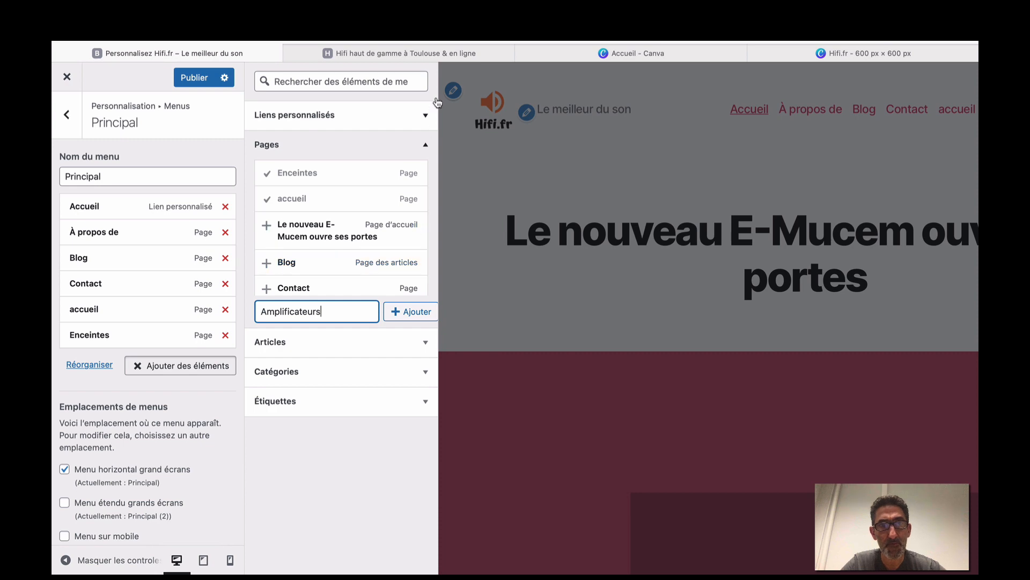
pyautogui.click(439, 54)
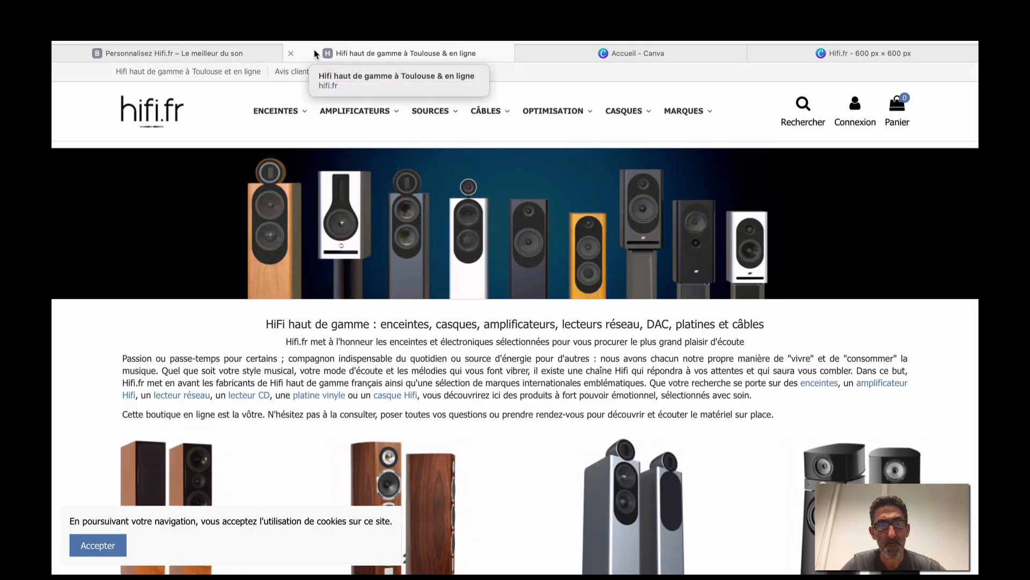
pyautogui.click(264, 53)
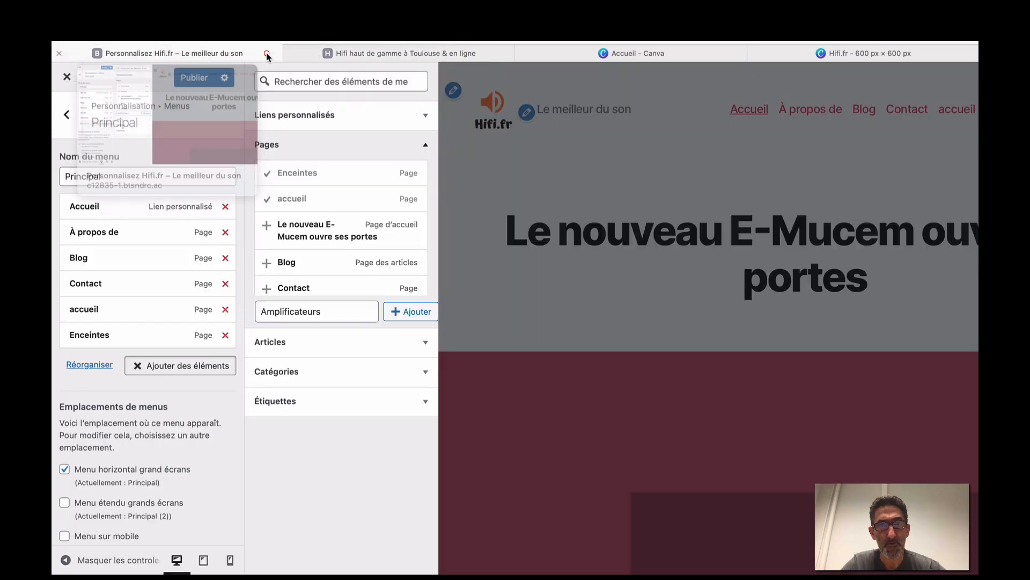
pyautogui.click(408, 316)
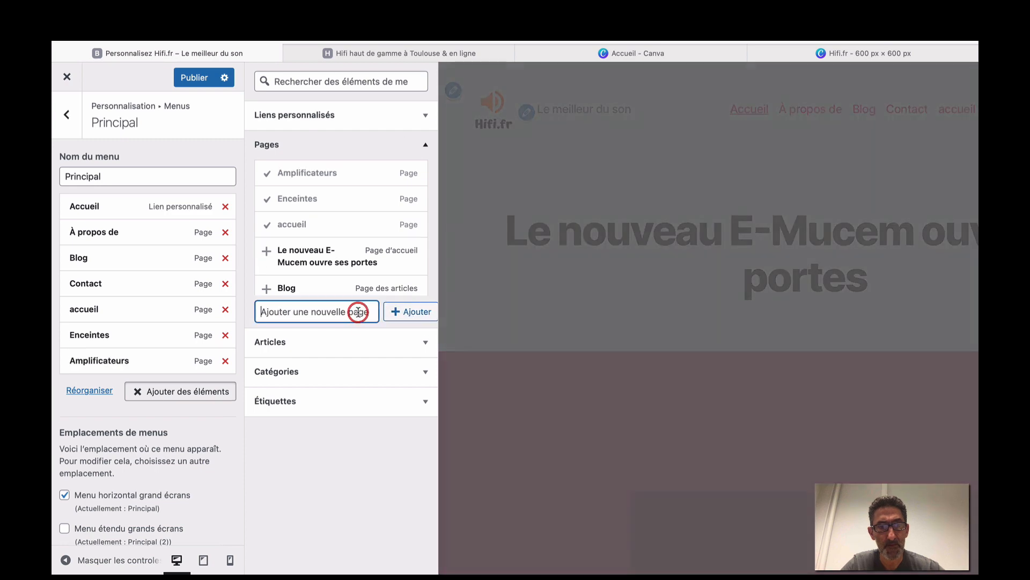
pyautogui.write('Sources')
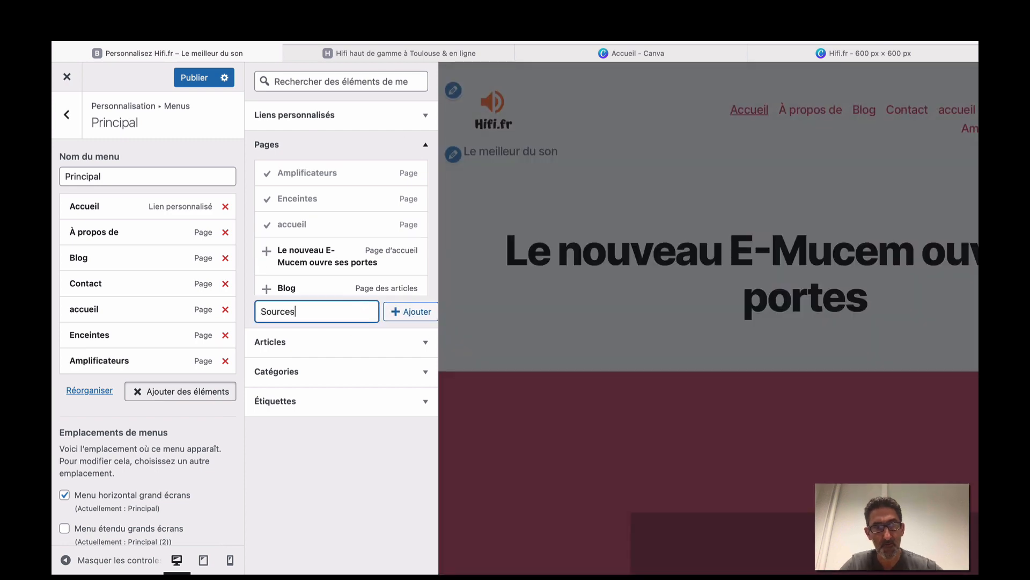
pyautogui.click(410, 311)
pyautogui.click(404, 56)
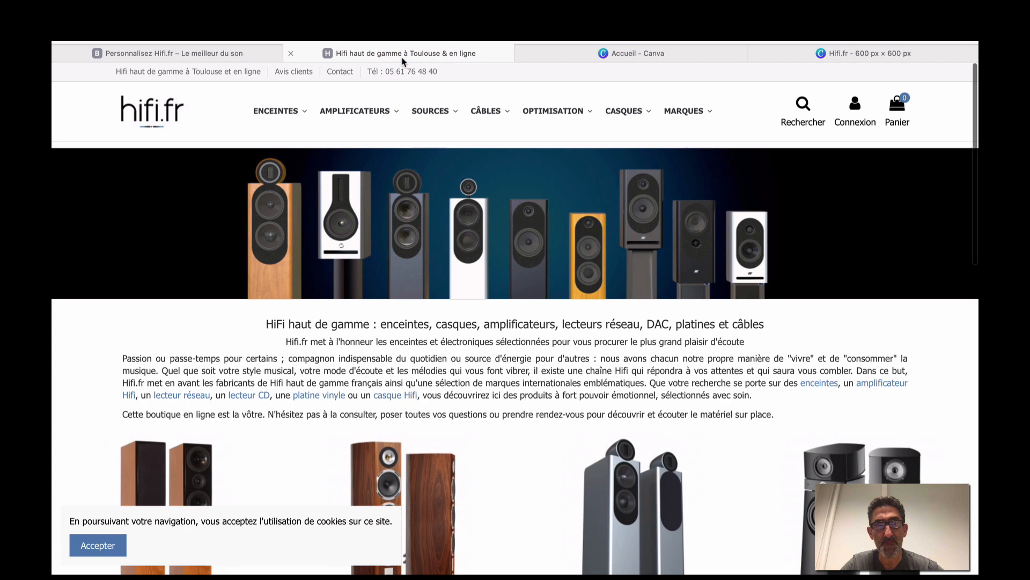
pyautogui.click(225, 52)
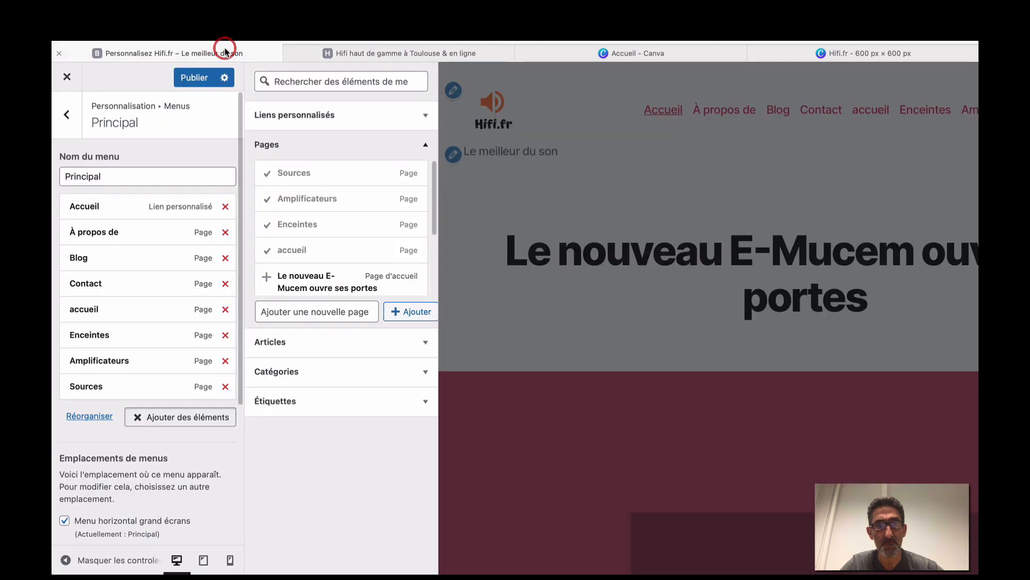
# Add new pages Cables and Optimisation to the Principal menu.
pyautogui.click(314, 311)
pyautogui.write('Ca')
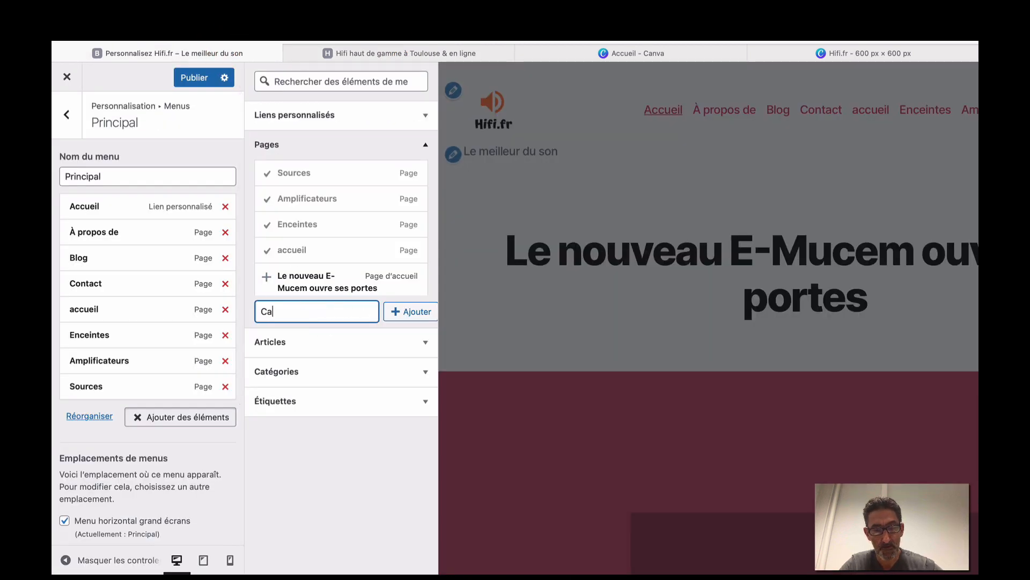
pyautogui.write('bles')
pyautogui.click(399, 312)
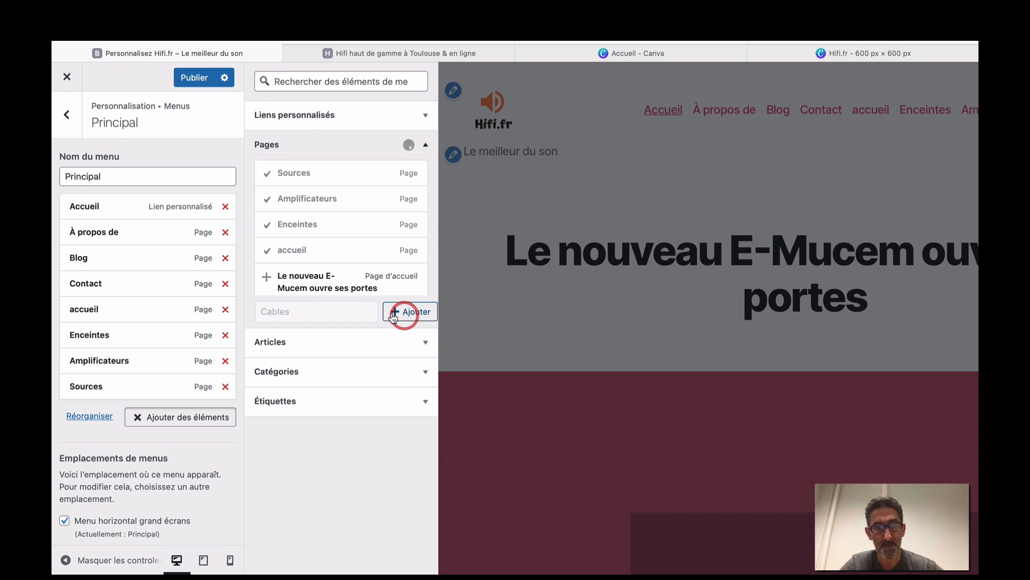
pyautogui.write('Optimisation')
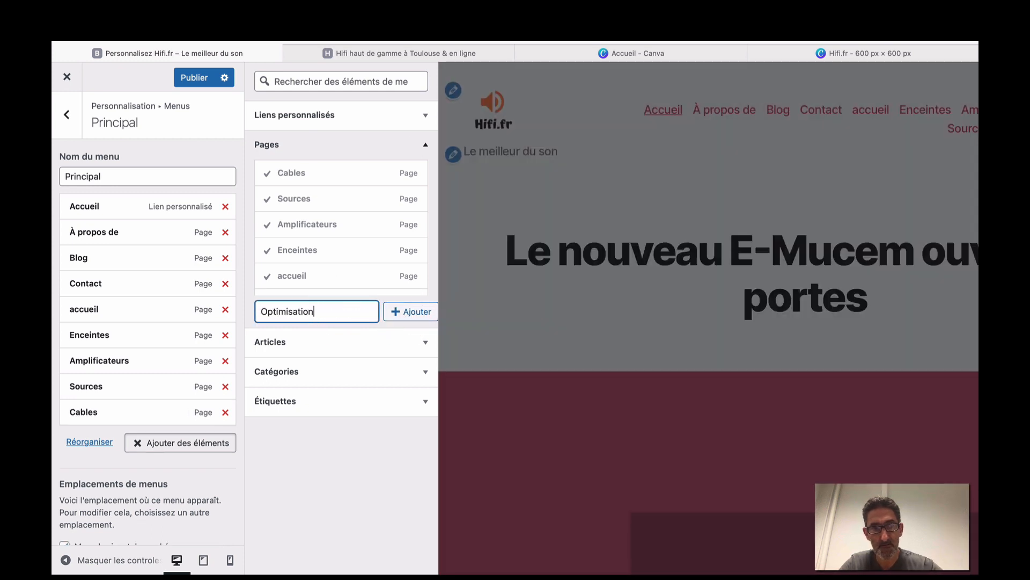
pyautogui.click(401, 311)
# Add new pages Casques and Marques to the menu, checking the hifi.fr shop categories.
pyautogui.click(468, 54)
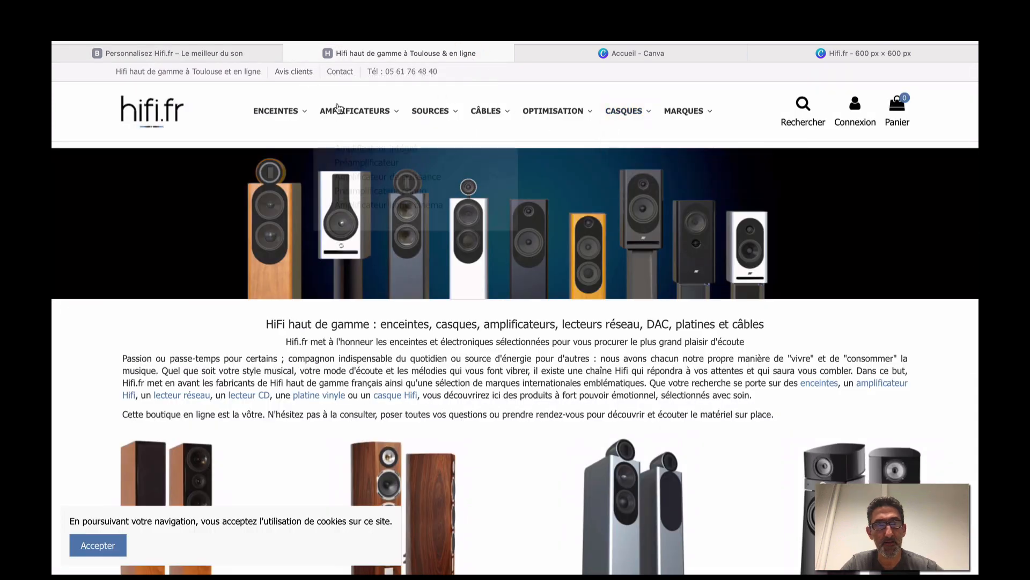
pyautogui.click(266, 56)
pyautogui.click(313, 310)
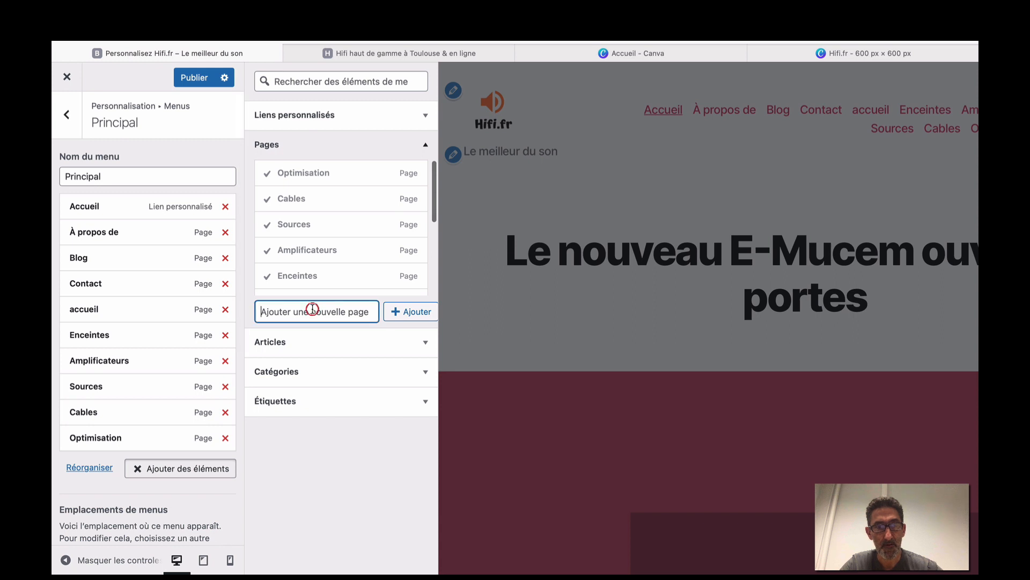
pyautogui.write('Casques')
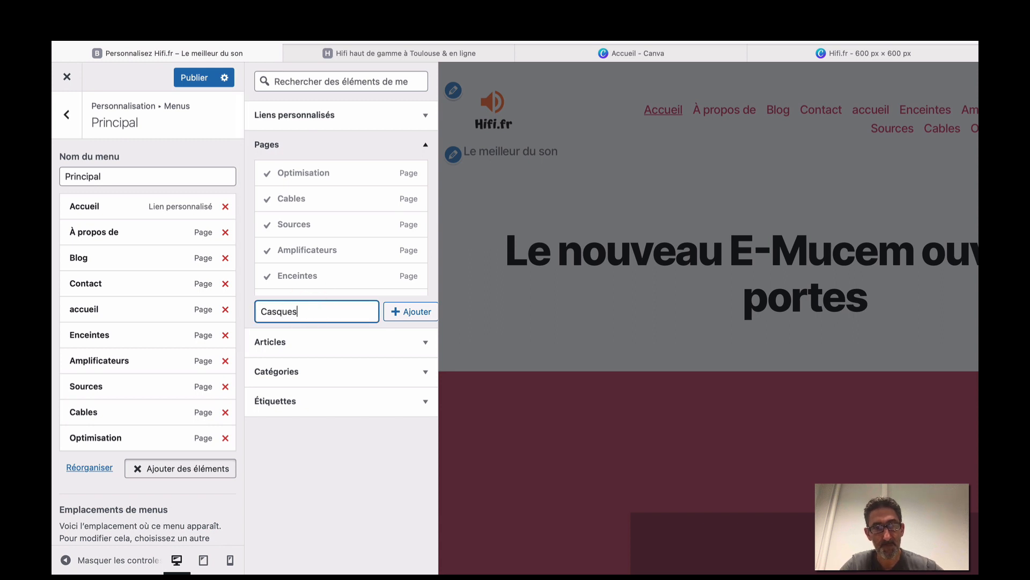
pyautogui.click(399, 310)
pyautogui.click(333, 313)
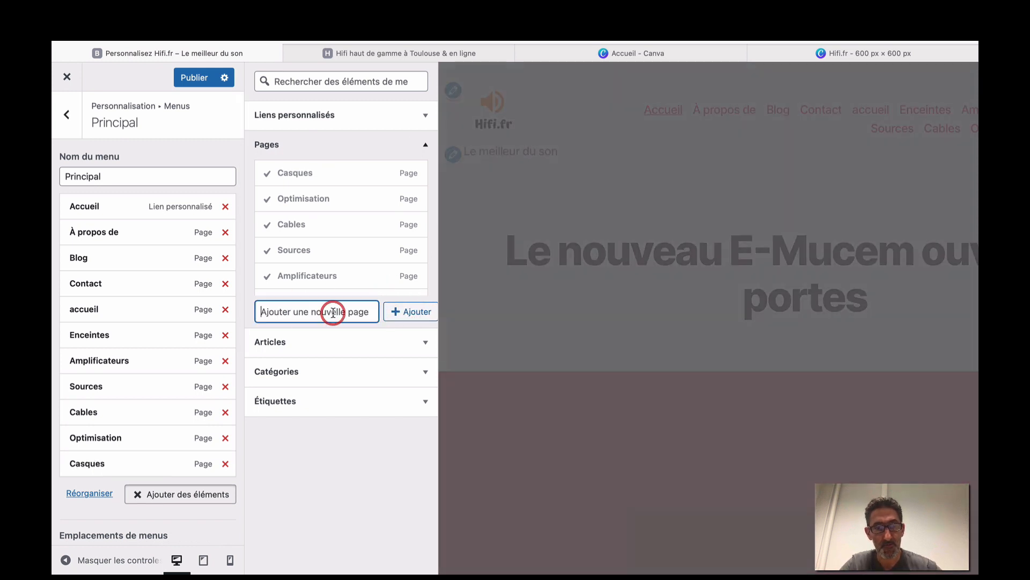
pyautogui.write('Marques')
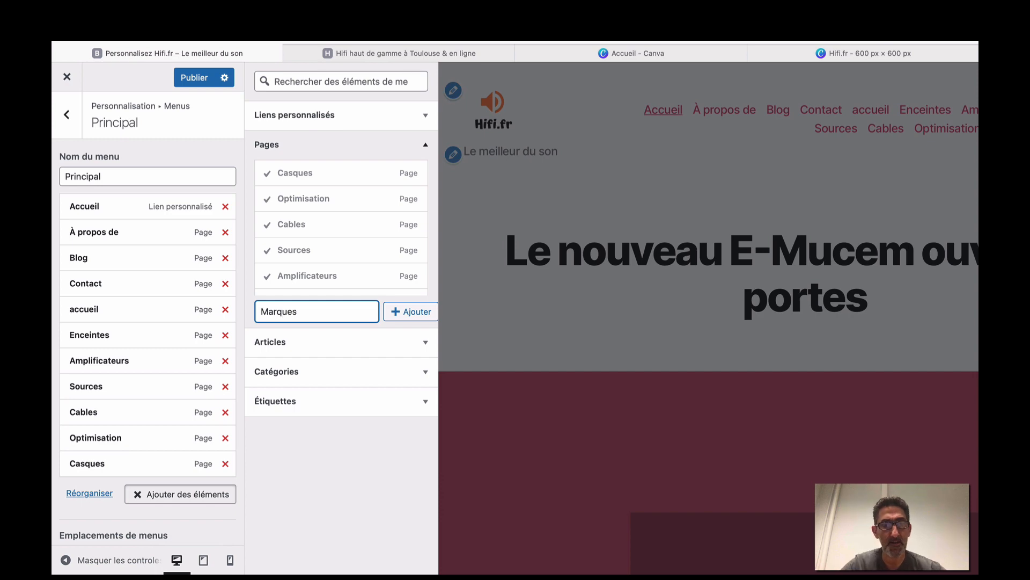
pyautogui.click(477, 58)
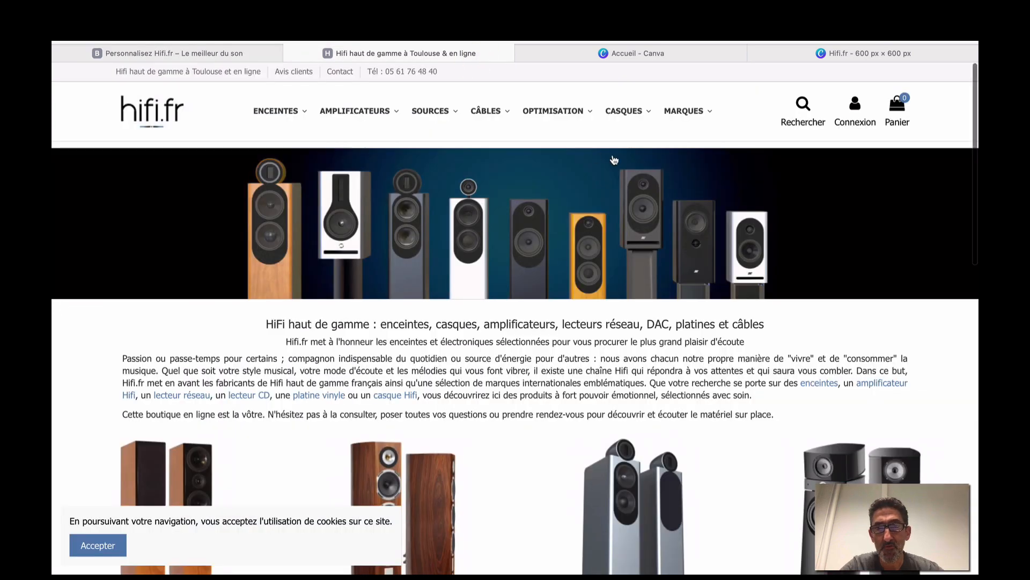
pyautogui.click(230, 53)
pyautogui.click(406, 316)
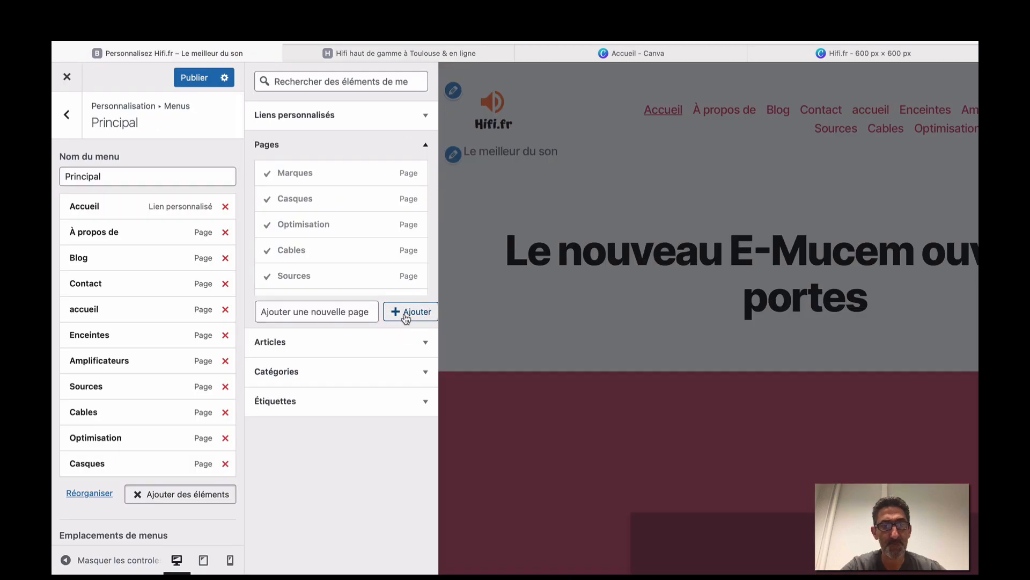
# Add the existing Page d'exemple and À propos de pages to the Principal menu.
pyautogui.scroll(-8, 350, 240)
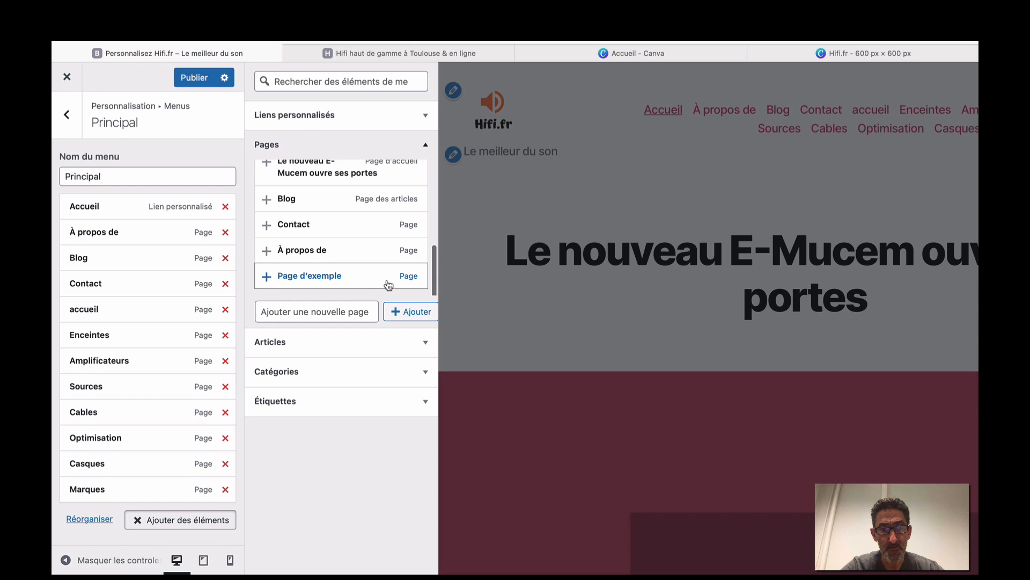
pyautogui.click(403, 277)
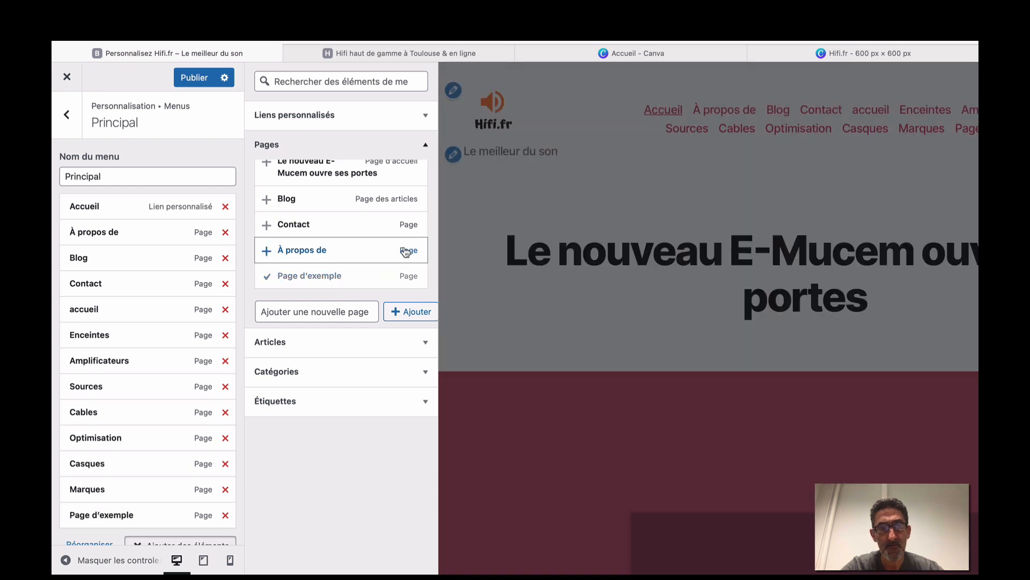
pyautogui.click(405, 251)
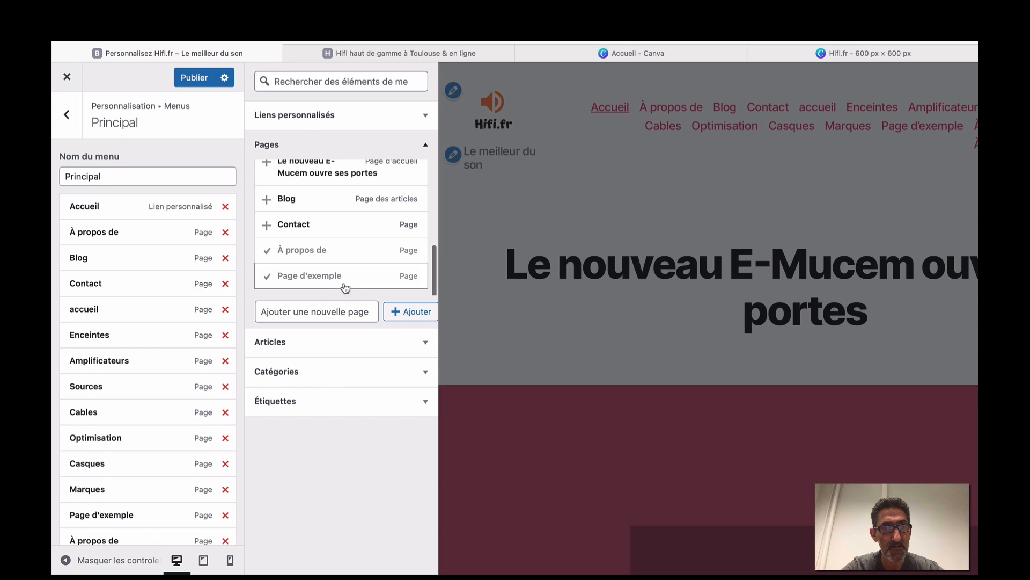
pyautogui.scroll(-2, 145, 279)
# Remove both duplicate À propos de items, Page d'exemple and Blog from the menu.
pyautogui.scroll(-3, 141, 322)
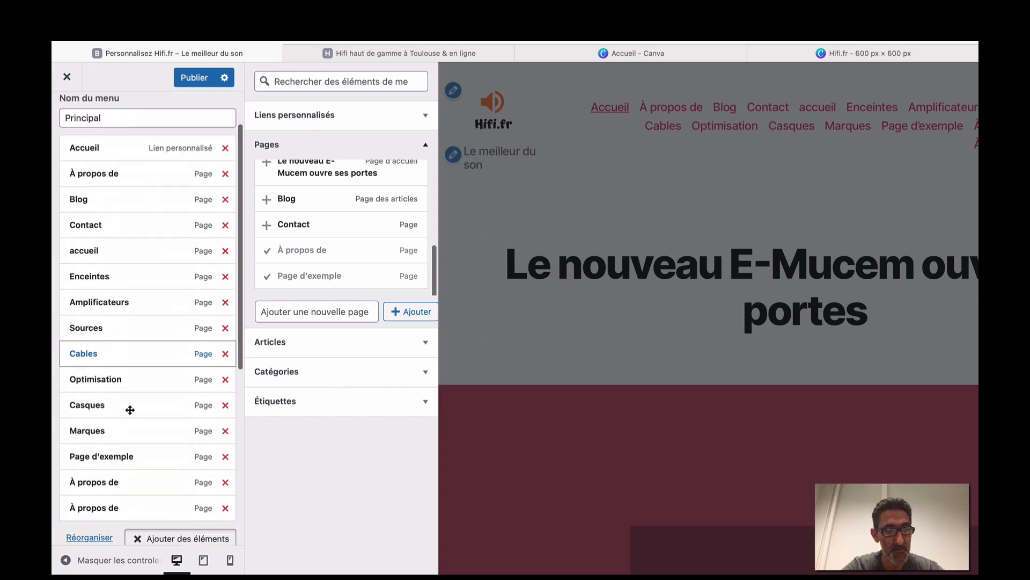
pyautogui.scroll(-5, 300, 225)
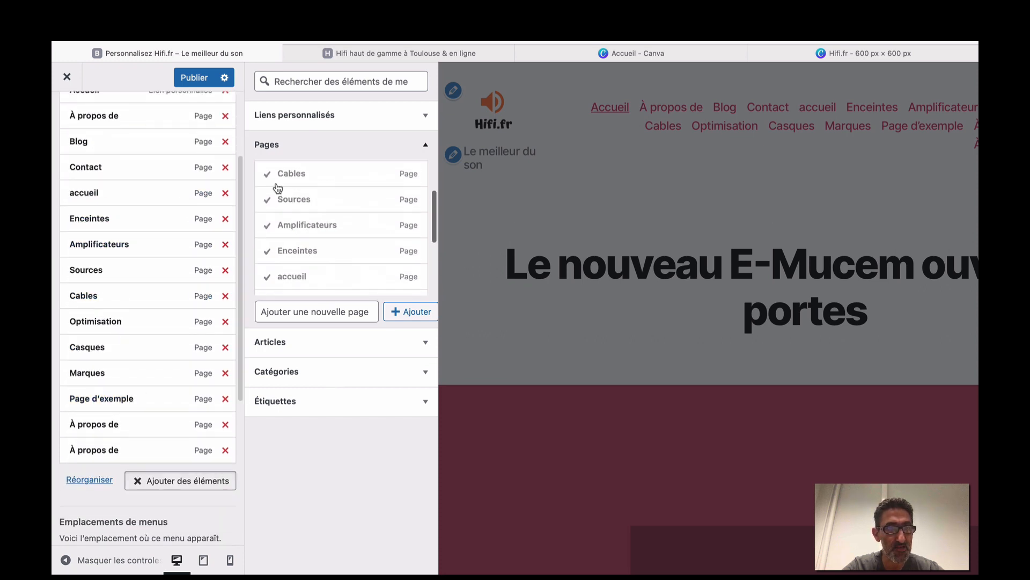
pyautogui.click(225, 450)
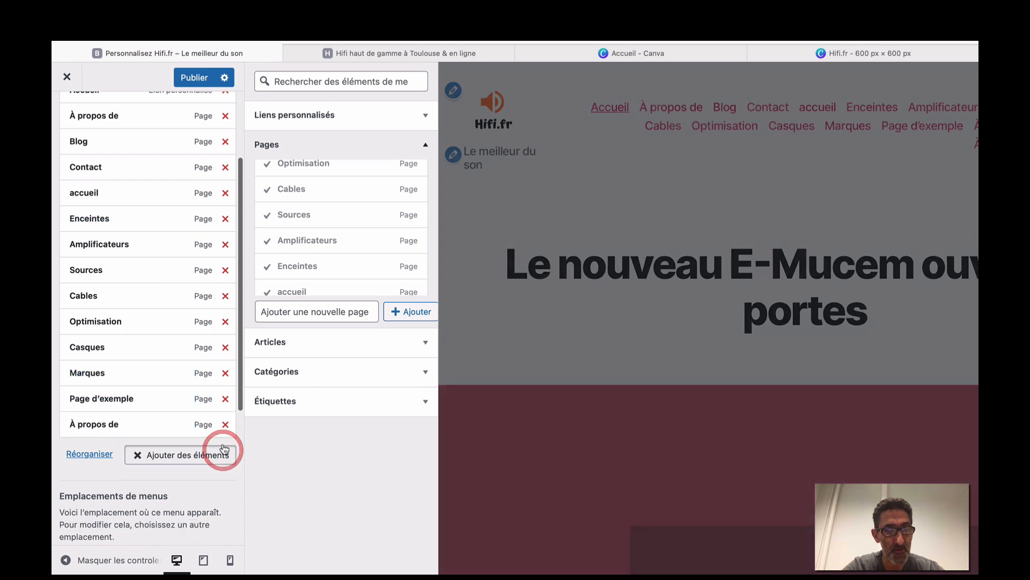
pyautogui.click(225, 423)
pyautogui.click(225, 403)
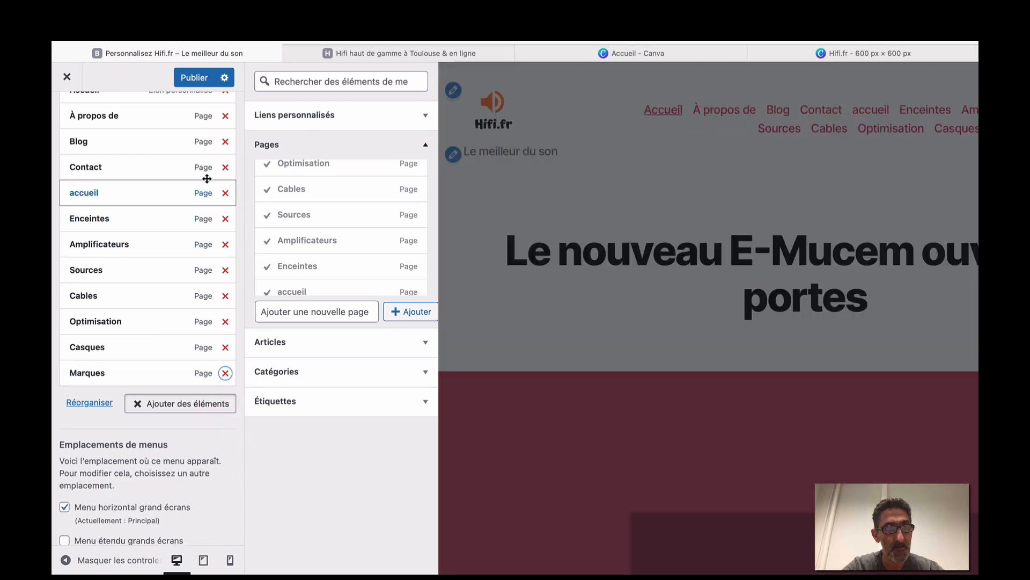
pyautogui.click(226, 142)
# Remove the Accueil custom link, À propos de and Contact, comparing against the live hifi.fr menu.
pyautogui.scroll(2, 225, 161)
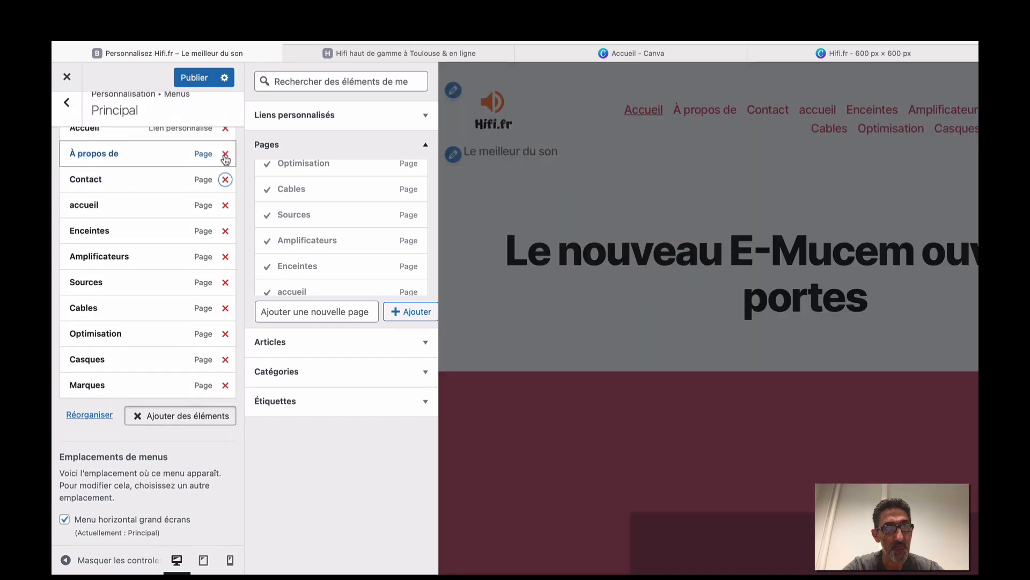
pyautogui.scroll(3, 225, 161)
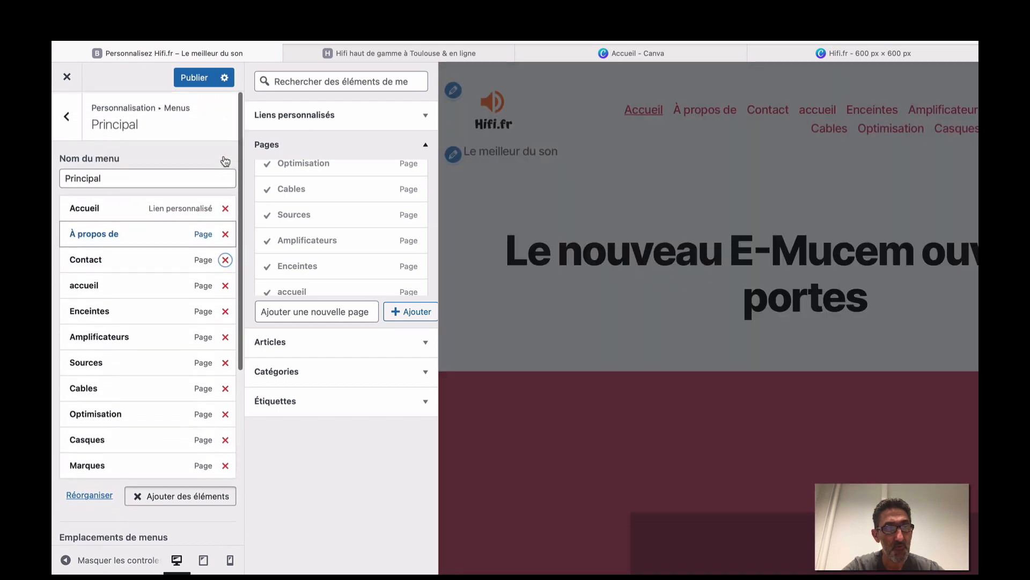
pyautogui.click(225, 207)
pyautogui.click(225, 207)
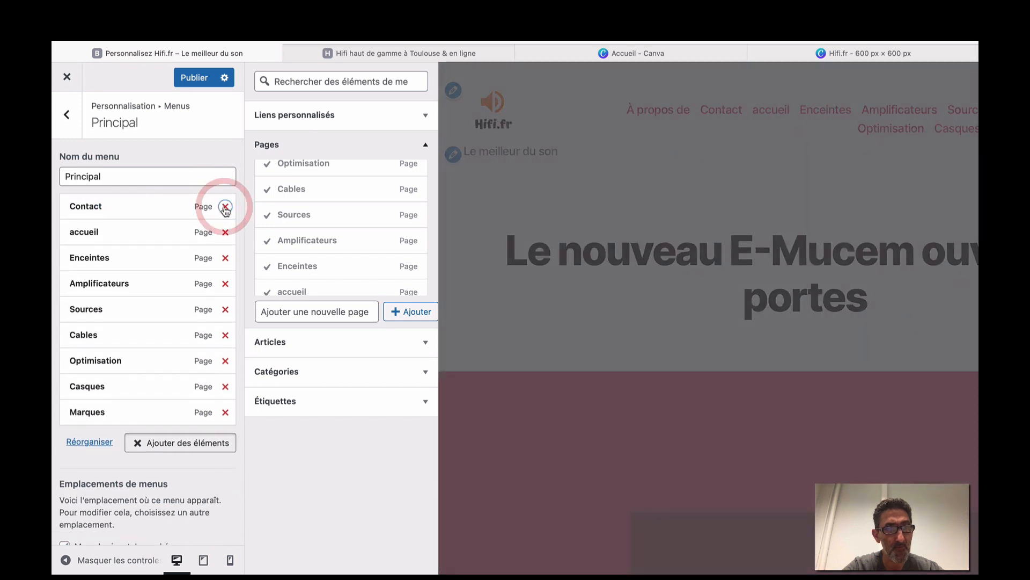
pyautogui.click(224, 207)
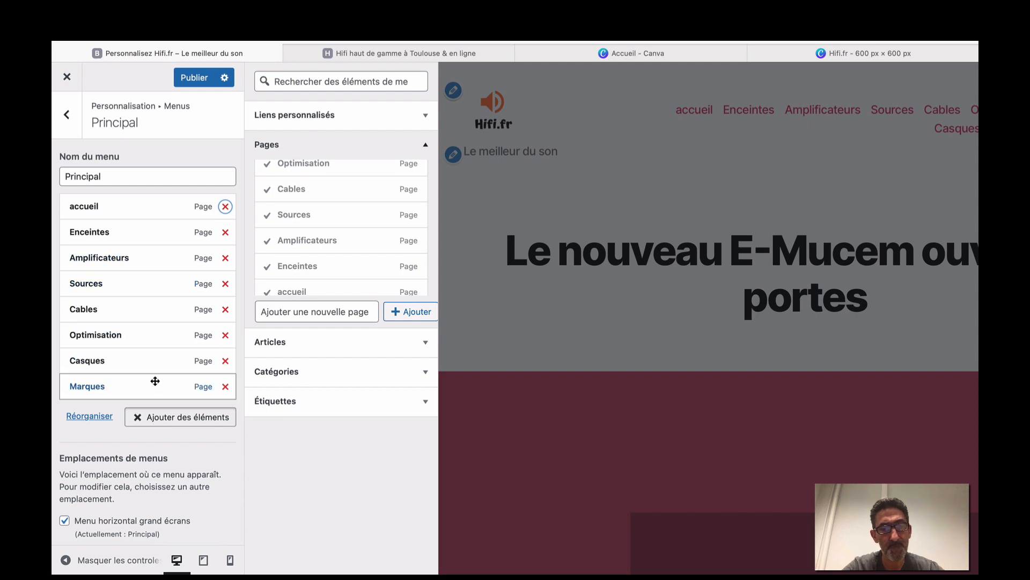
pyautogui.click(453, 60)
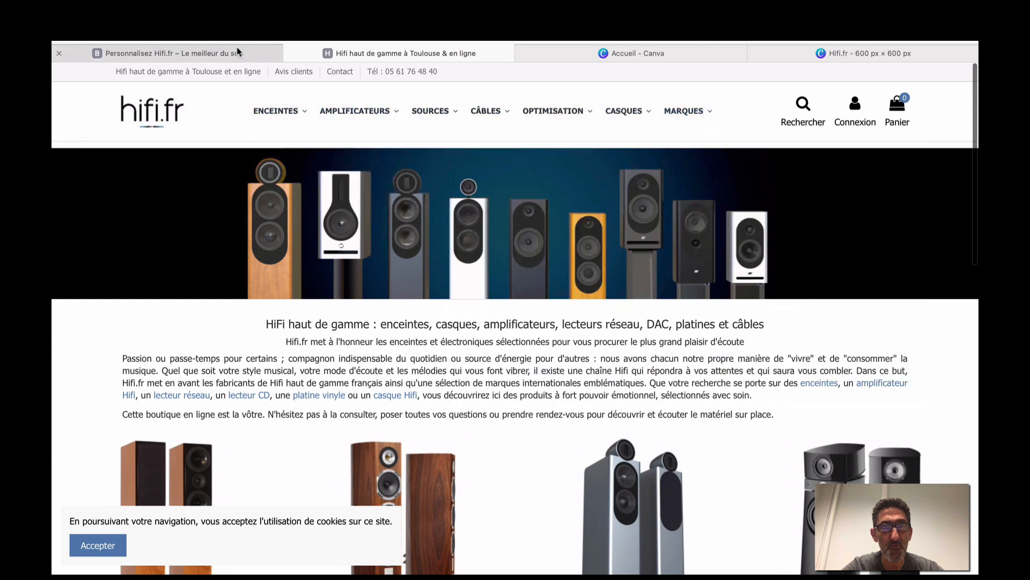
pyautogui.click(237, 49)
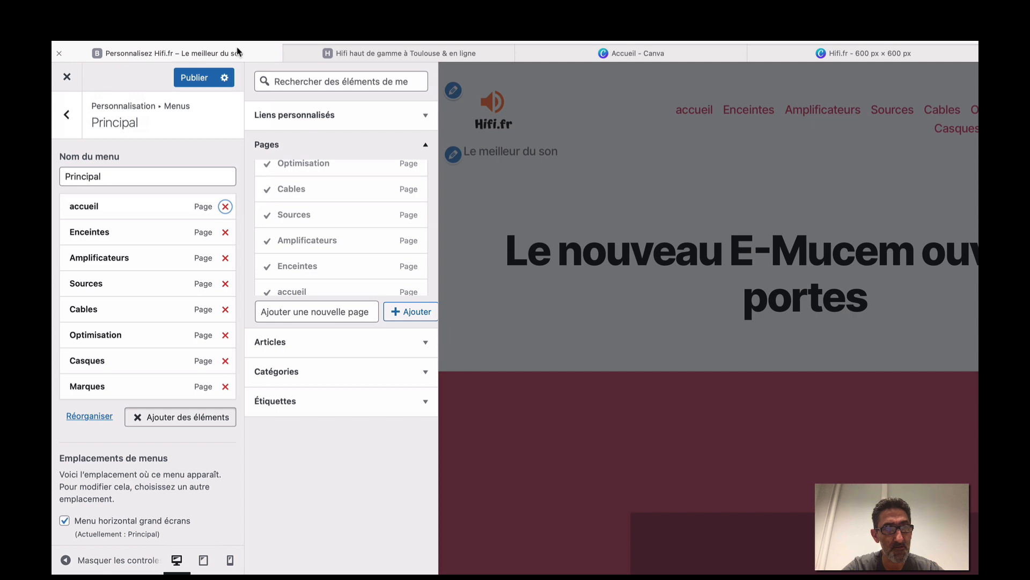
# Change the accueil menu item's navigation title to Accueil.
pyautogui.click(155, 210)
pyautogui.click(78, 248)
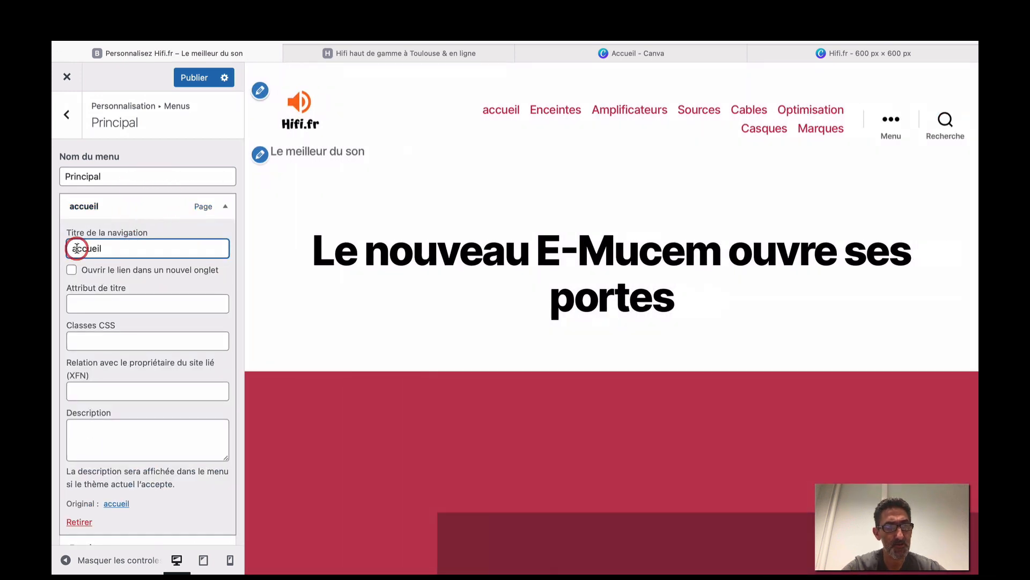
pyautogui.press('BackSpace')
pyautogui.write('A')
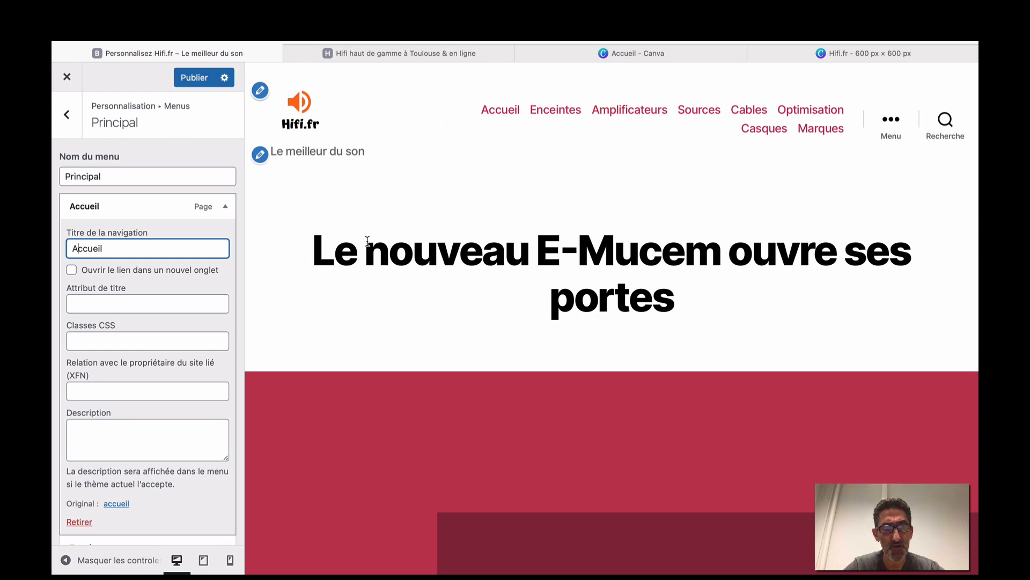
# Publish the updated Principal menu and check it in the header preview.
pyautogui.click(194, 77)
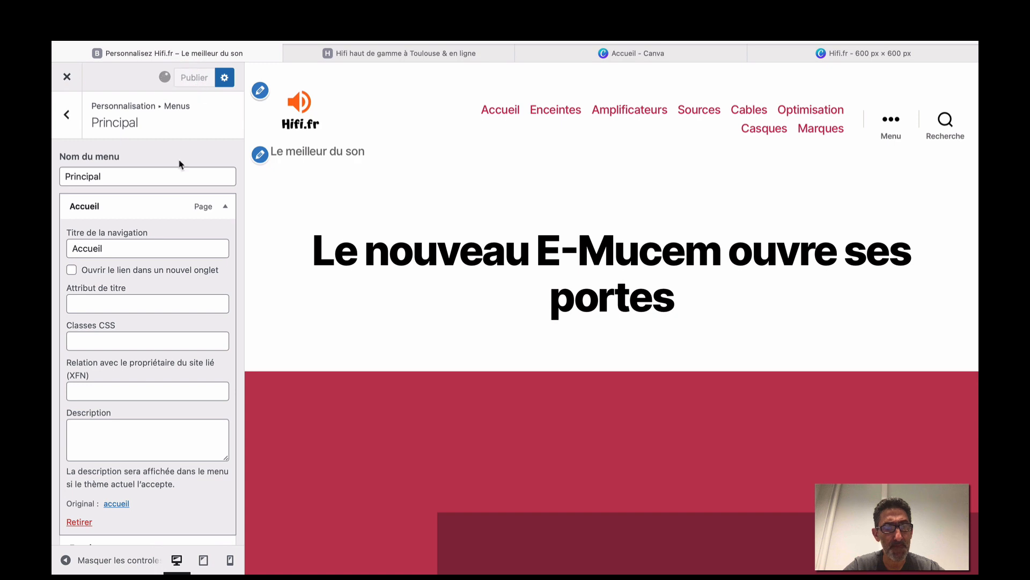
pyautogui.scroll(-6, 170, 203)
pyautogui.scroll(-3, 172, 204)
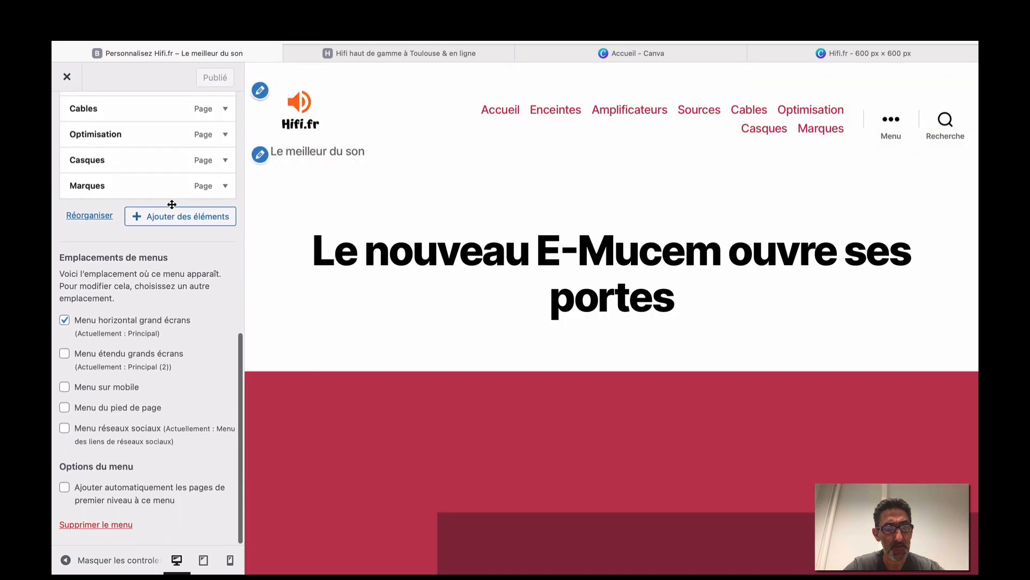
pyautogui.scroll(10, 173, 208)
pyautogui.scroll(3, 172, 209)
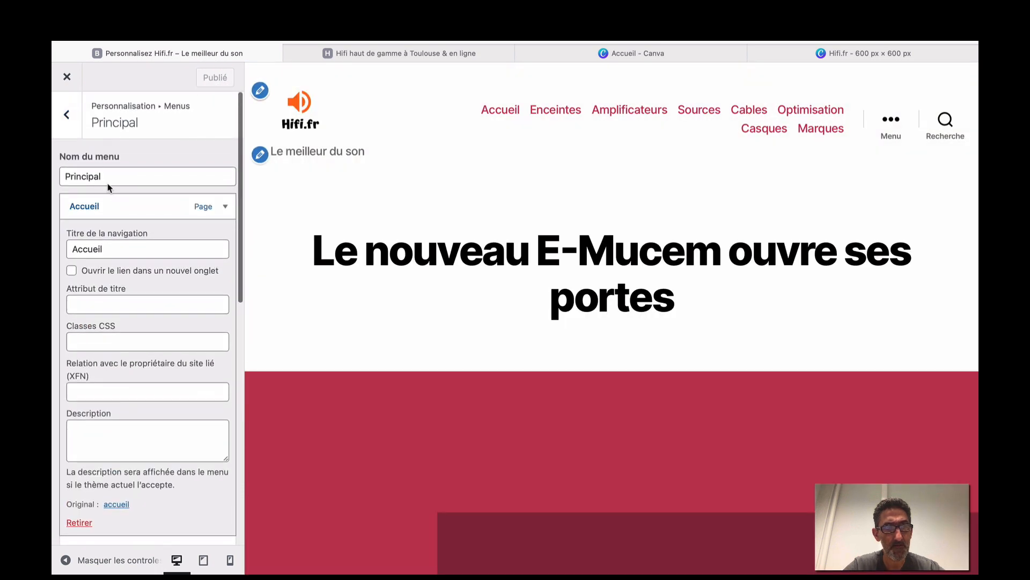
pyautogui.click(67, 116)
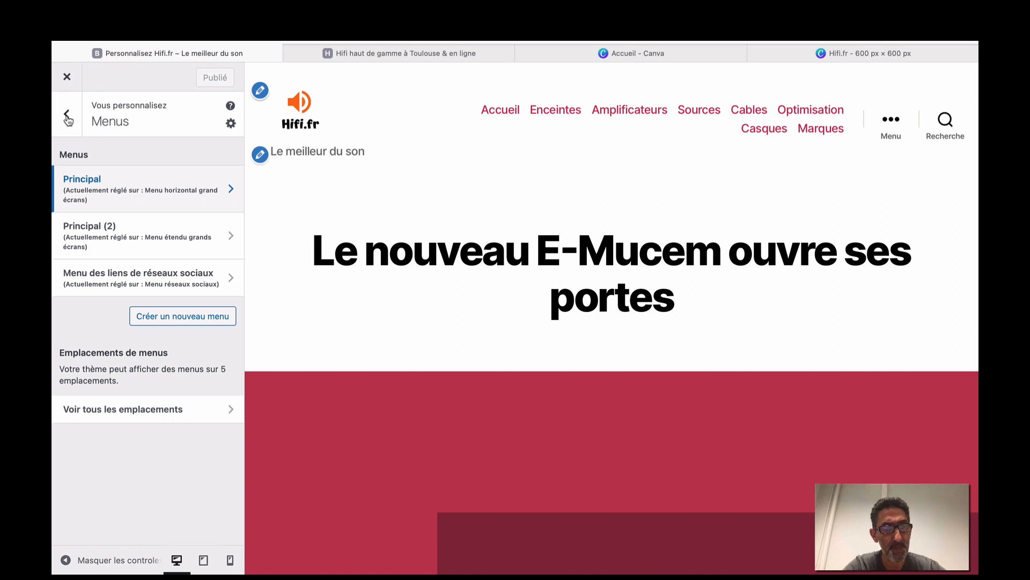
# In homepage settings, choose accueil as the static front page and publish.
pyautogui.click(67, 116)
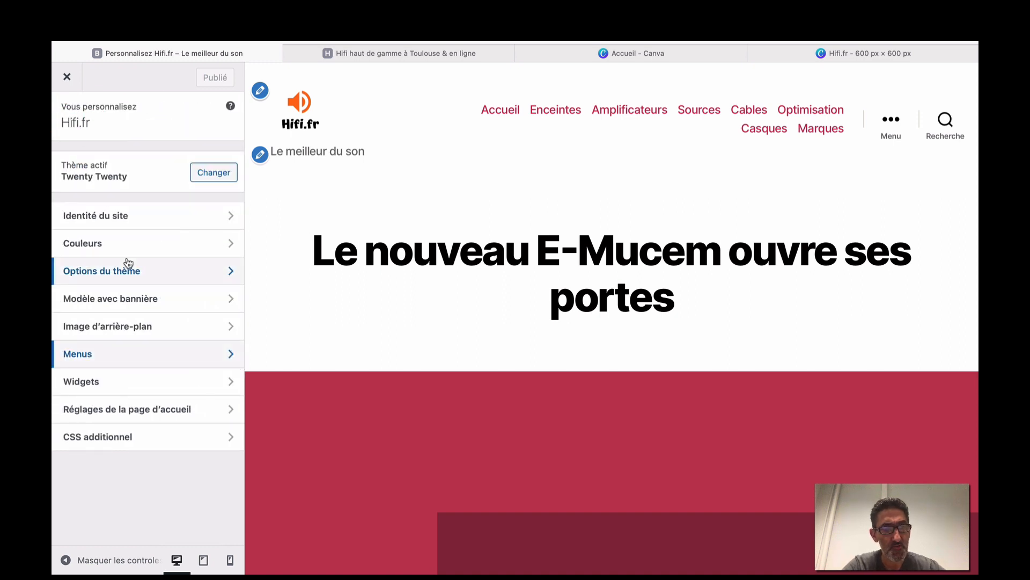
pyautogui.click(164, 413)
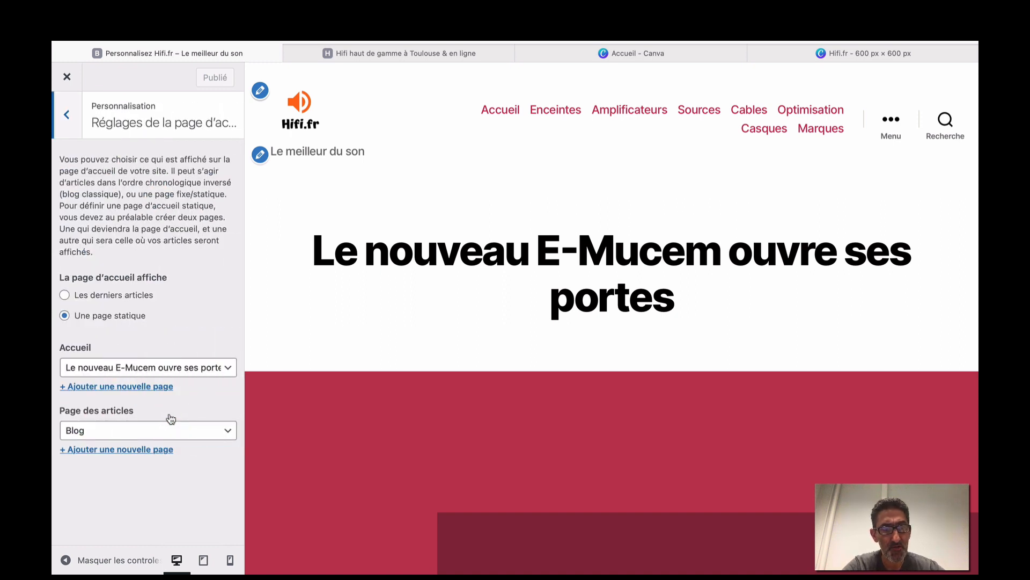
pyautogui.click(228, 367)
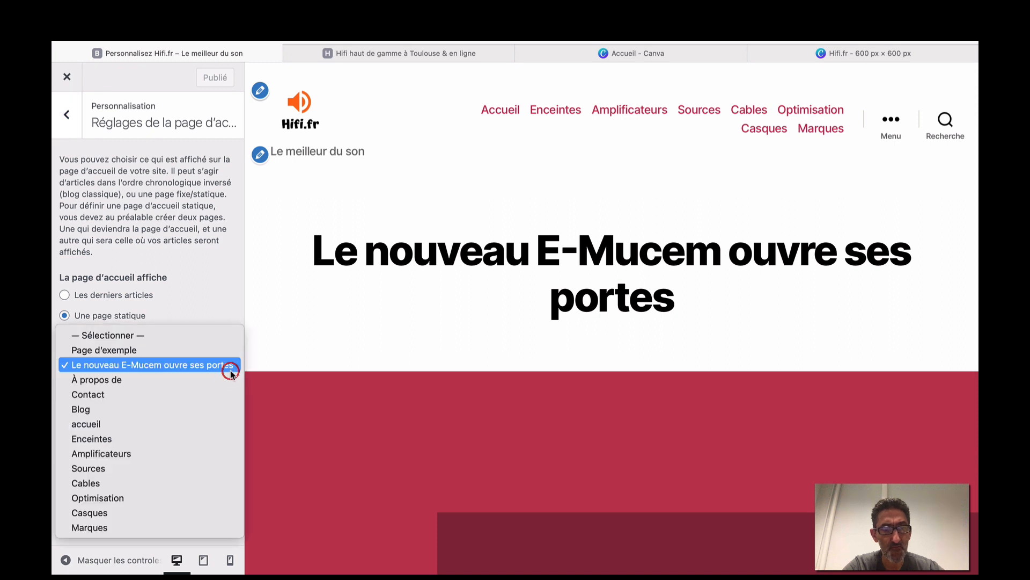
pyautogui.click(156, 423)
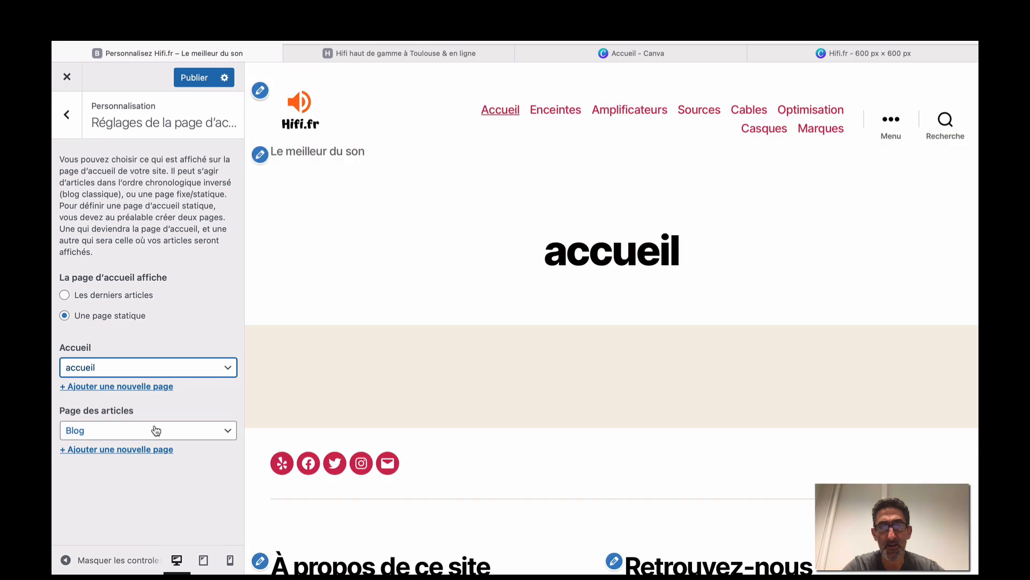
pyautogui.scroll(-5, 310, 387)
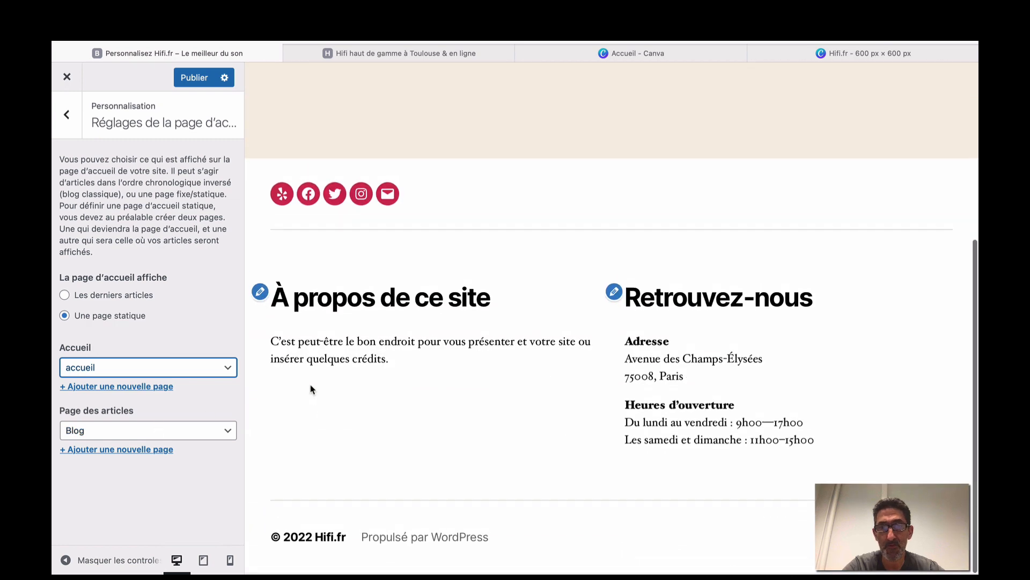
pyautogui.scroll(5, 310, 387)
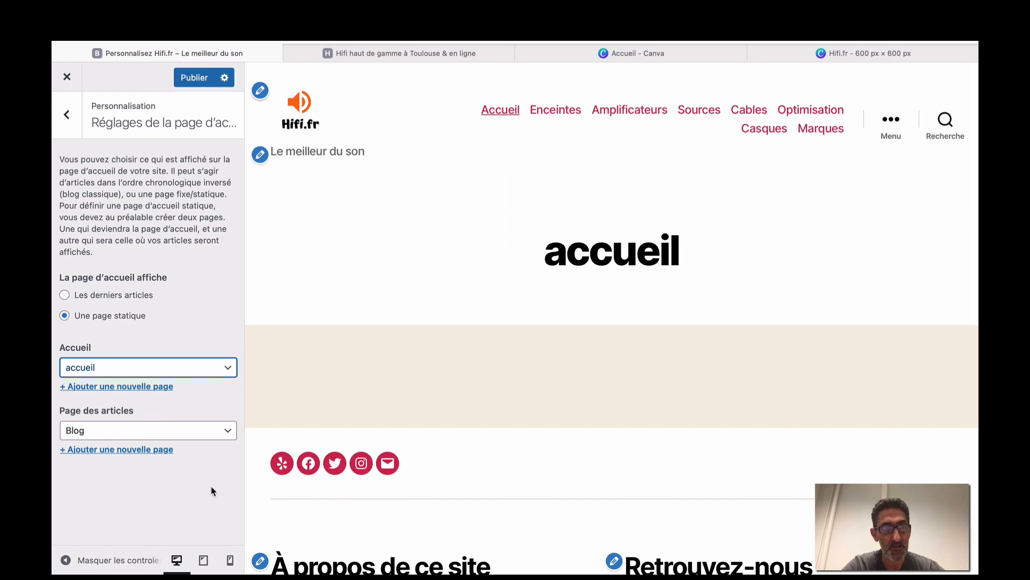
pyautogui.click(207, 84)
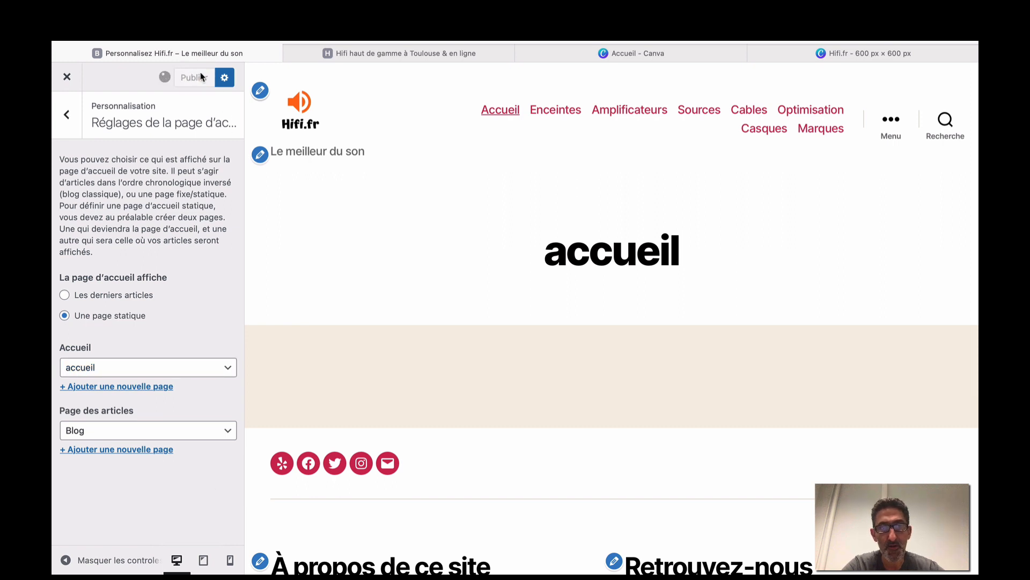
# Look through the customizer's Site identity and Colours sections without changing them.
pyautogui.click(74, 118)
pyautogui.click(120, 221)
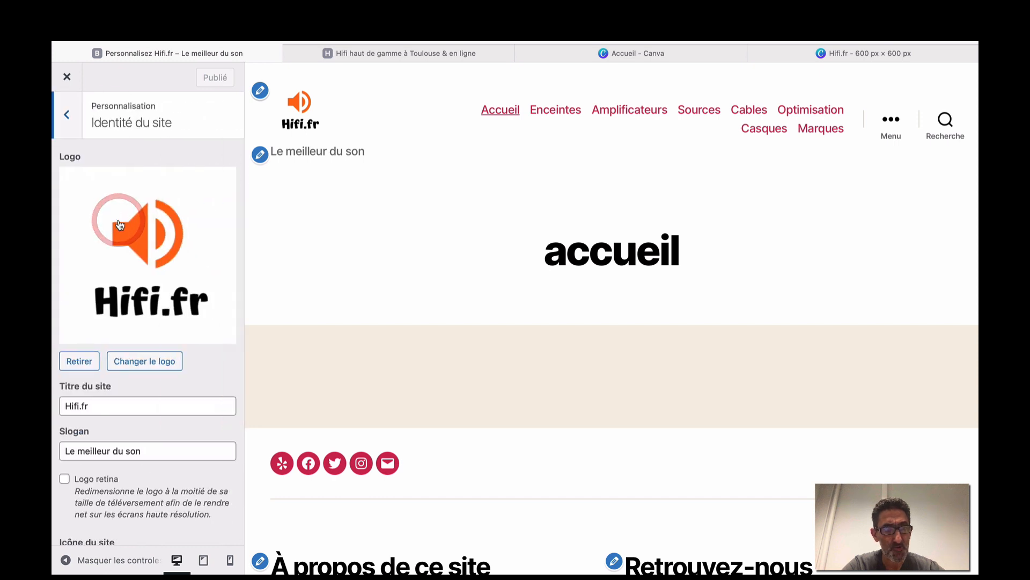
pyautogui.scroll(-4, 120, 224)
pyautogui.scroll(4, 120, 224)
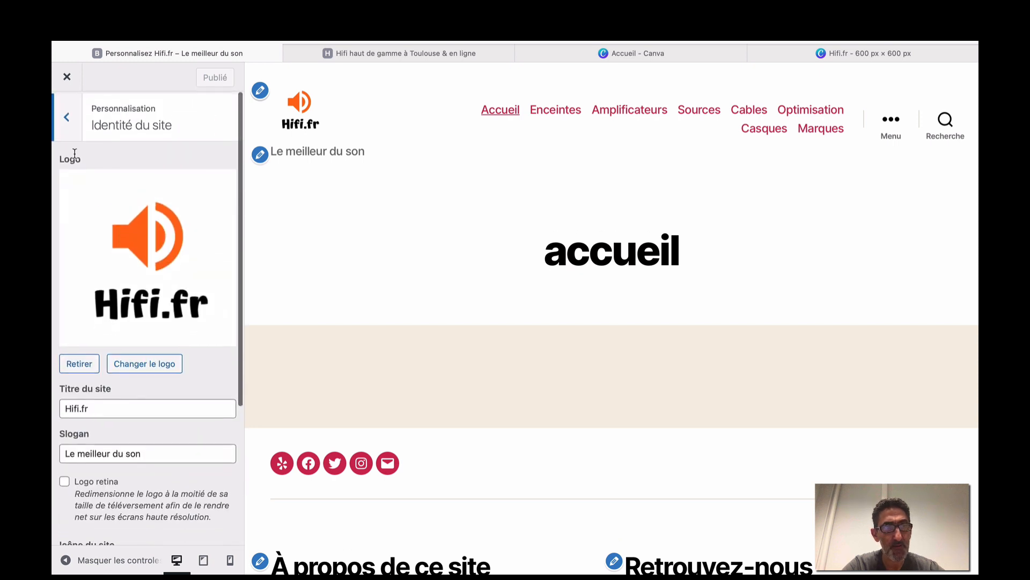
pyautogui.click(67, 117)
pyautogui.click(107, 243)
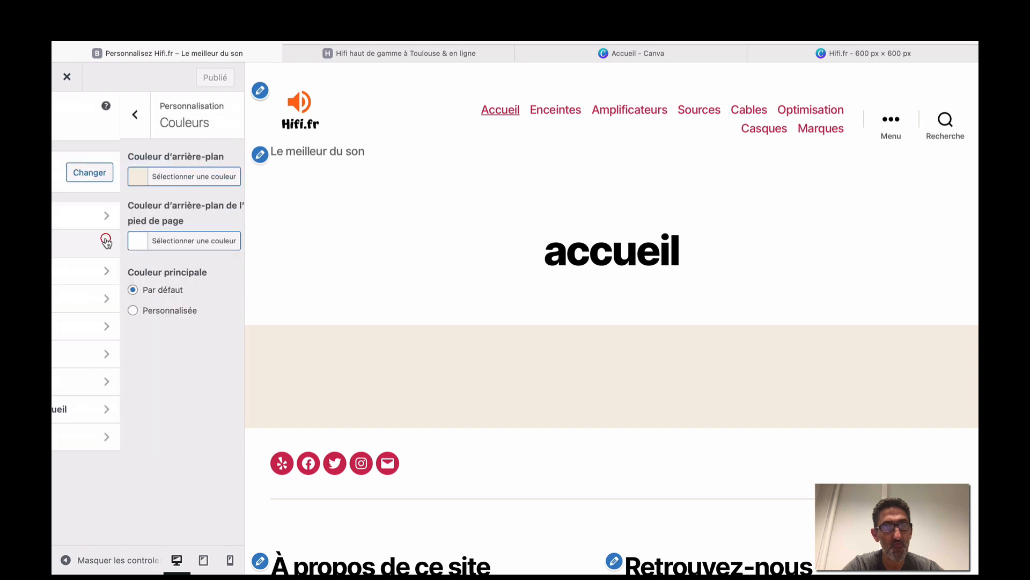
pyautogui.click(70, 110)
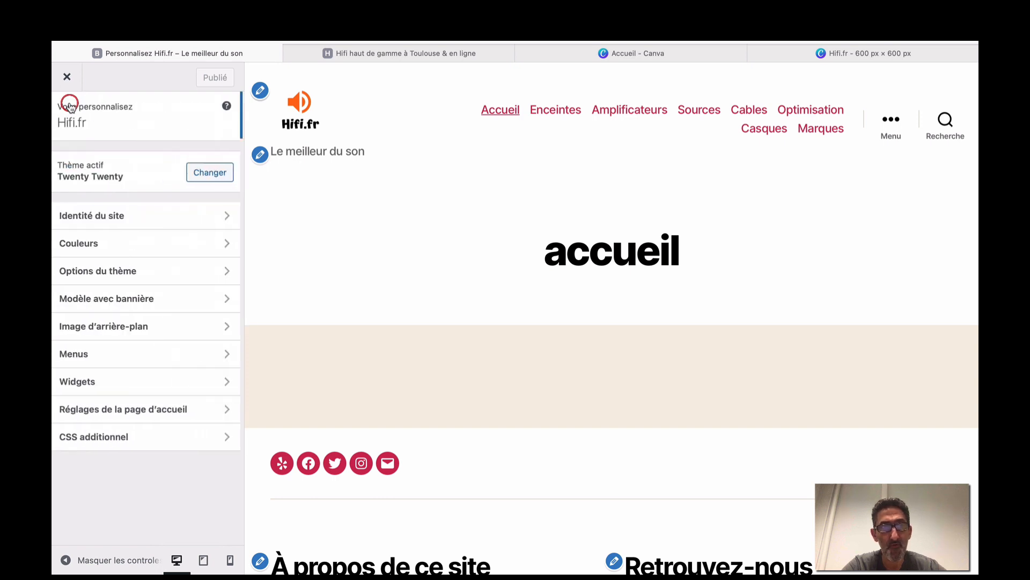
# In Options du thème, switch off header search and 'Afficher la bio de l'auteur'.
pyautogui.click(105, 272)
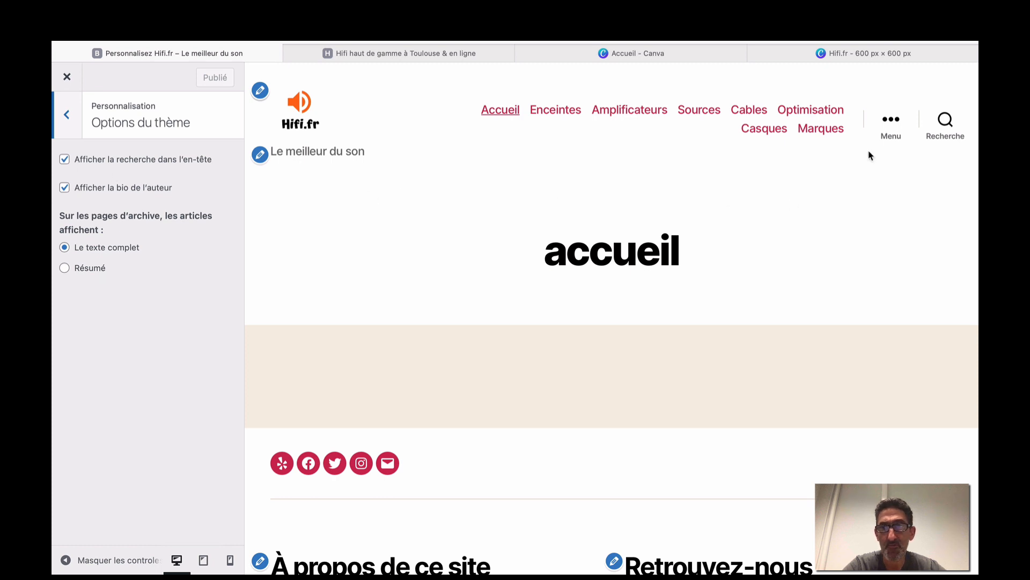
pyautogui.click(65, 159)
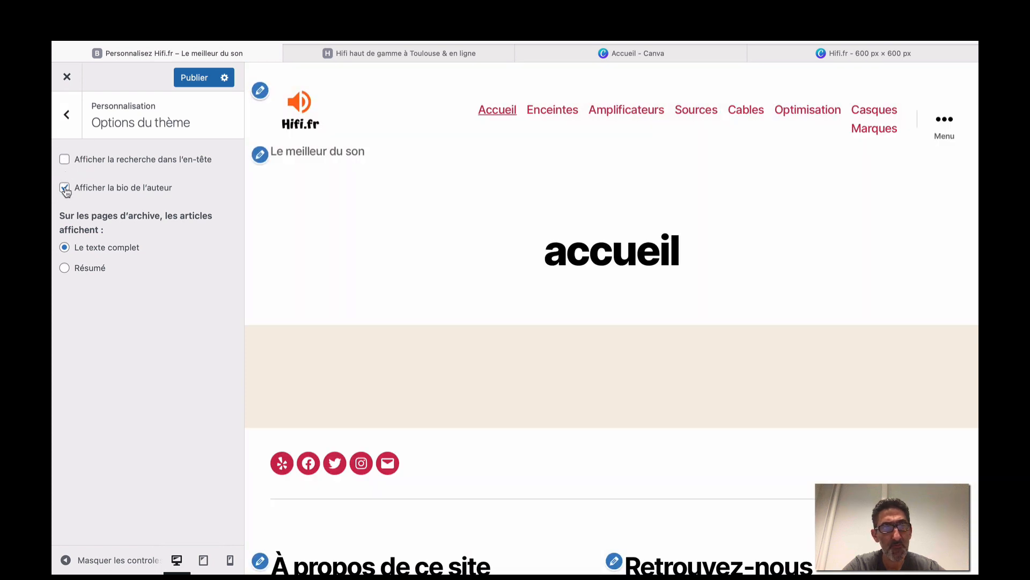
pyautogui.click(65, 188)
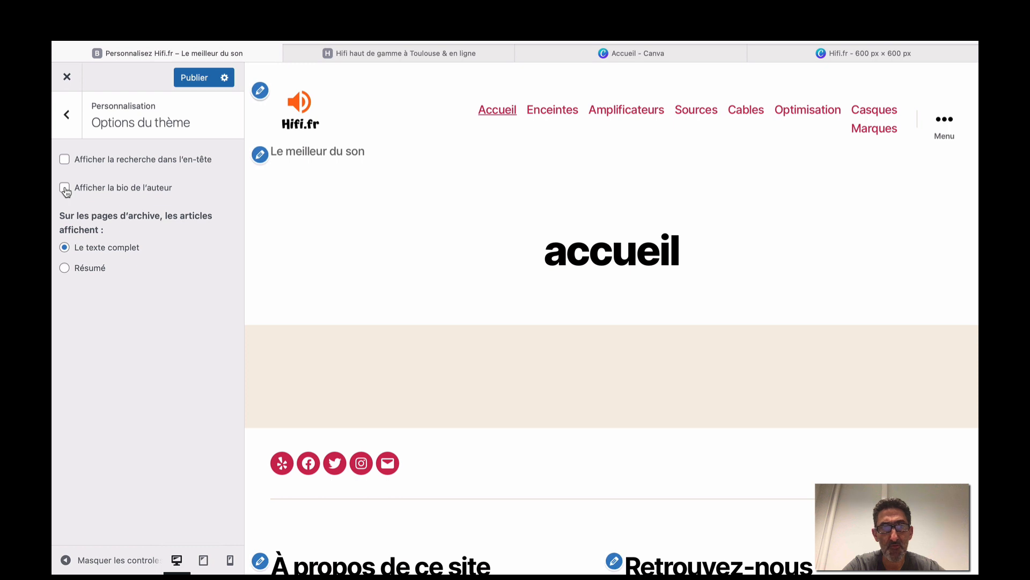
pyautogui.click(68, 122)
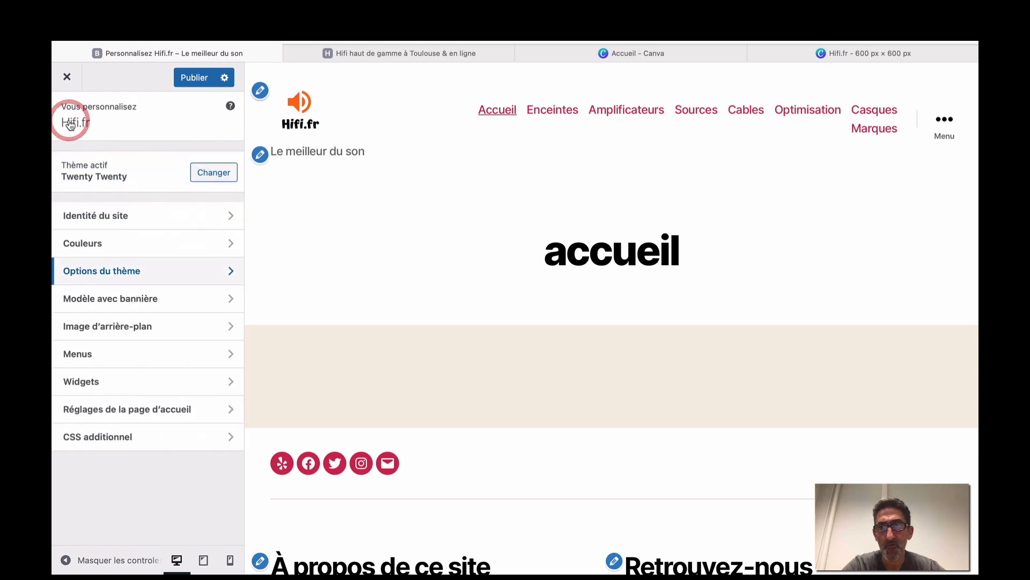
# In Modèle avec bannière, toggle 'Image d'arrière-plan fixe' off and back on.
pyautogui.click(113, 300)
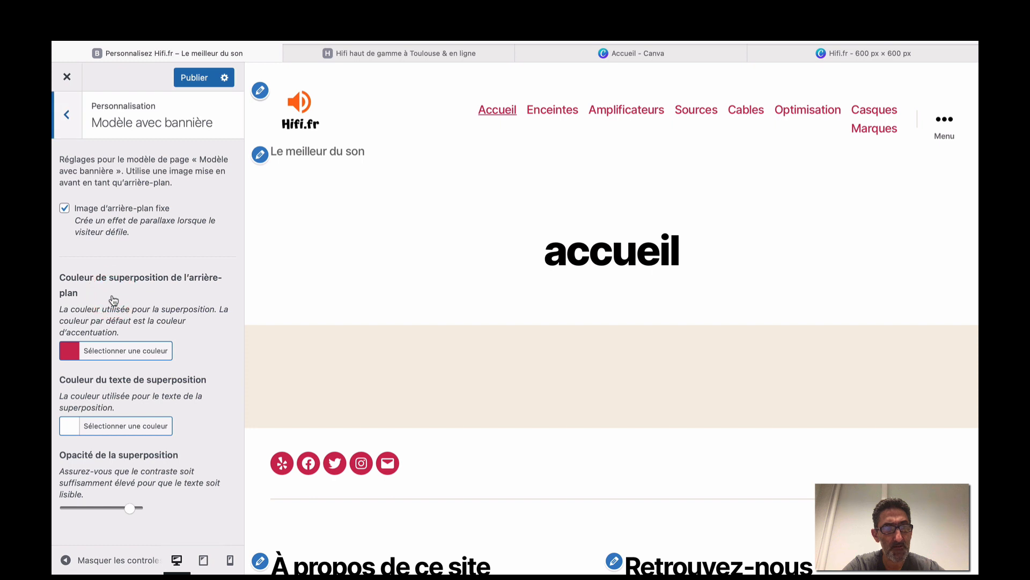
pyautogui.scroll(-2, 376, 403)
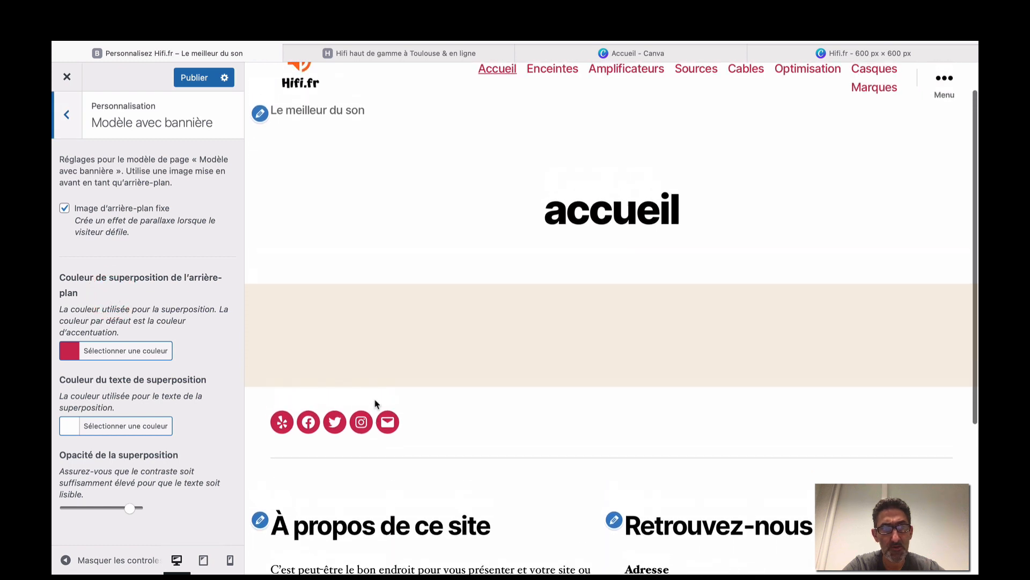
pyautogui.click(64, 208)
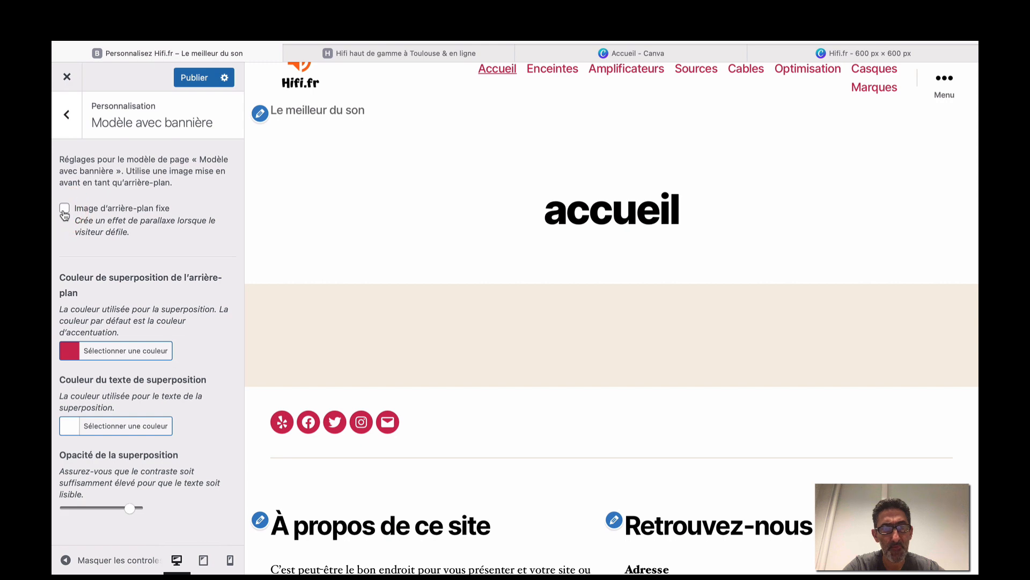
pyautogui.click(64, 209)
pyautogui.scroll(-5, 349, 338)
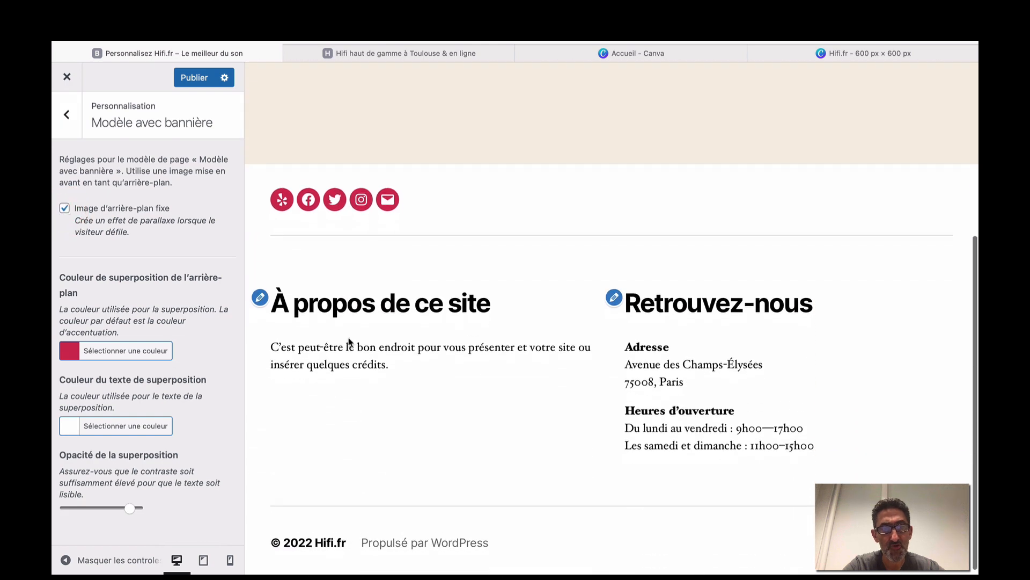
pyautogui.scroll(6, 349, 338)
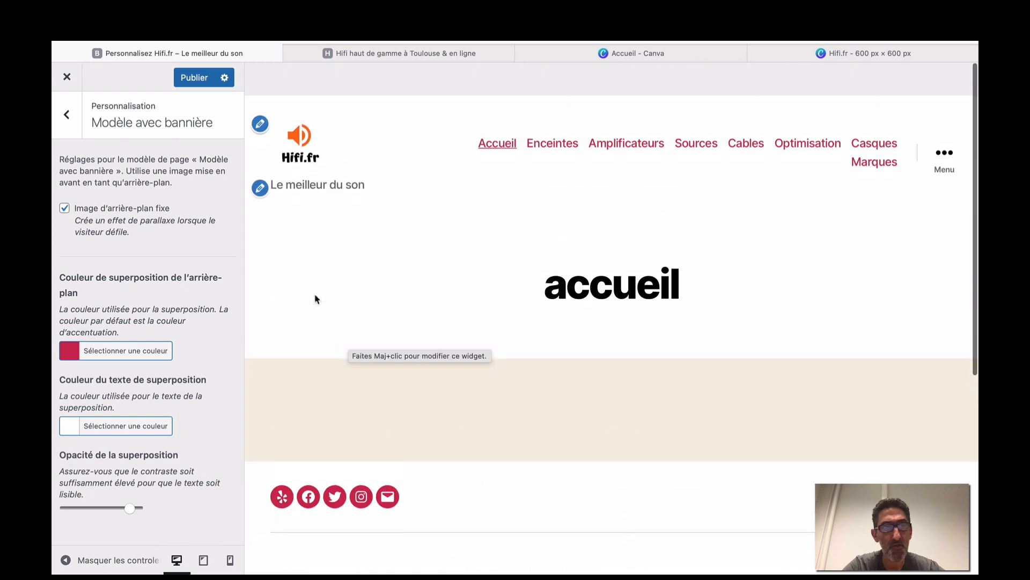
pyautogui.click(66, 110)
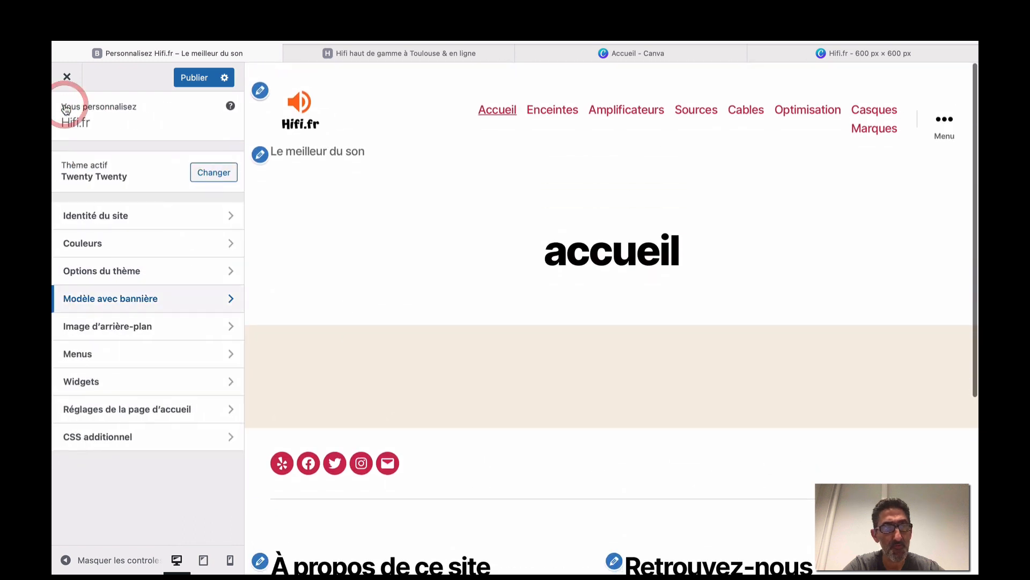
# Browse the Image d'arrière-plan and Menus sections, then show the Widgets section.
pyautogui.click(144, 338)
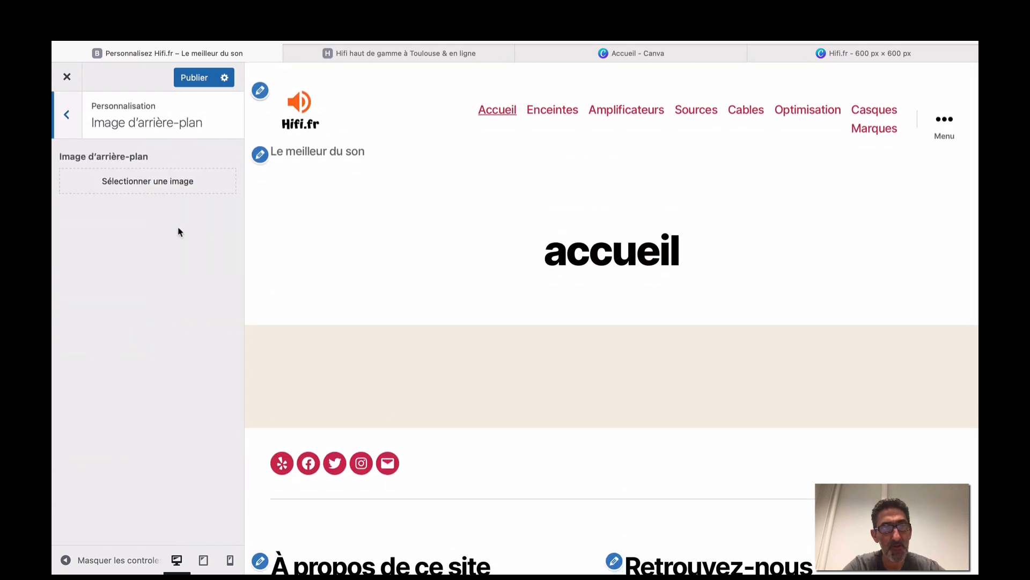
pyautogui.click(69, 115)
pyautogui.click(134, 353)
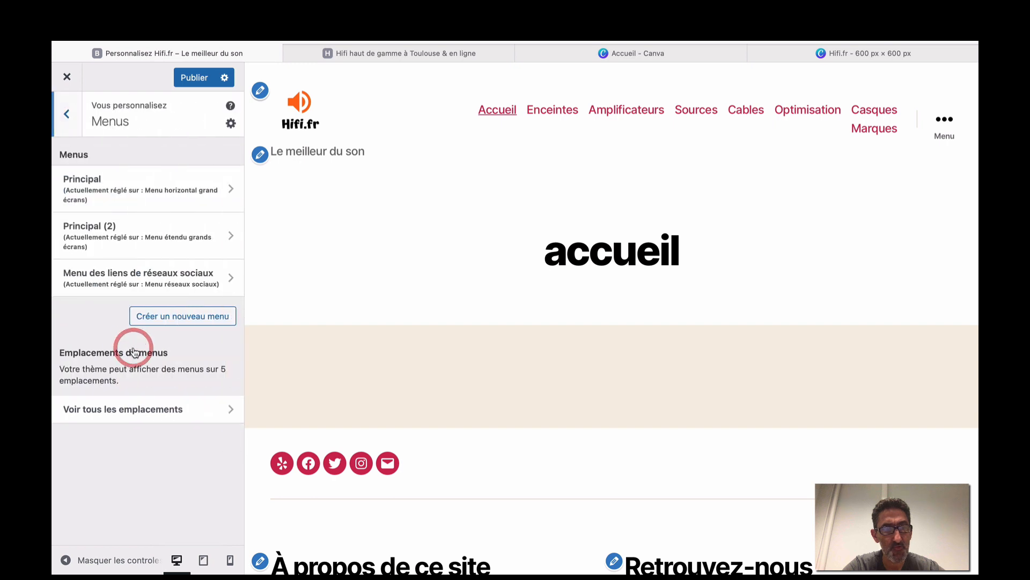
pyautogui.click(74, 126)
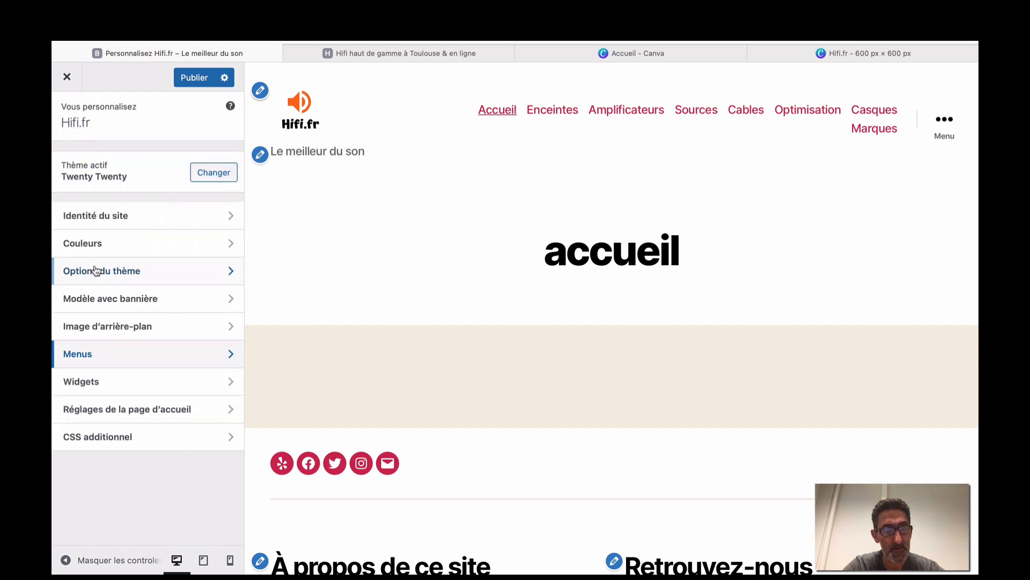
pyautogui.click(129, 383)
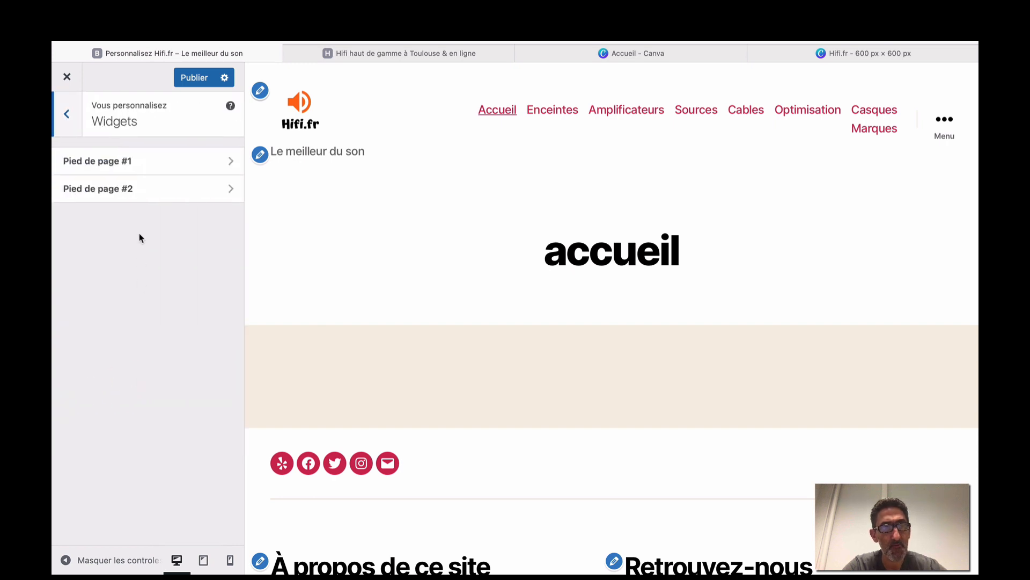
# Review the Pied de page #1 and #2 widget areas, then publish with Publier.
pyautogui.scroll(-5, 317, 360)
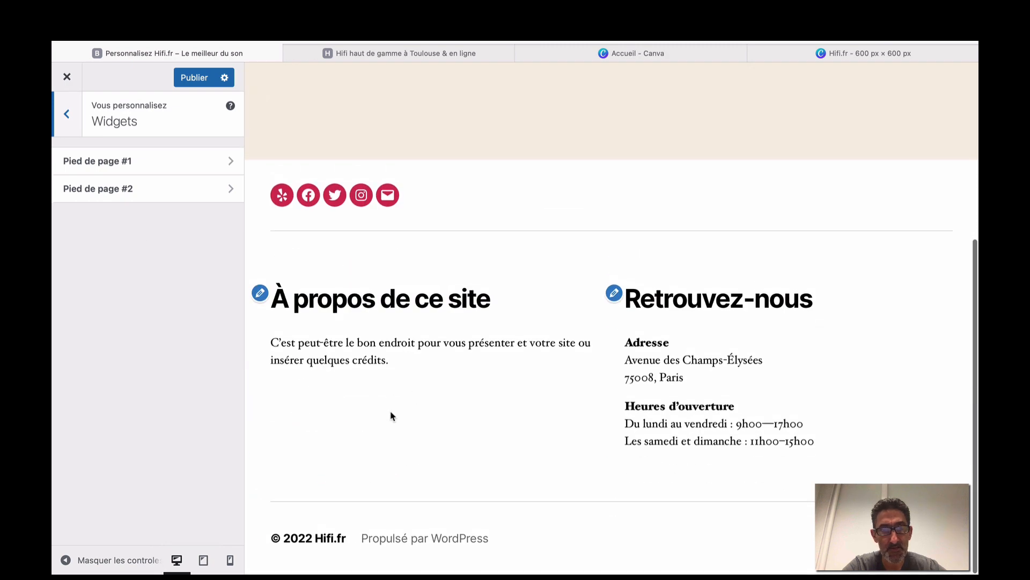
pyautogui.click(150, 171)
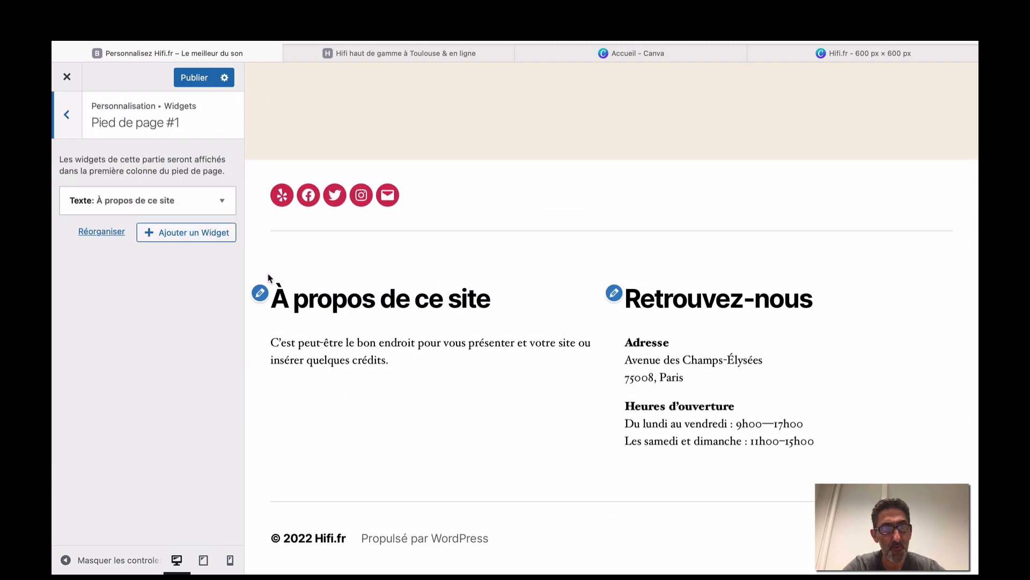
pyautogui.click(67, 114)
pyautogui.click(76, 188)
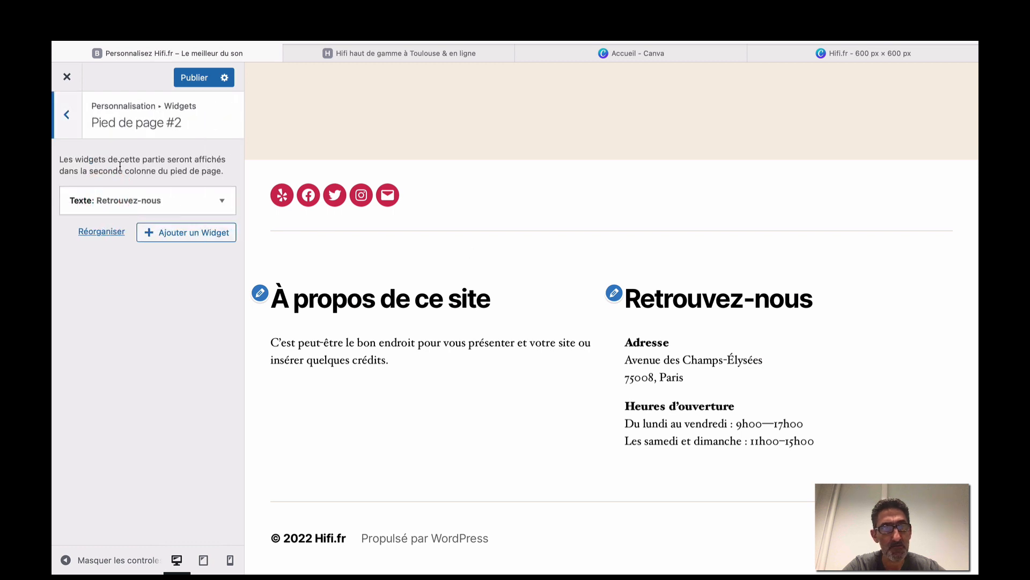
pyautogui.click(73, 121)
pyautogui.click(73, 120)
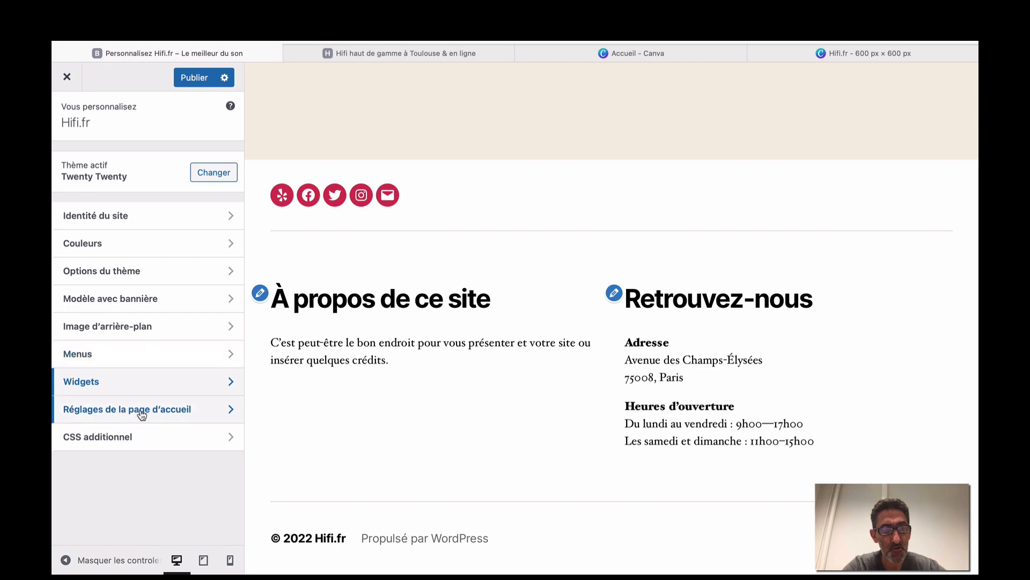
pyautogui.scroll(5, 360, 449)
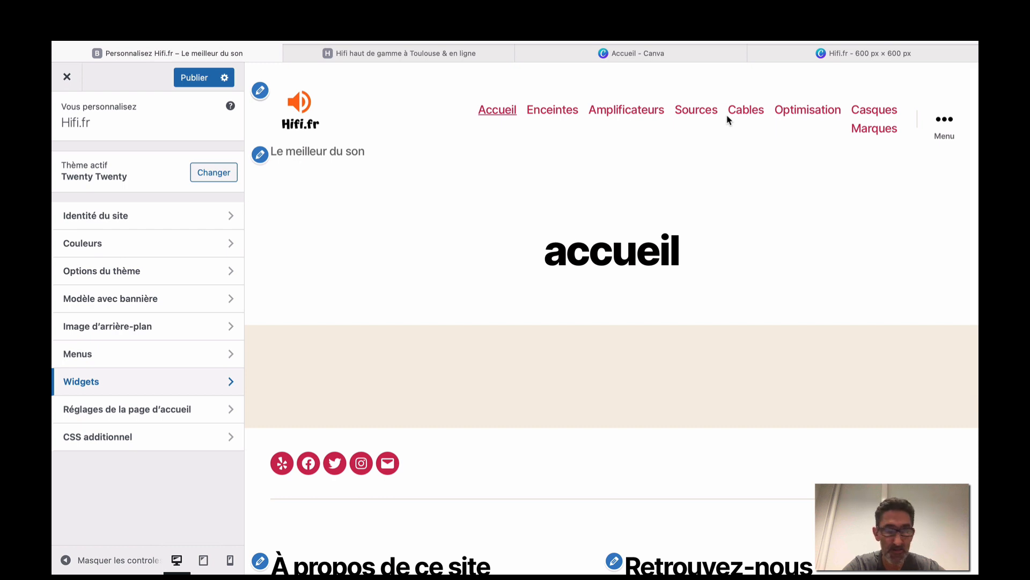
pyautogui.click(191, 80)
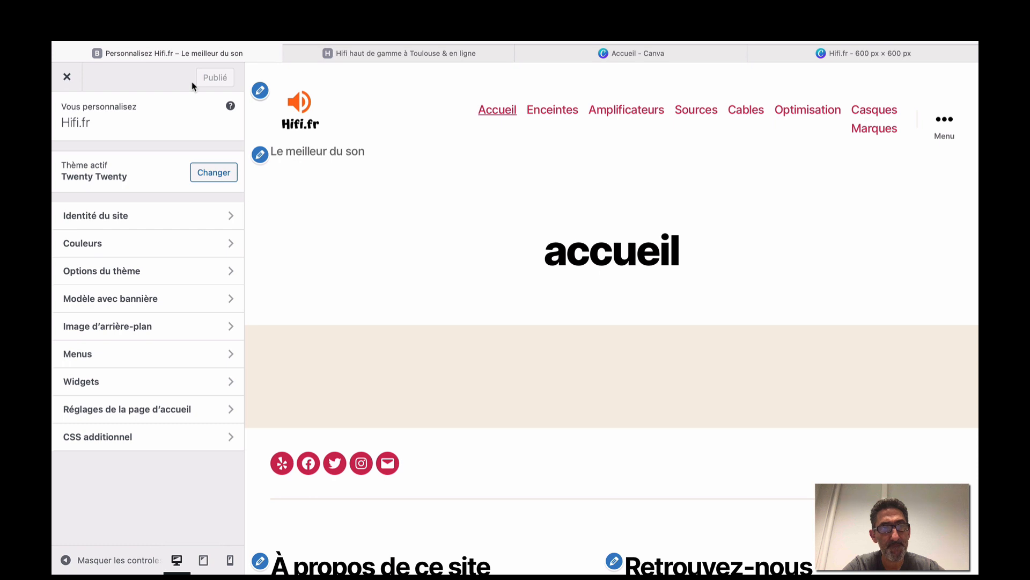
# Close the customizer, view the Pages list, then go to the Comptes user list.
pyautogui.click(68, 80)
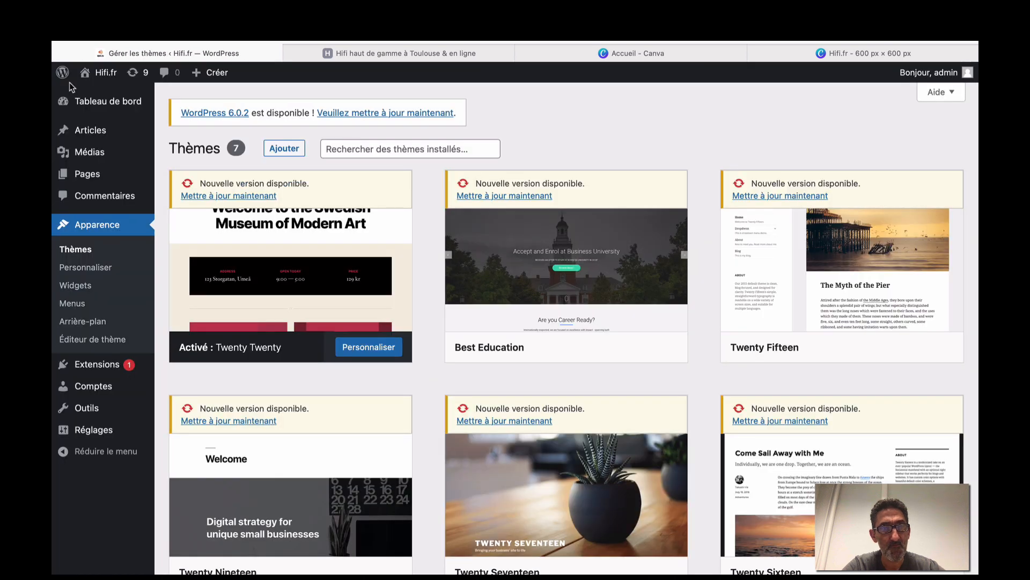
pyautogui.moveTo(82, 179)
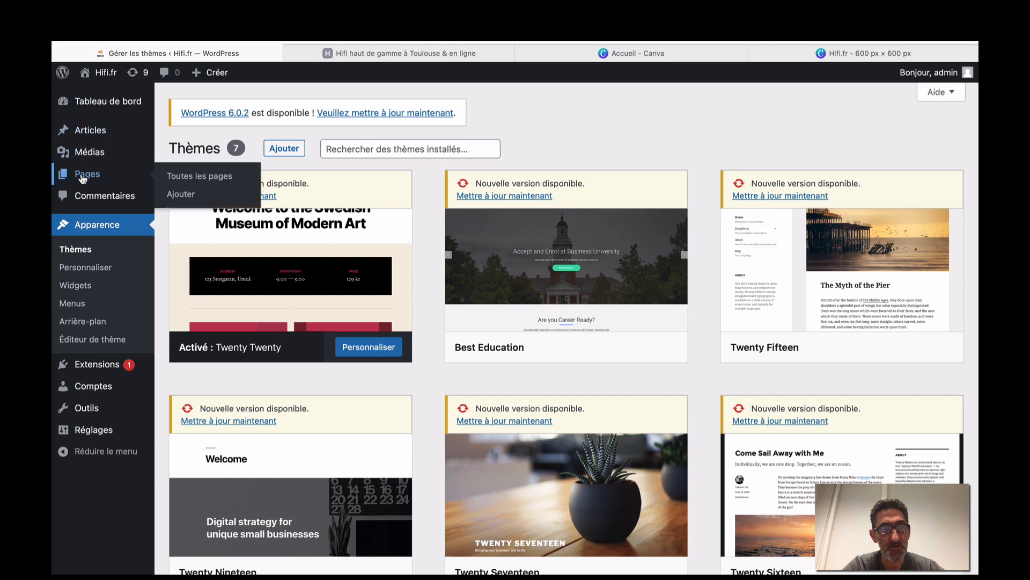
pyautogui.click(82, 179)
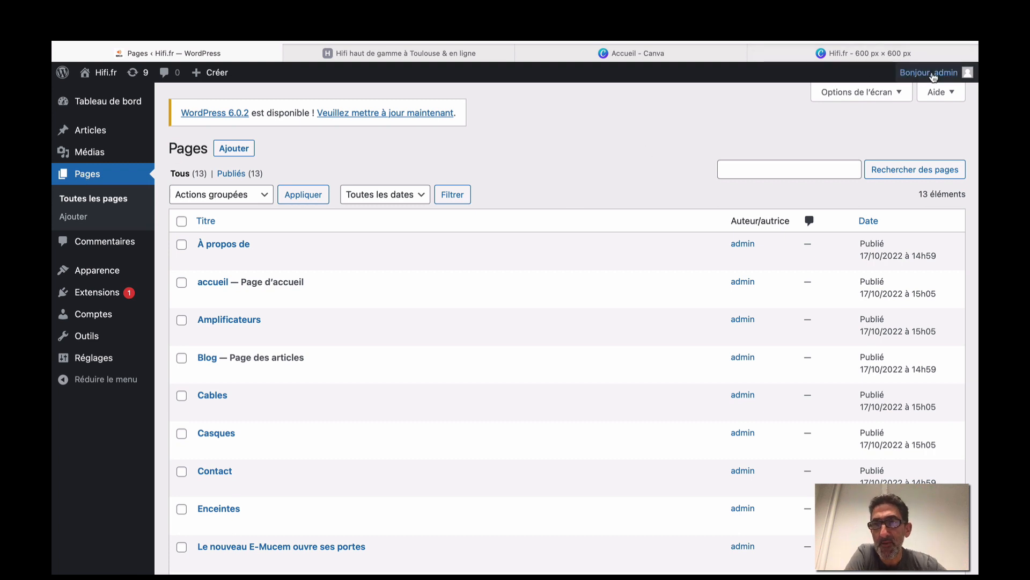
pyautogui.moveTo(907, 74)
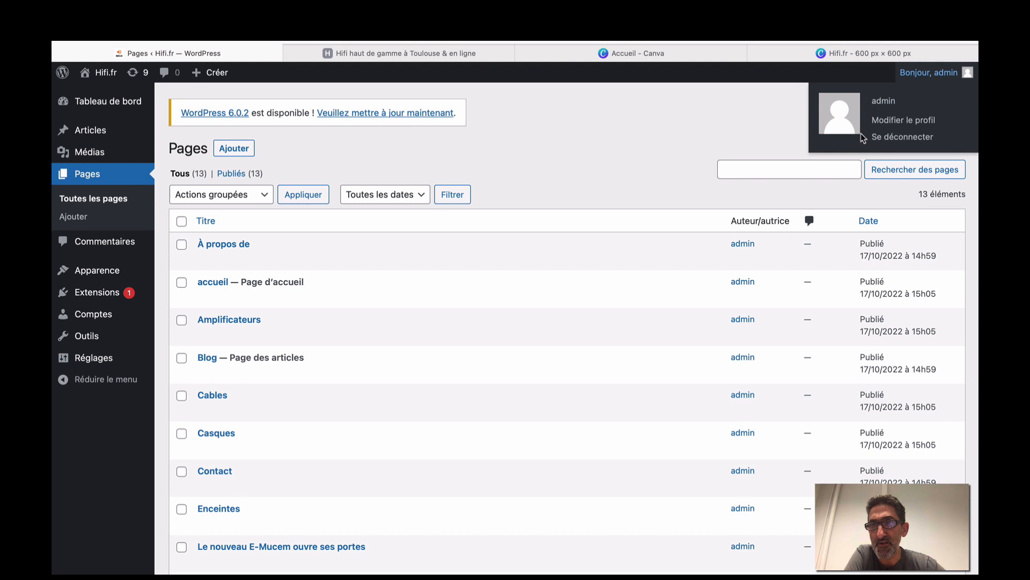
pyautogui.click(93, 314)
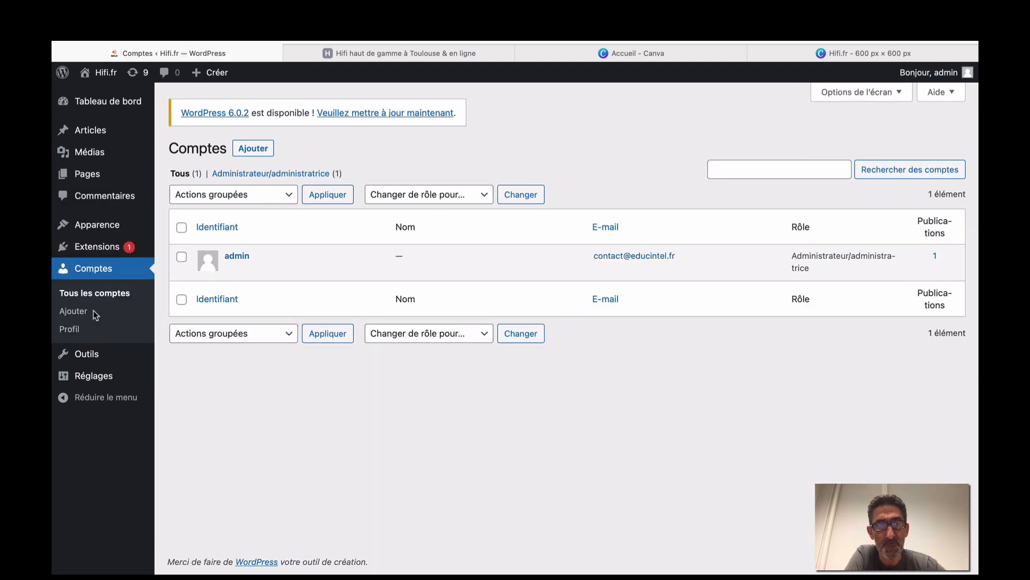
# Start a new user and enter its username and corrected e-mail address.
pyautogui.click(252, 150)
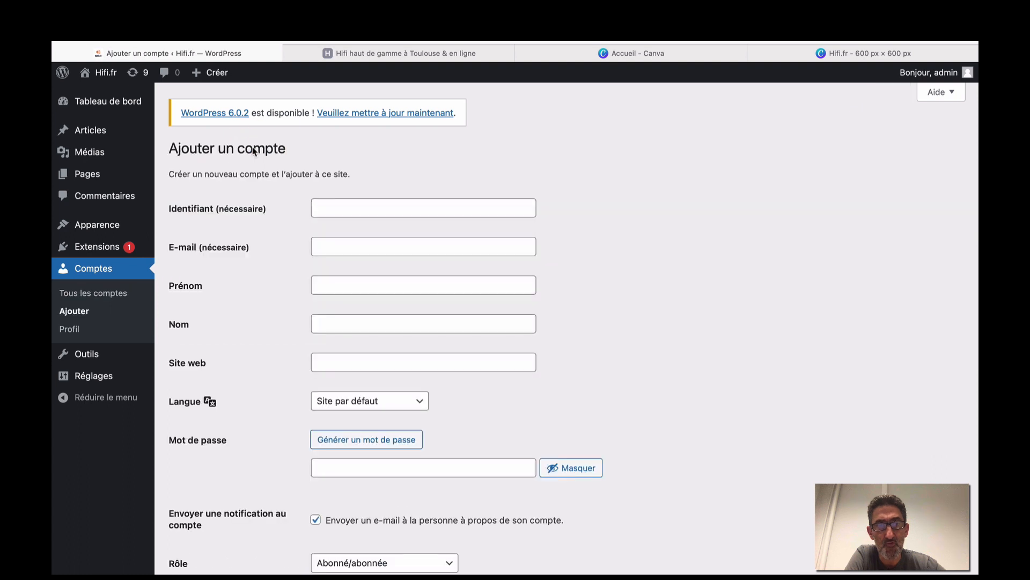
pyautogui.click(337, 207)
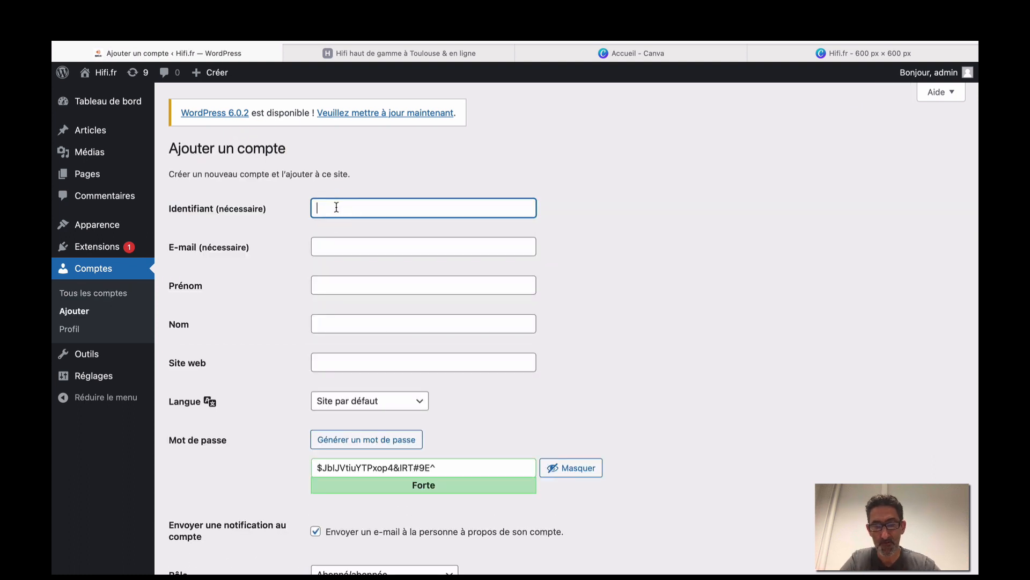
pyautogui.click(340, 249)
pyautogui.write('poex.')
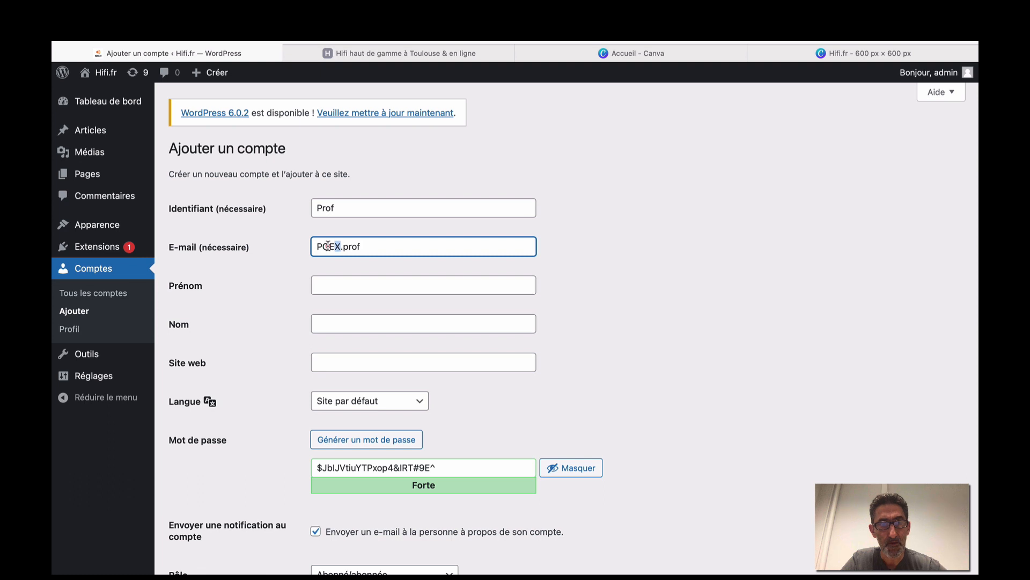
pyautogui.moveTo(327, 246); pyautogui.dragTo(309, 248)
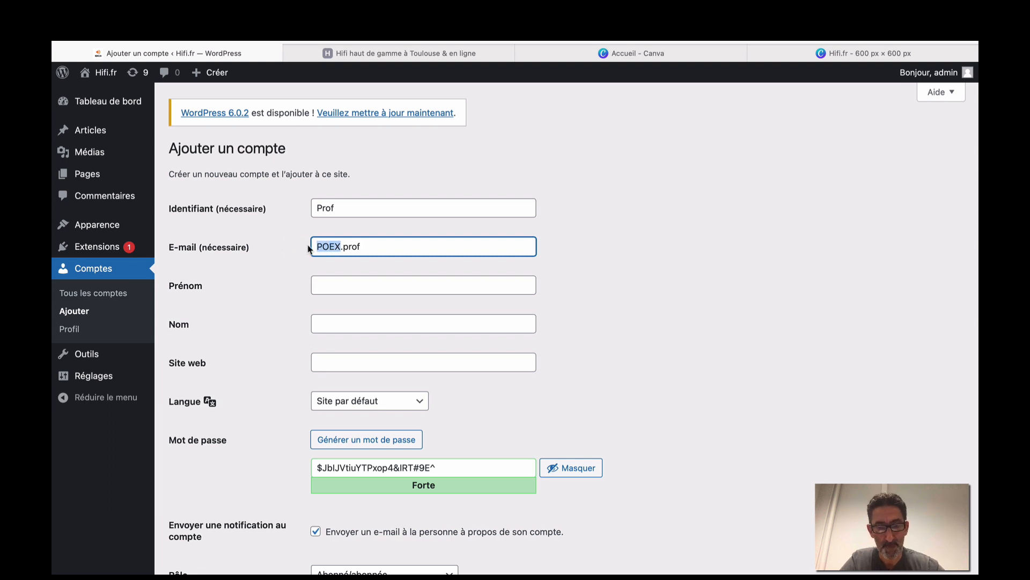
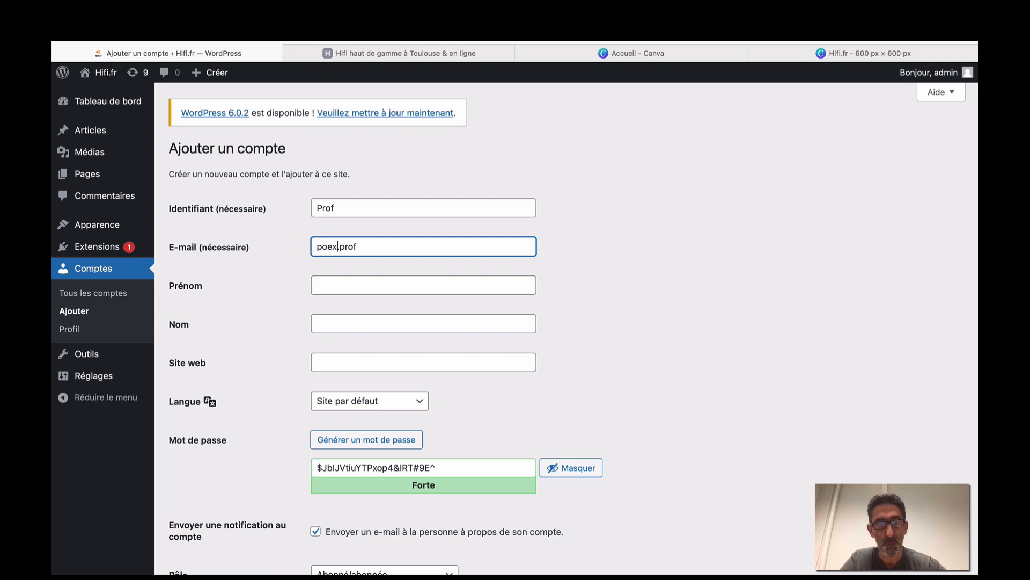
pyautogui.click(378, 248)
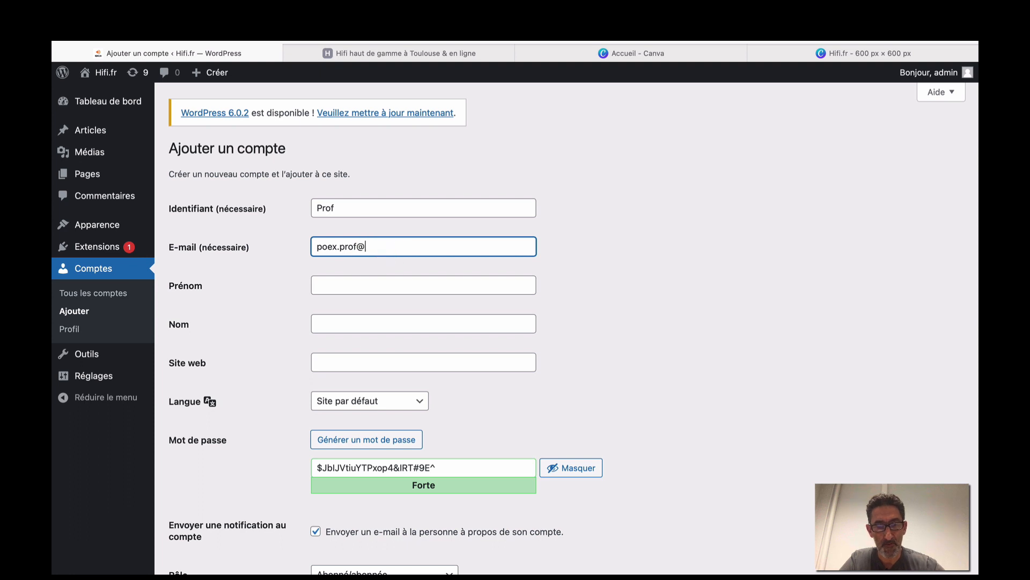
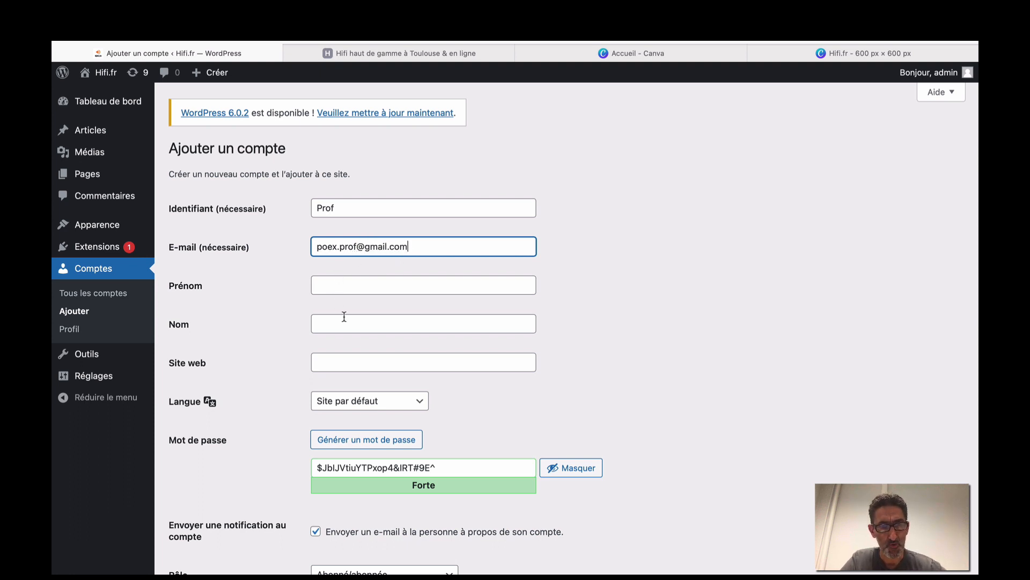
# Replace the generated password with a simple weak one and confirm using it.
pyautogui.scroll(-3, 338, 324)
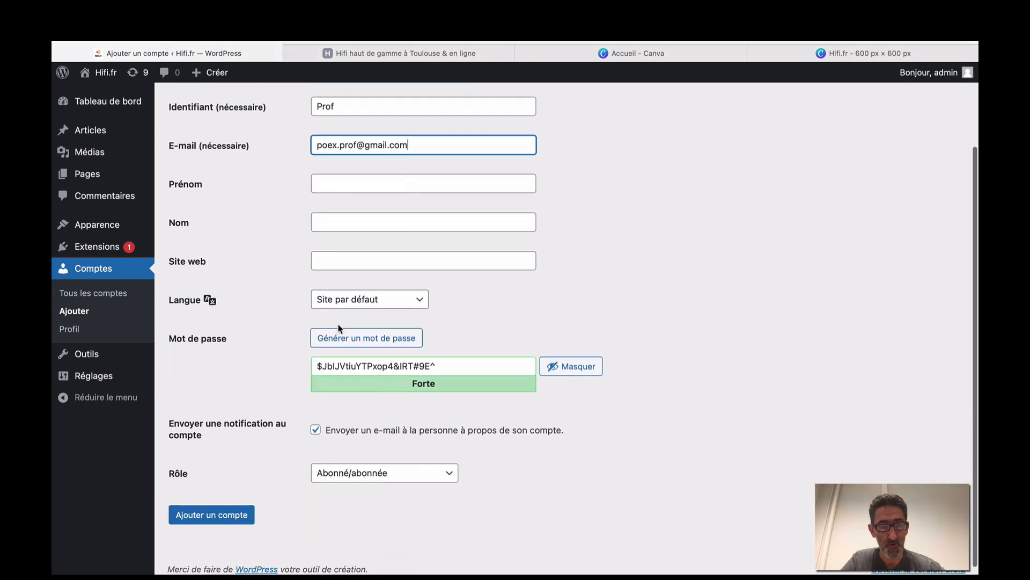
pyautogui.moveTo(448, 360); pyautogui.dragTo(290, 364)
pyautogui.moveTo(468, 356); pyautogui.dragTo(320, 343)
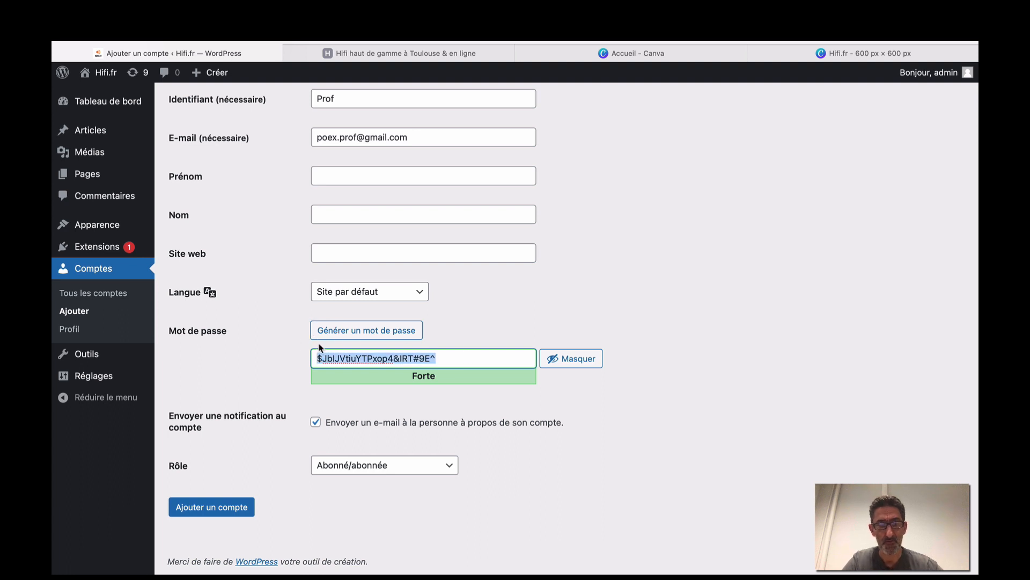
pyautogui.write('123')
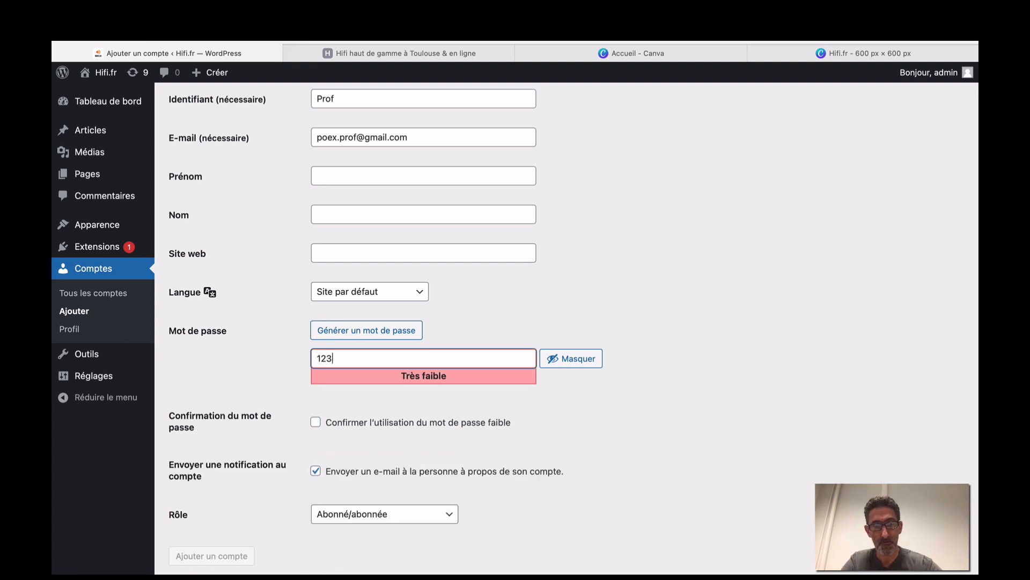
pyautogui.write('45678')
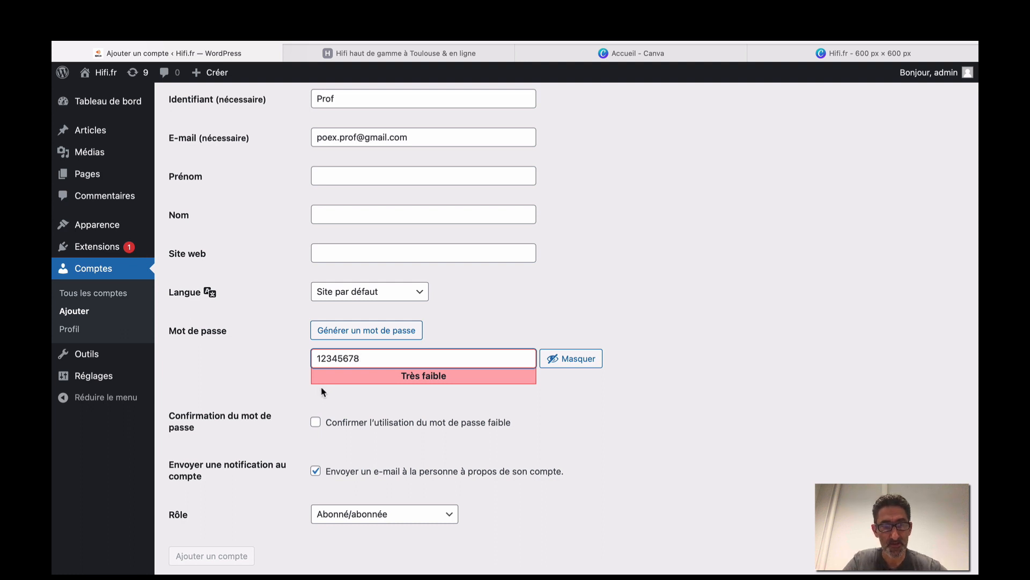
pyautogui.click(315, 422)
# Set the Rôle to Administrateur and create the account with Ajouter un compte.
pyautogui.scroll(-2, 329, 400)
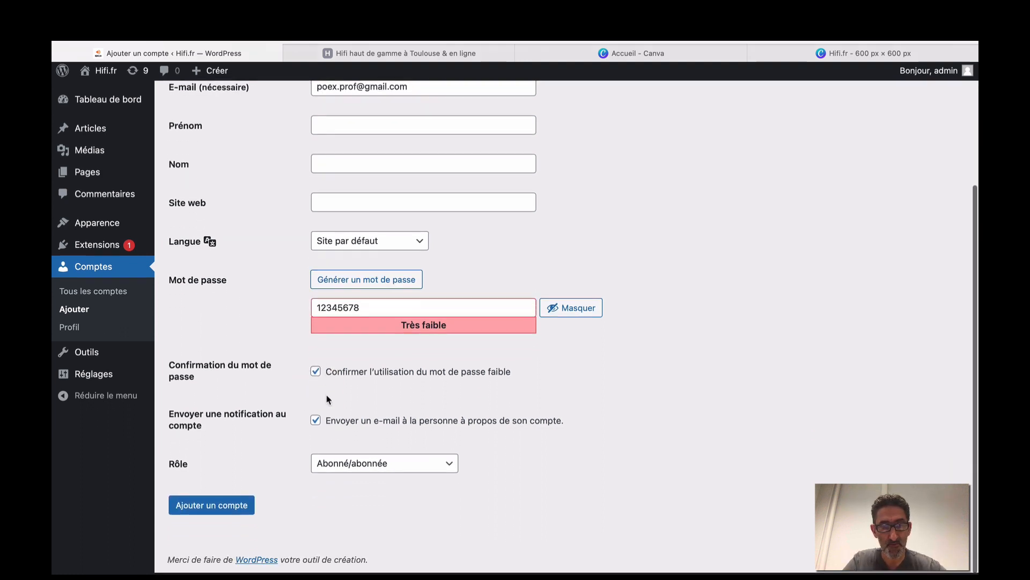
pyautogui.click(451, 464)
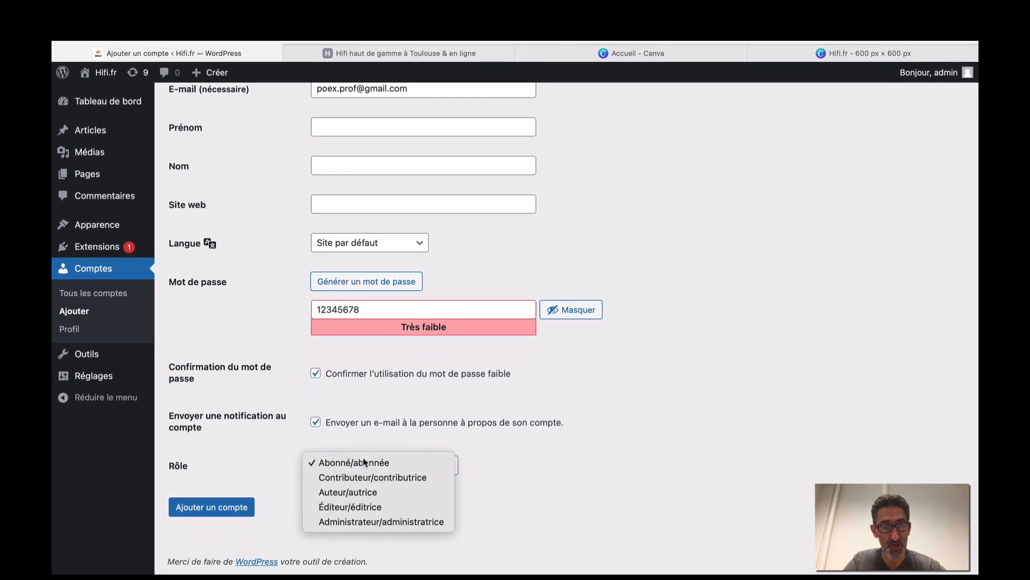
pyautogui.click(356, 522)
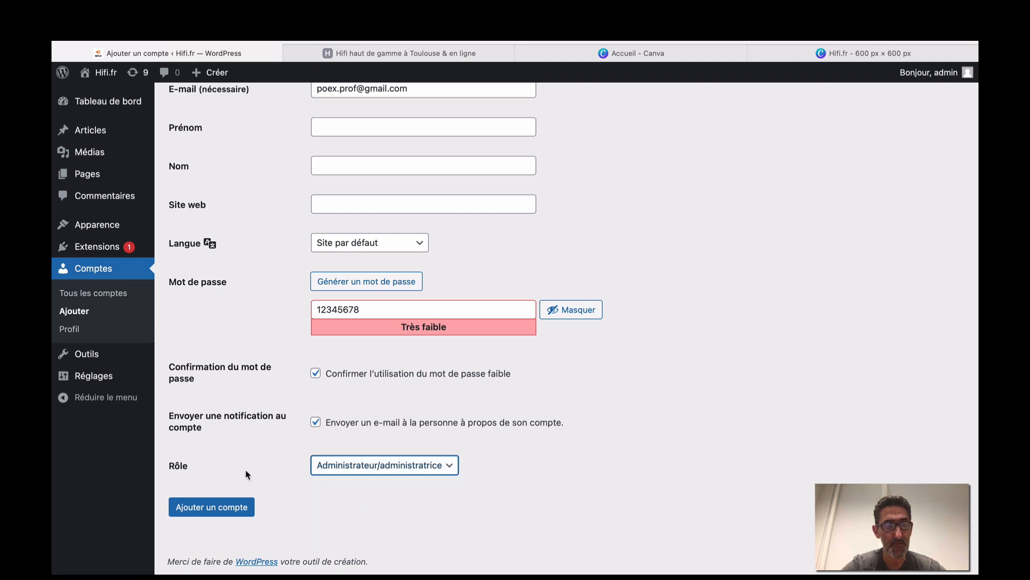
pyautogui.click(218, 506)
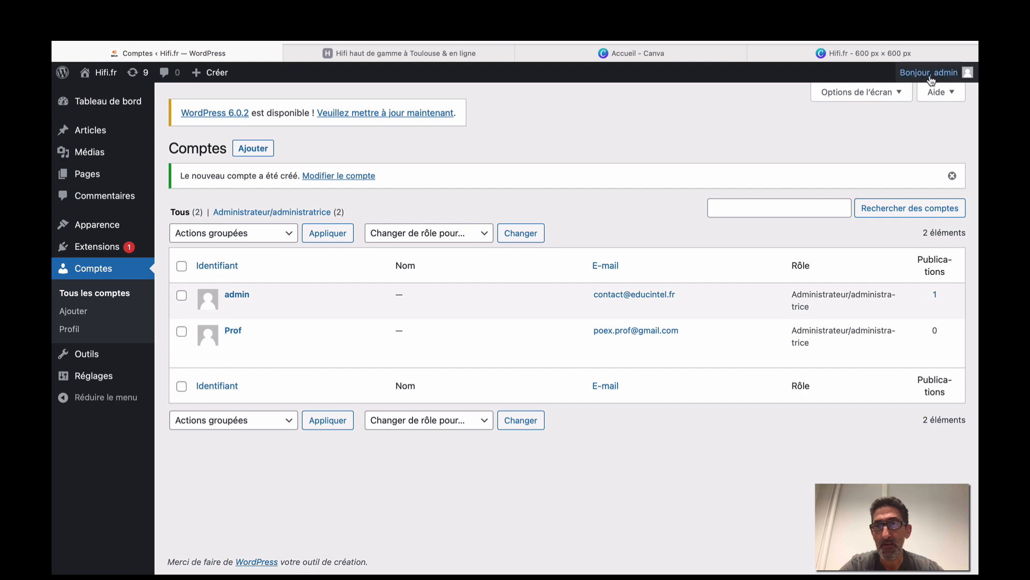
# Sign out via Se déconnecter and enter the new user's username on the login page.
pyautogui.moveTo(931, 78)
pyautogui.click(915, 138)
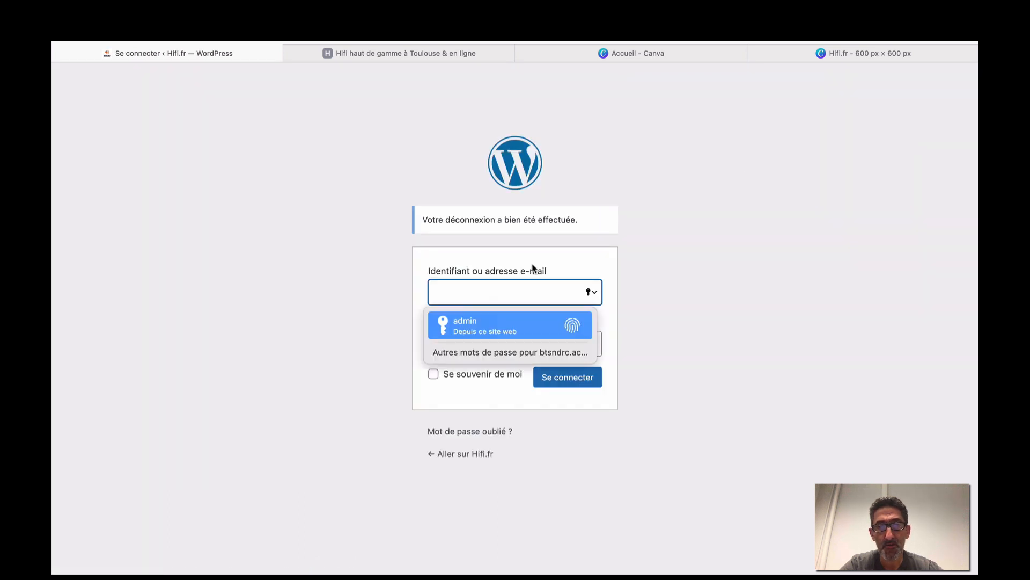
pyautogui.click(508, 285)
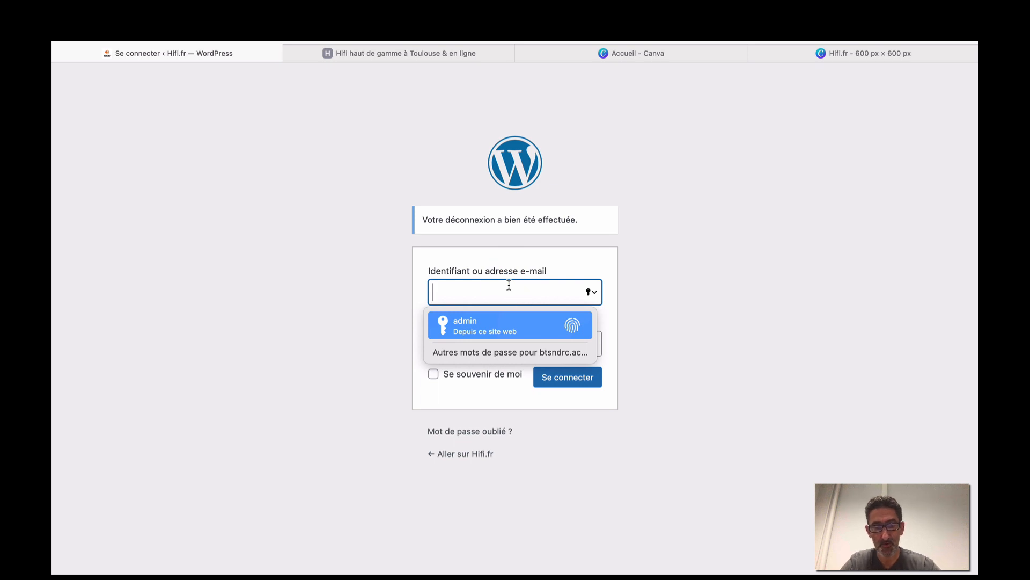
pyautogui.write('pROF')
pyautogui.press('BackSpace')
pyautogui.press('BackSpace')
pyautogui.press('BackSpace')
pyautogui.press('BackSpace')
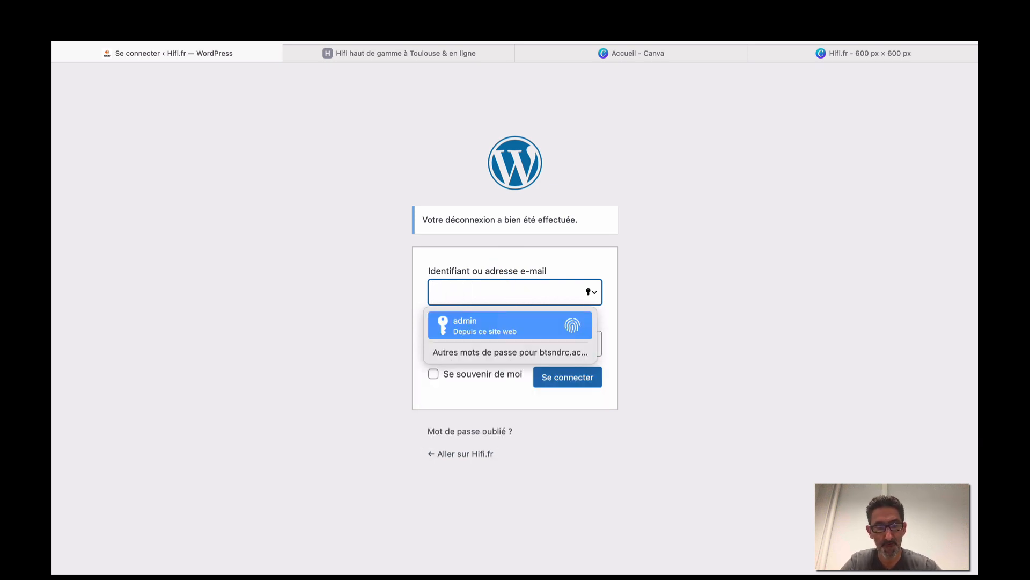
pyautogui.write('Prof')
pyautogui.click(368, 298)
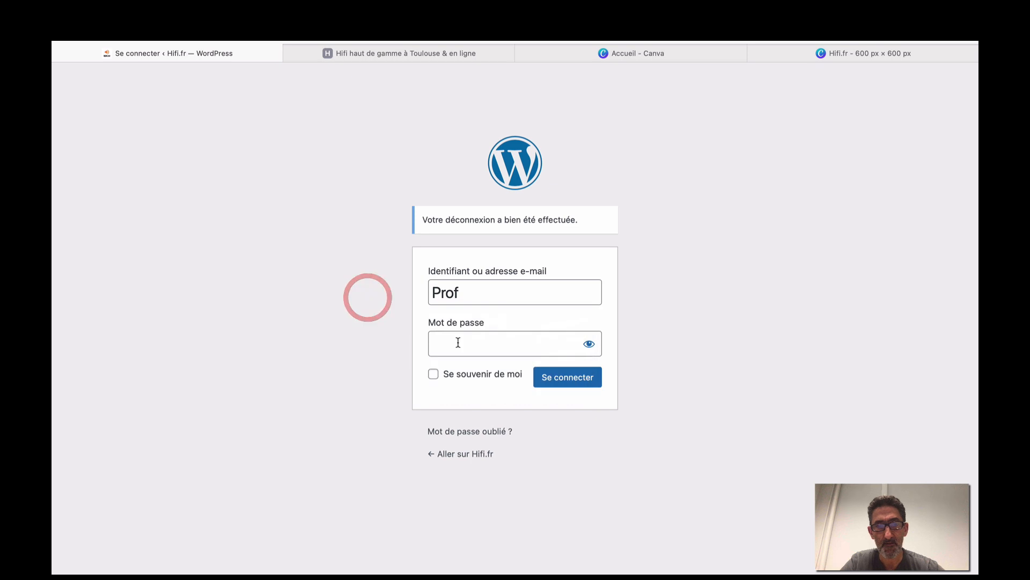
# Enter the new account's password, sign in, and dismiss the save-password prompt.
pyautogui.click(458, 342)
pyautogui.write('****')
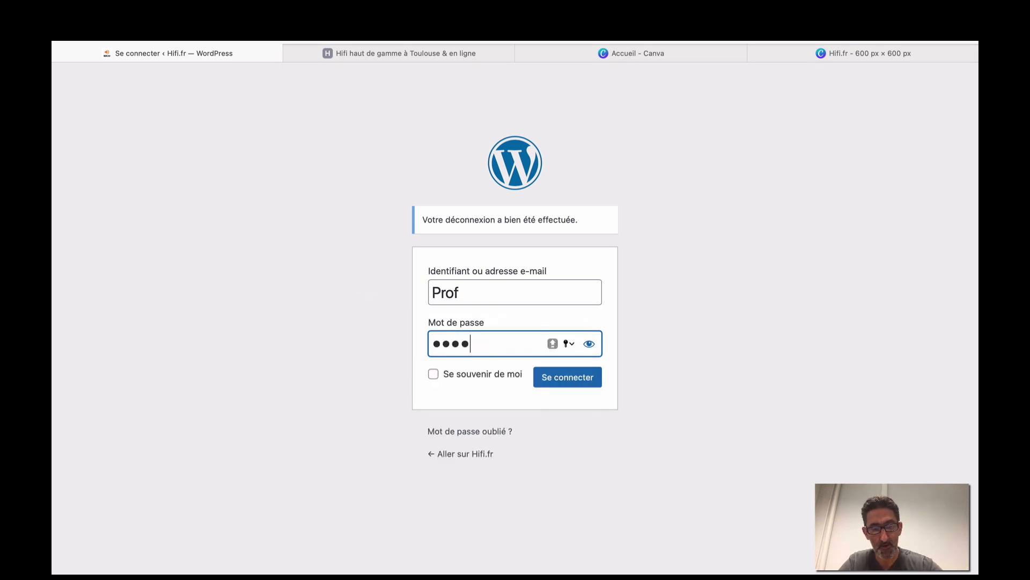
pyautogui.write('****')
pyautogui.click(548, 378)
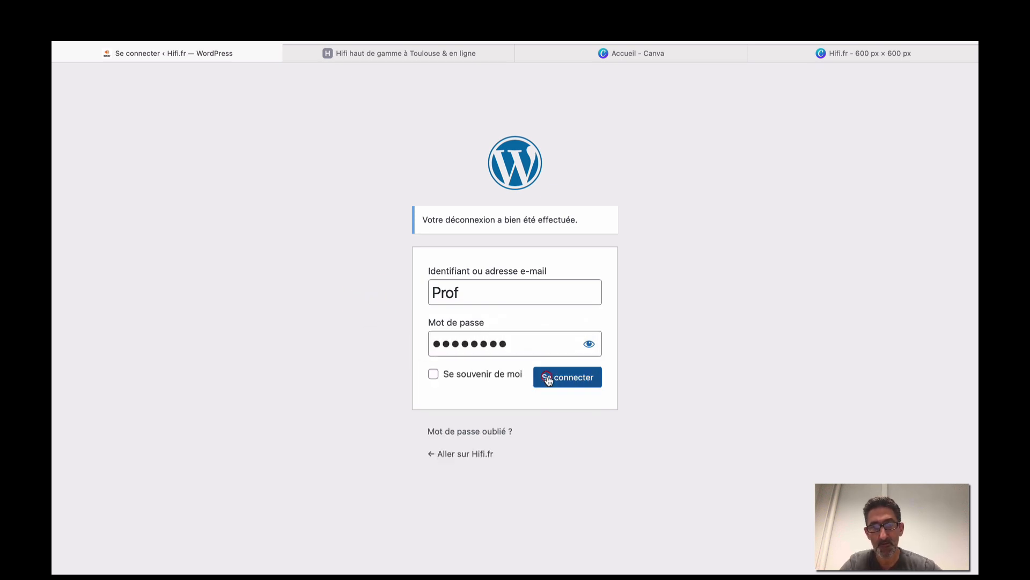
pyautogui.click(535, 360)
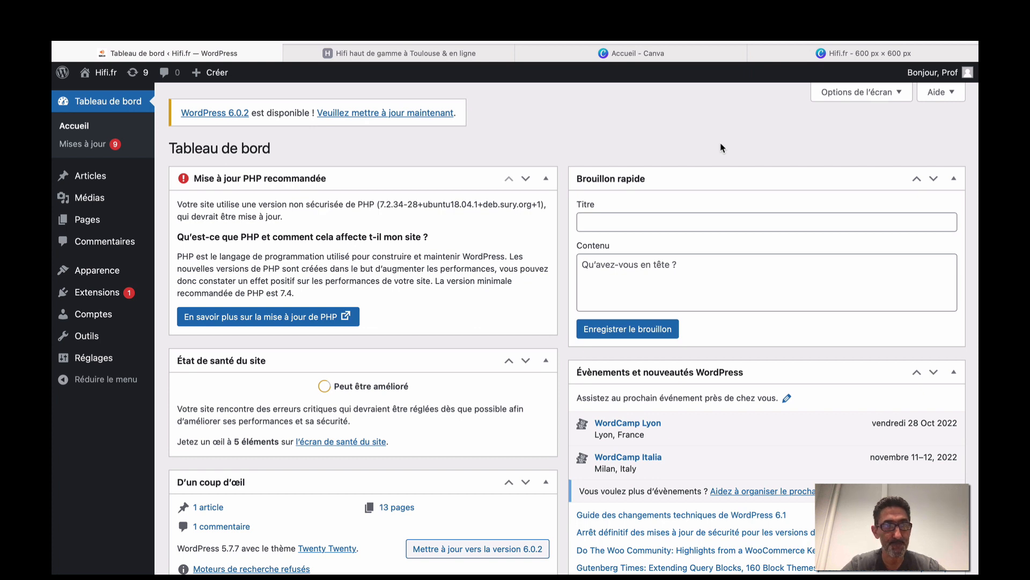
# From Pages, open the accueil page with Modifier.
pyautogui.click(97, 219)
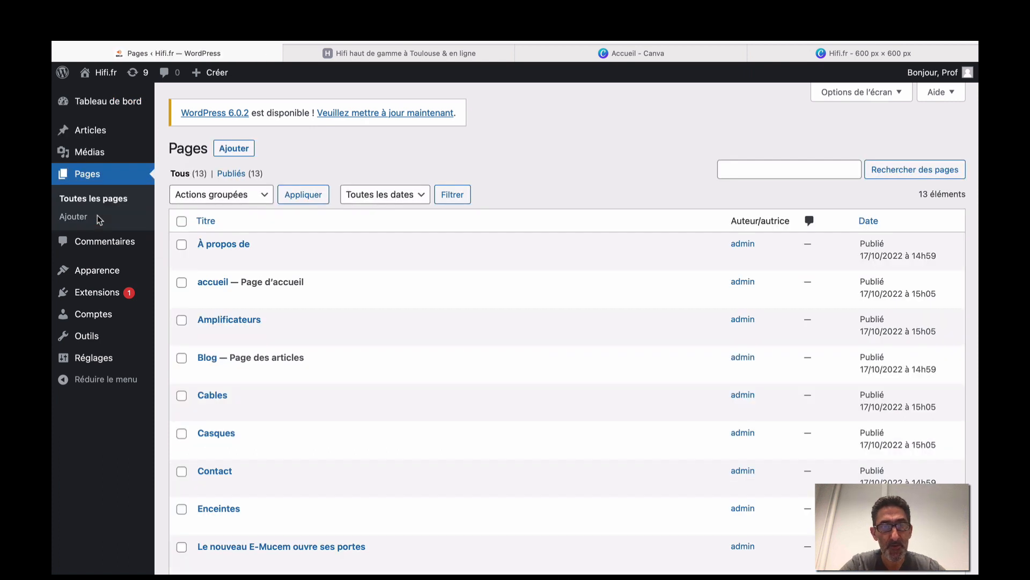
pyautogui.moveTo(271, 279)
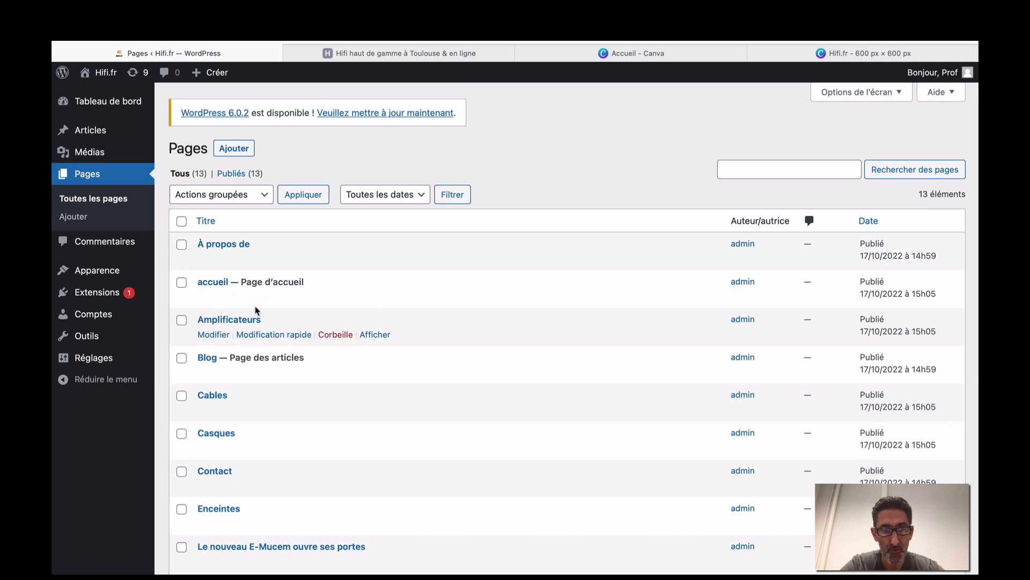
pyautogui.moveTo(102, 271)
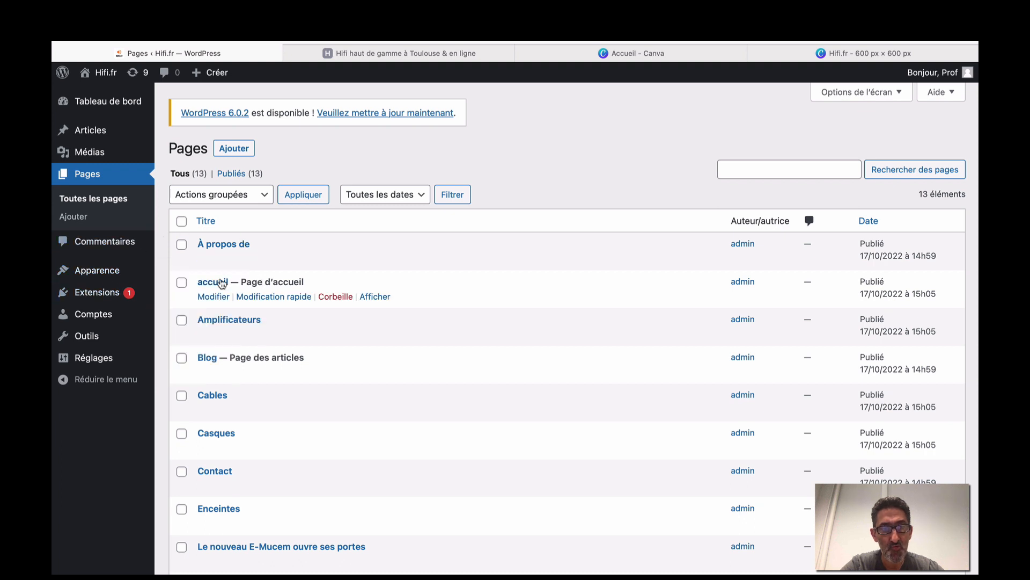
pyautogui.click(216, 297)
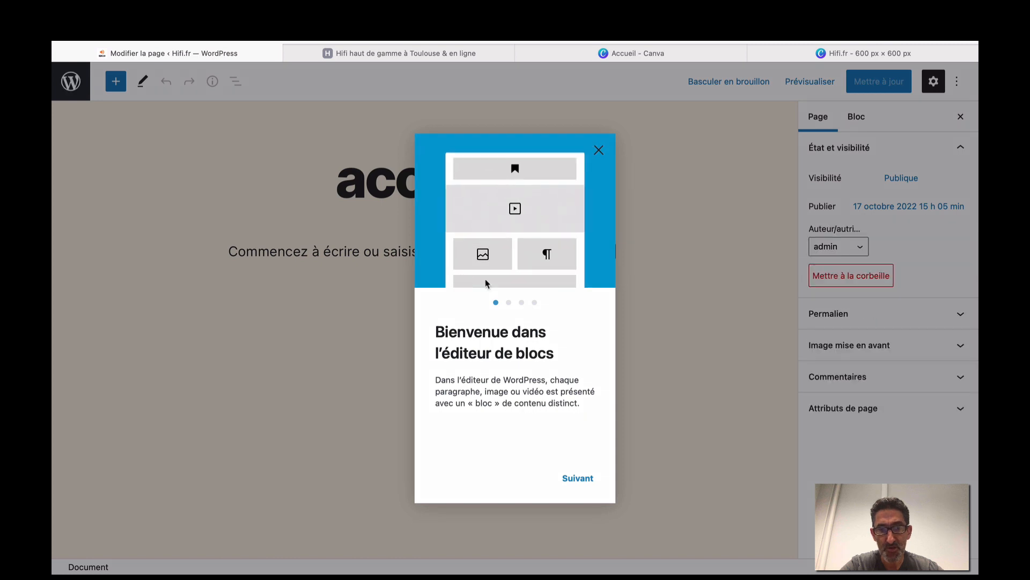
# Close the 'Bienvenue dans l'éditeur de blocs' welcome dialog.
pyautogui.click(600, 152)
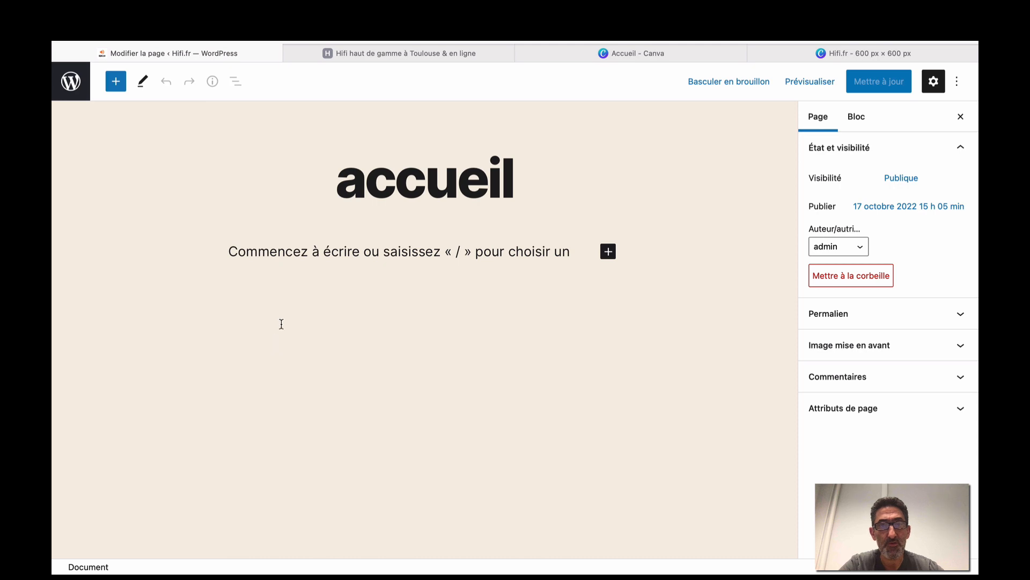
pyautogui.click(454, 54)
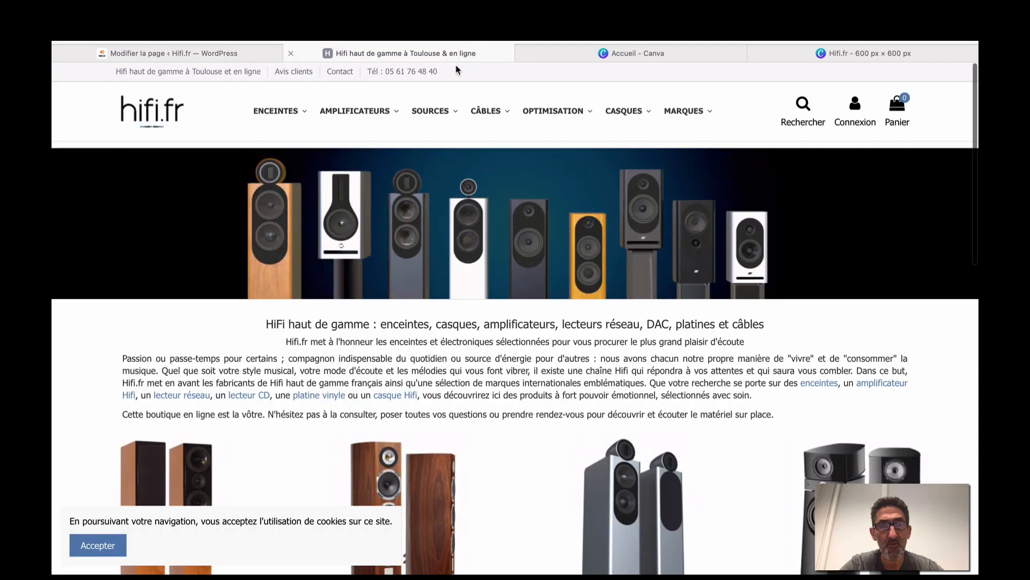
pyautogui.click(260, 53)
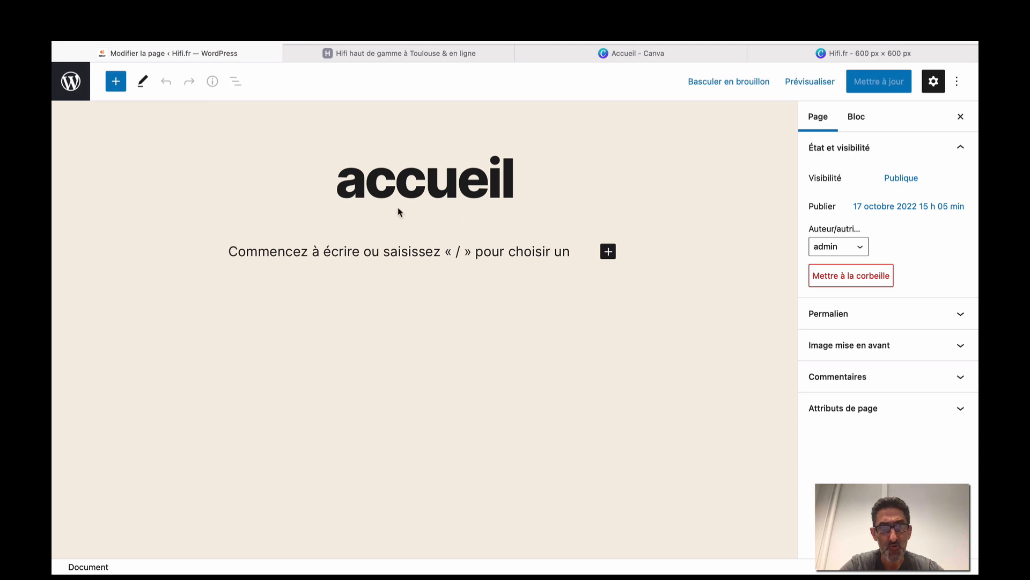
pyautogui.click(362, 54)
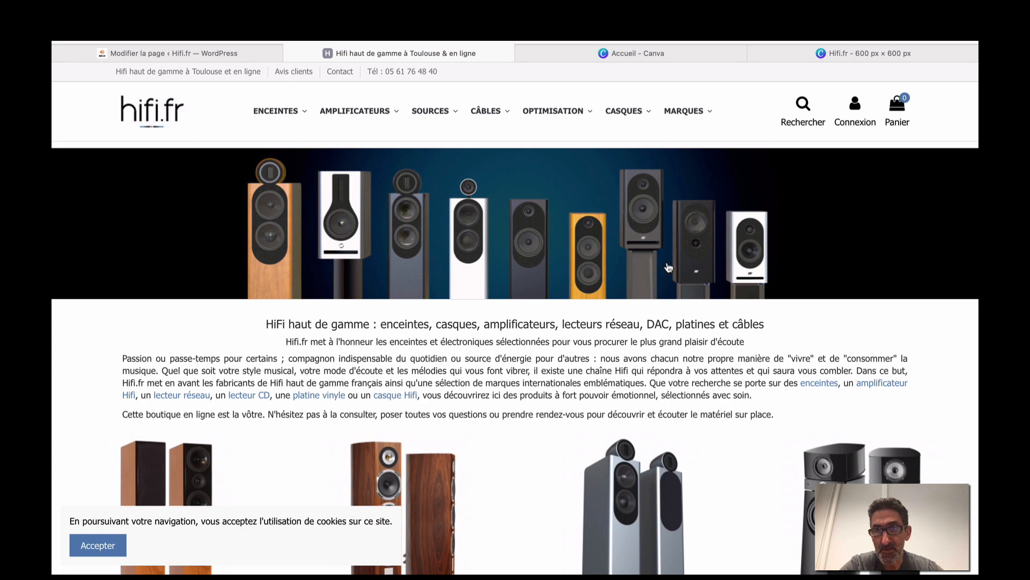
pyautogui.click(245, 55)
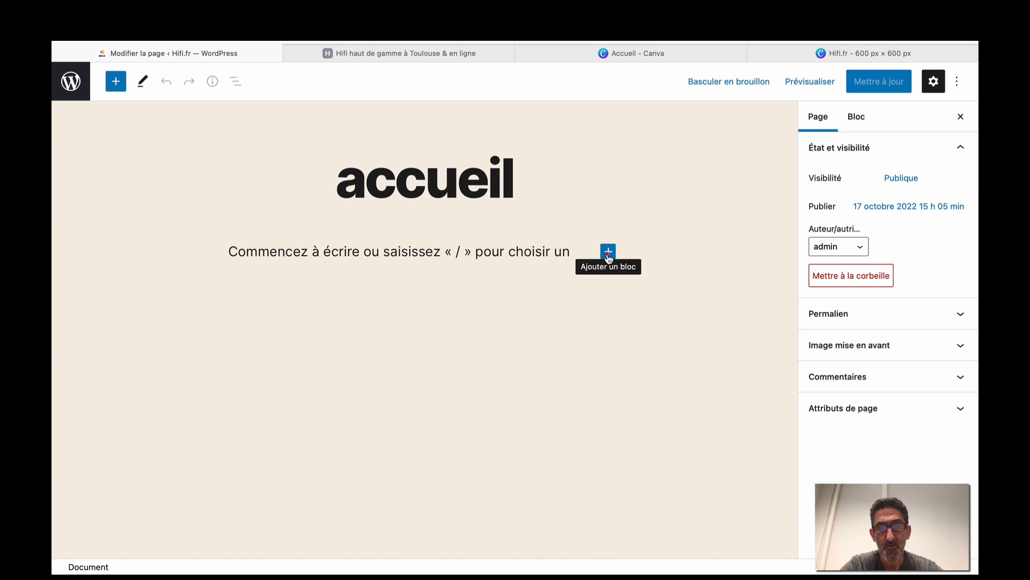
# Insert an Image block on accueil and switch to the Canva 'Hifi.fr - 600 px × 600 px' tab.
pyautogui.click(608, 252)
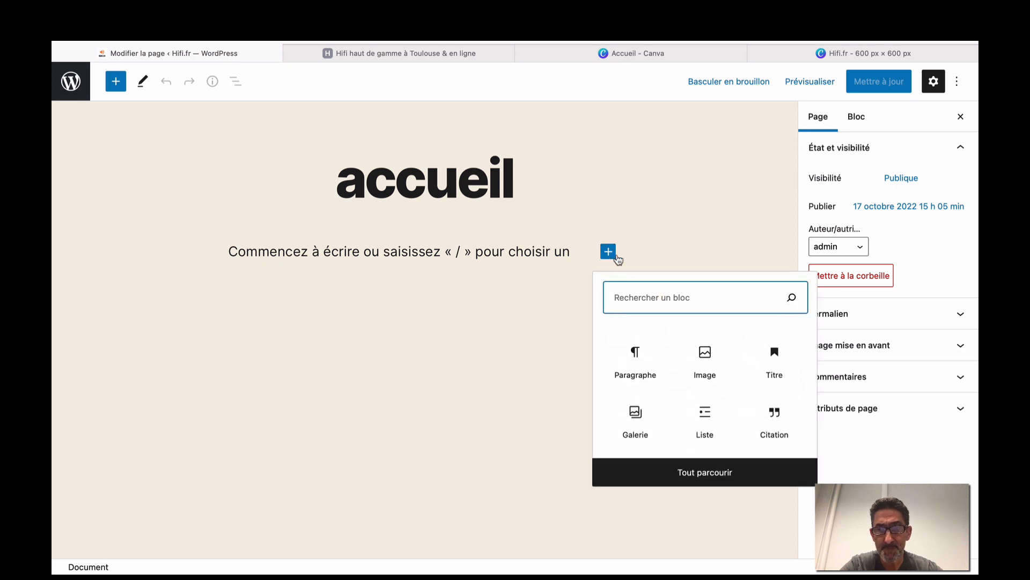
pyautogui.click(706, 360)
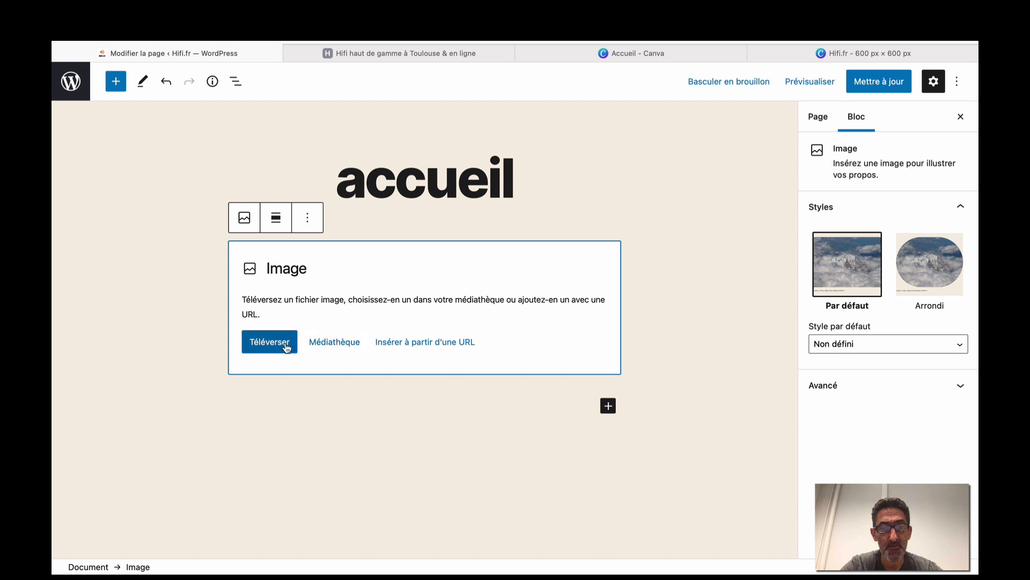
pyautogui.click(803, 54)
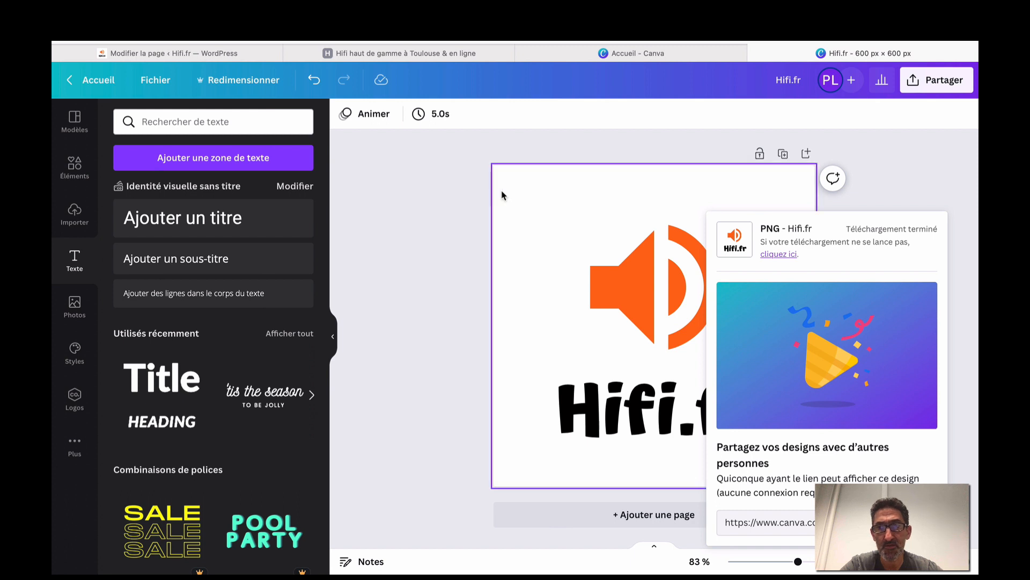
# From the Canva home page, create a custom-size 1200 × 400 px design, correcting the width.
pyautogui.click(94, 80)
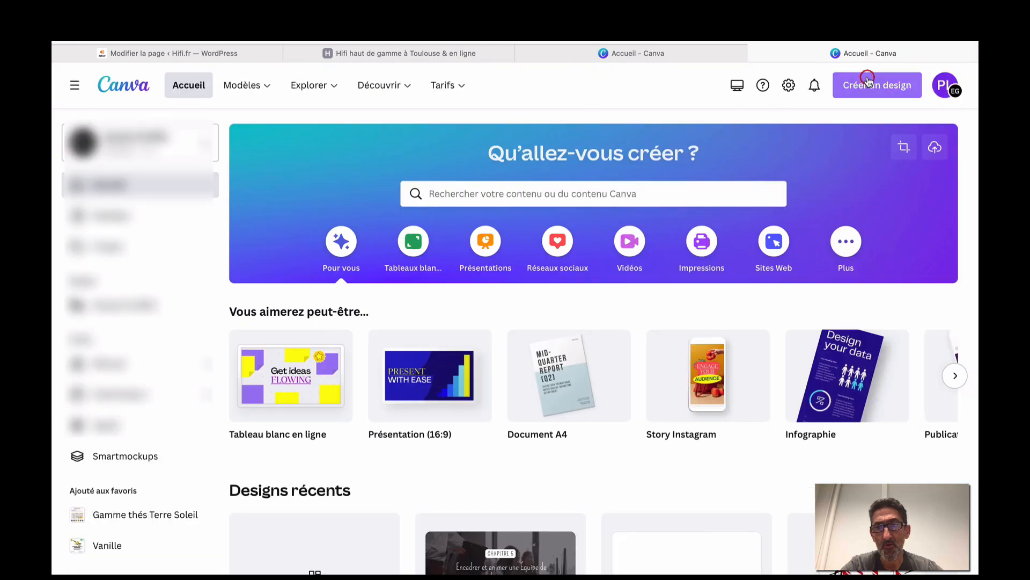
pyautogui.click(868, 81)
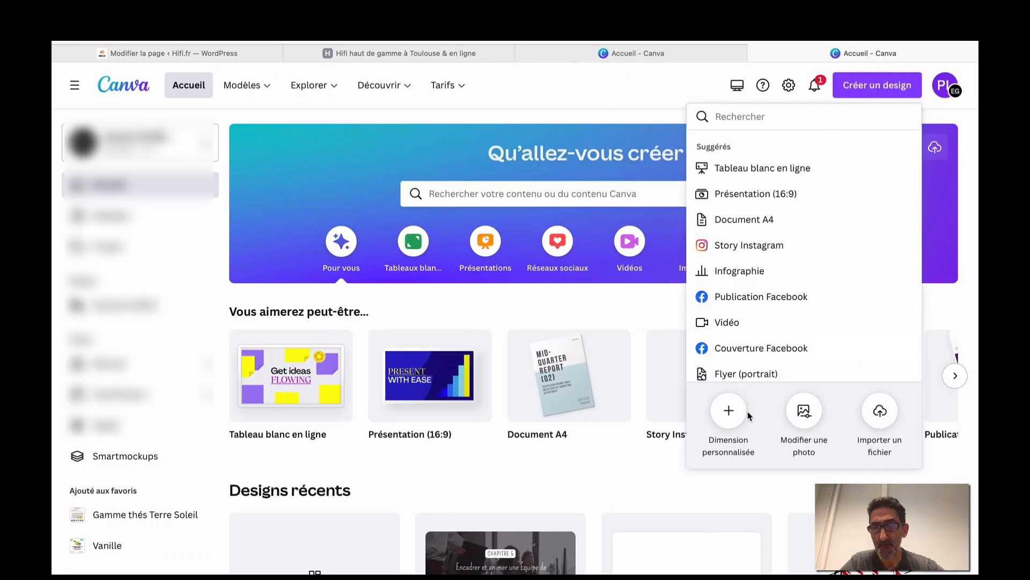
pyautogui.click(746, 414)
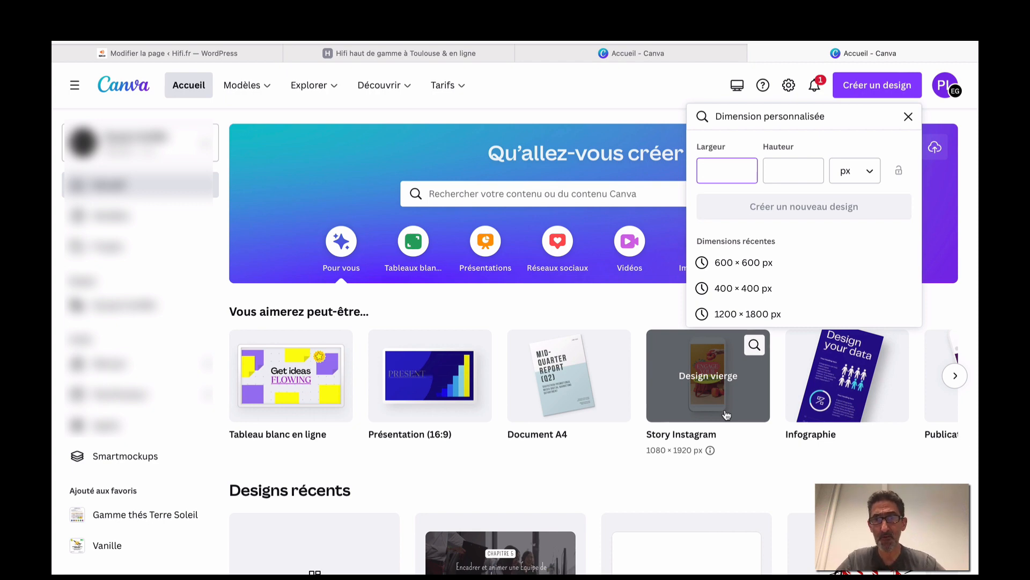
pyautogui.write('1')
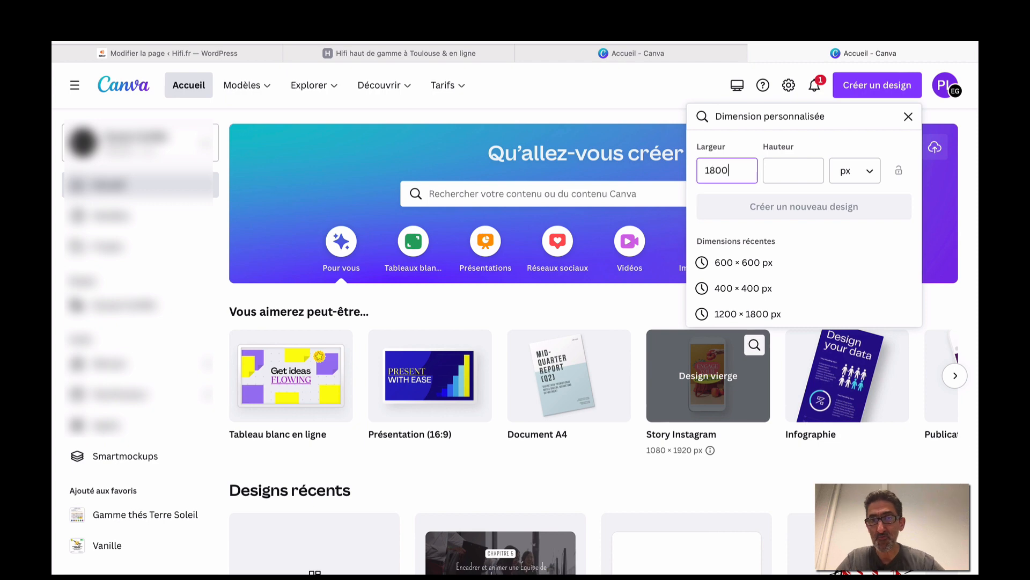
pyautogui.write('800')
pyautogui.click(778, 168)
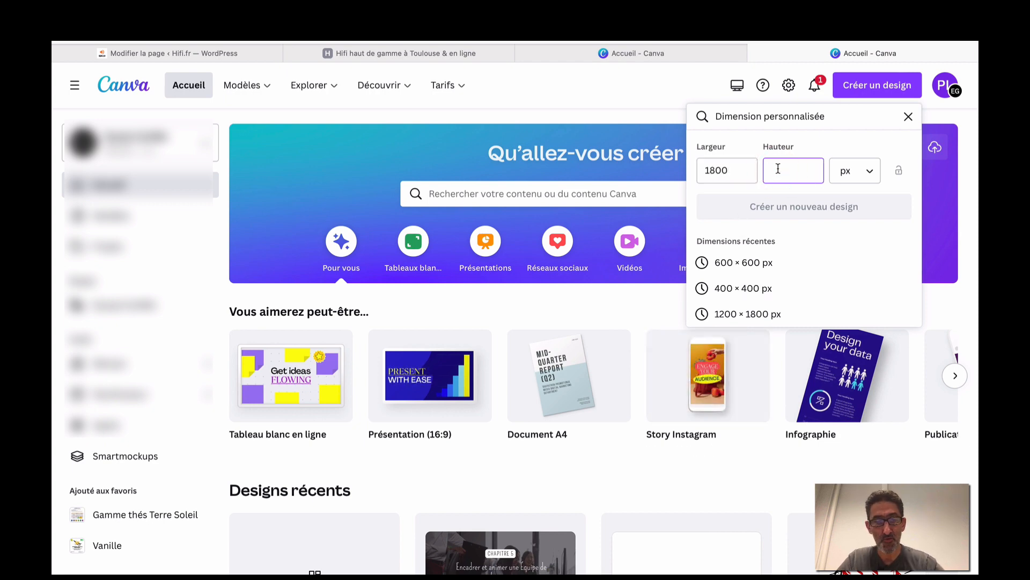
pyautogui.write('400')
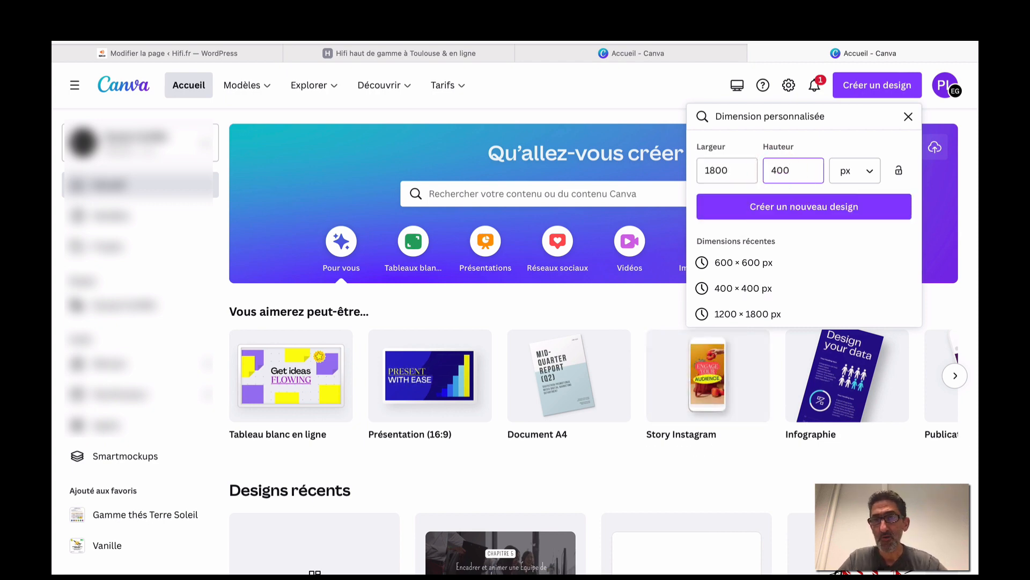
pyautogui.click(715, 170)
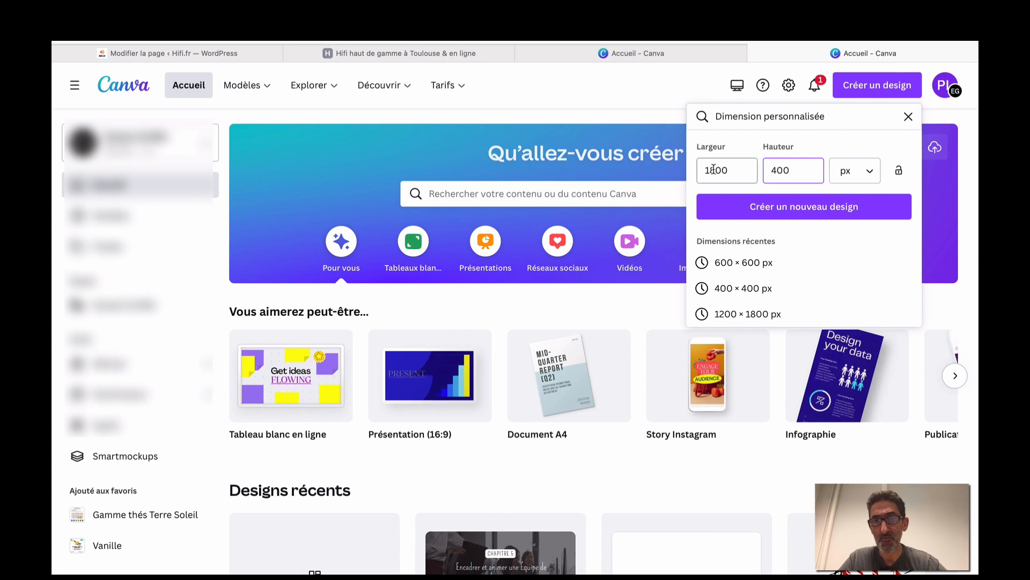
pyautogui.press('BackSpace')
pyautogui.write('2')
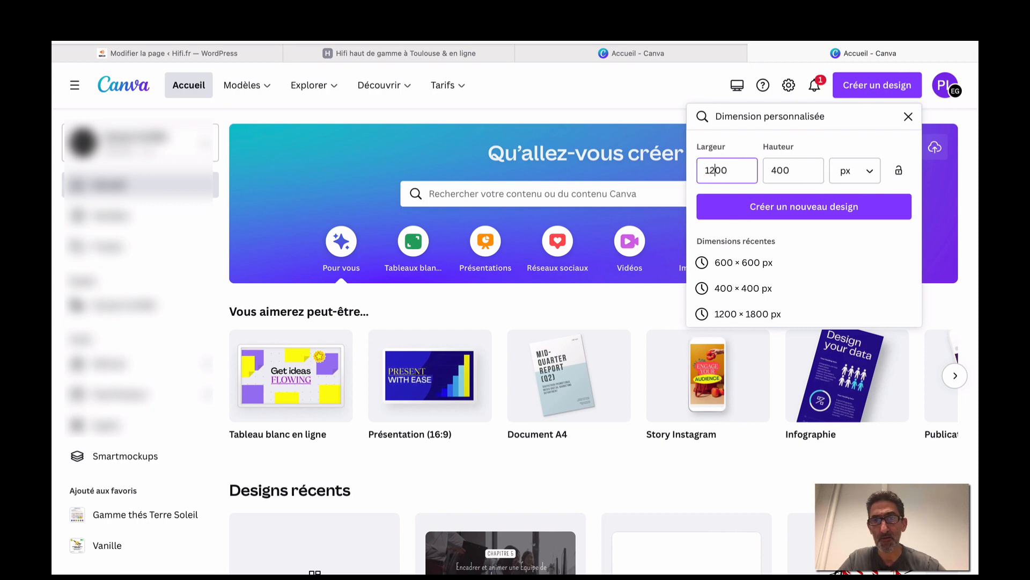
pyautogui.click(763, 209)
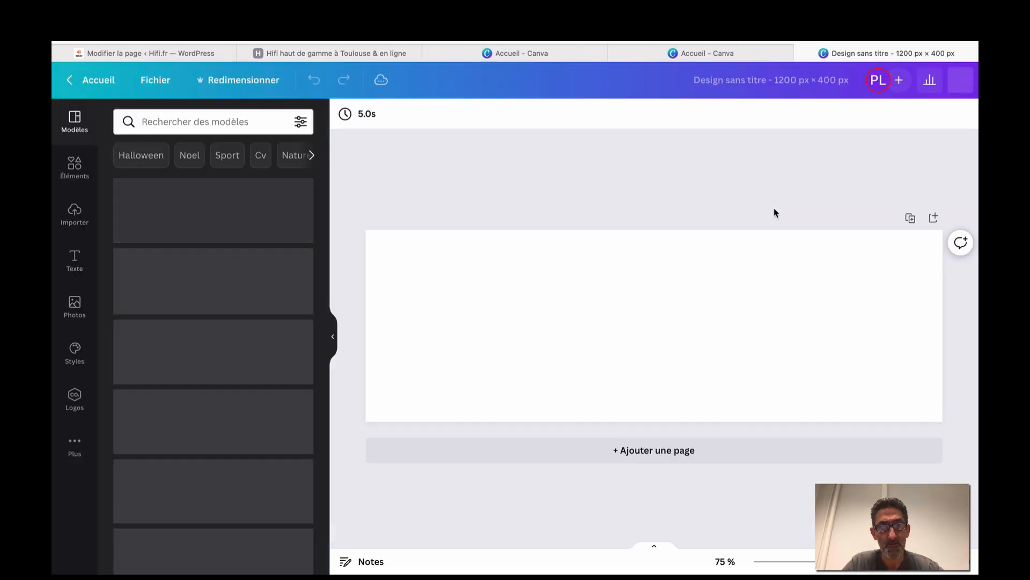
# Check the live hifi.fr homepage and WordPress editor tabs, then return to the blank banner.
pyautogui.click(384, 52)
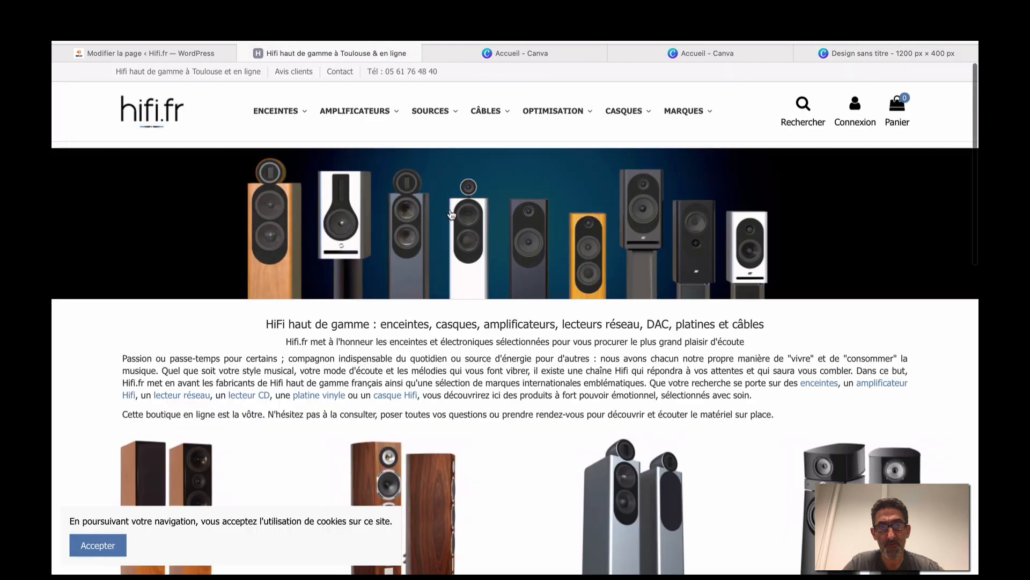
pyautogui.click(221, 52)
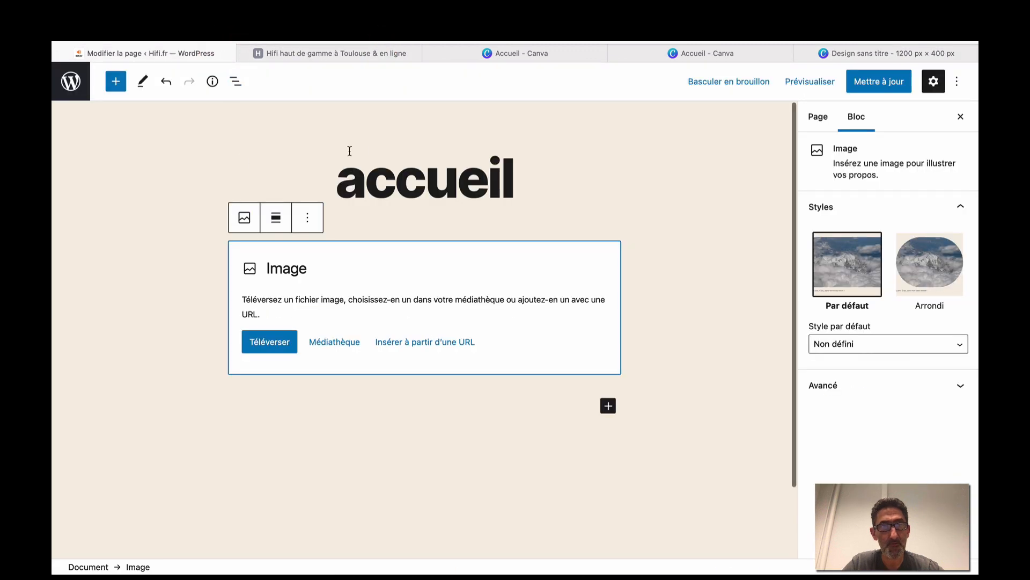
pyautogui.click(801, 52)
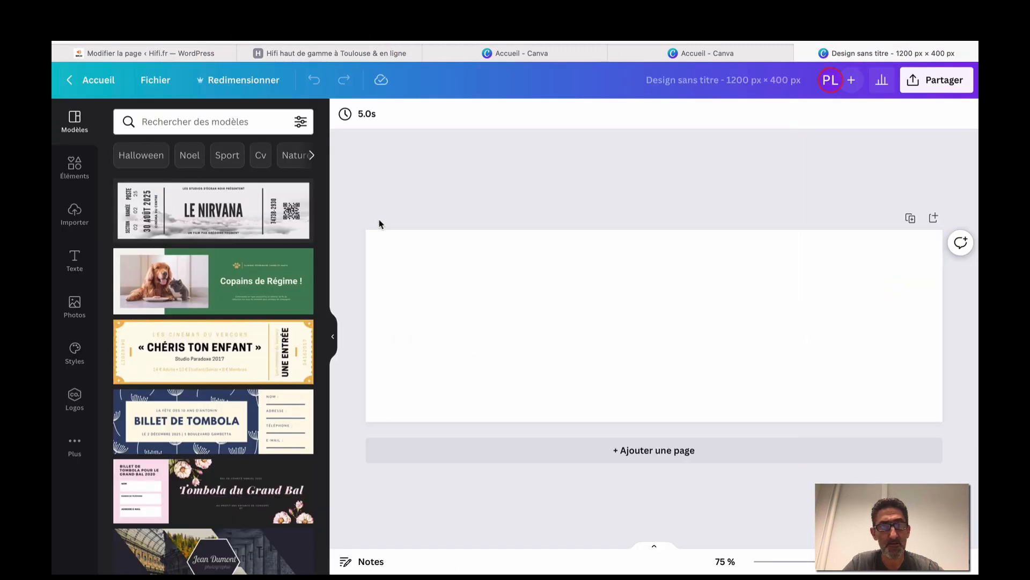
# Search the Canva elements library for ENCEINTES, fixing the misspelled search word.
pyautogui.click(74, 210)
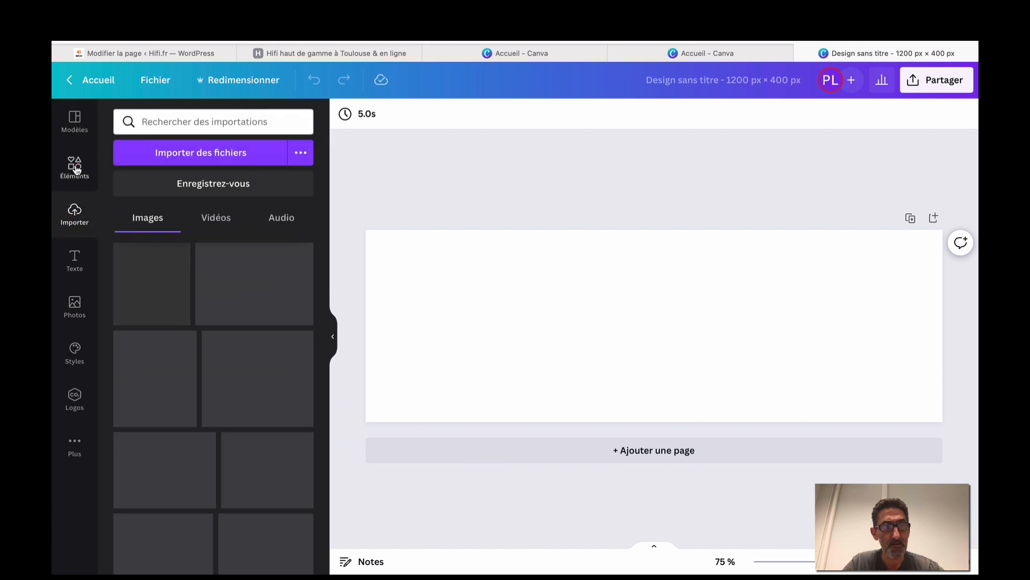
pyautogui.click(74, 166)
pyautogui.click(176, 121)
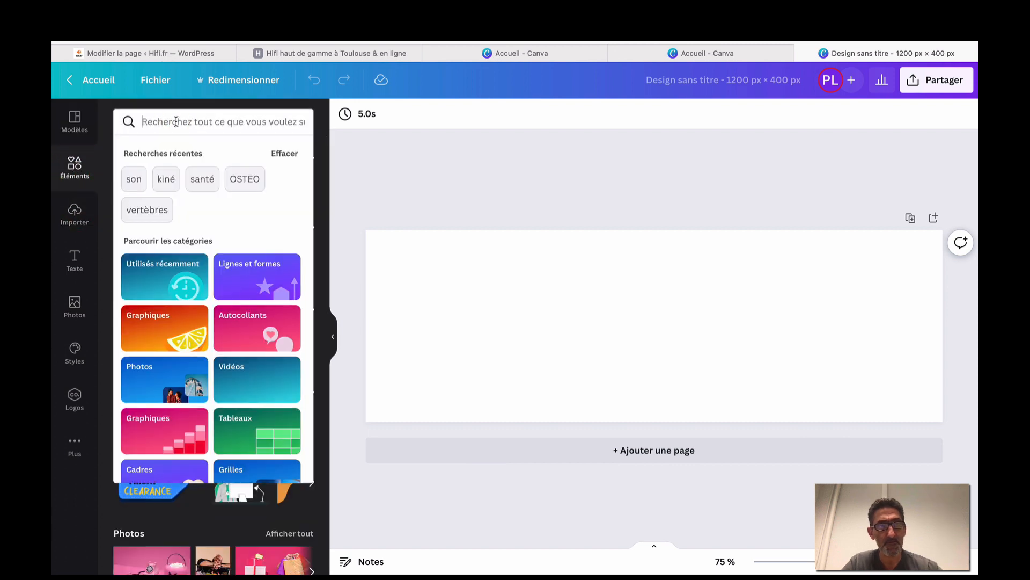
pyautogui.write('ECEINT')
pyautogui.write('ES')
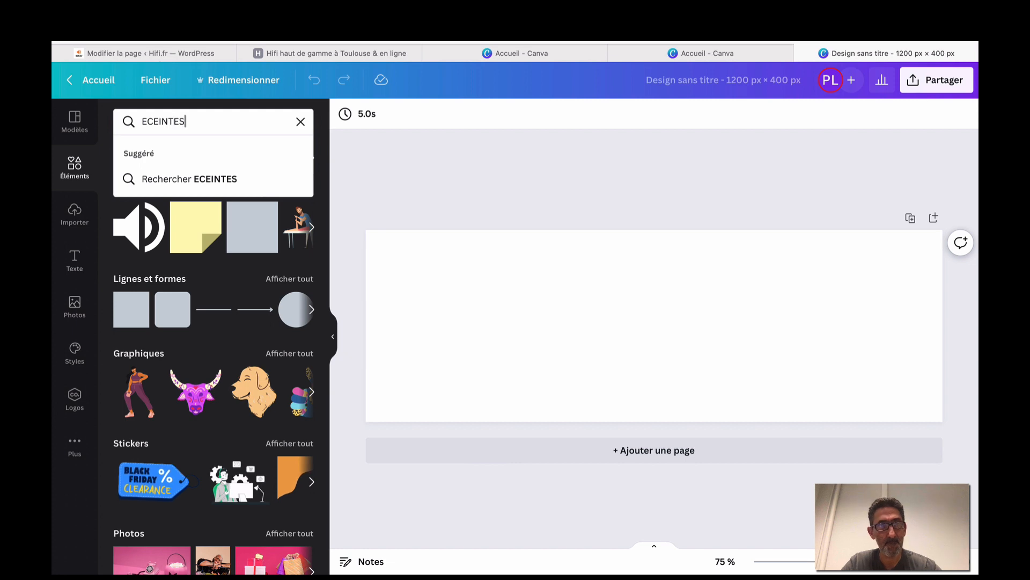
pyautogui.click(146, 119)
pyautogui.write('N')
pyautogui.press('Return')
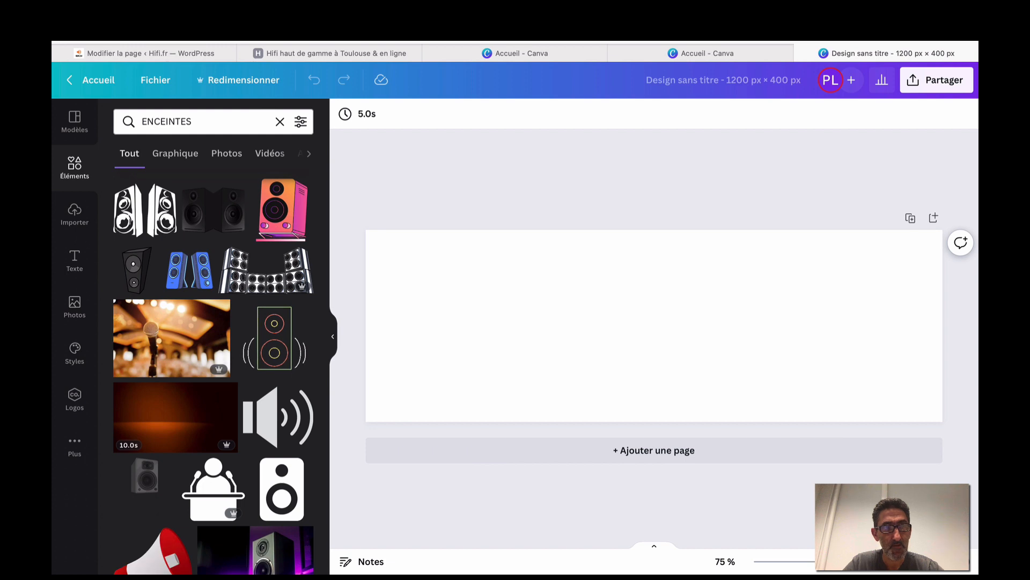
# Add the purple-lit speaker photo, move it to the banner's left edge and stretch it to full height.
pyautogui.click(226, 155)
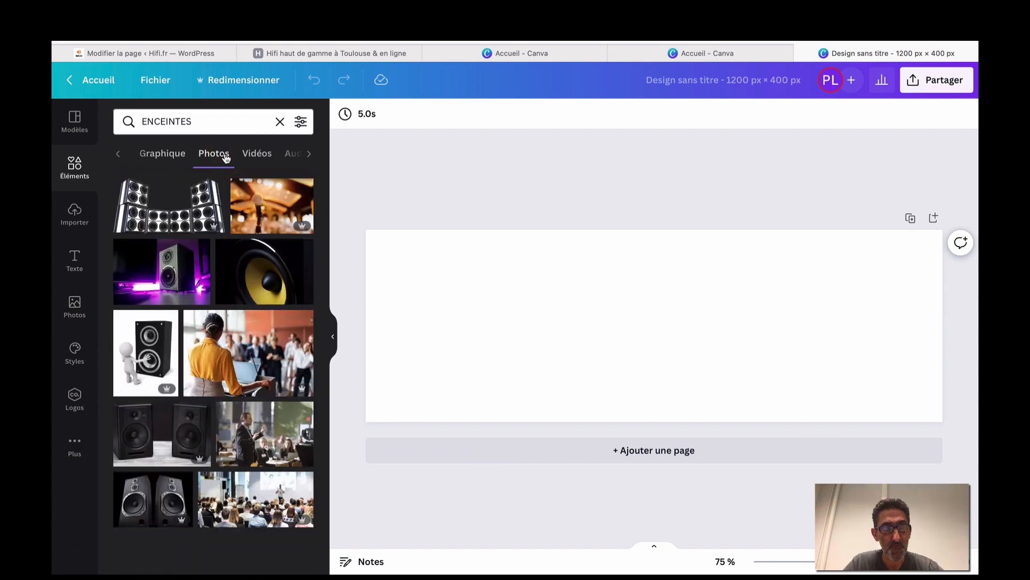
pyautogui.click(179, 268)
pyautogui.moveTo(622, 328); pyautogui.dragTo(450, 310)
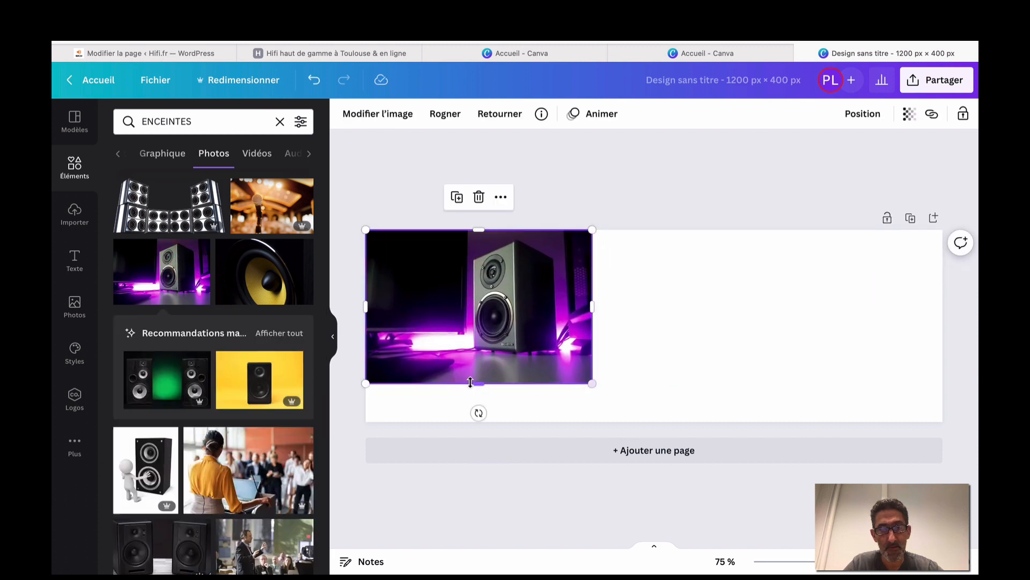
pyautogui.moveTo(477, 386); pyautogui.dragTo(479, 422)
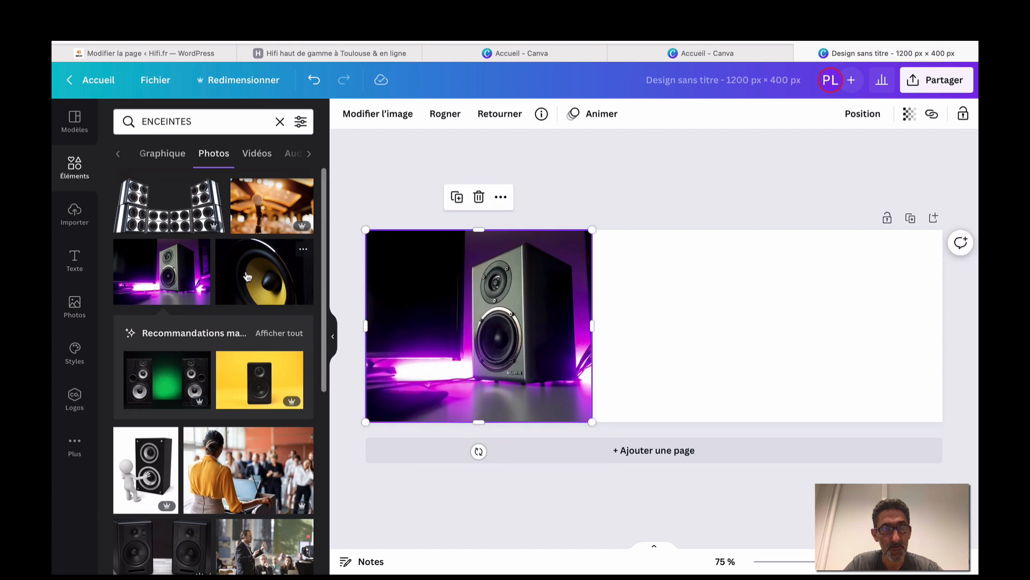
pyautogui.scroll(-3, 247, 276)
pyautogui.scroll(3, 248, 277)
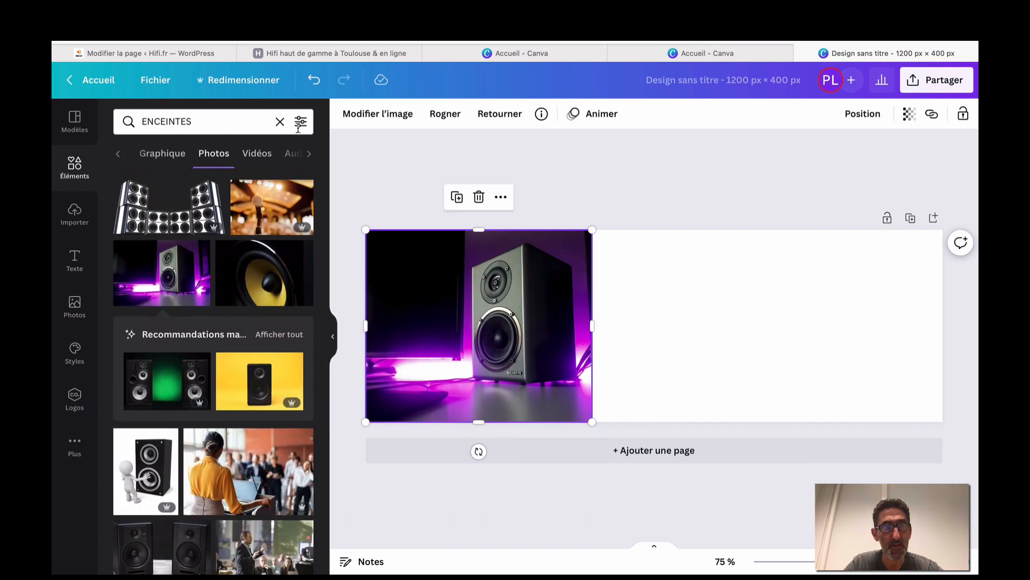
# Filter photos to light blue, delete the speaker photo, then add and remove a blue-background woman photo.
pyautogui.click(301, 122)
pyautogui.click(226, 183)
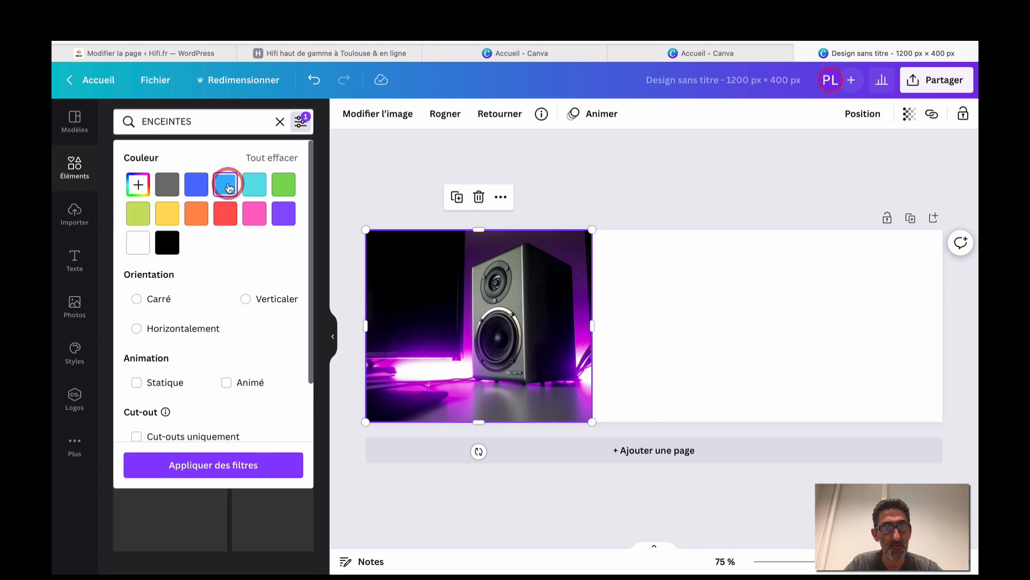
pyautogui.click(248, 464)
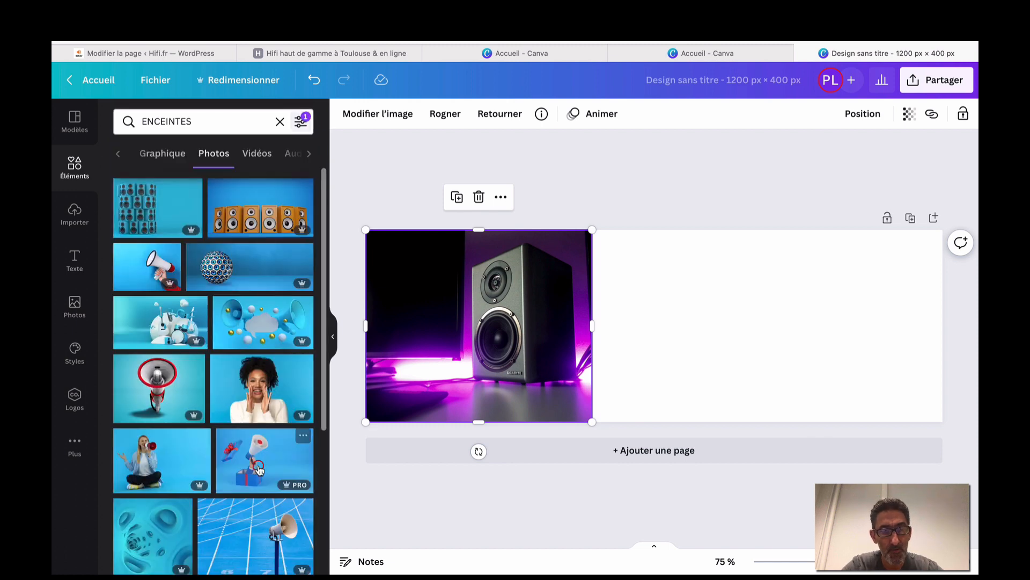
pyautogui.press('Delete')
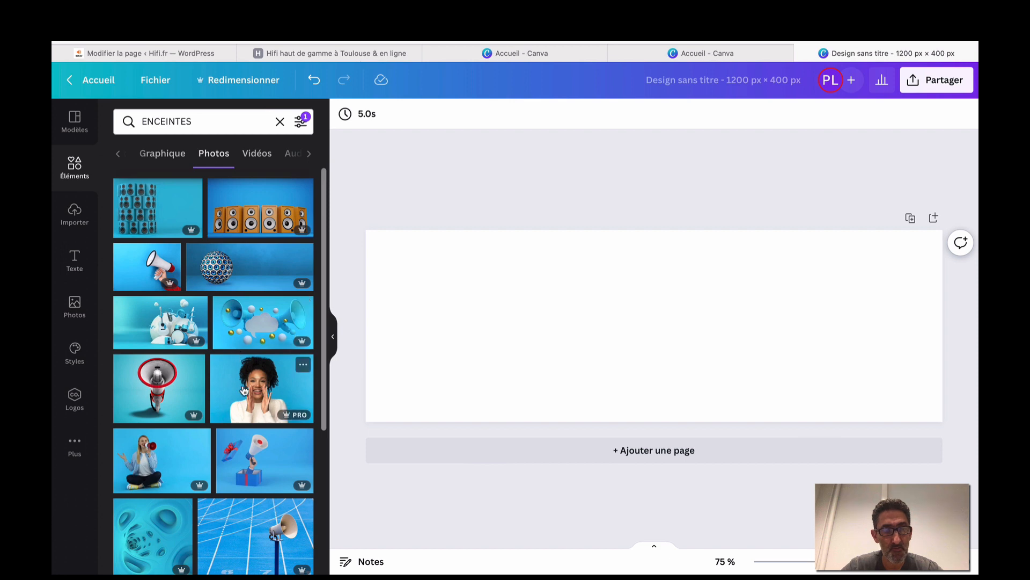
pyautogui.moveTo(244, 390); pyautogui.dragTo(416, 272)
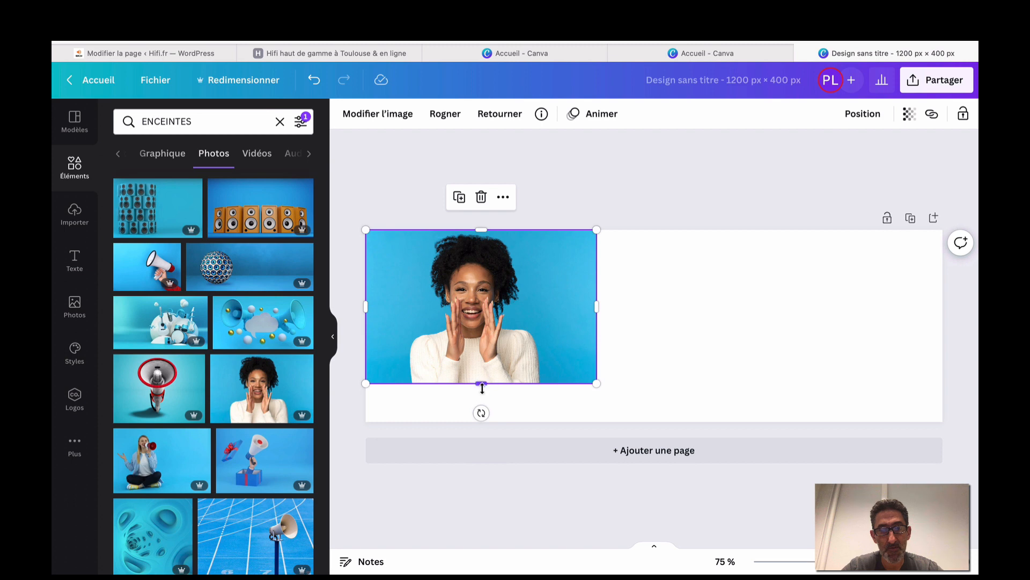
pyautogui.click(482, 414)
pyautogui.click(489, 356)
pyautogui.press('Delete')
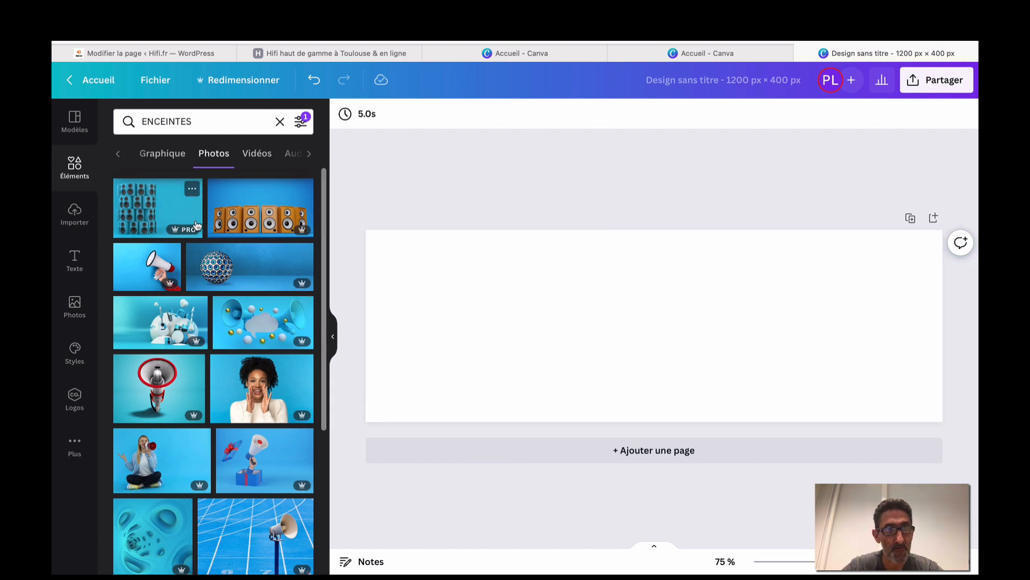
# Clear the light-blue colour filter and add the purple speaker photo to the banner again.
pyautogui.click(304, 126)
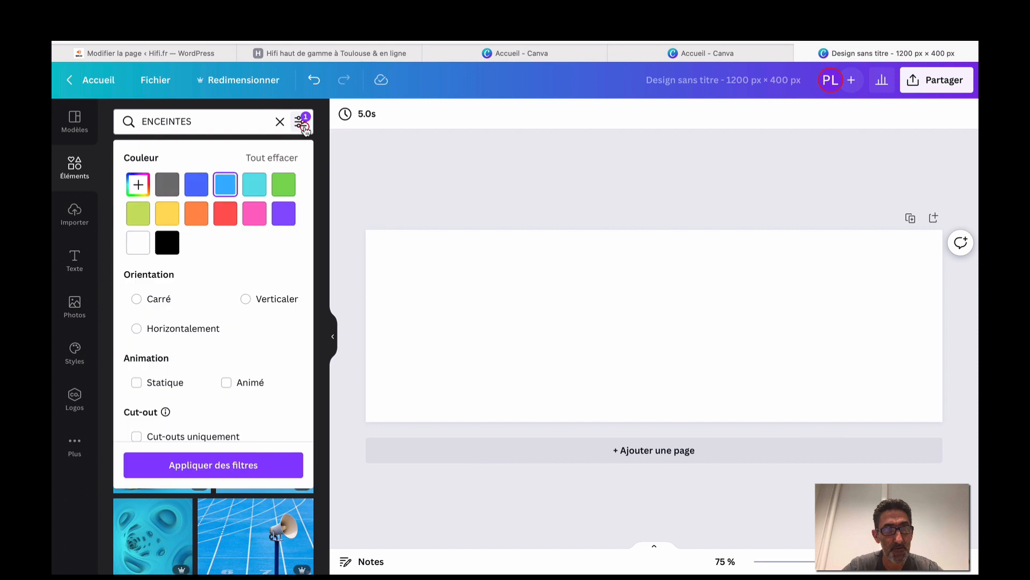
pyautogui.click(282, 157)
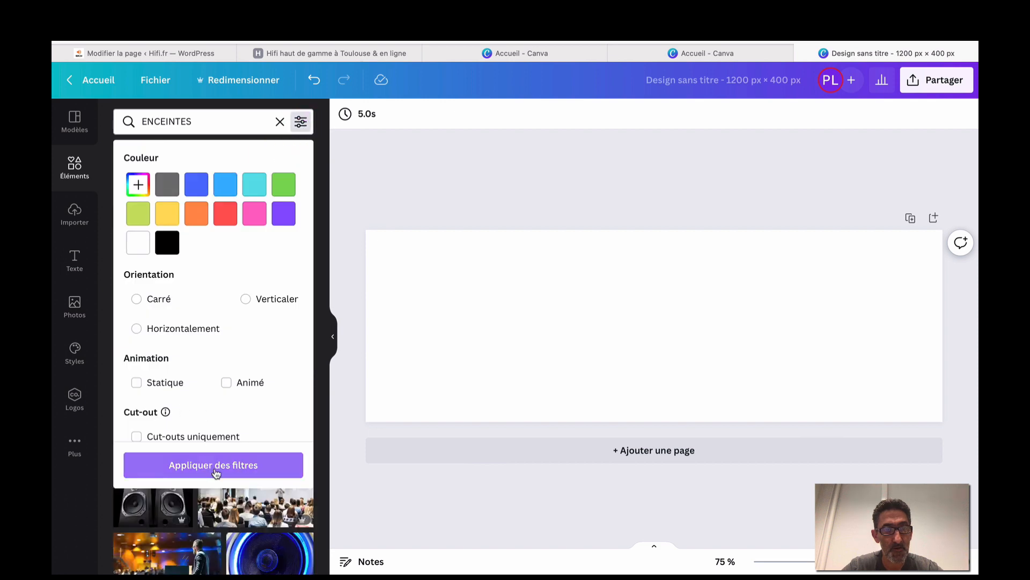
pyautogui.click(214, 468)
pyautogui.click(179, 293)
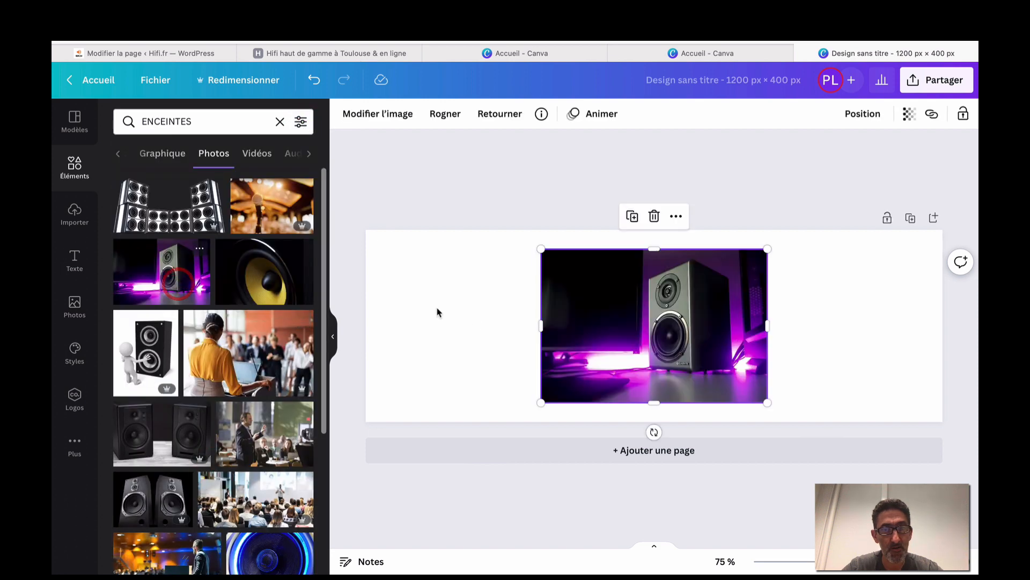
# Move the purple speaker photo back to the banner's left edge.
pyautogui.moveTo(619, 317); pyautogui.dragTo(445, 311)
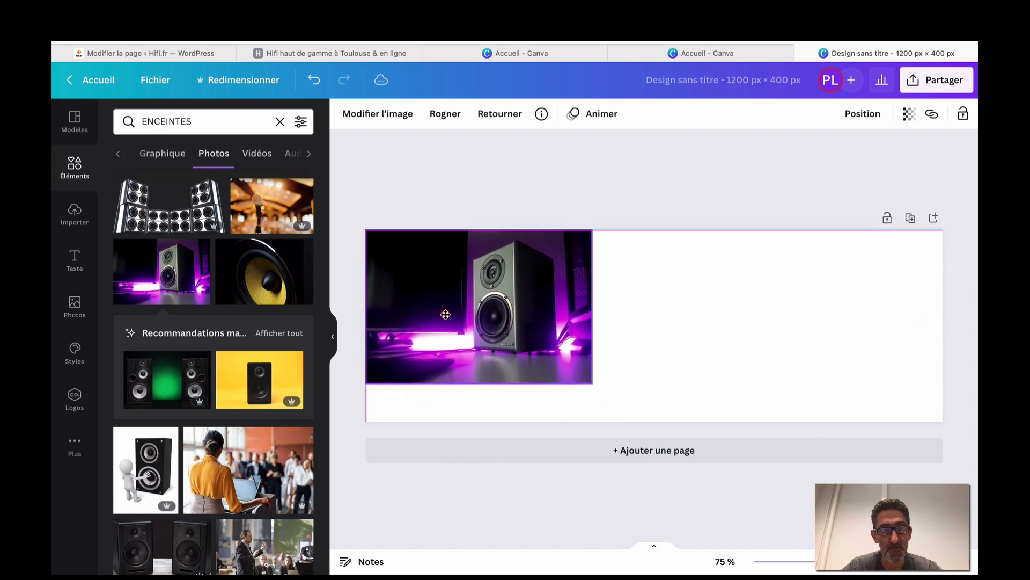
pyautogui.scroll(-3, 240, 379)
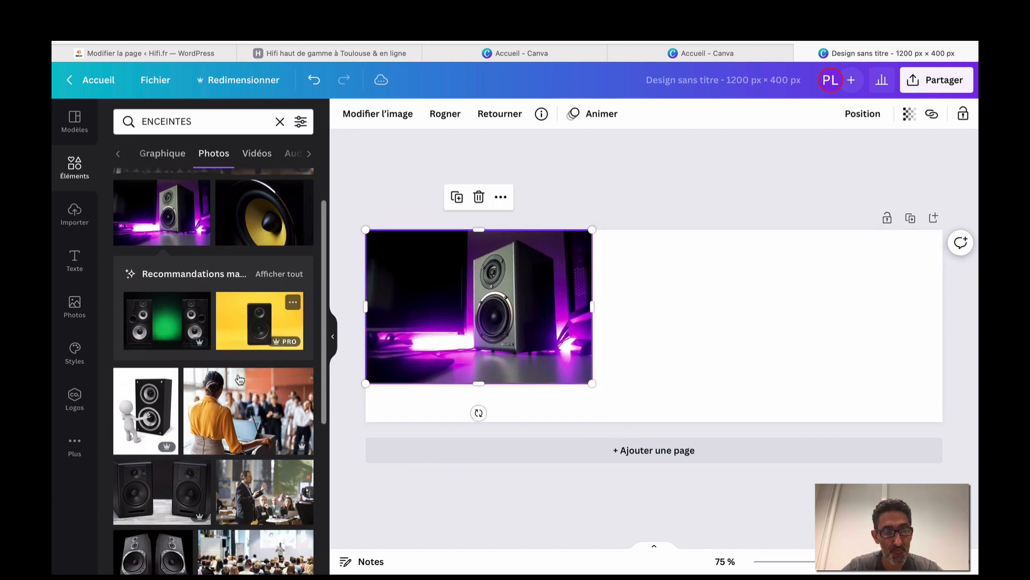
pyautogui.scroll(-4, 239, 379)
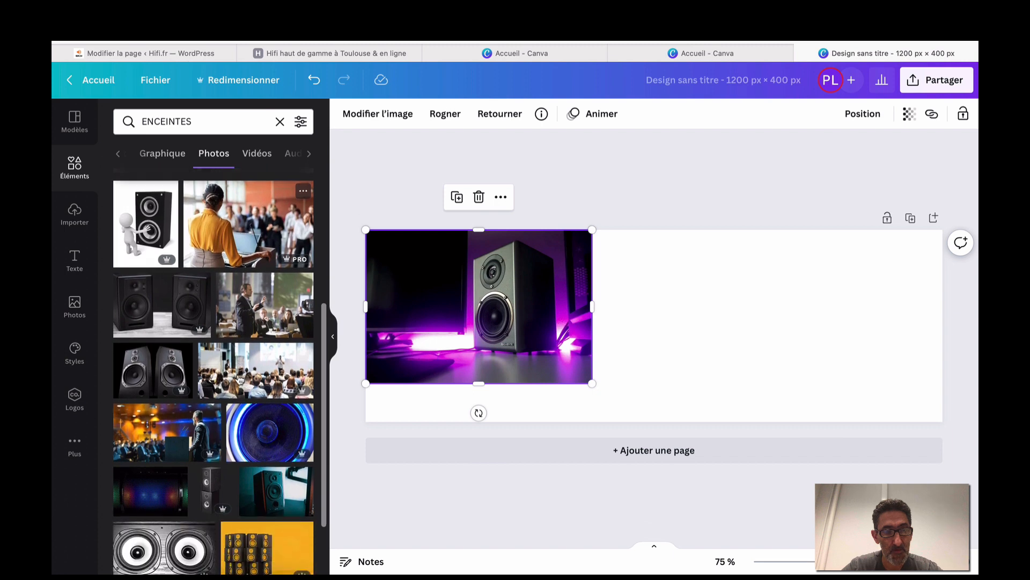
# Add the black twin-speaker photo, move it to the right edge and enlarge it to fill that side.
pyautogui.click(171, 366)
pyautogui.moveTo(626, 352); pyautogui.dragTo(802, 332)
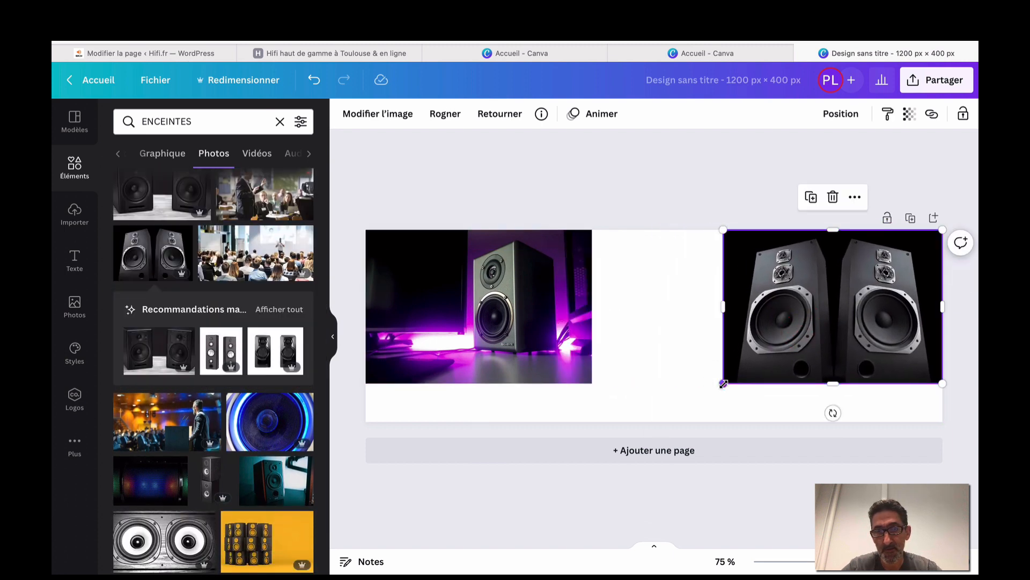
pyautogui.moveTo(724, 384); pyautogui.dragTo(661, 410)
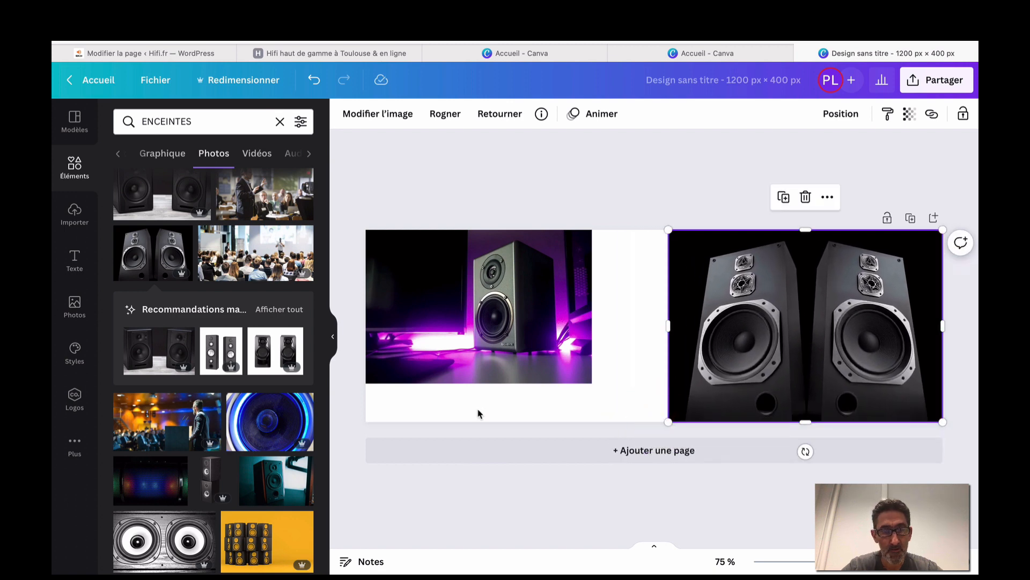
pyautogui.scroll(-5, 201, 494)
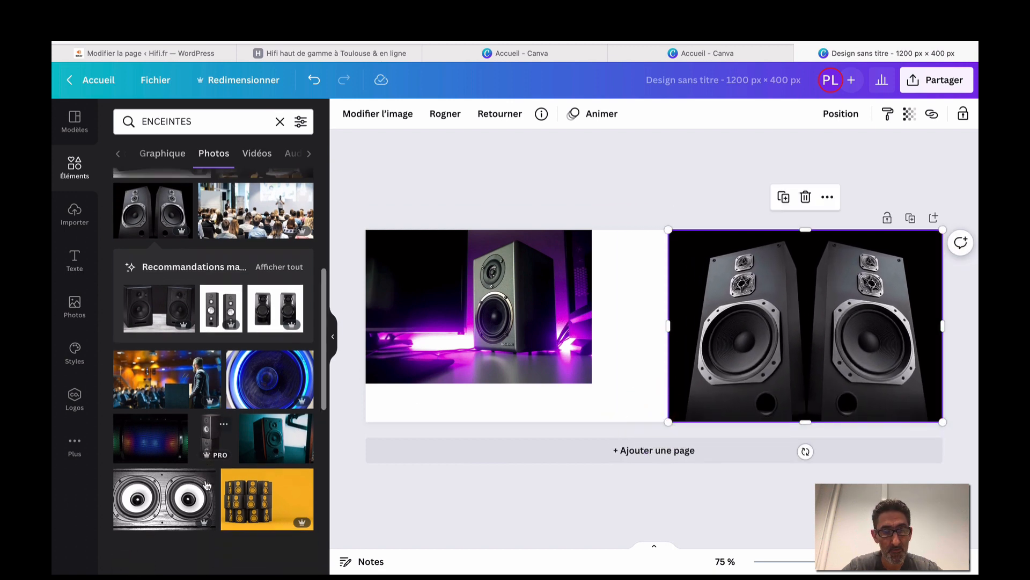
pyautogui.scroll(-2, 208, 485)
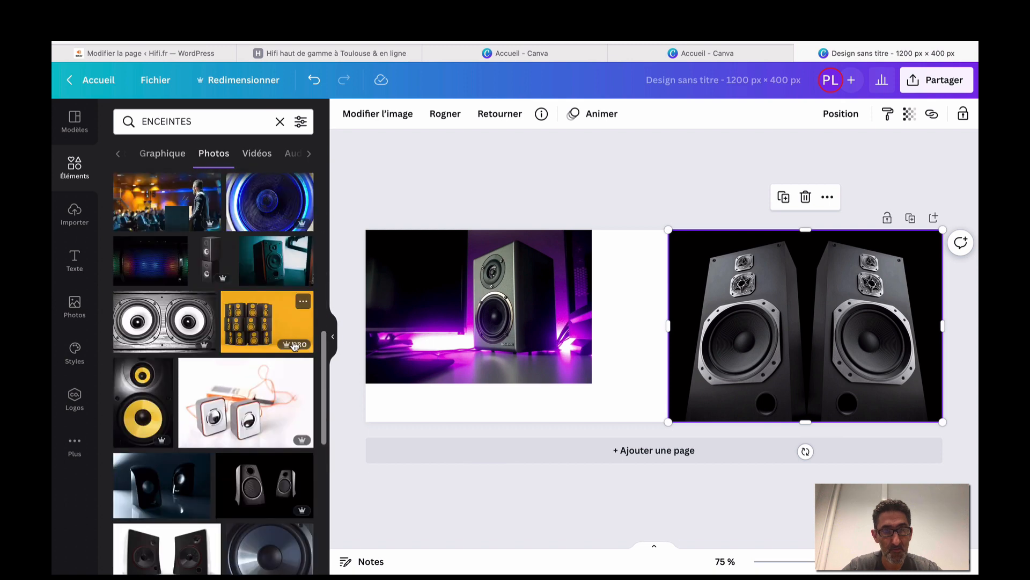
pyautogui.scroll(-3, 258, 385)
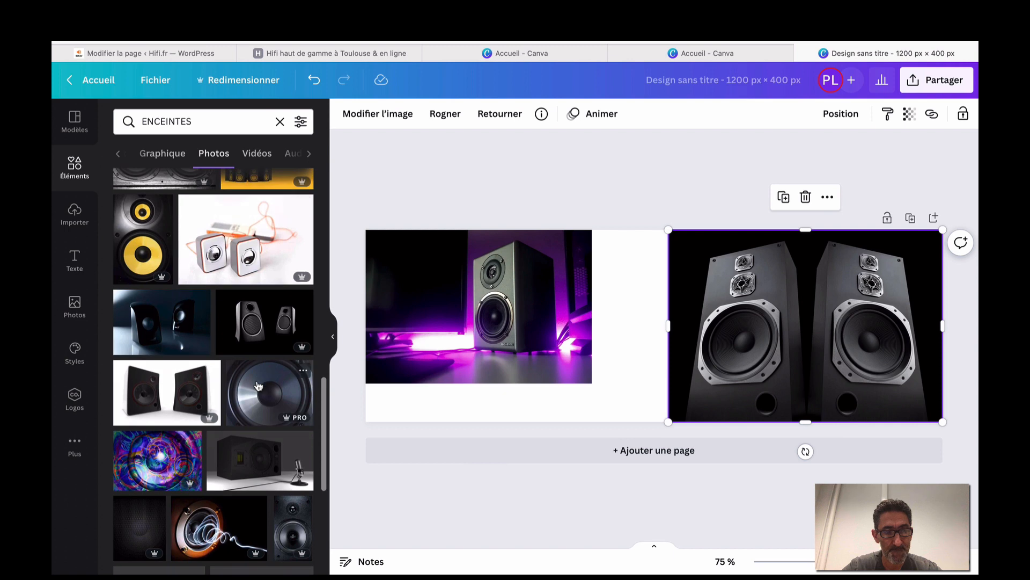
pyautogui.scroll(-1, 258, 452)
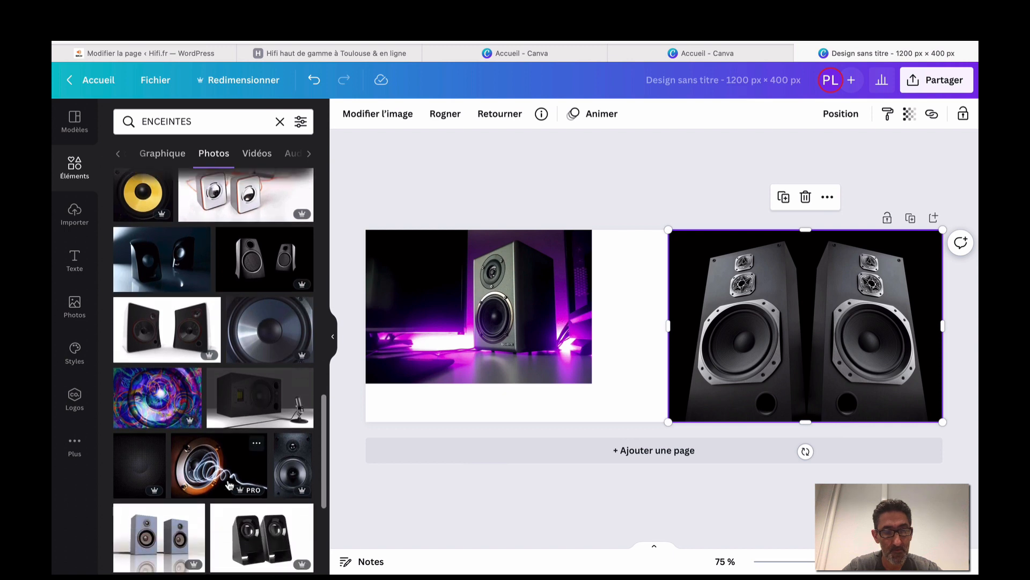
# Add the orange swirl speaker photo and roughly position and enlarge it on the banner.
pyautogui.click(231, 465)
pyautogui.moveTo(630, 308); pyautogui.dragTo(603, 290)
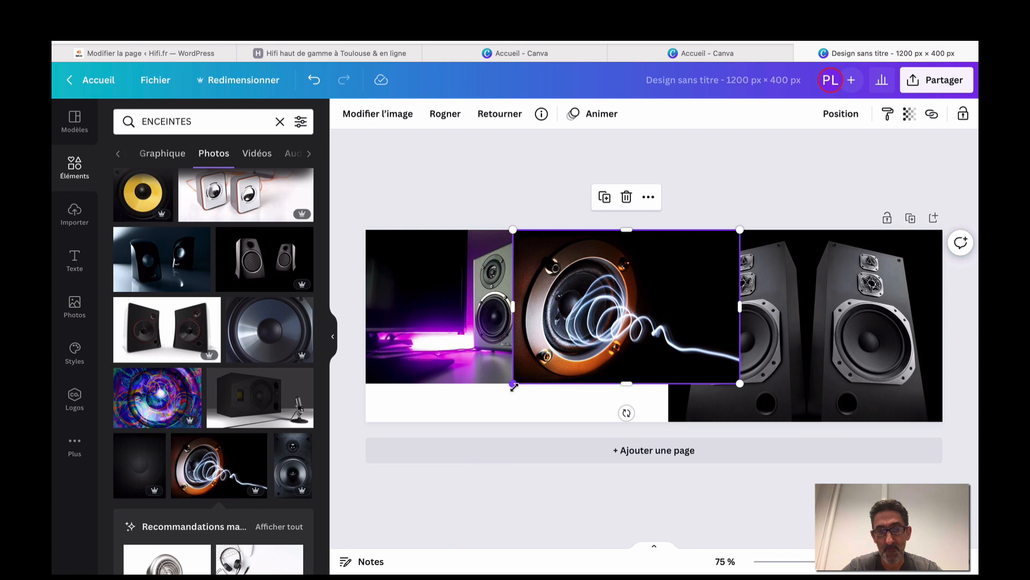
pyautogui.moveTo(514, 385); pyautogui.dragTo(490, 400)
pyautogui.moveTo(566, 358); pyautogui.dragTo(562, 393)
# Move the swirl photo to cover the banner's left and shift the enlarged purple photo toward the middle.
pyautogui.click(456, 275)
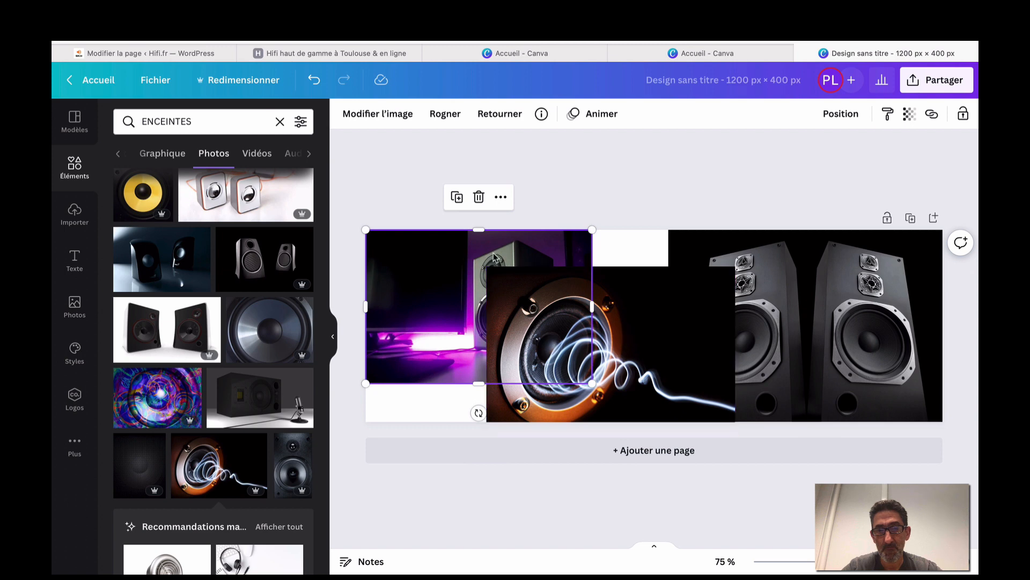
pyautogui.click(683, 332)
pyautogui.moveTo(684, 332); pyautogui.dragTo(504, 330)
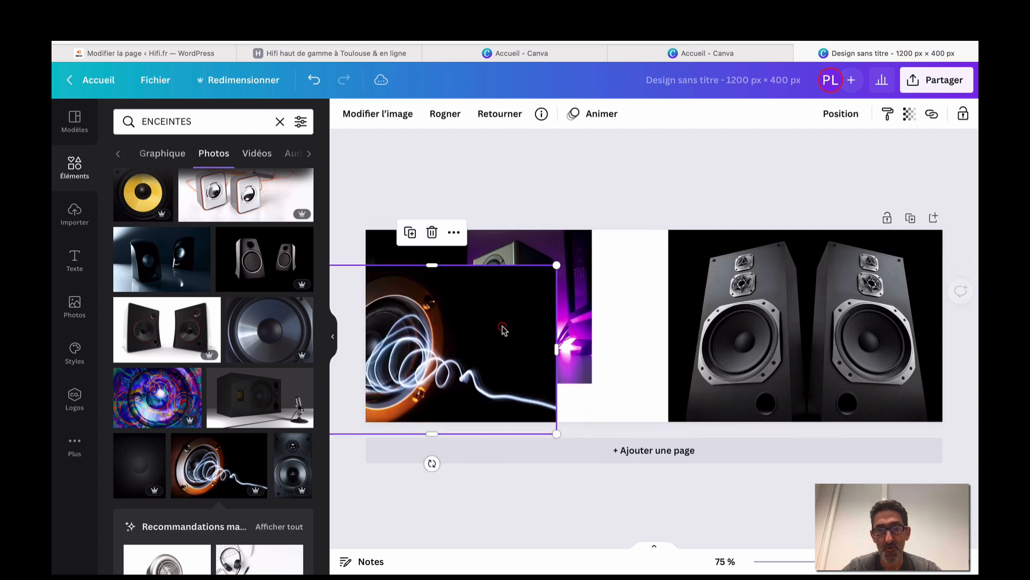
pyautogui.moveTo(576, 255); pyautogui.dragTo(672, 273)
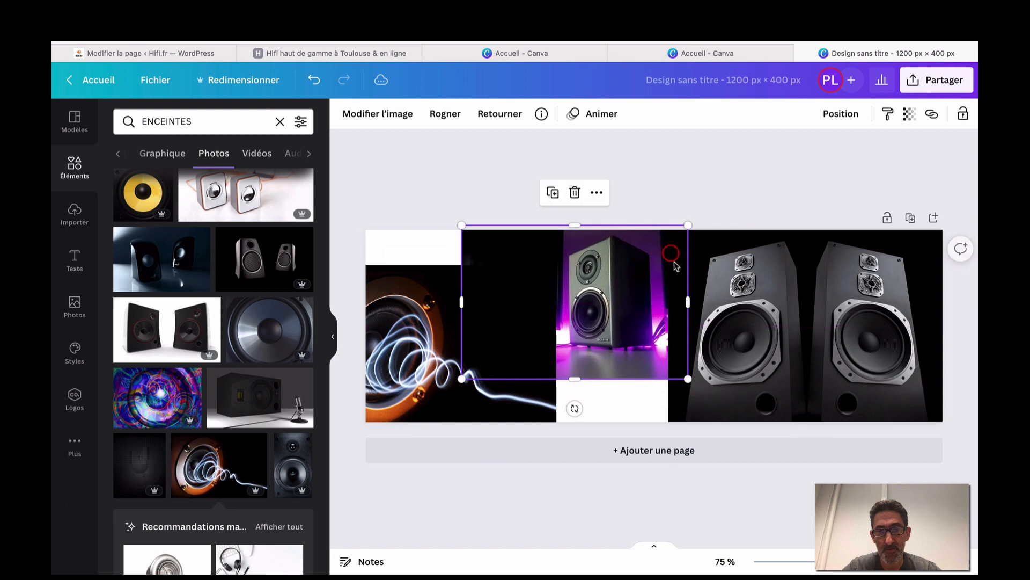
pyautogui.moveTo(686, 378); pyautogui.dragTo(769, 446)
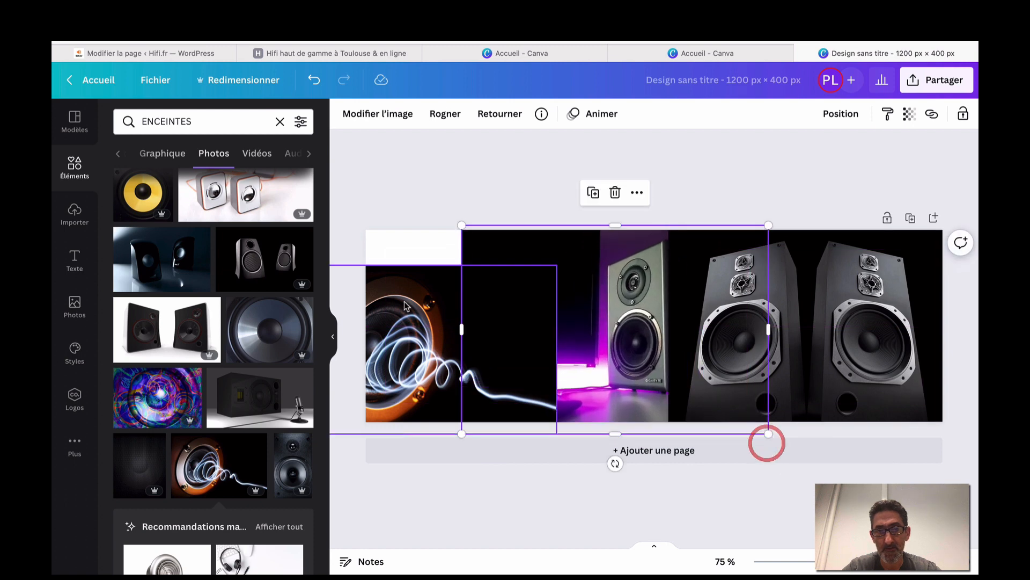
pyautogui.moveTo(385, 296); pyautogui.dragTo(444, 261)
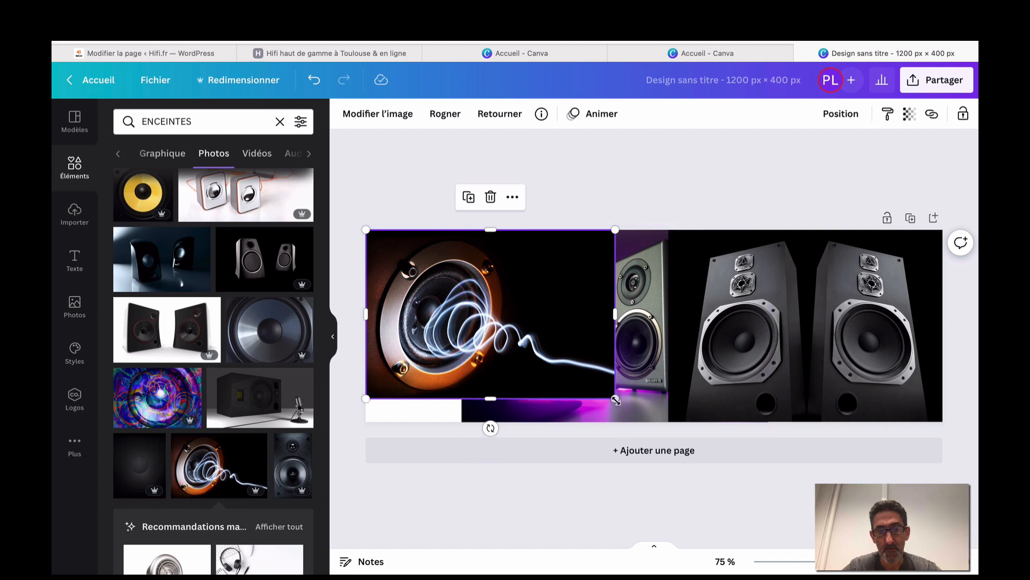
pyautogui.moveTo(615, 399); pyautogui.dragTo(646, 433)
# Bring the purple speaker photo in front of the swirl photo and narrow it from its left side.
pyautogui.click(661, 402)
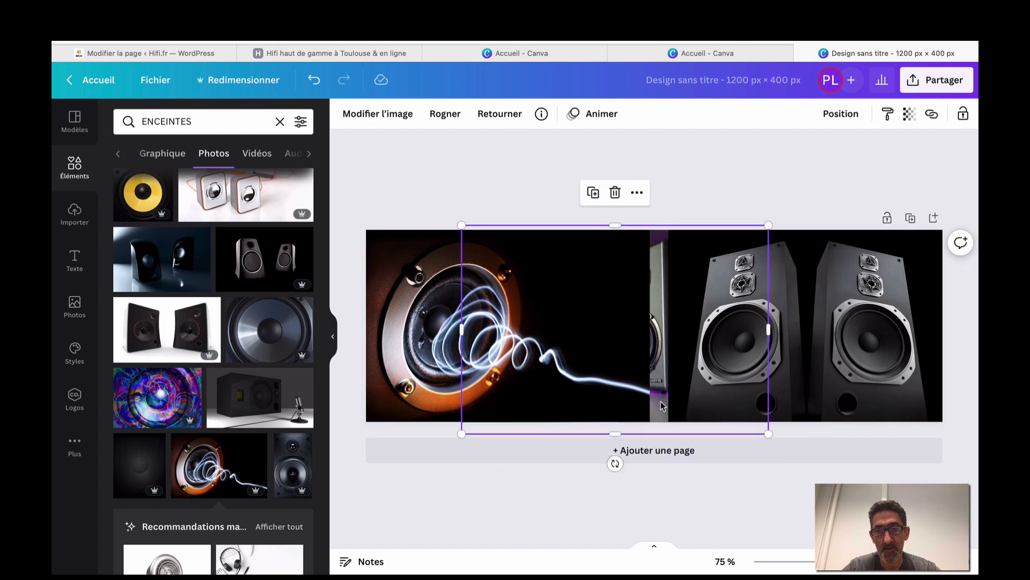
pyautogui.click(840, 115)
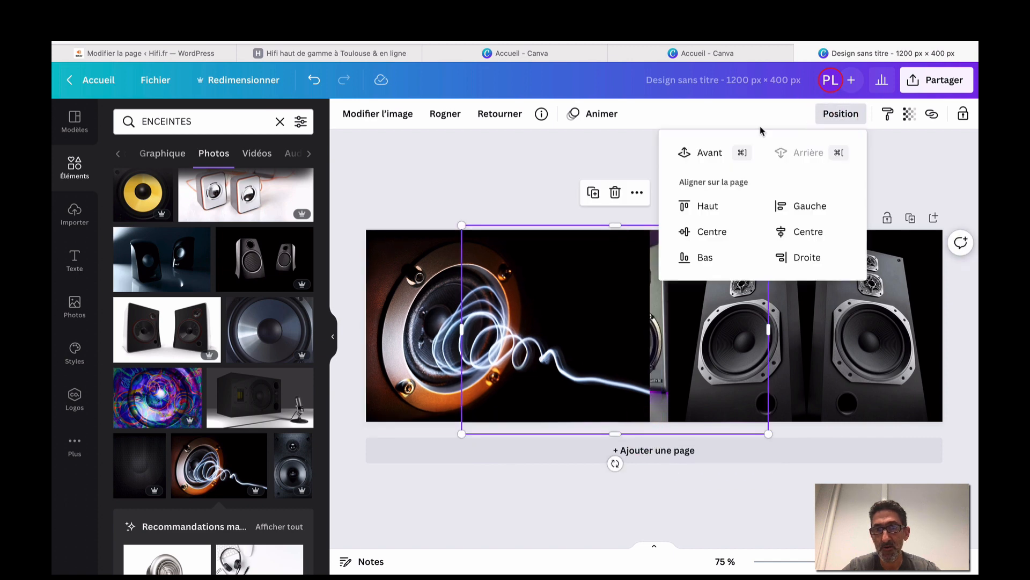
pyautogui.click(703, 153)
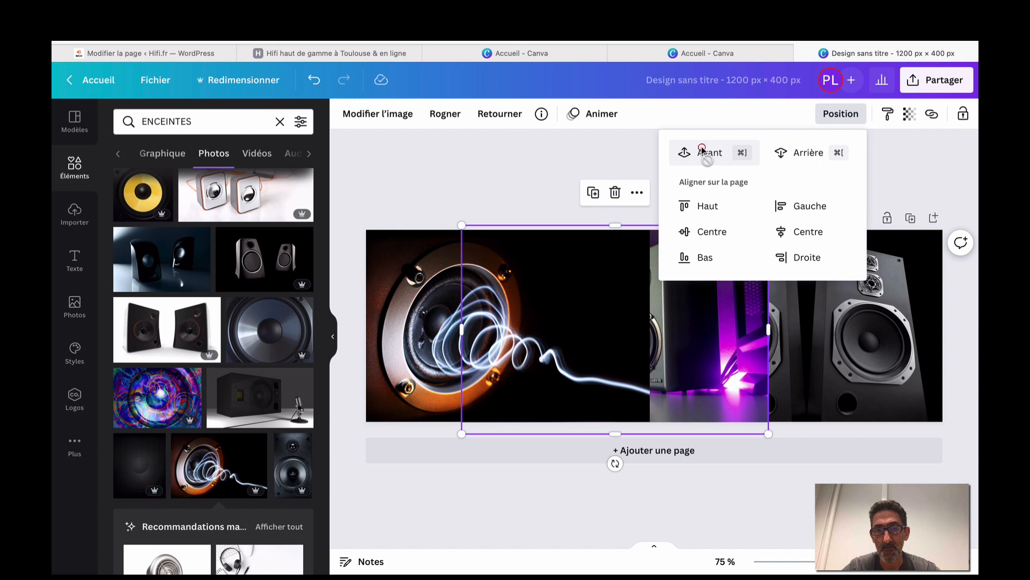
pyautogui.click(702, 151)
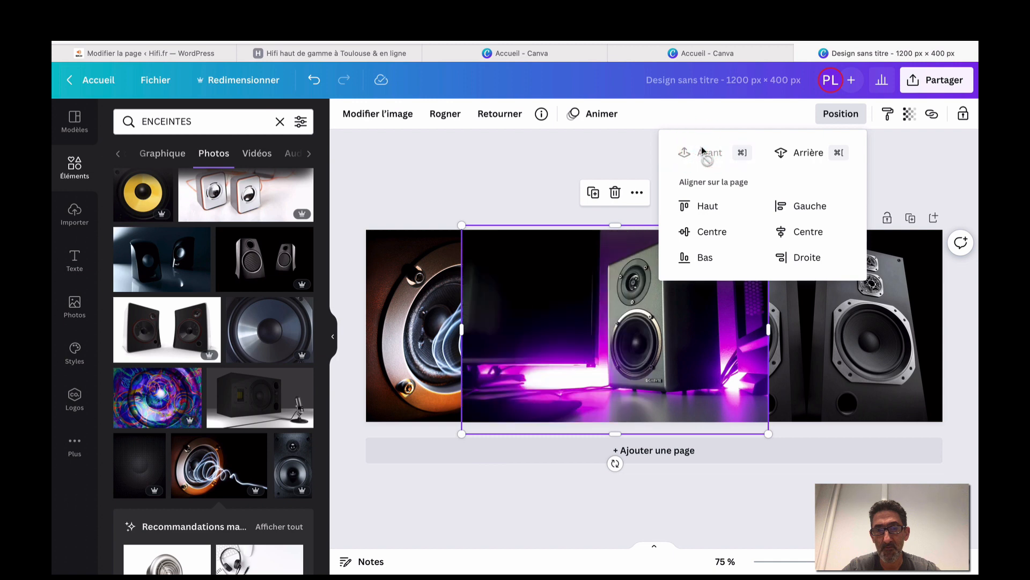
pyautogui.click(467, 188)
pyautogui.click(527, 181)
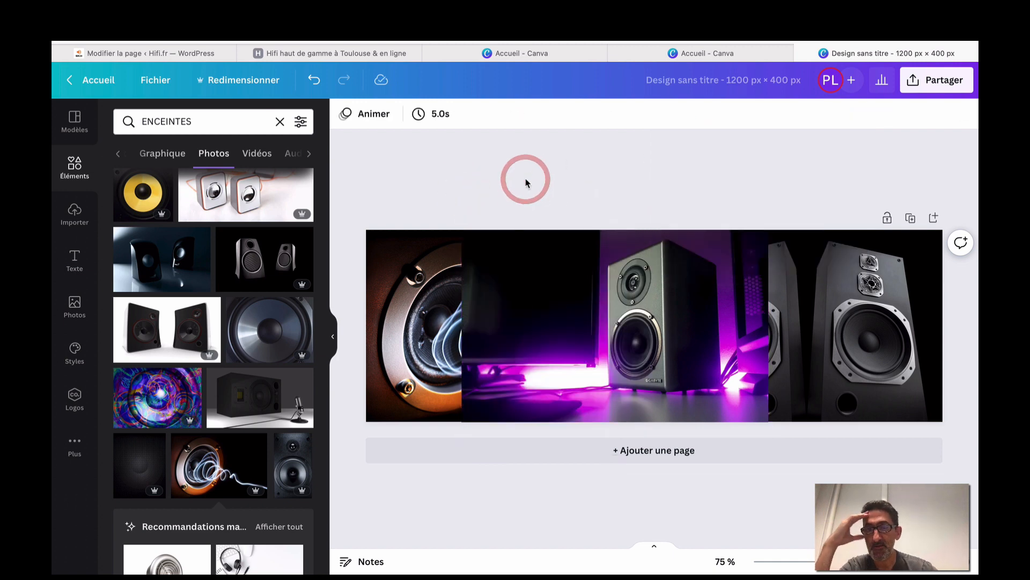
pyautogui.click(523, 304)
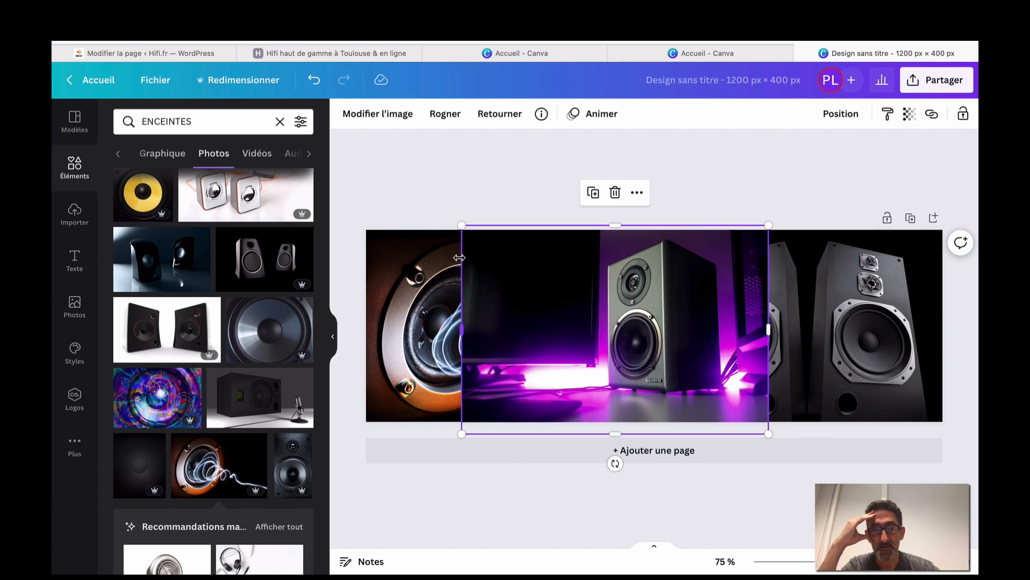
pyautogui.moveTo(462, 324); pyautogui.dragTo(595, 335)
# Nudge the purple photo left and enlarge the twin-speaker photo past the right edge to close gaps.
pyautogui.click(591, 191)
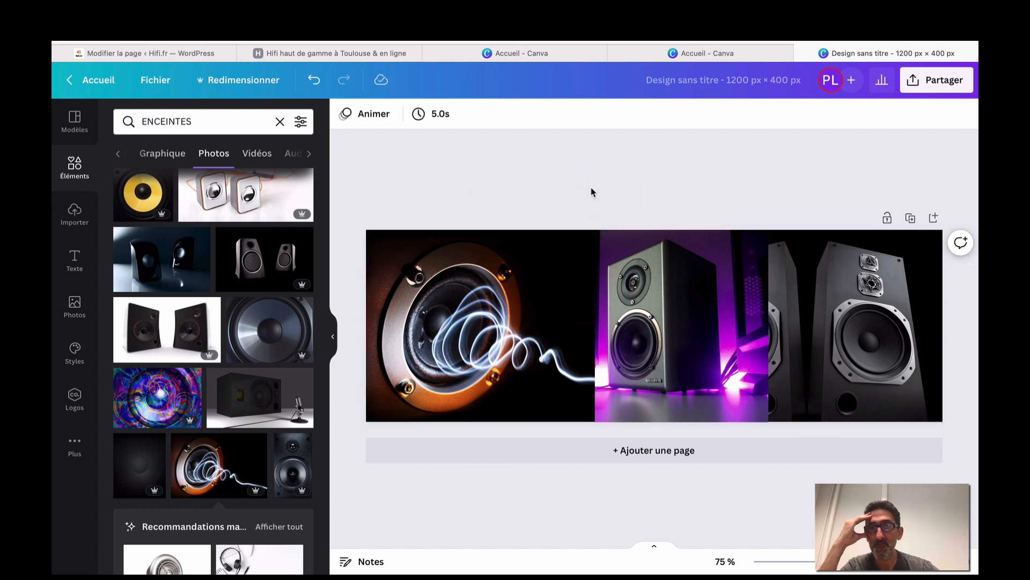
pyautogui.click(665, 305)
pyautogui.moveTo(665, 305); pyautogui.dragTo(648, 305)
pyautogui.click(804, 310)
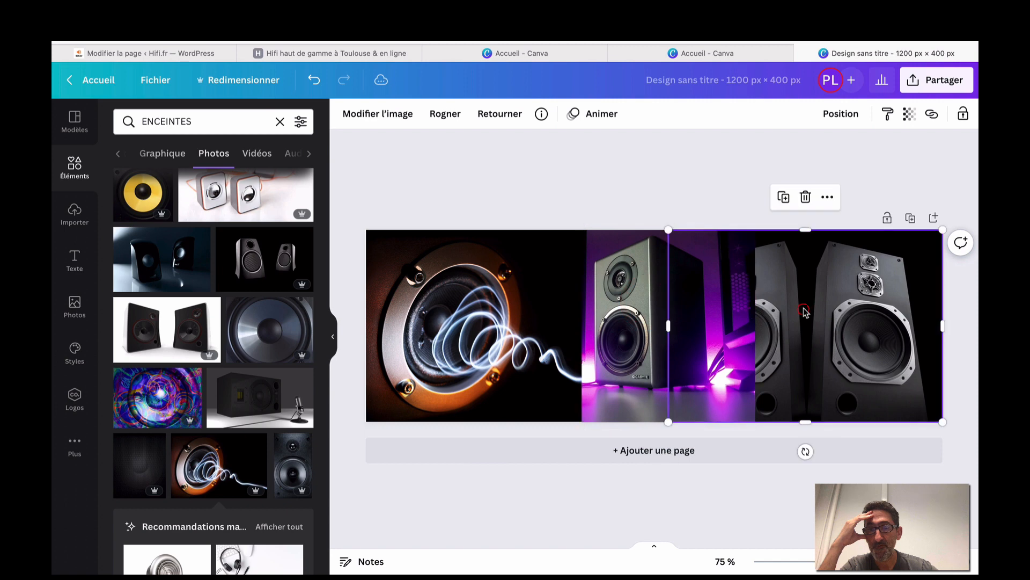
pyautogui.moveTo(804, 310); pyautogui.dragTo(890, 314)
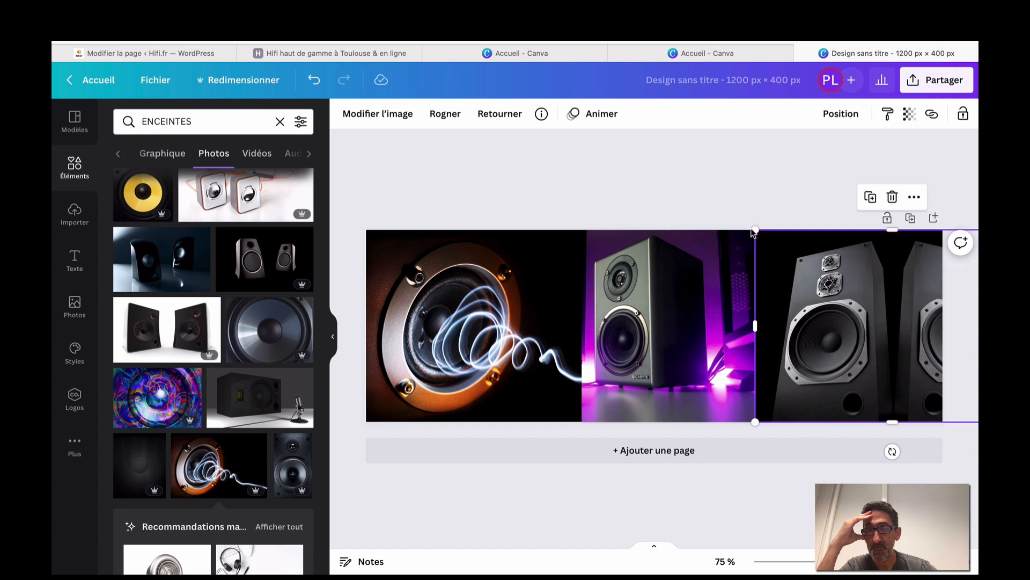
pyautogui.moveTo(738, 217); pyautogui.dragTo(731, 177)
pyautogui.moveTo(875, 281); pyautogui.dragTo(770, 299)
pyautogui.click(673, 160)
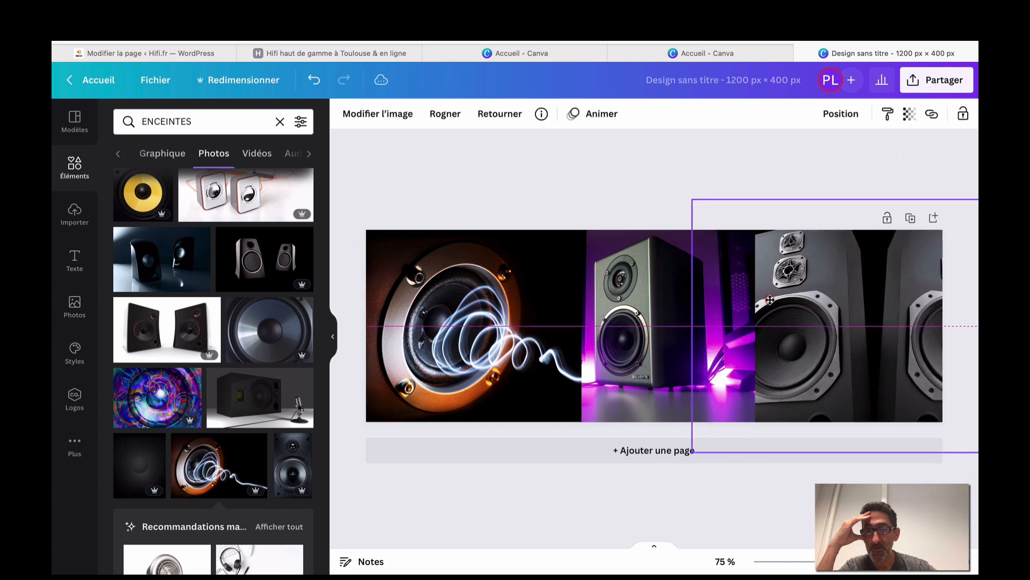
pyautogui.click(653, 165)
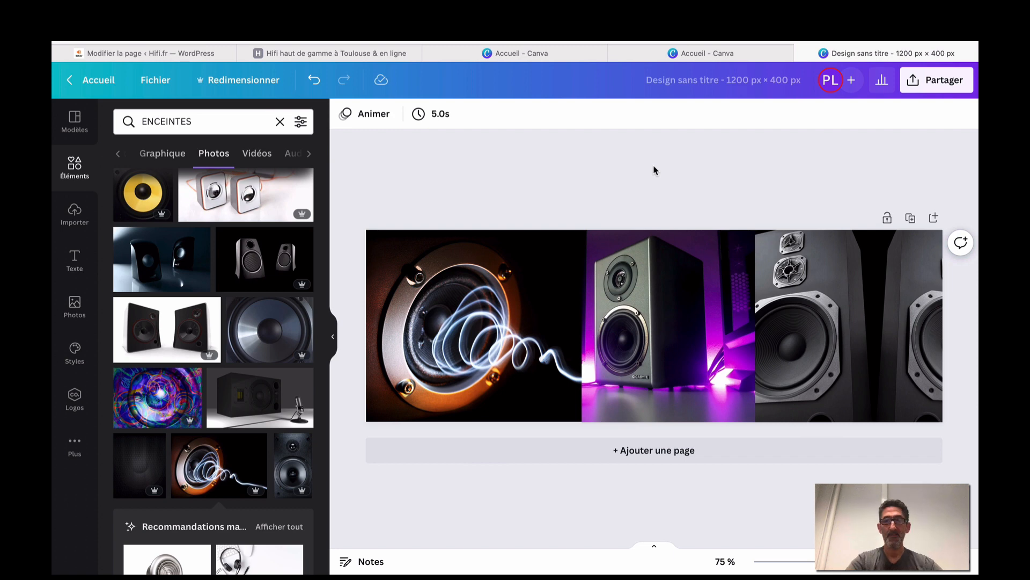
pyautogui.click(938, 80)
# Download the banner from the share menu as a 1200 × 400 px PNG.
pyautogui.click(864, 257)
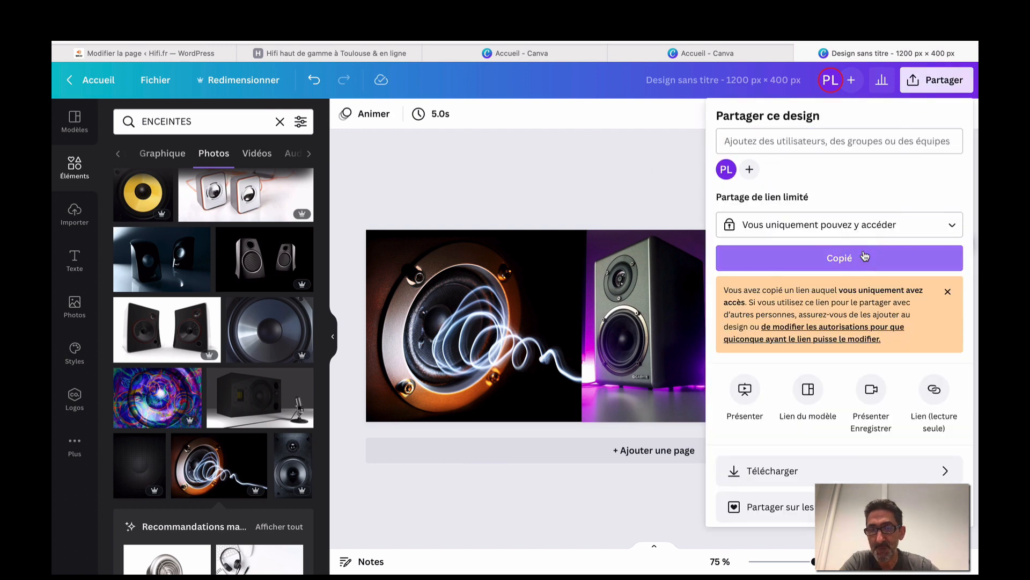
pyautogui.click(821, 471)
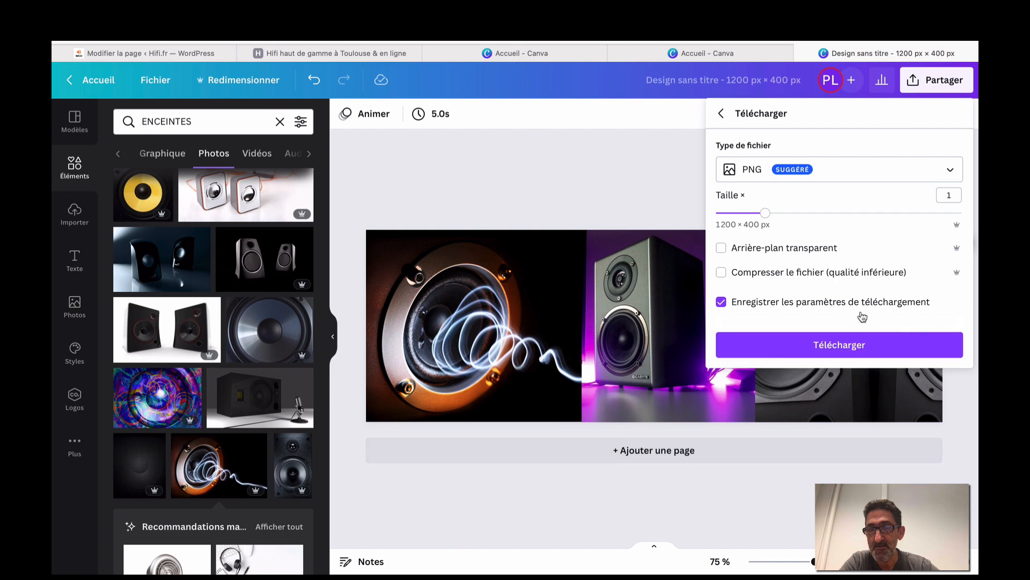
pyautogui.click(861, 344)
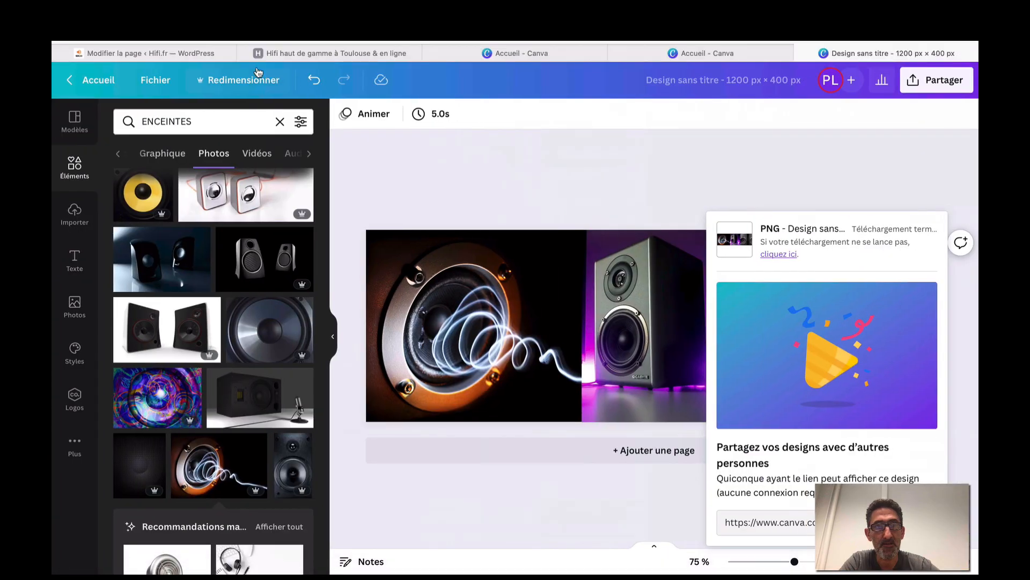
# Upload the Canva speaker banner file into the empty Image block on the accueil page.
pyautogui.click(219, 54)
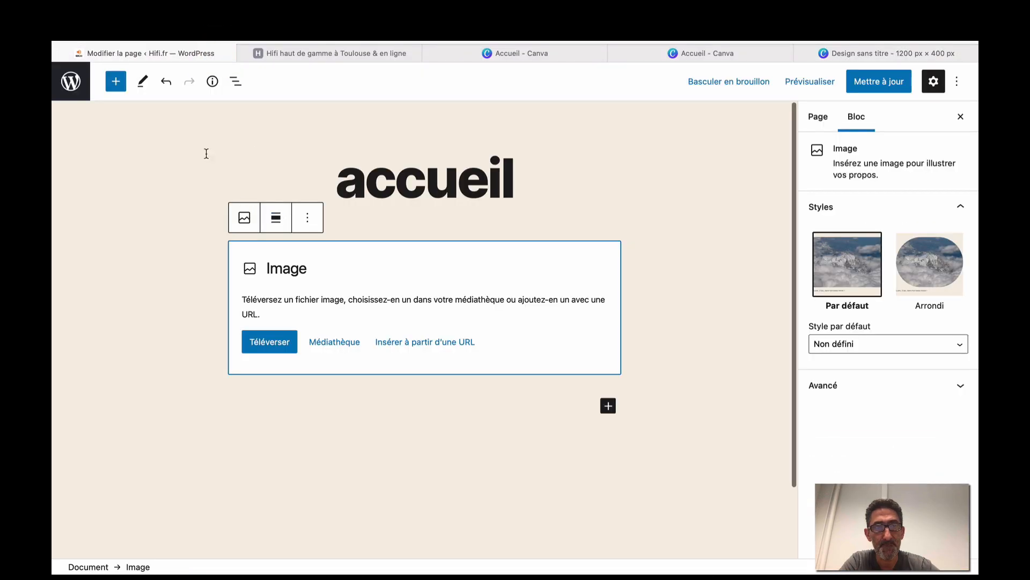
pyautogui.click(278, 346)
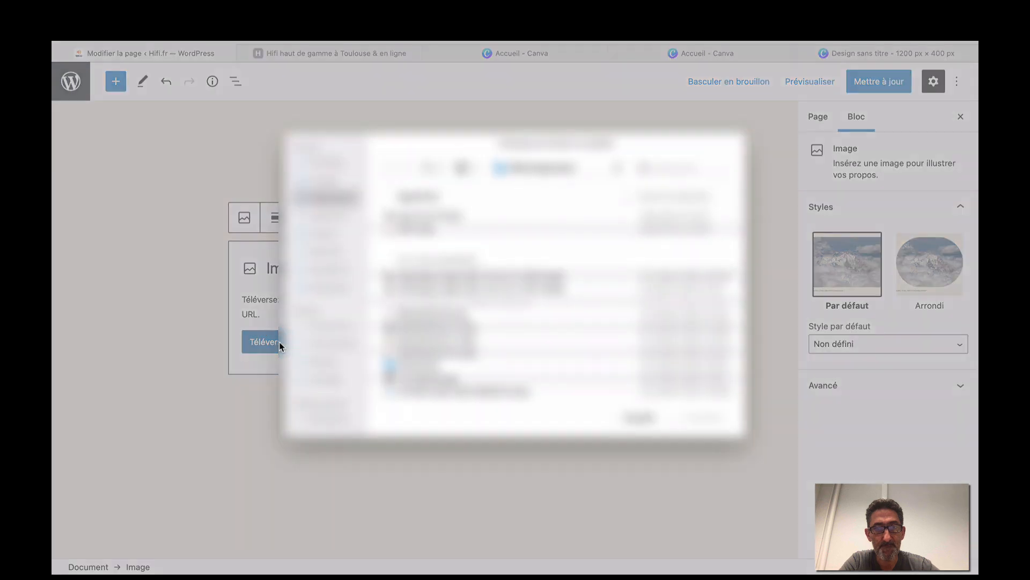
pyautogui.click(416, 215)
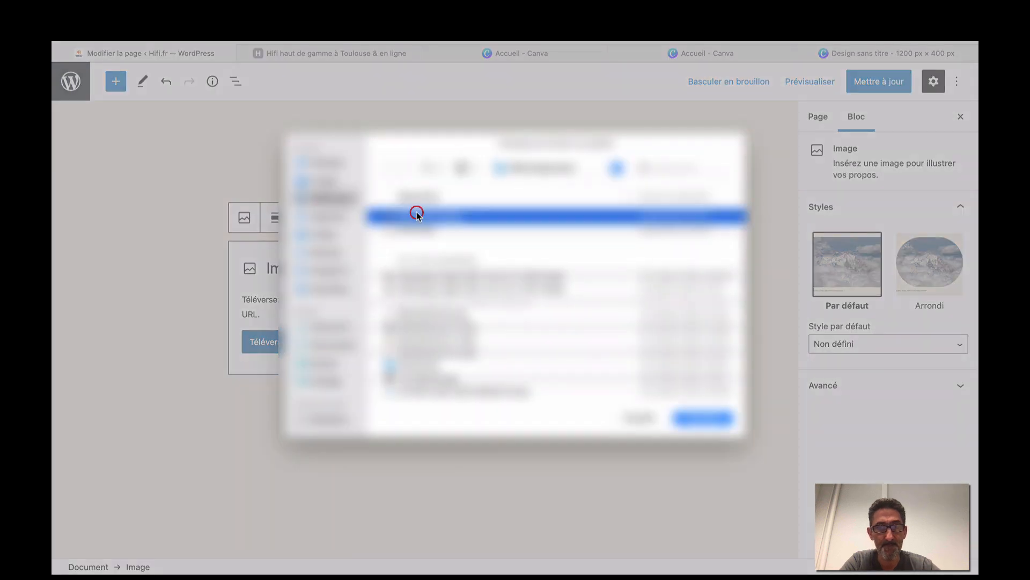
pyautogui.click(692, 416)
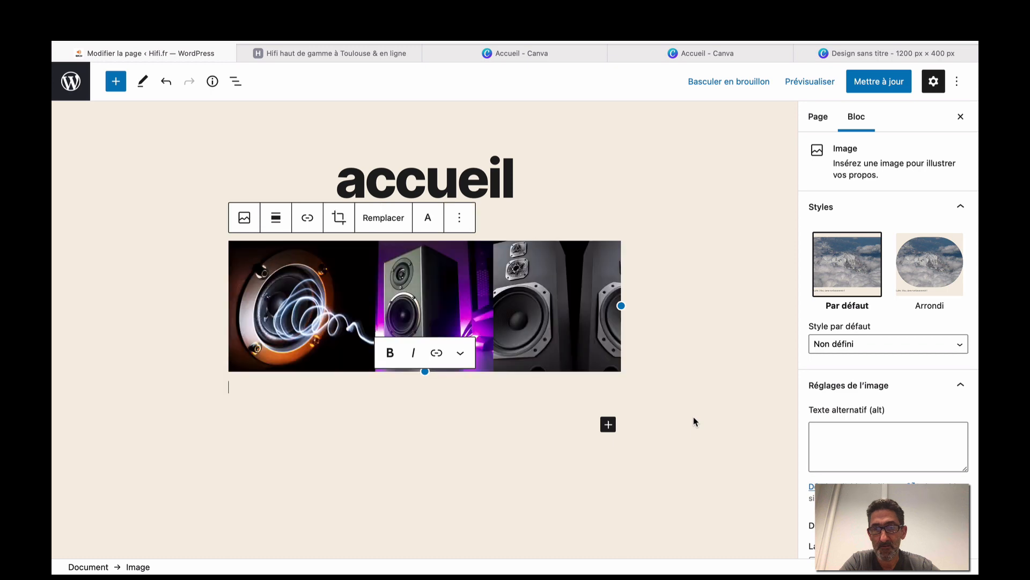
# Give the banner image the alt text 'Grande photo montage accueil'.
pyautogui.scroll(-2, 694, 416)
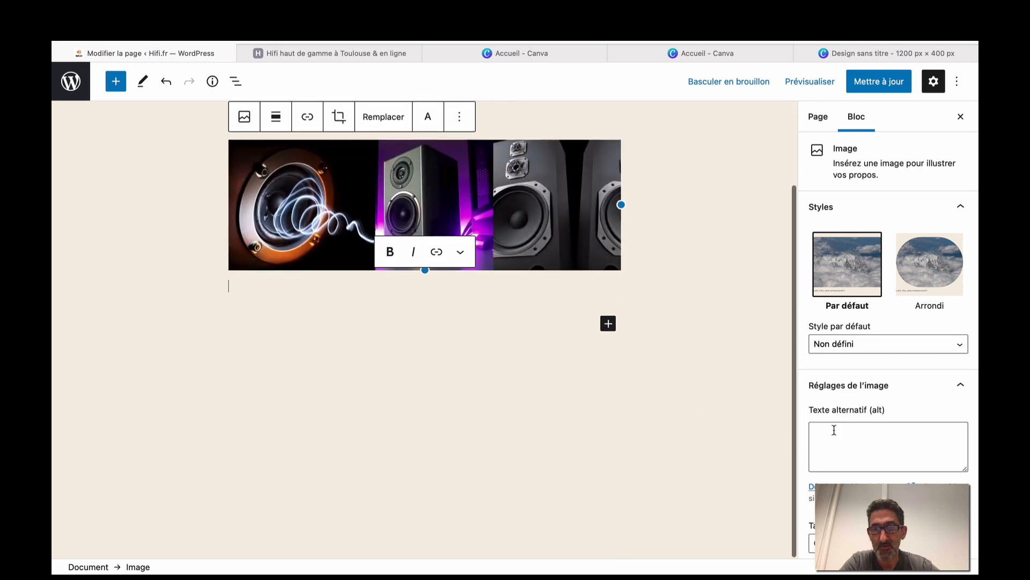
pyautogui.scroll(-3, 832, 427)
pyautogui.scroll(3, 833, 429)
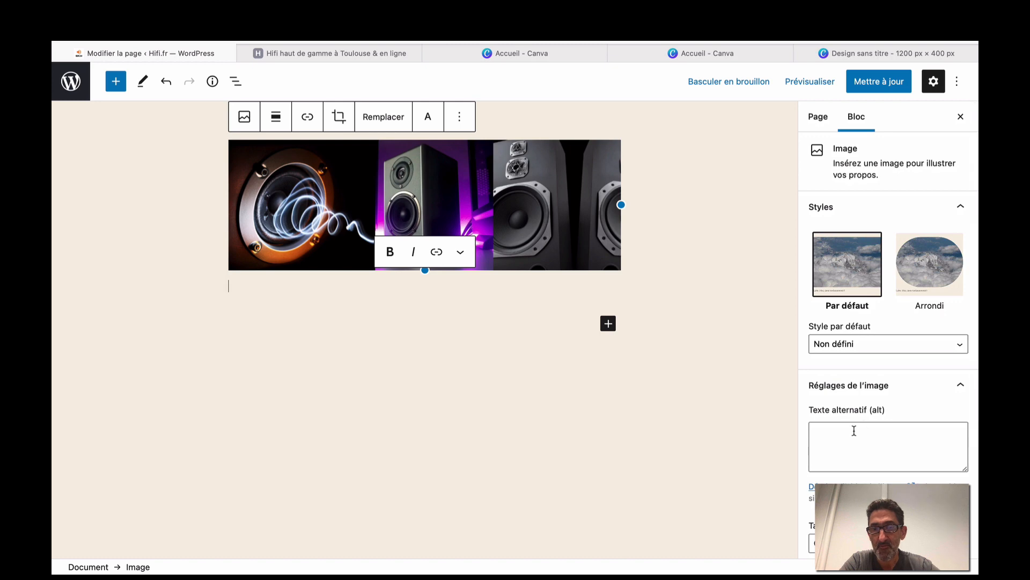
pyautogui.click(854, 430)
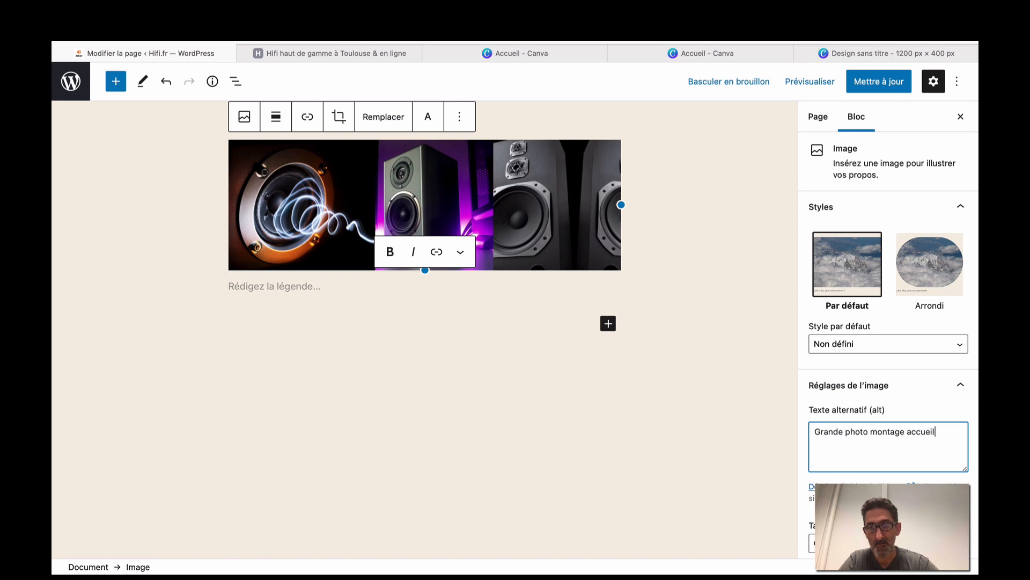
pyautogui.scroll(-5, 863, 227)
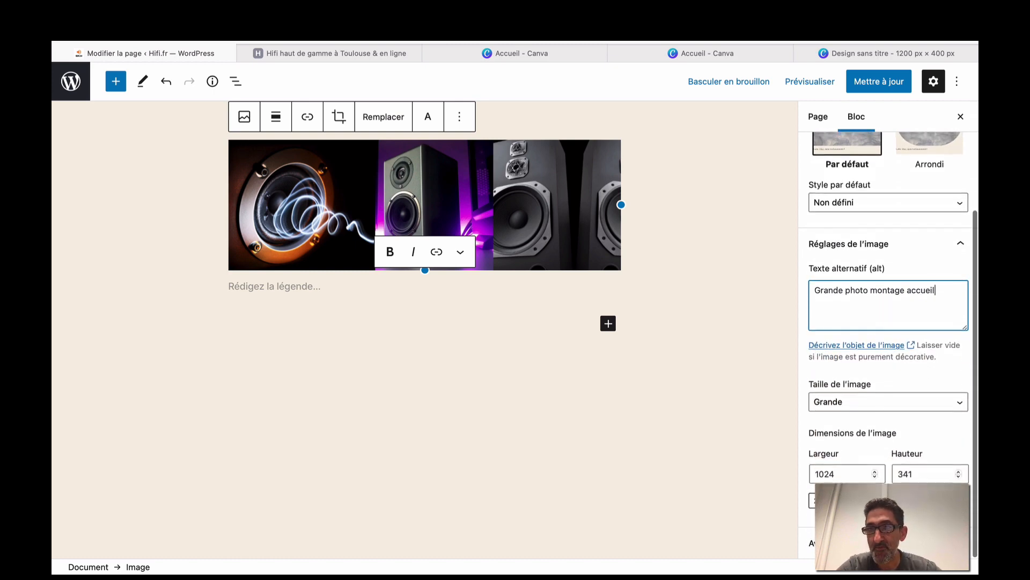
pyautogui.scroll(5, 863, 227)
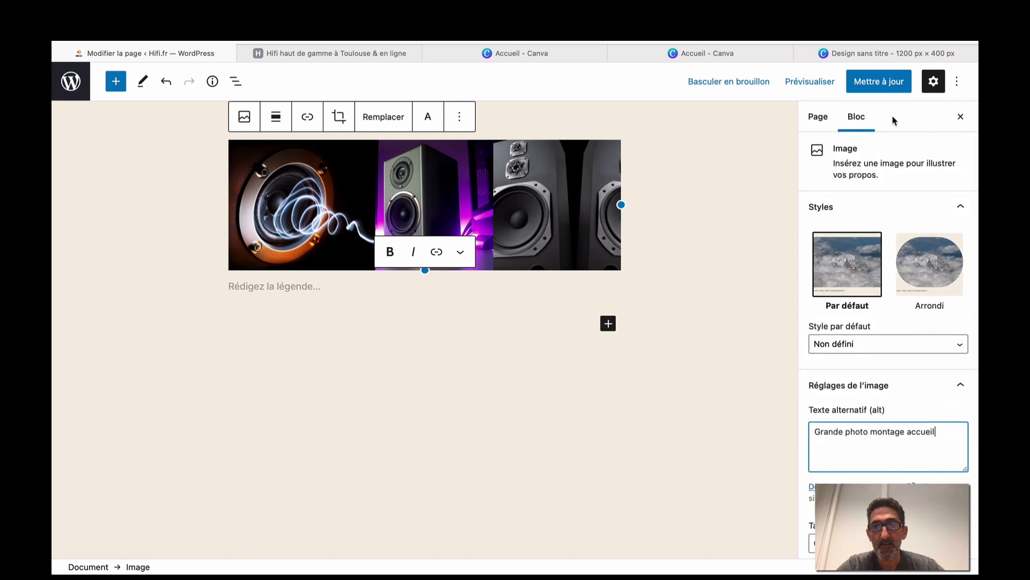
pyautogui.click(199, 220)
# Replace the title's lowercase first letter with a capital A so it reads 'Accueil'.
pyautogui.scroll(3, 200, 215)
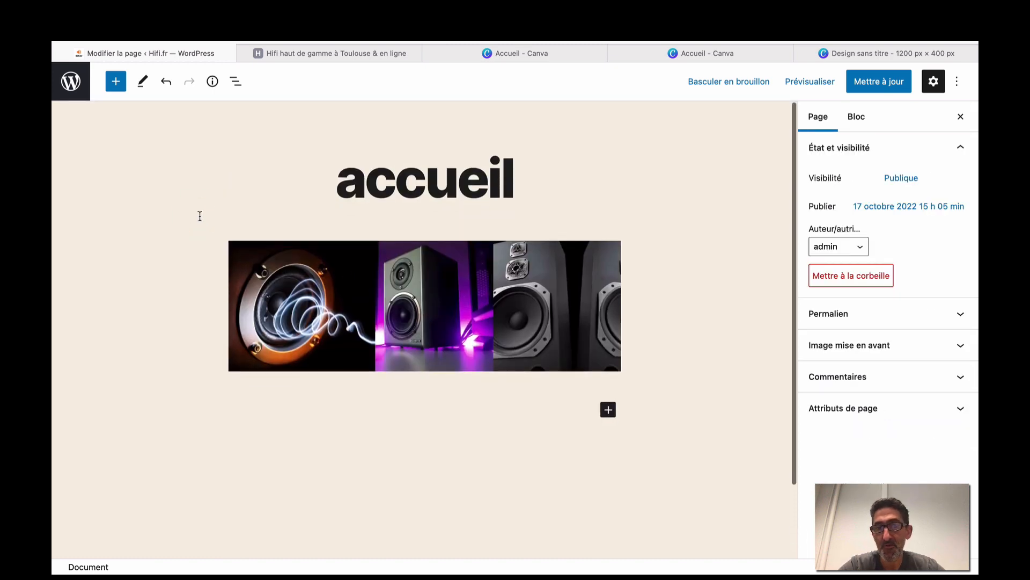
pyautogui.scroll(-3, 255, 257)
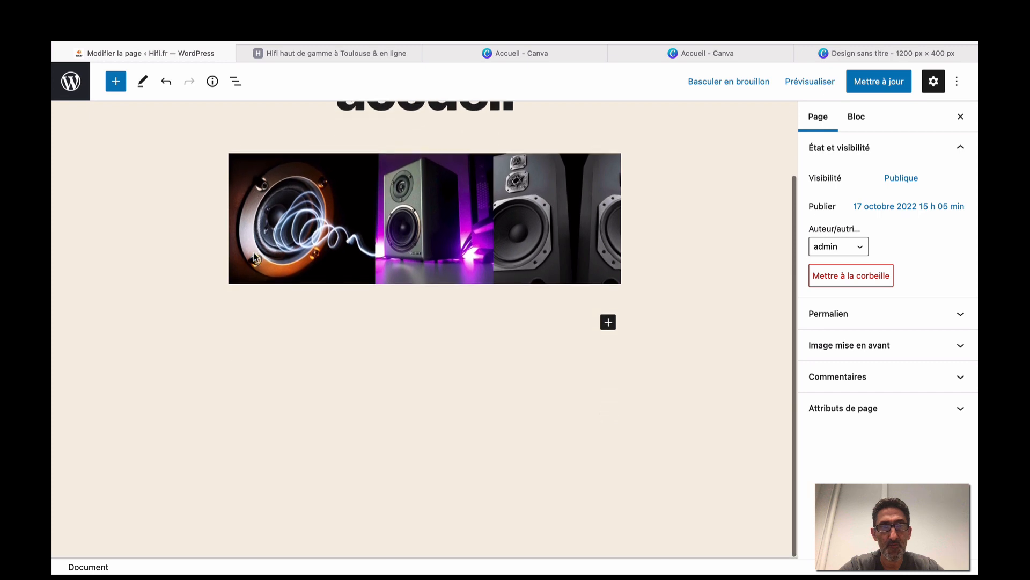
pyautogui.scroll(3, 255, 258)
pyautogui.click(364, 192)
pyautogui.press('BackSpace')
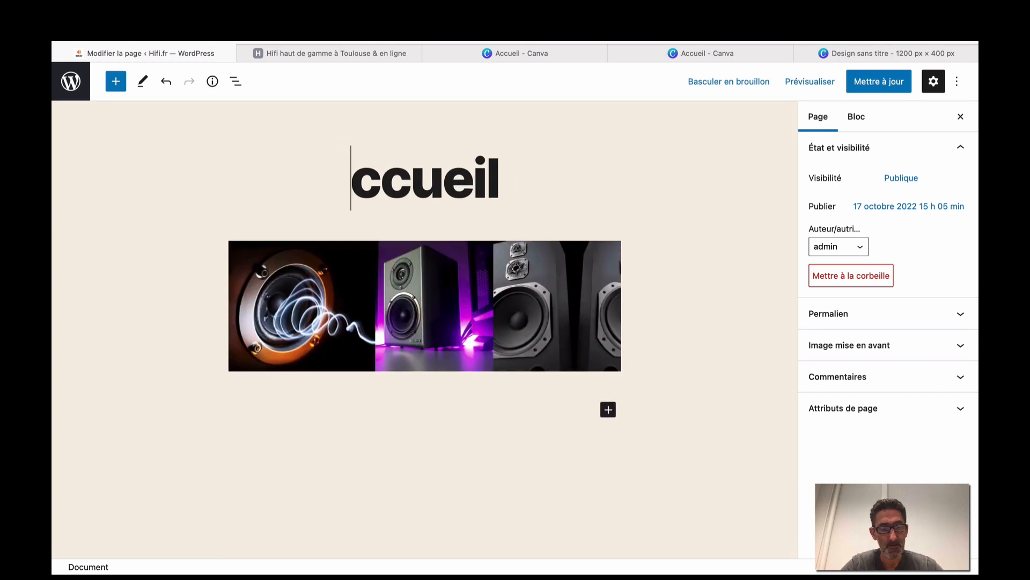
pyautogui.write('A')
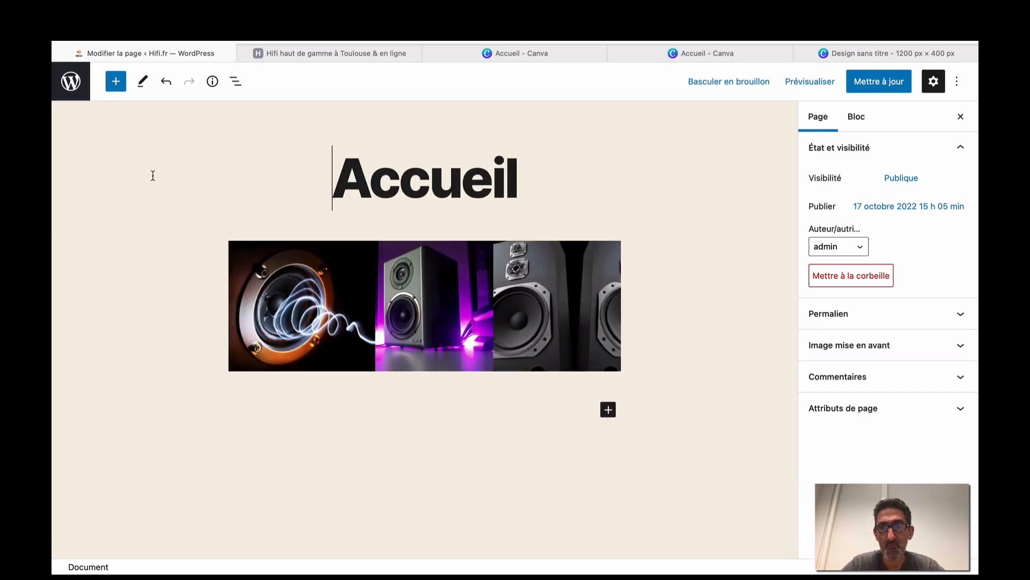
pyautogui.click(687, 174)
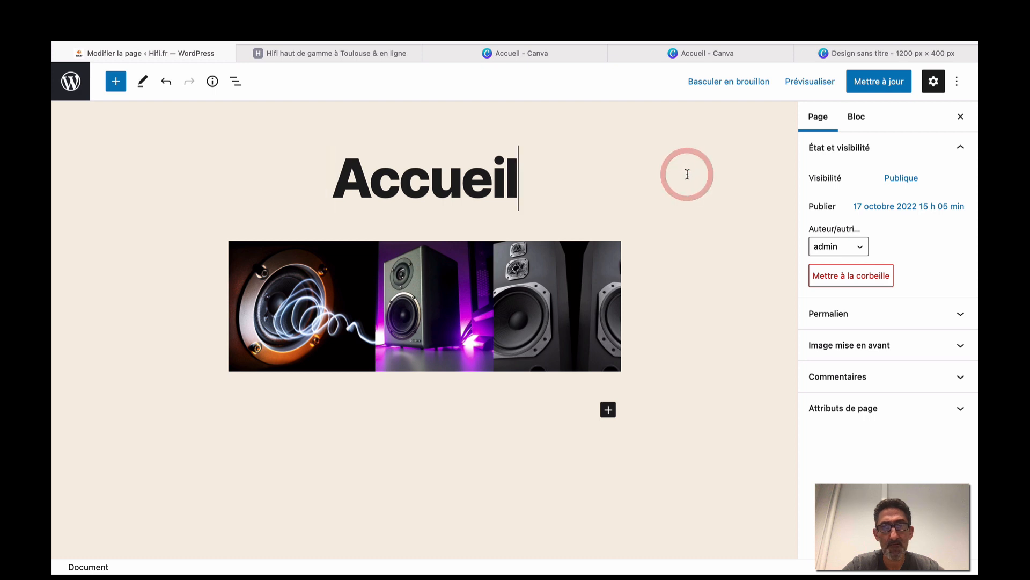
pyautogui.click(727, 86)
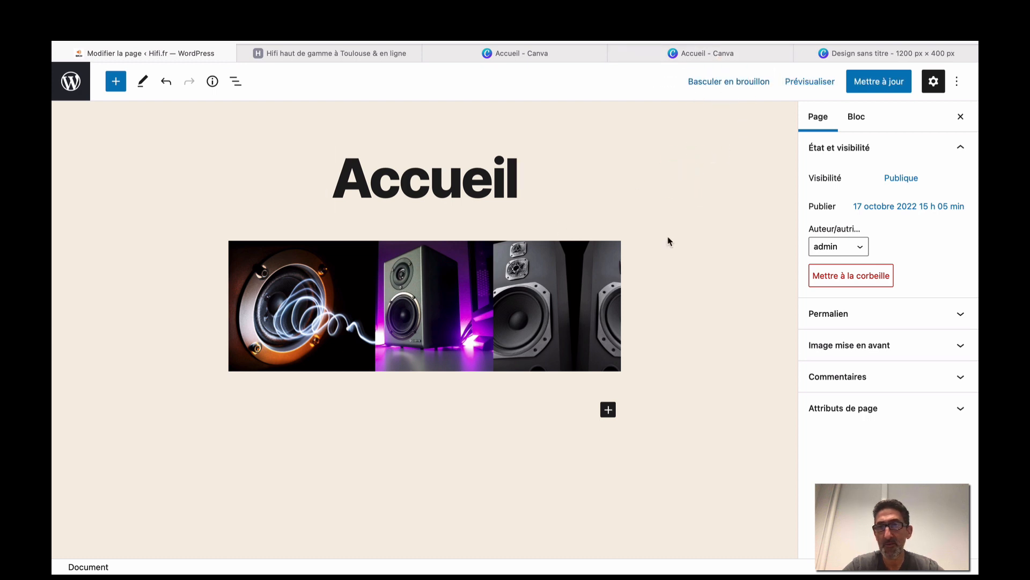
# Preview the Accueil page in a new tab and scroll through the banner down to the footer widgets.
pyautogui.click(815, 86)
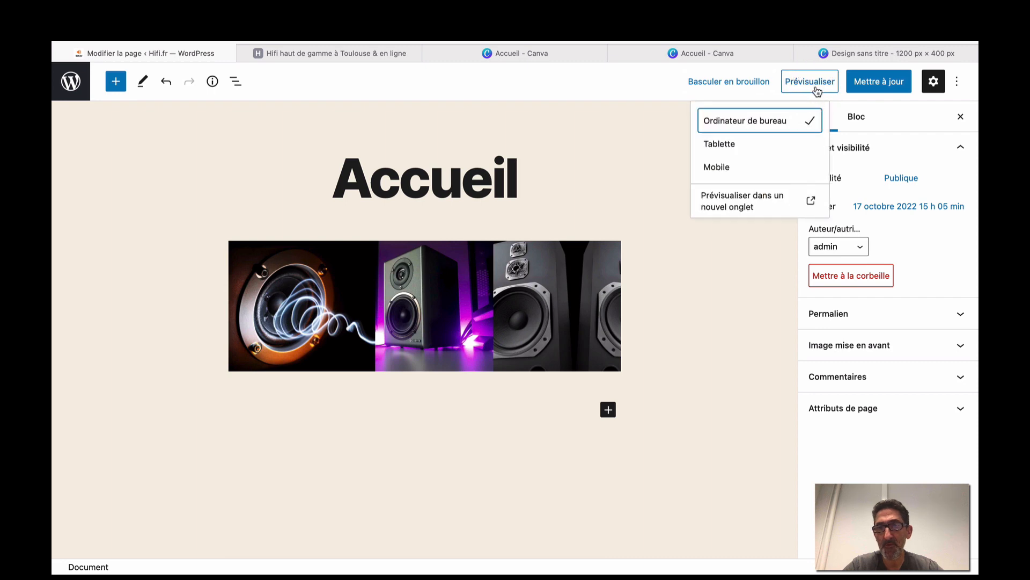
pyautogui.click(739, 193)
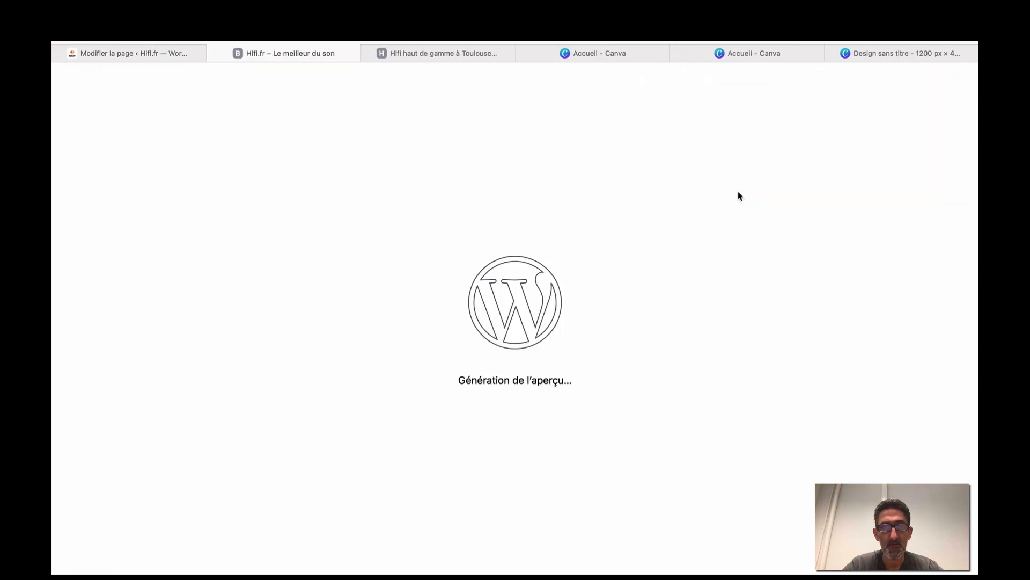
pyautogui.scroll(-5, 739, 196)
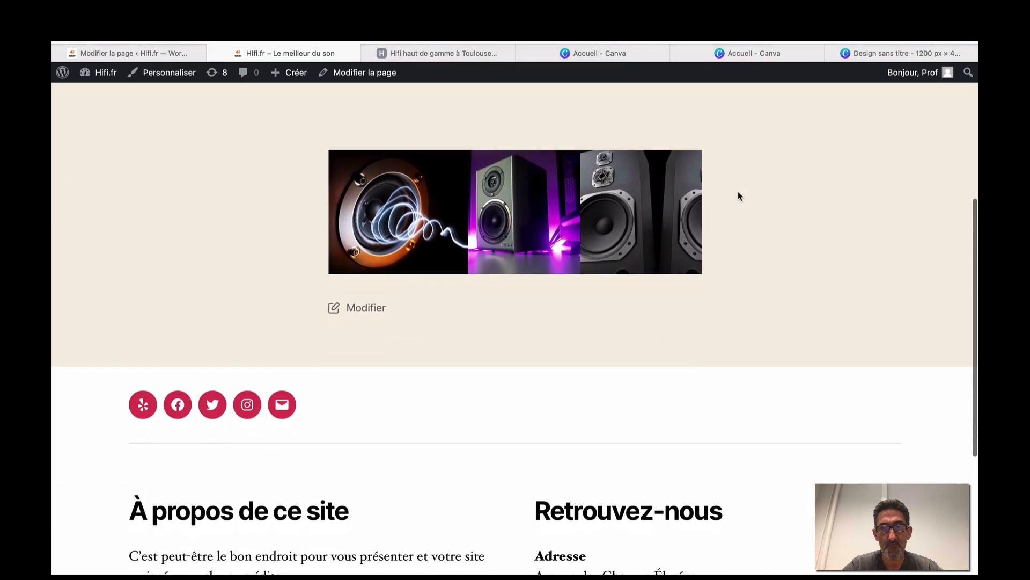
pyautogui.scroll(5, 738, 196)
pyautogui.scroll(-1, 424, 408)
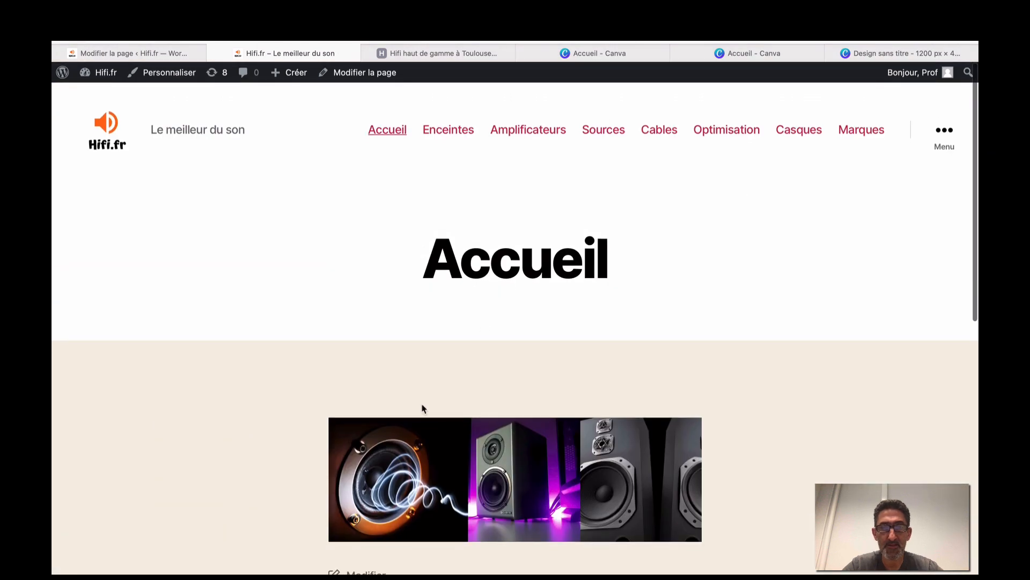
pyautogui.scroll(-5, 452, 457)
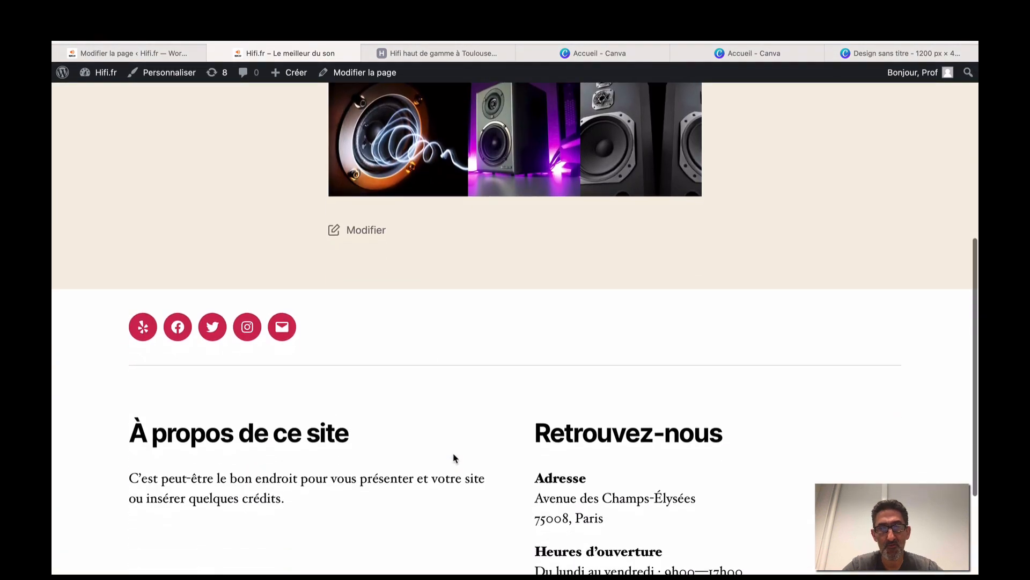
pyautogui.scroll(6, 453, 456)
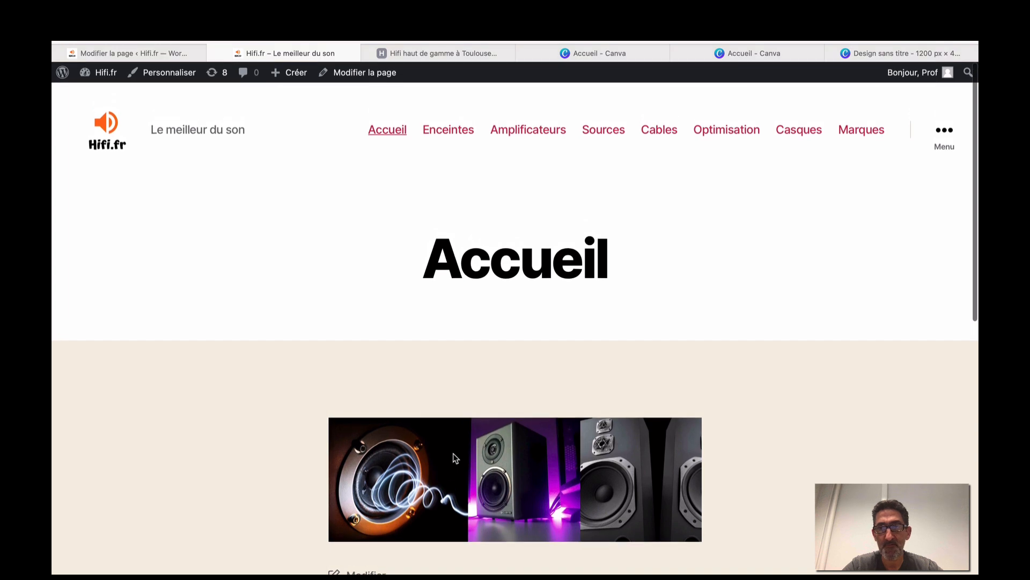
pyautogui.scroll(-4, 453, 458)
pyautogui.scroll(-1, 453, 458)
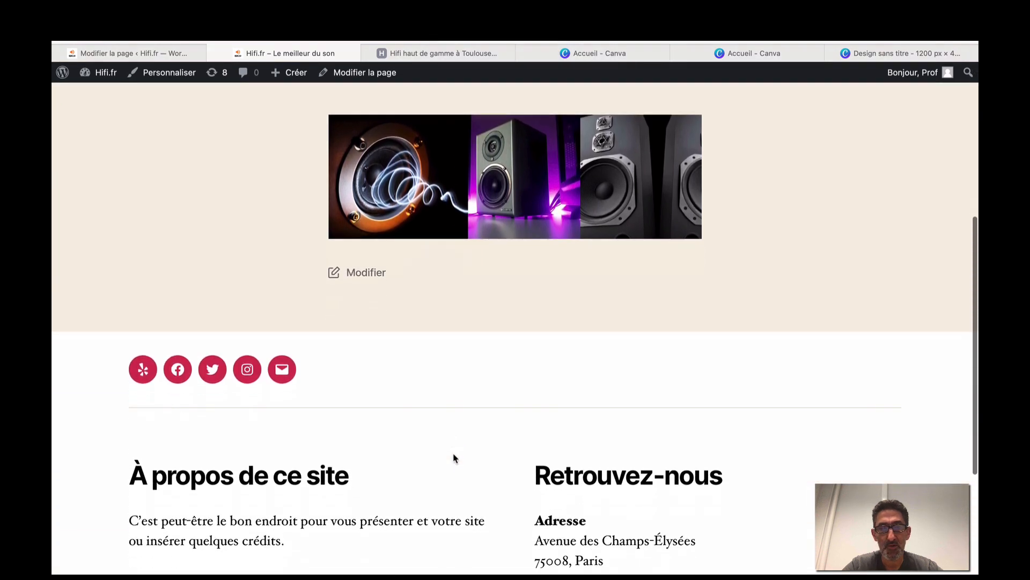
pyautogui.scroll(6, 453, 457)
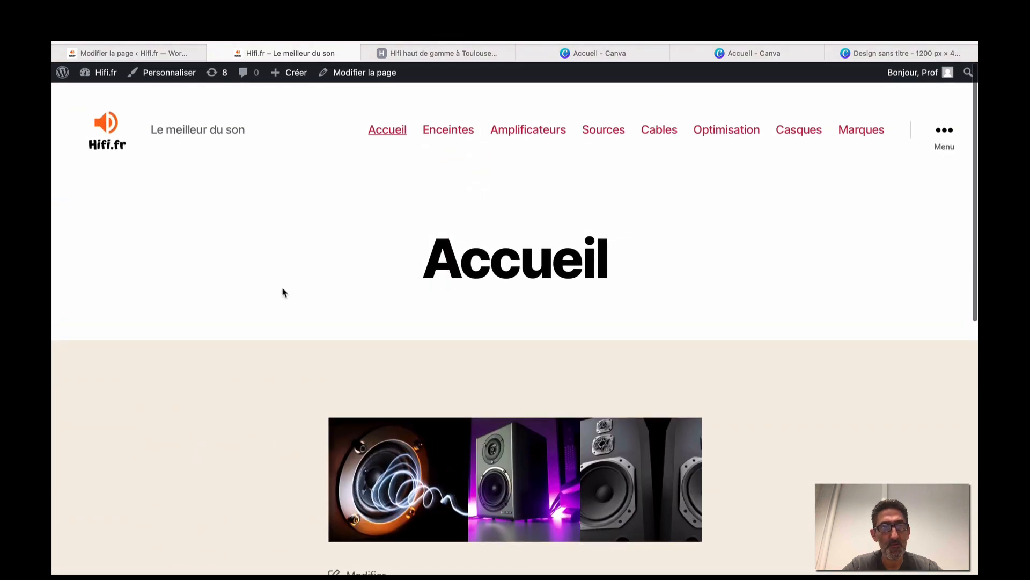
# Launch the Customizer and browse the Options du thème, Identité du site and Modèle avec bannière sections.
pyautogui.click(173, 70)
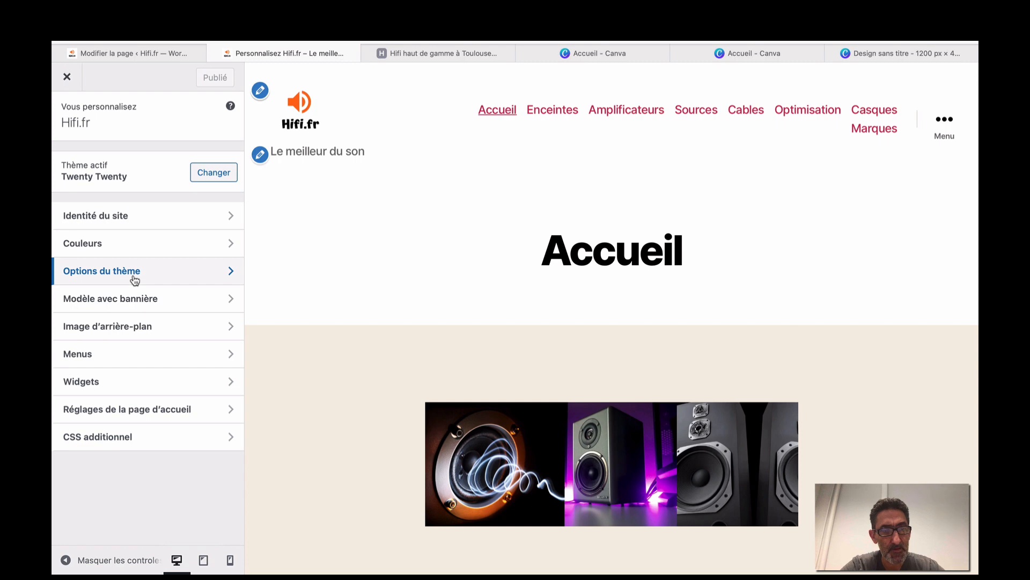
pyautogui.click(135, 281)
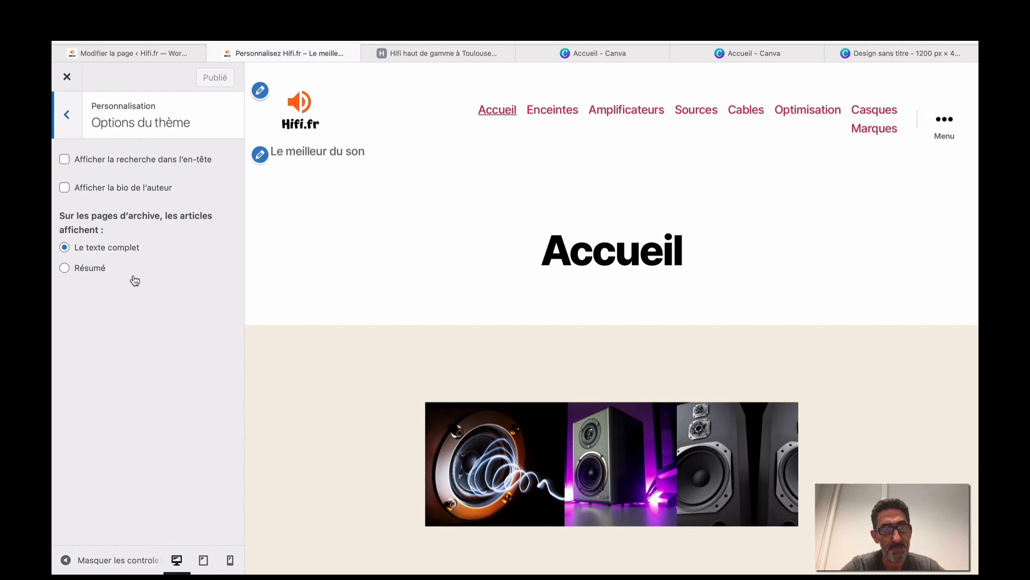
pyautogui.click(68, 134)
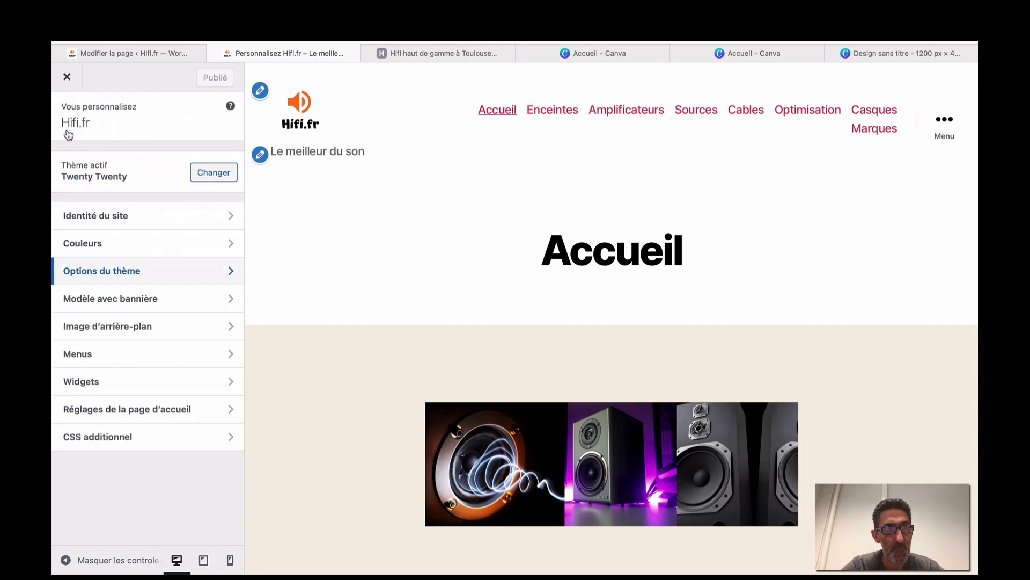
pyautogui.click(103, 225)
pyautogui.click(73, 122)
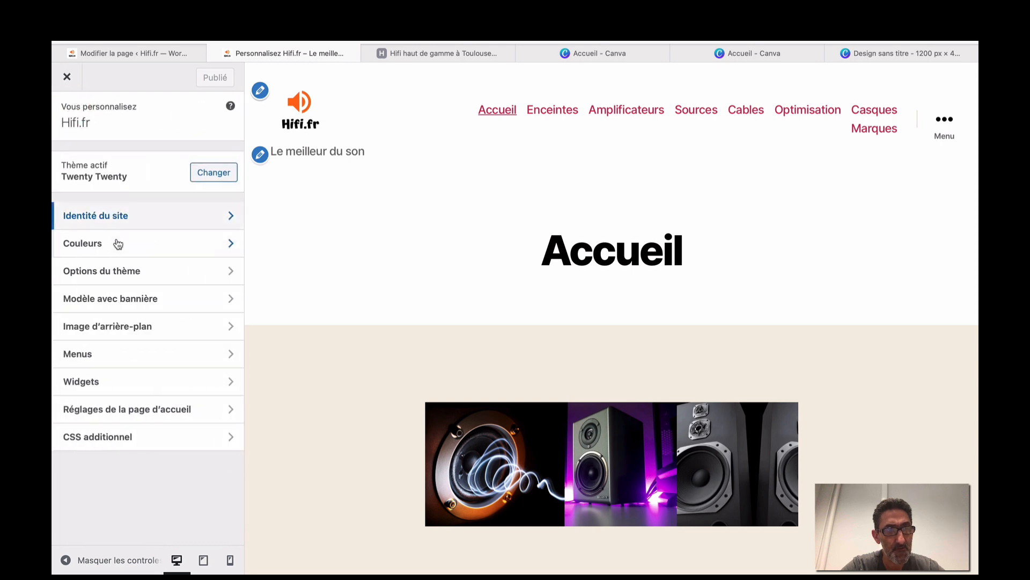
pyautogui.click(128, 299)
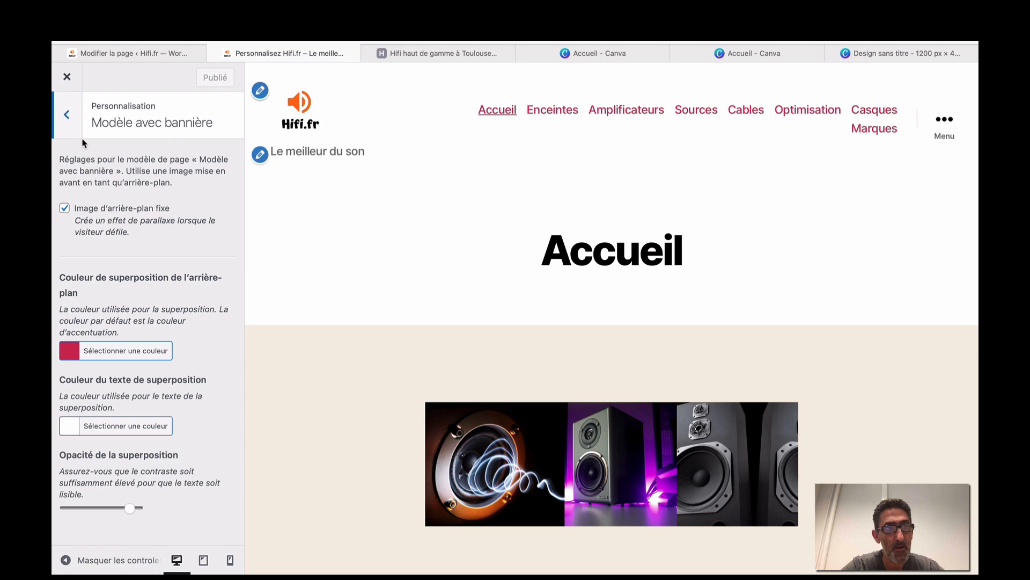
pyautogui.click(67, 115)
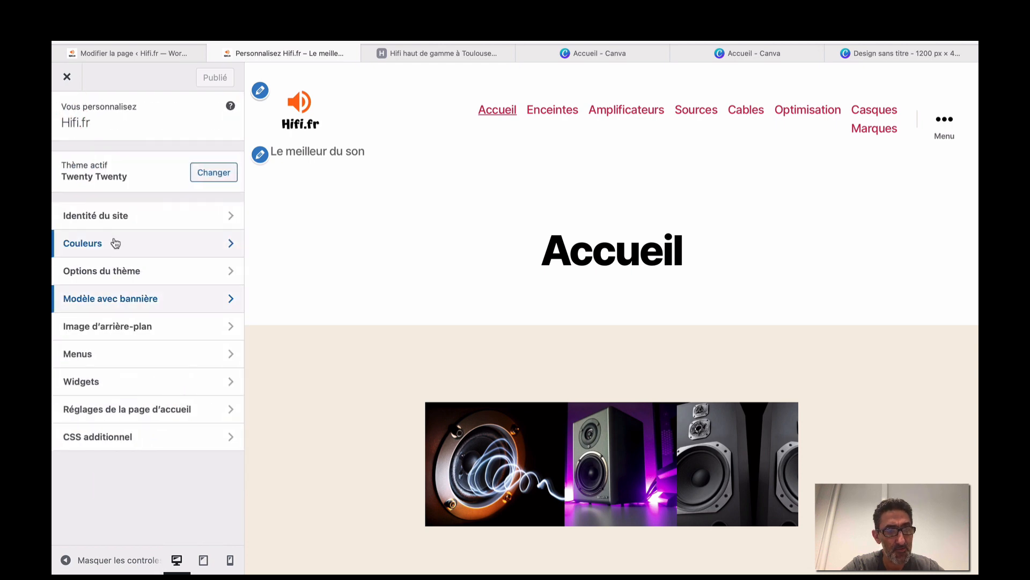
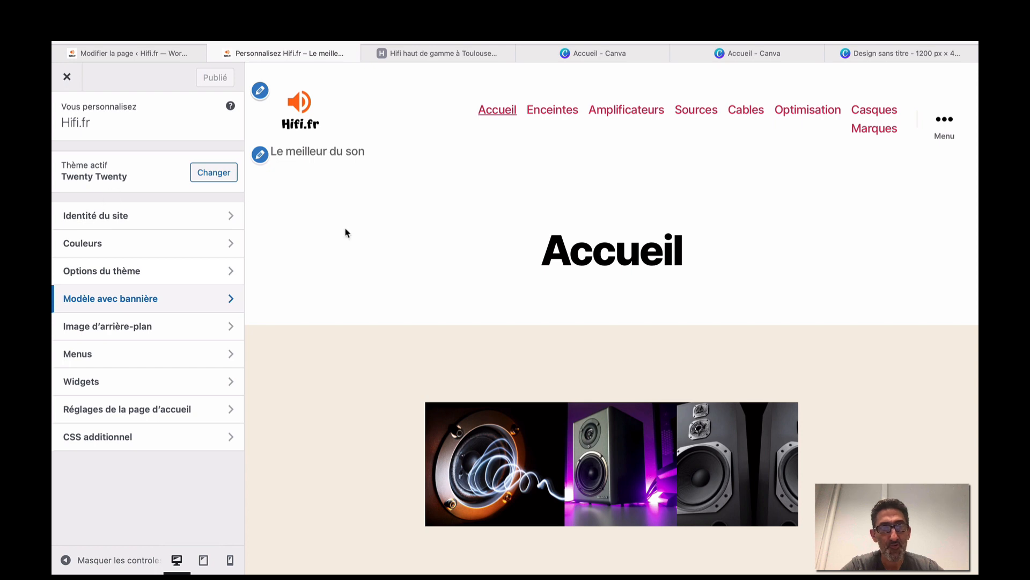
# Exit the Hifi.fr Twenty Twenty customizer using the X at the top of its panel.
pyautogui.click(68, 79)
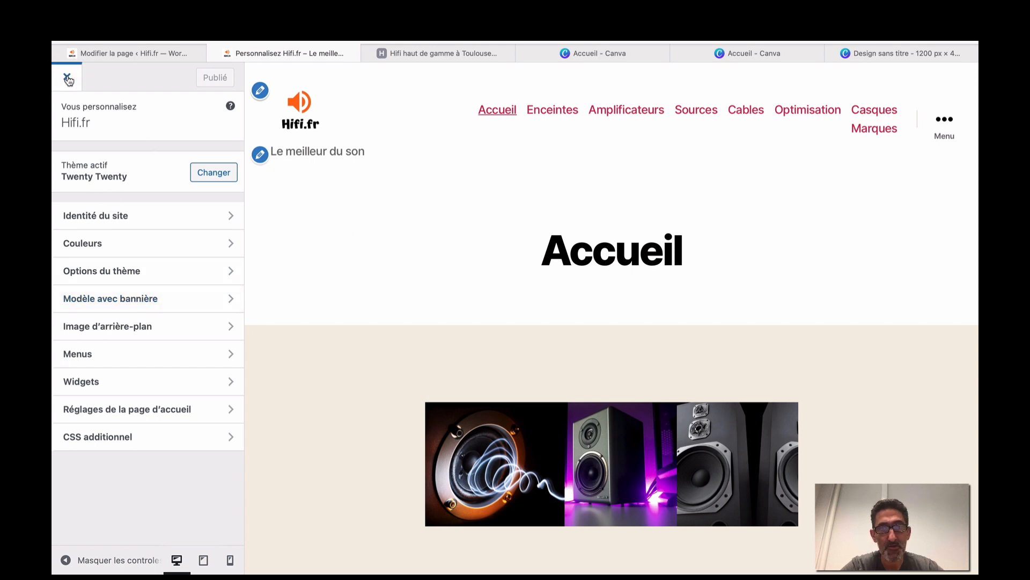
# Show the 'Hifi haut de gamme à Toulouse' shop page, accept its cookie notice and scroll through it.
pyautogui.click(457, 54)
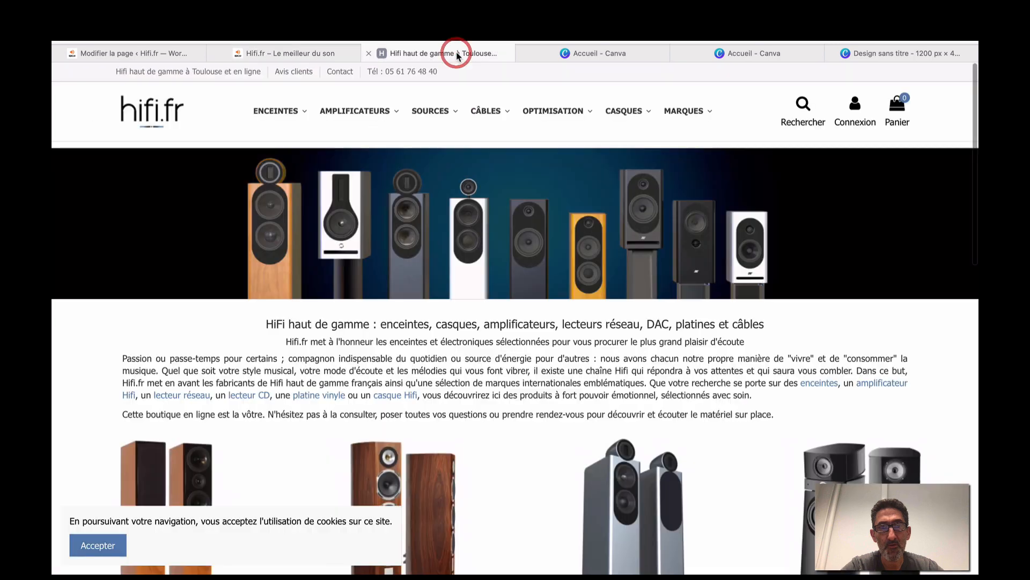
pyautogui.scroll(-2, 399, 278)
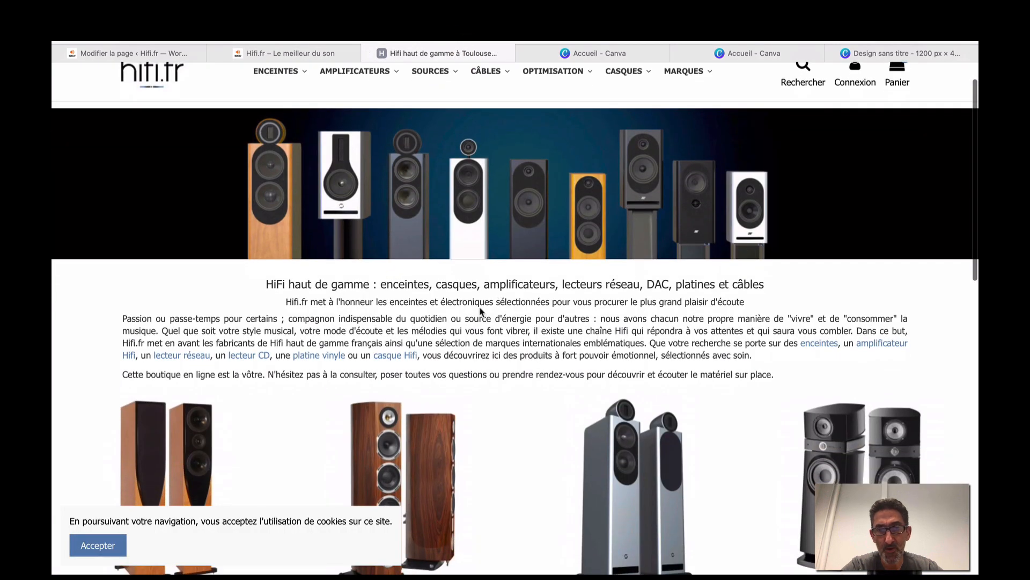
pyautogui.scroll(-4, 481, 311)
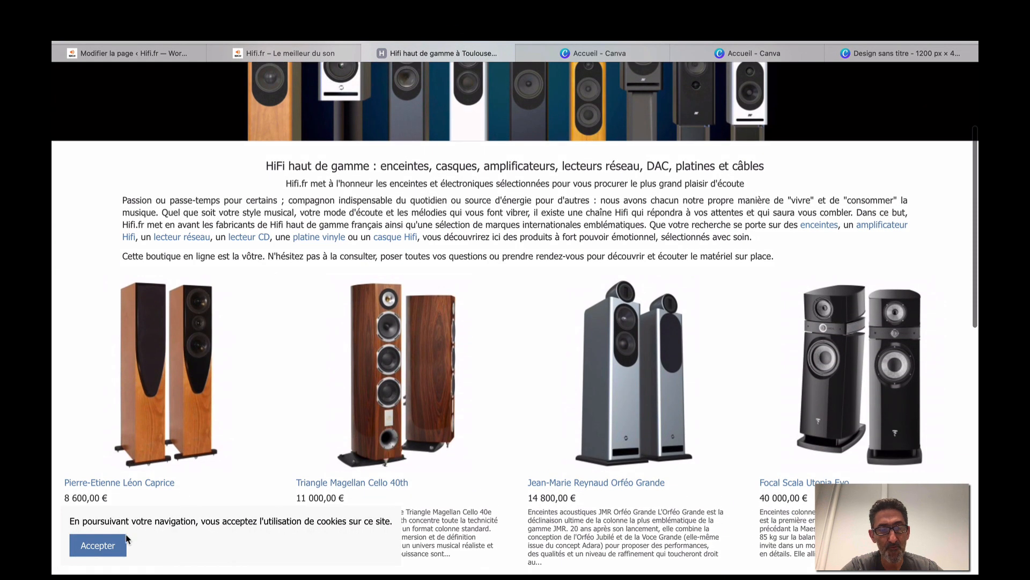
pyautogui.click(125, 540)
pyautogui.scroll(3, 232, 244)
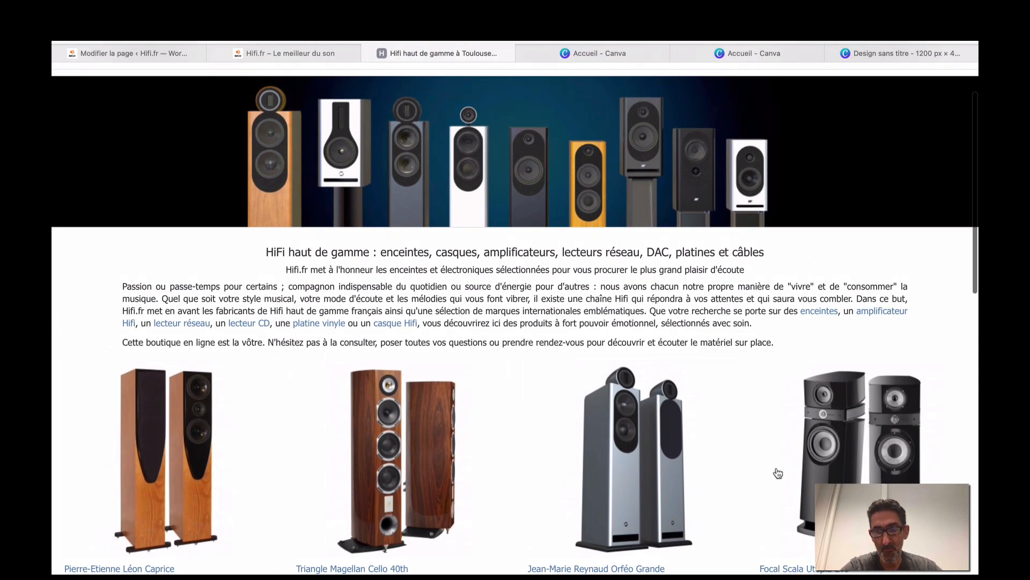
pyautogui.scroll(-4, 850, 458)
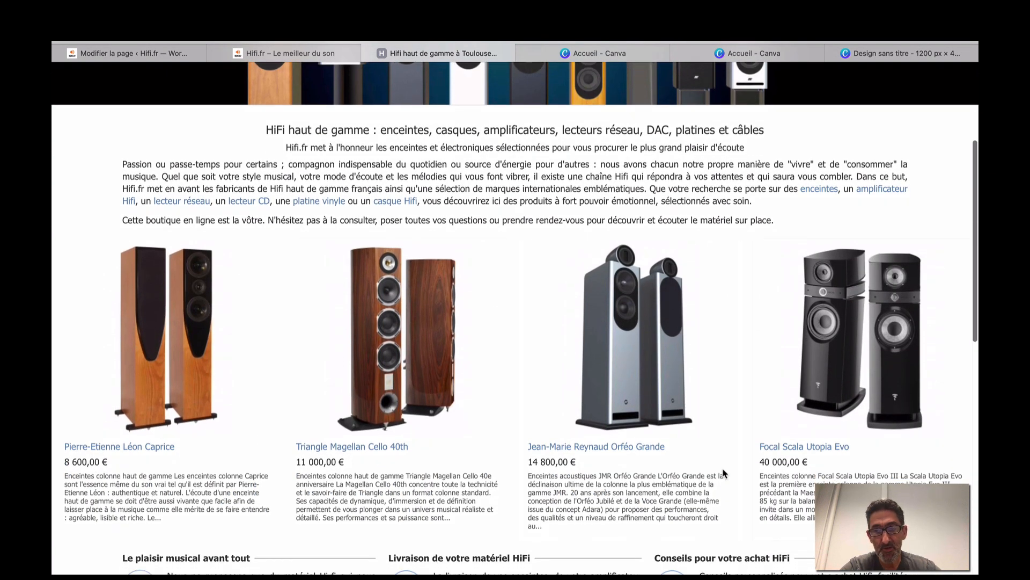
pyautogui.scroll(-7, 700, 474)
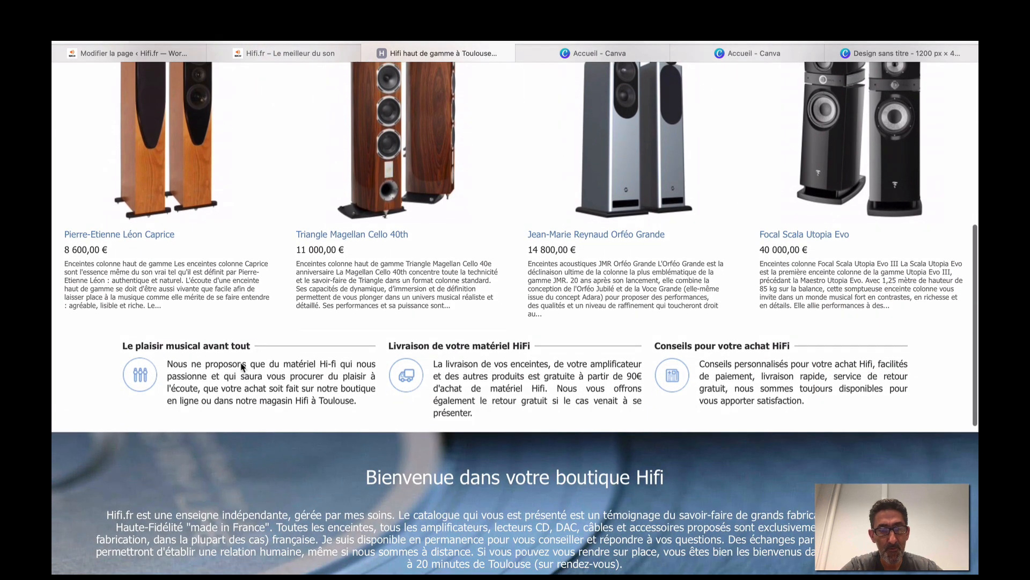
pyautogui.scroll(15, 535, 365)
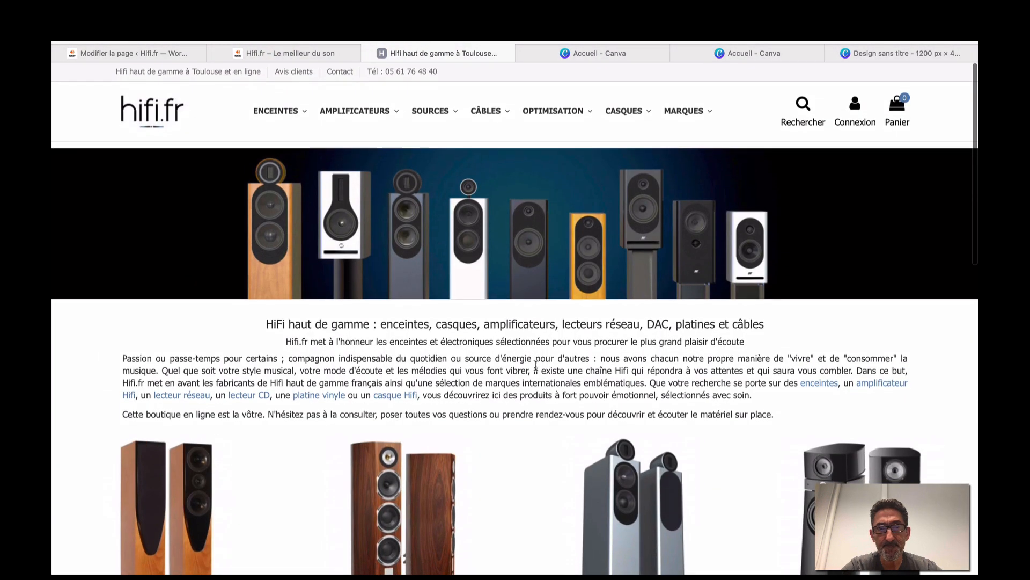
# Move between the live Hifi.fr page and the Accueil editor, then return to the shop page.
pyautogui.click(249, 53)
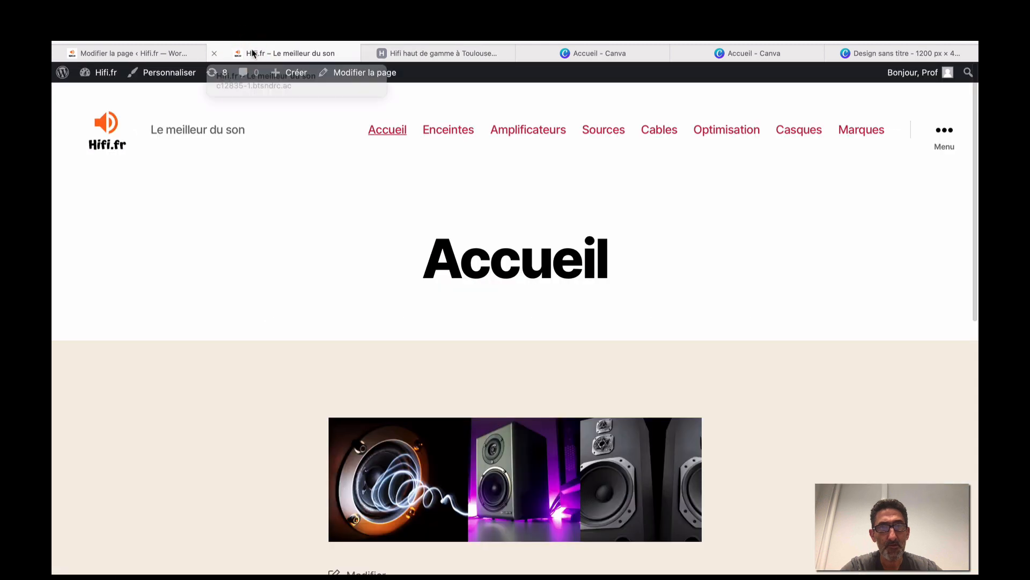
pyautogui.click(168, 56)
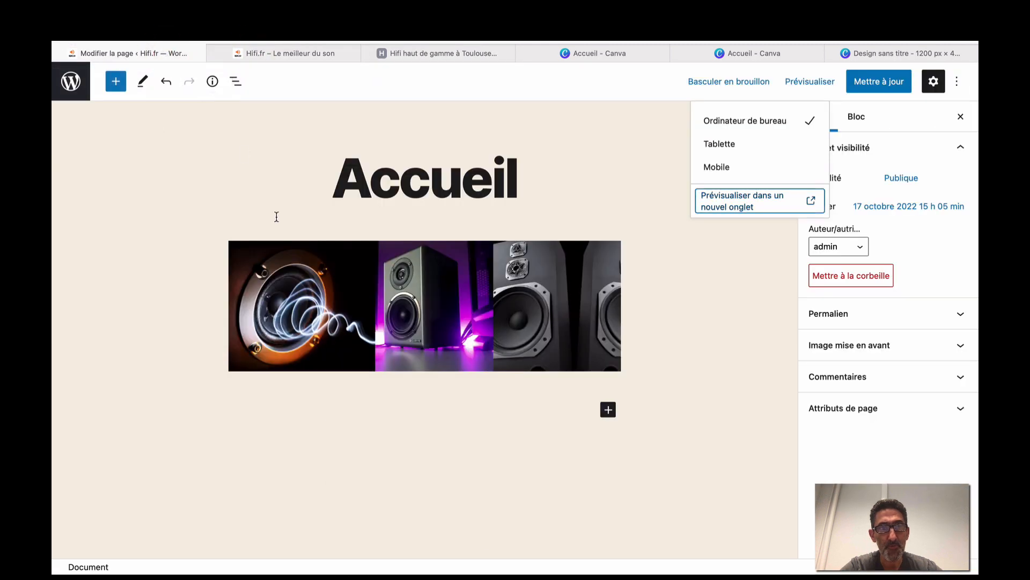
pyautogui.click(608, 411)
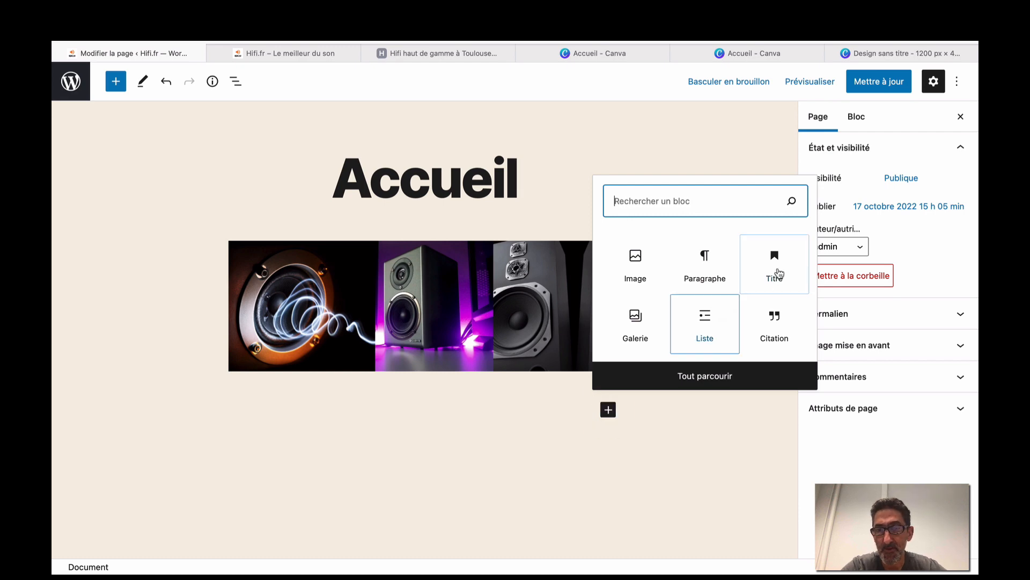
pyautogui.click(317, 58)
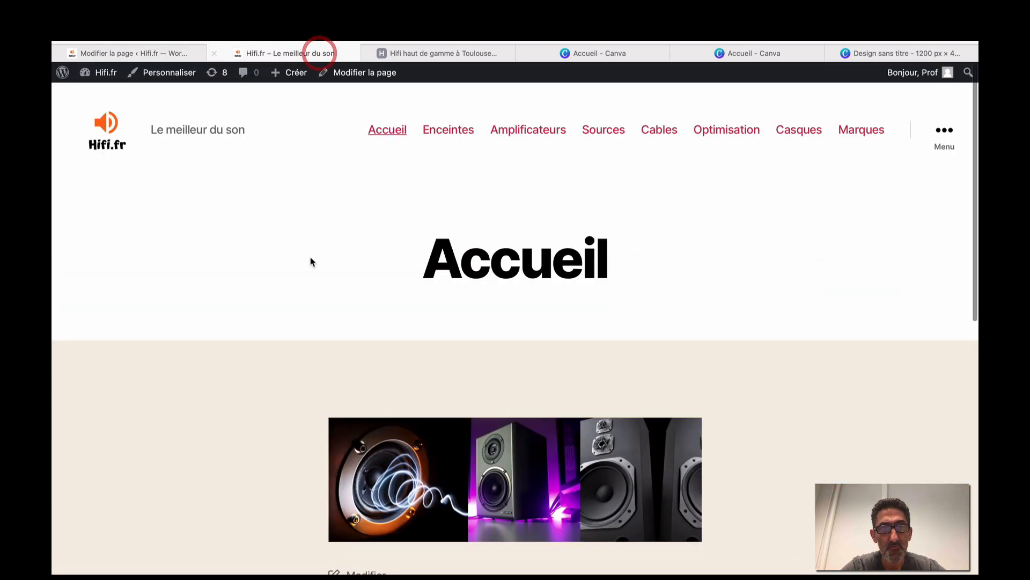
pyautogui.click(416, 56)
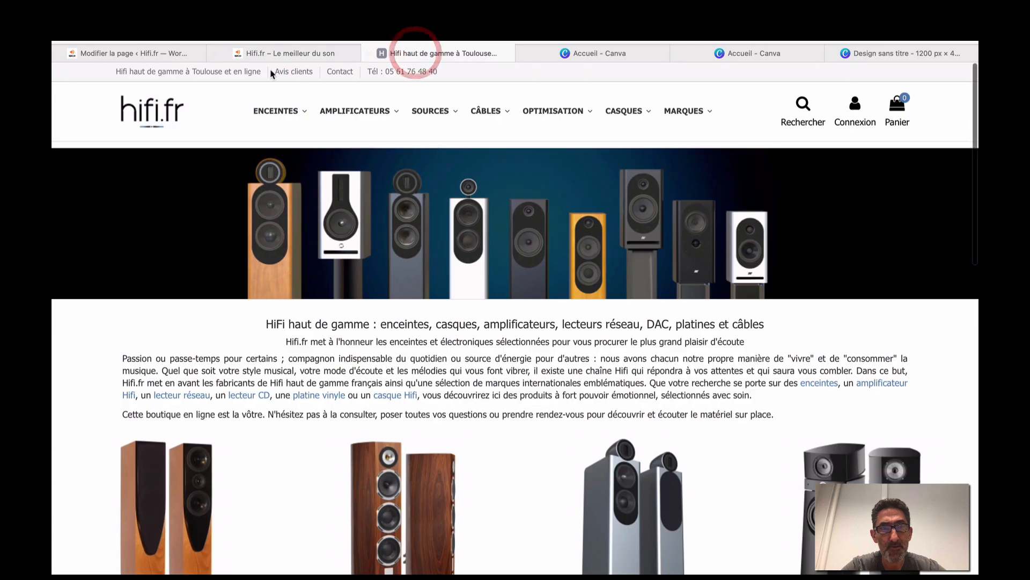
# Close the live Hifi.fr tab and select the shop's 'HiFi haut de gamme…' heading.
pyautogui.click(215, 53)
pyautogui.scroll(-1, 265, 320)
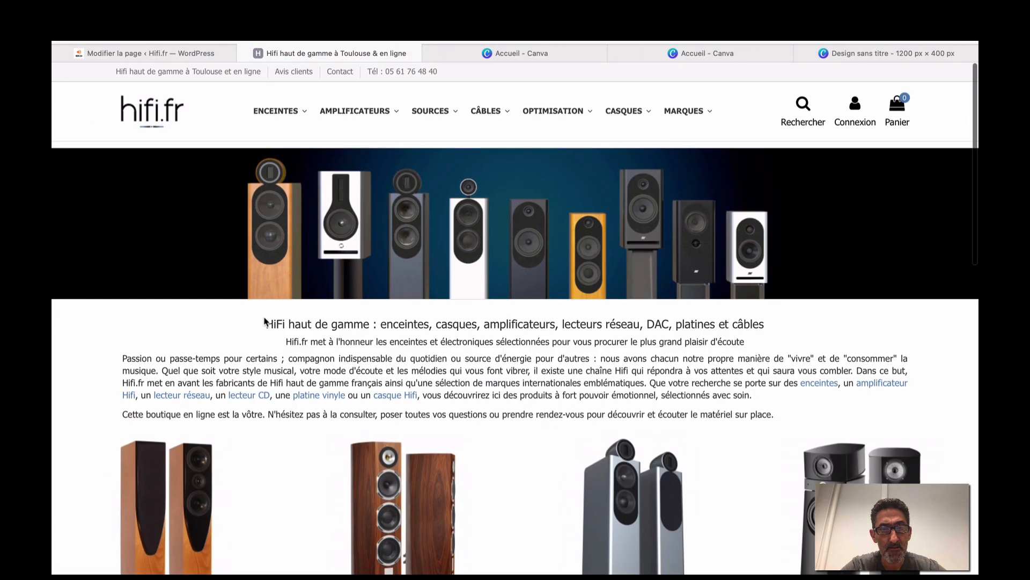
pyautogui.moveTo(268, 322); pyautogui.dragTo(627, 319)
pyautogui.click(709, 309)
pyautogui.moveTo(765, 308); pyautogui.dragTo(765, 324)
pyautogui.press('super+c')
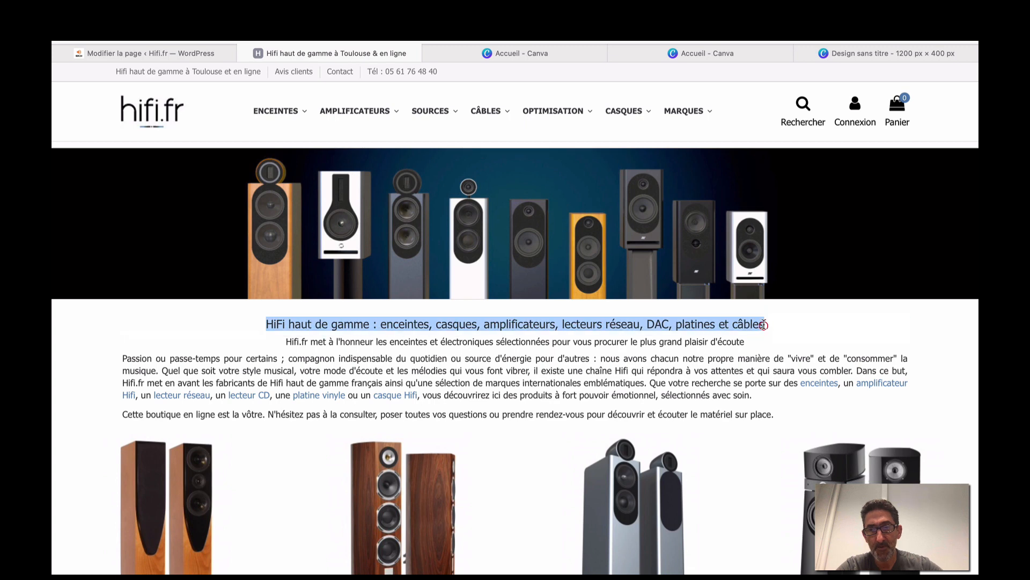
# Add a heading block below the speaker image containing the pasted 'HiFi haut de gamme : enceintes, casques…' text.
pyautogui.click(223, 53)
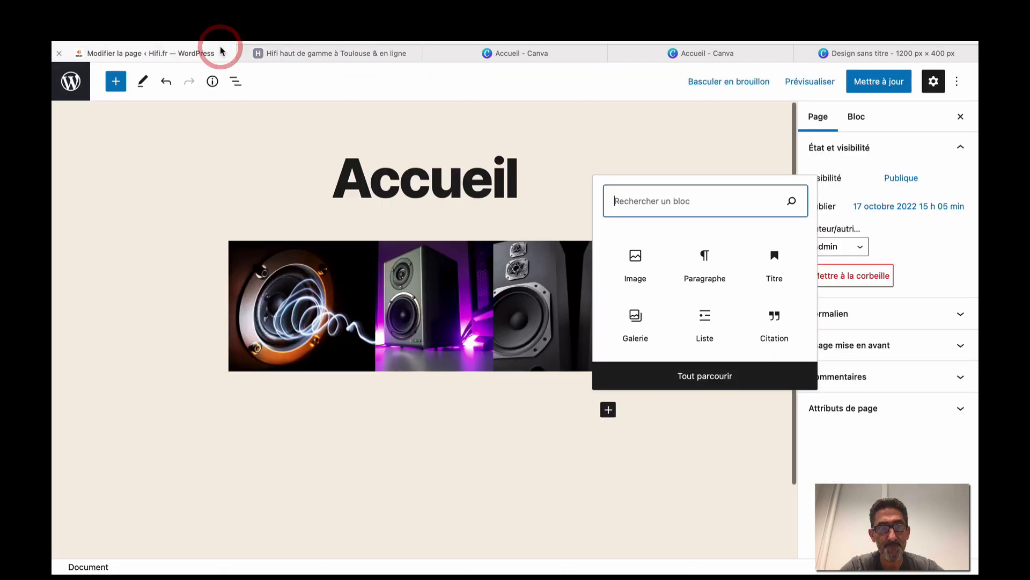
pyautogui.click(774, 268)
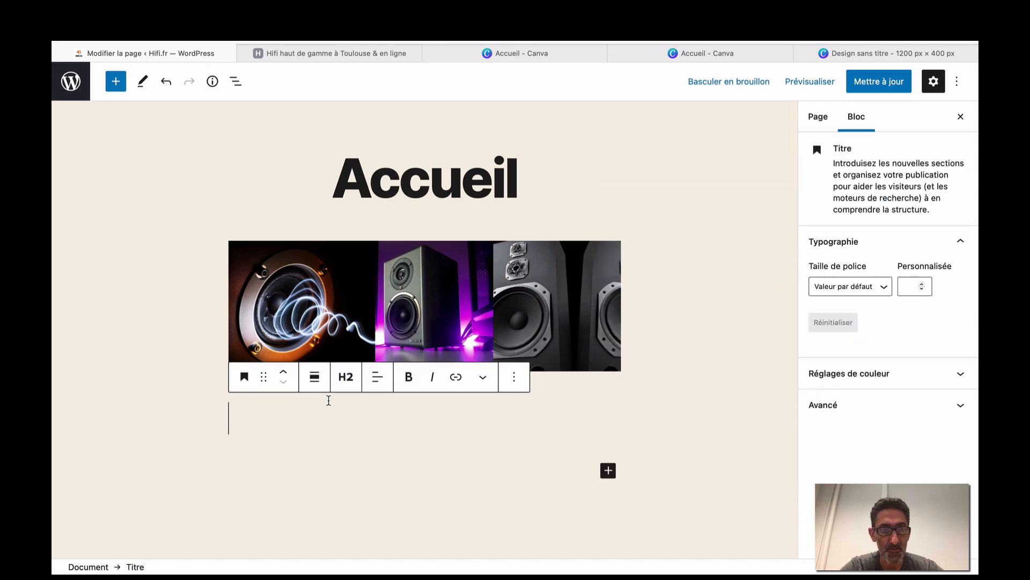
pyautogui.press('super+v')
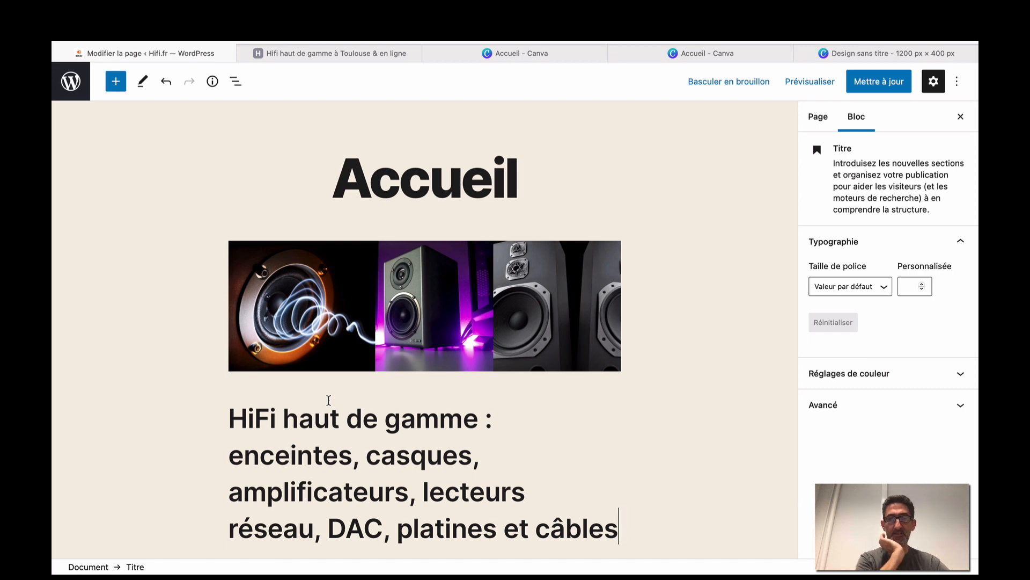
pyautogui.scroll(-3, 329, 400)
pyautogui.scroll(4, 329, 400)
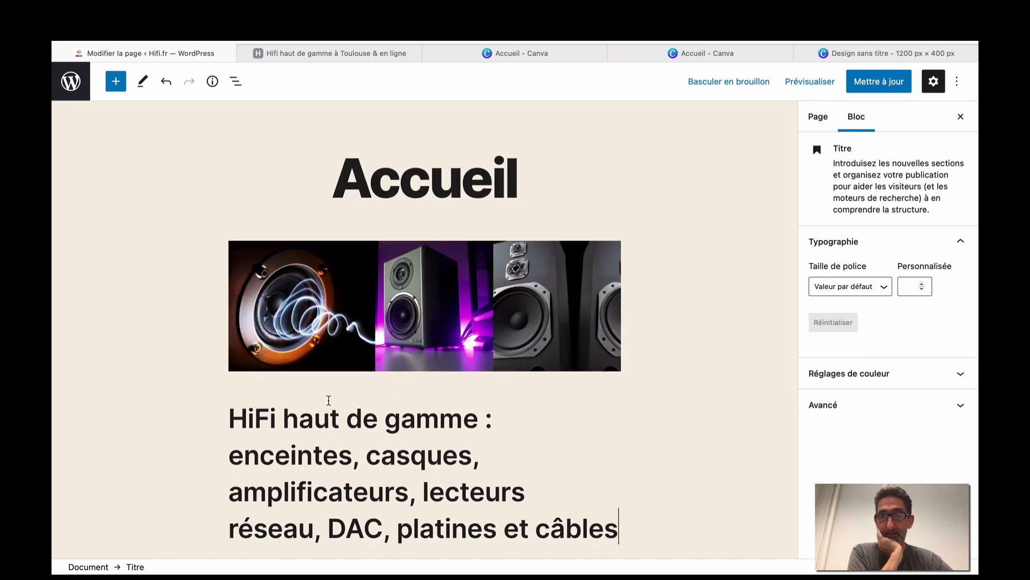
pyautogui.scroll(-3, 329, 400)
pyautogui.scroll(3, 329, 400)
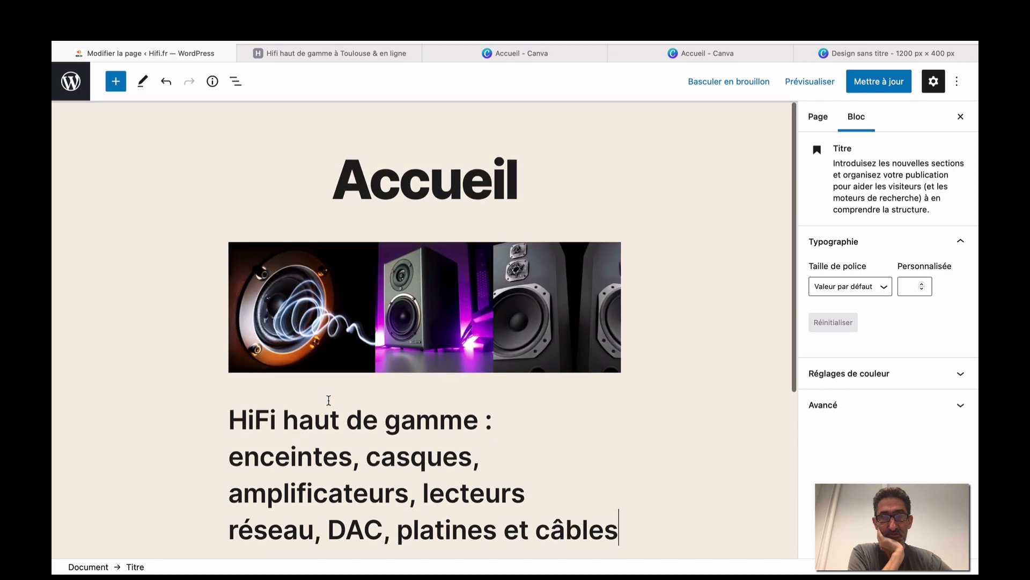
# Preview the page in a new tab to check the heading, then reselect it in the editor.
pyautogui.click(832, 81)
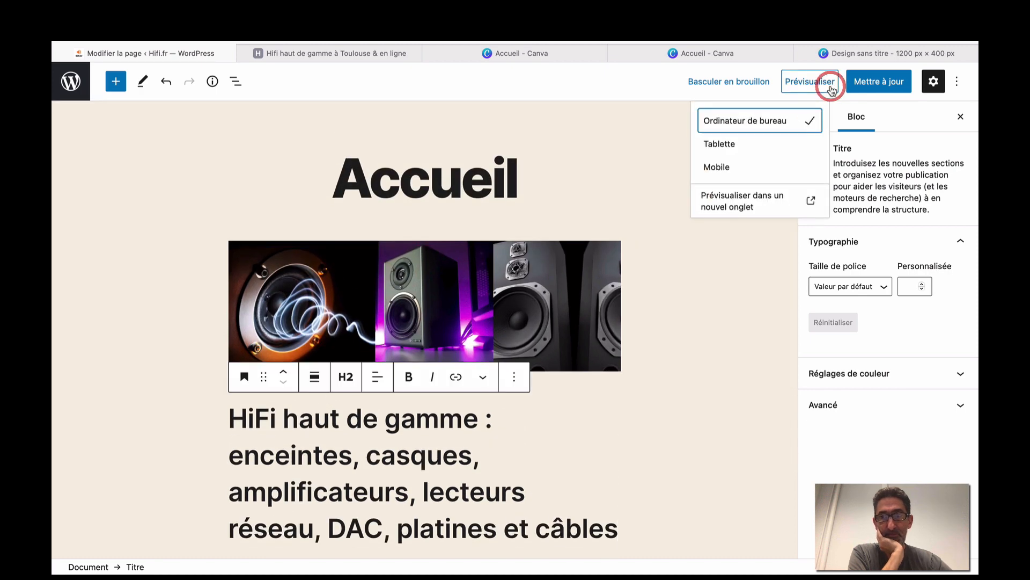
pyautogui.click(757, 205)
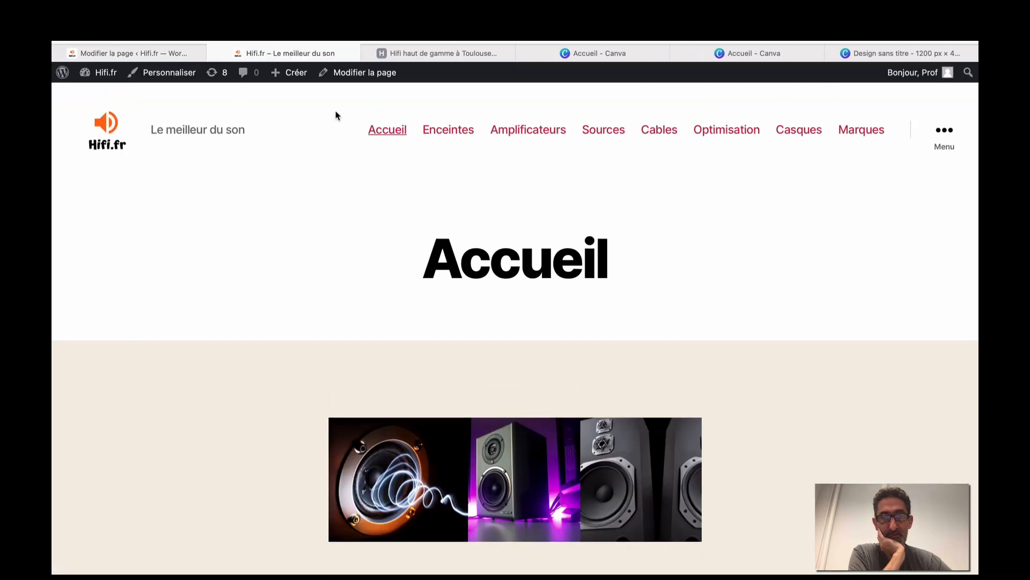
pyautogui.scroll(-5, 336, 115)
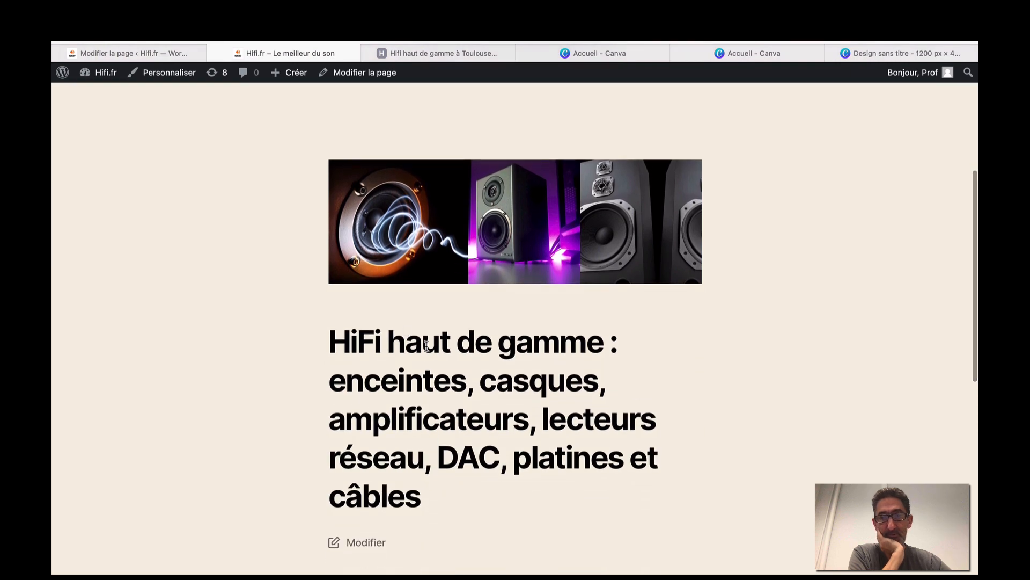
pyautogui.scroll(5, 427, 346)
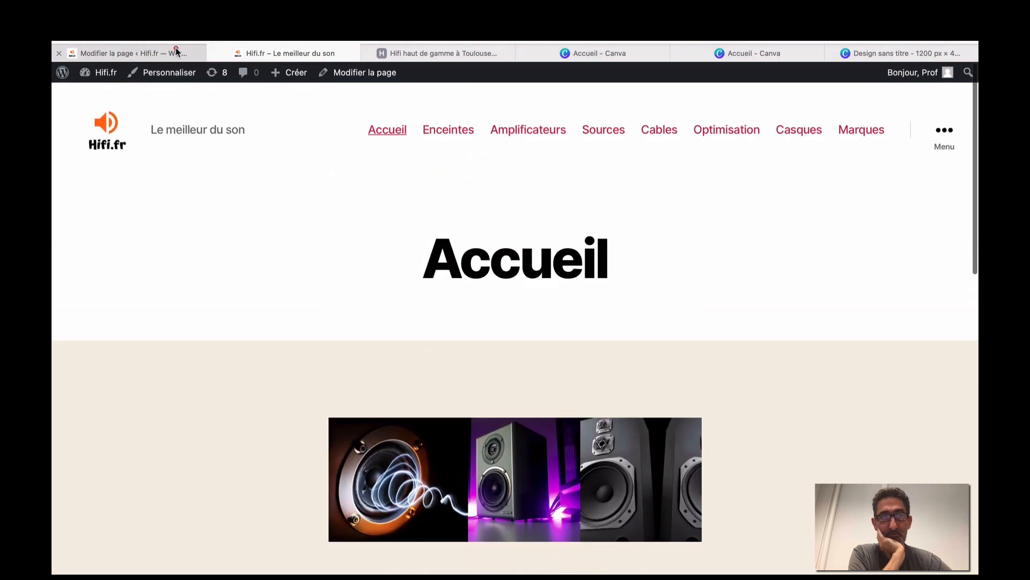
pyautogui.click(177, 52)
pyautogui.scroll(-3, 424, 269)
pyautogui.click(315, 351)
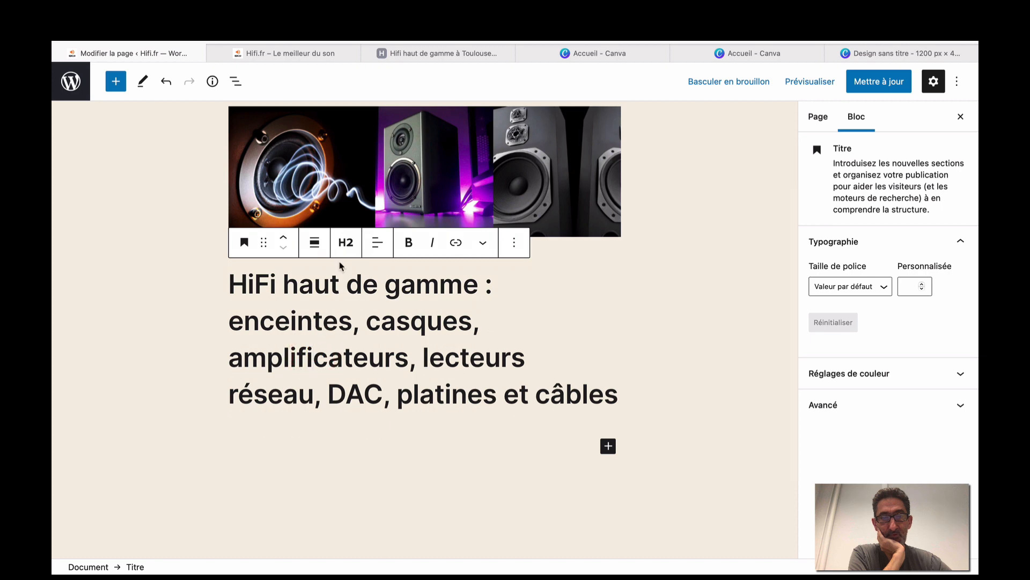
# Change the heading's font size to Normal (21) after briefly trying Petit (18).
pyautogui.click(348, 244)
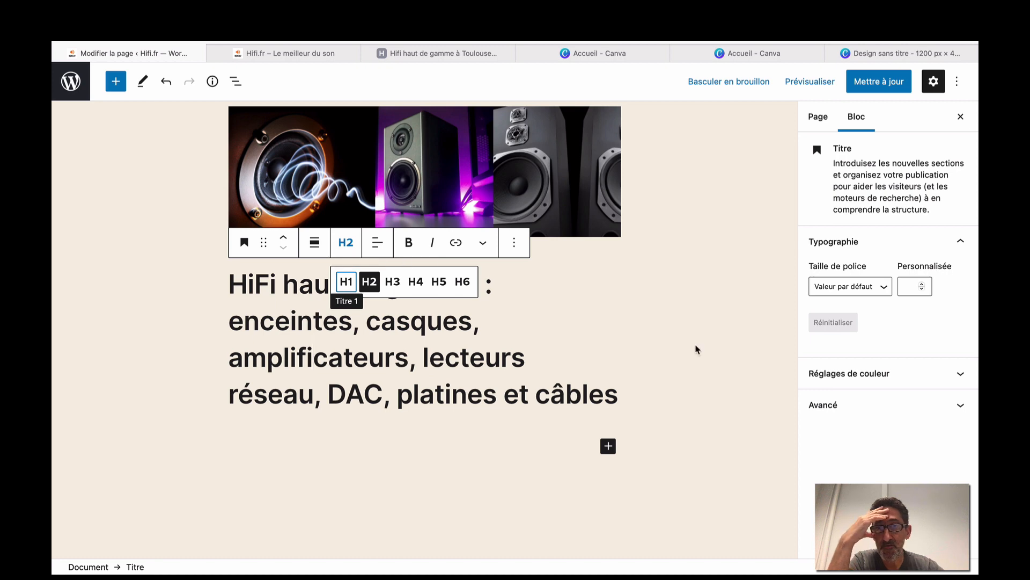
pyautogui.click(431, 346)
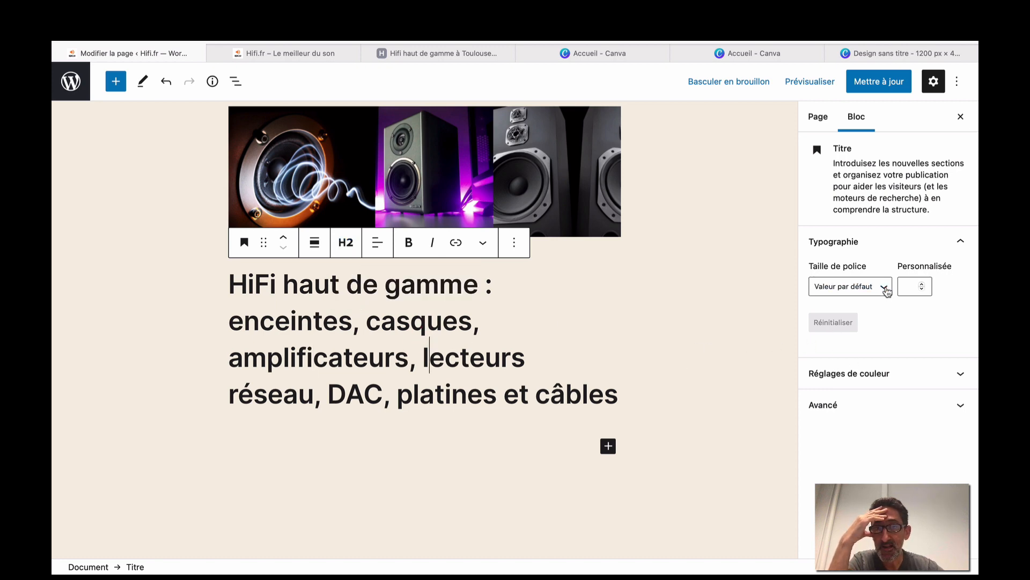
pyautogui.click(885, 288)
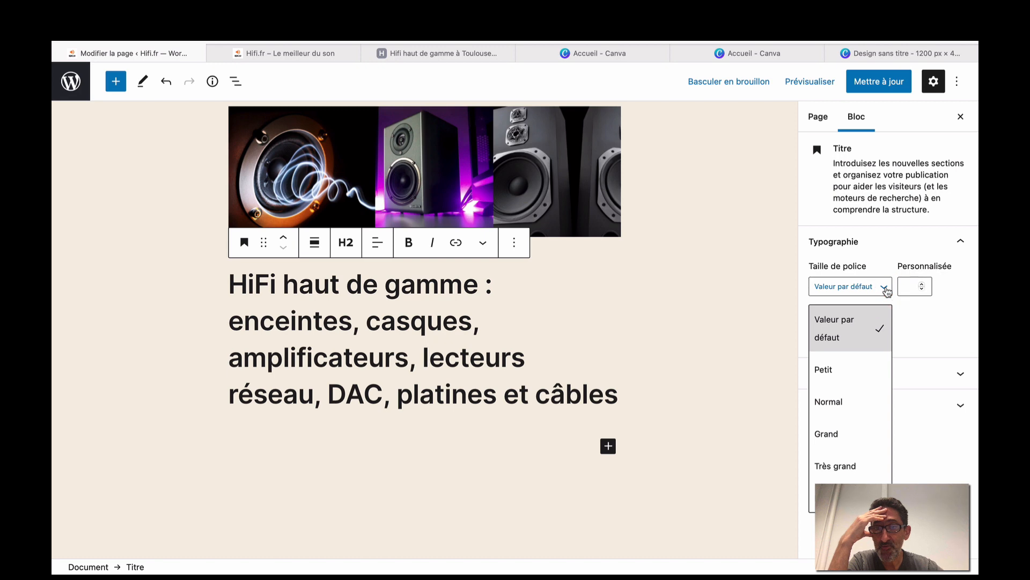
pyautogui.click(842, 369)
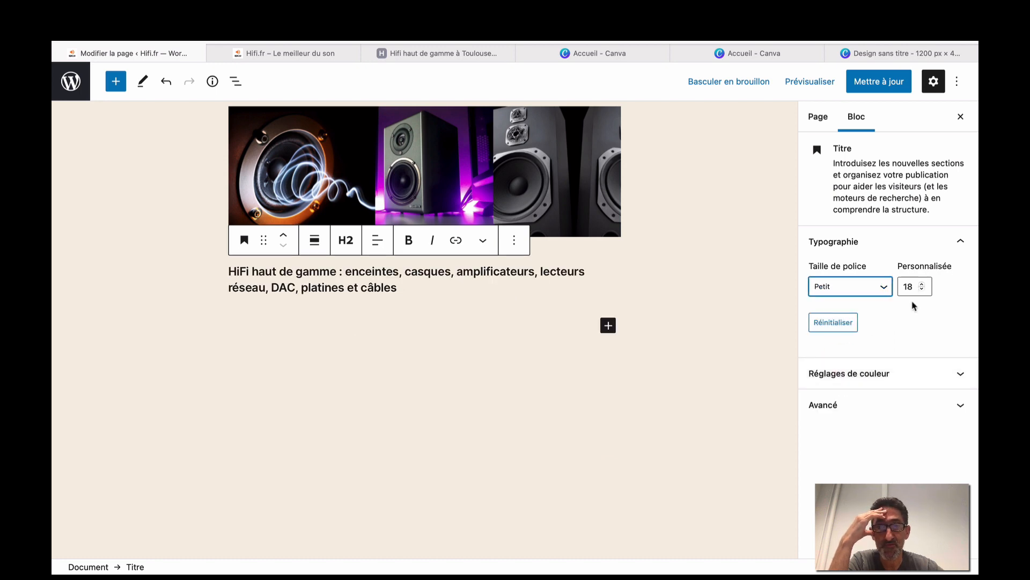
pyautogui.click(884, 286)
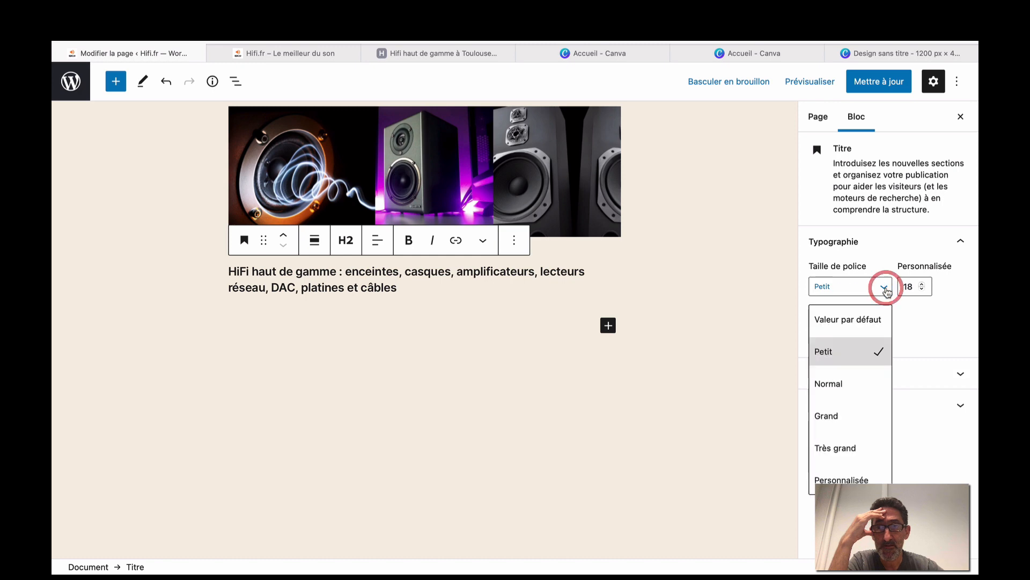
pyautogui.click(851, 382)
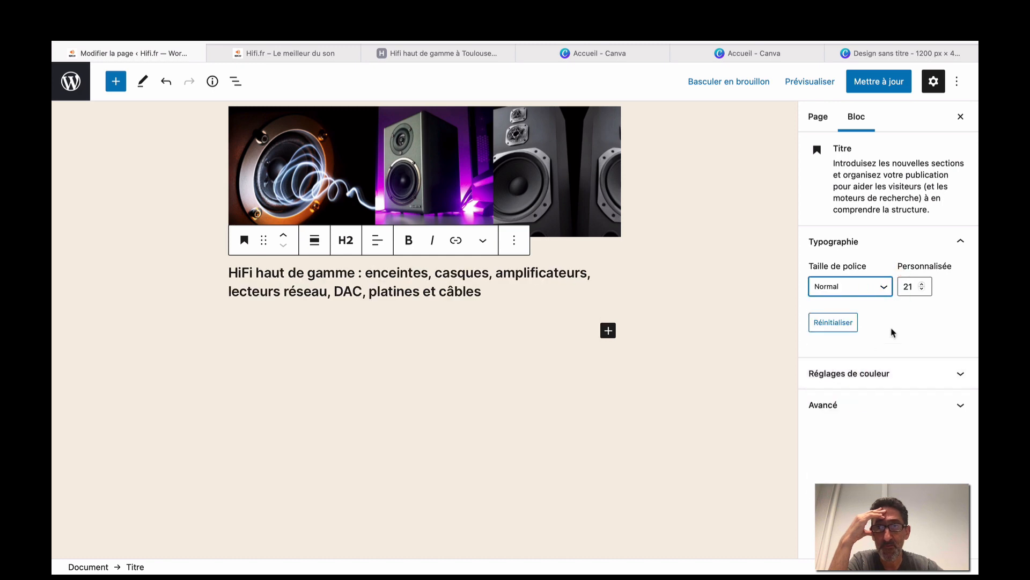
# Preview the Accueil page in a new tab to check the larger heading, then return to the editor.
pyautogui.click(805, 84)
pyautogui.click(752, 197)
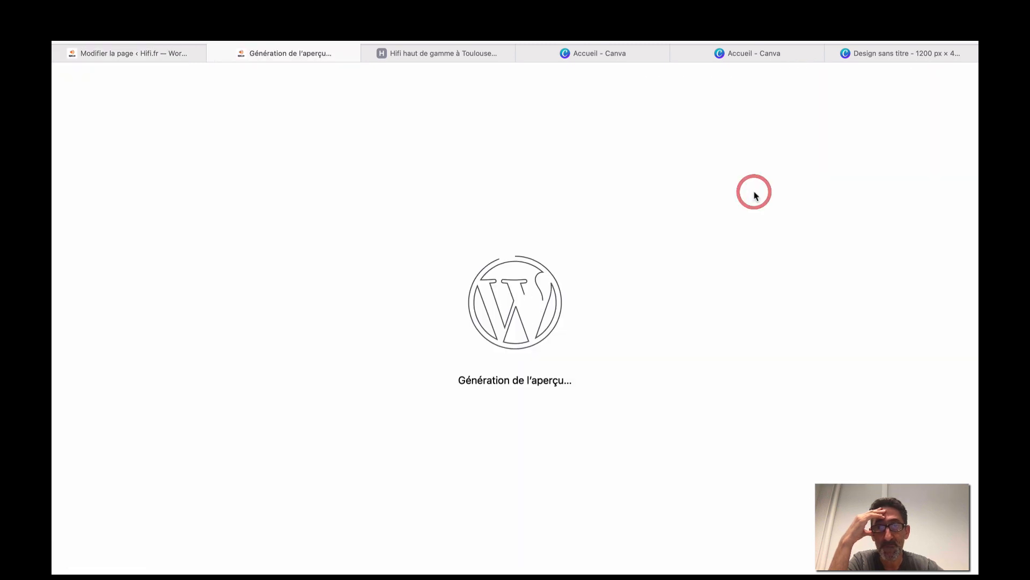
pyautogui.scroll(-5, 755, 195)
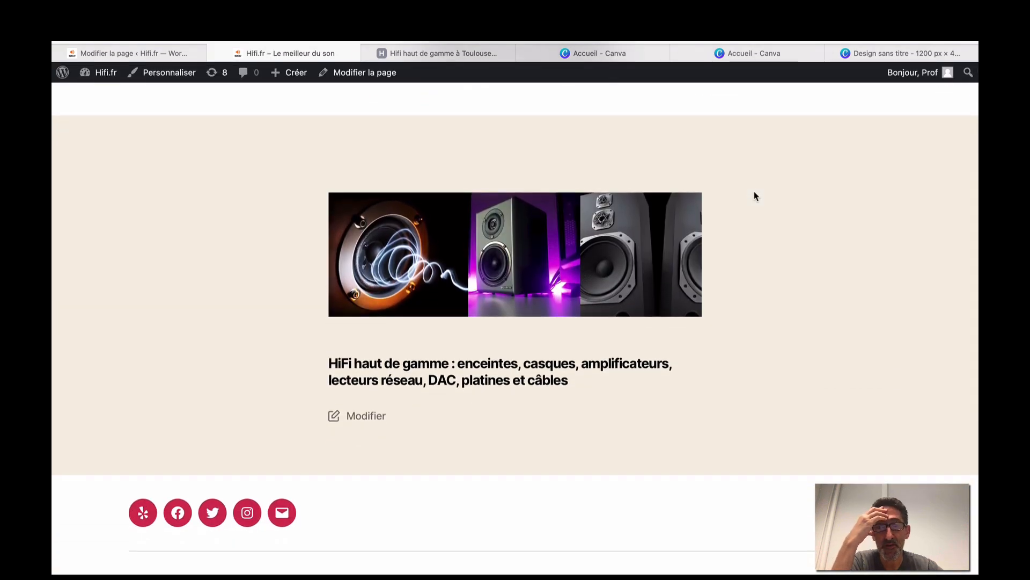
pyautogui.click(187, 54)
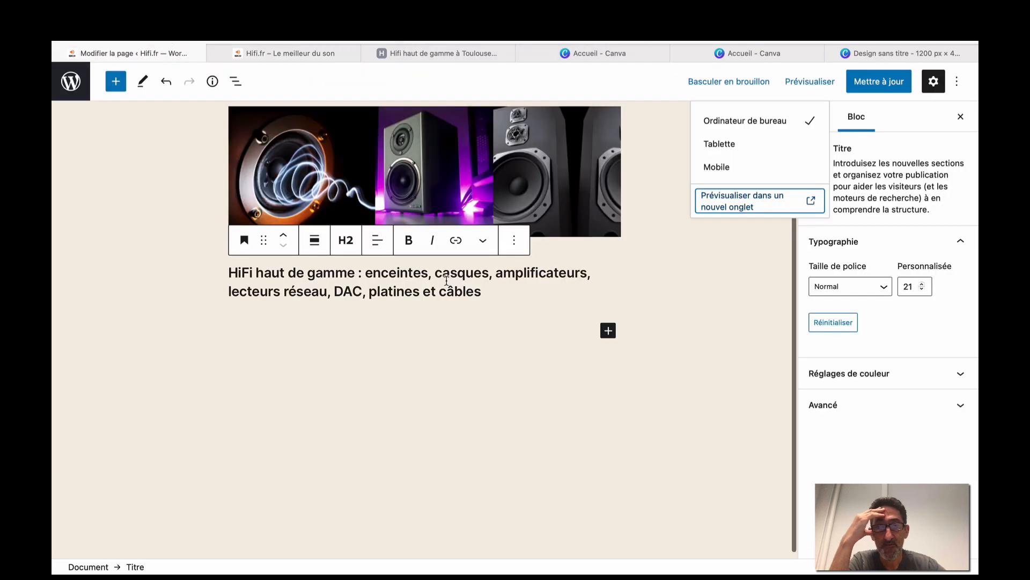
# Centre the HiFi heading, make it bold and set its text colour to red.
pyautogui.click(377, 240)
pyautogui.click(427, 309)
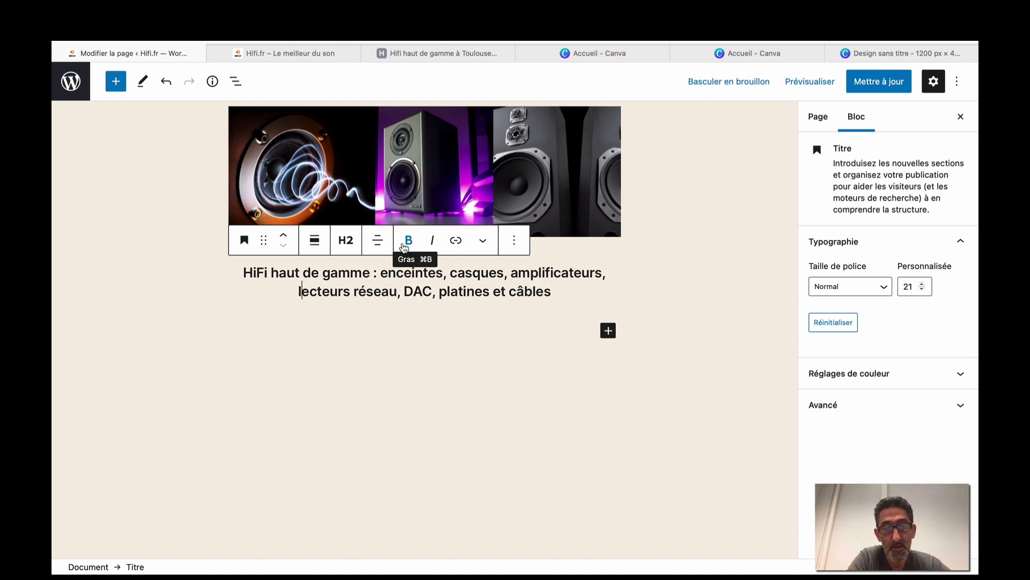
pyautogui.click(404, 246)
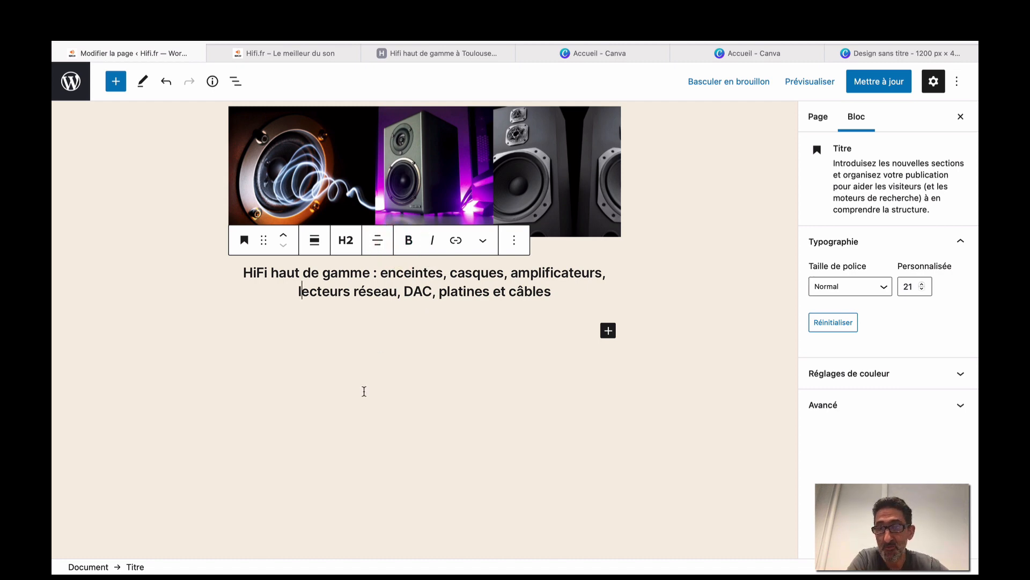
pyautogui.scroll(-1, 364, 391)
pyautogui.click(945, 373)
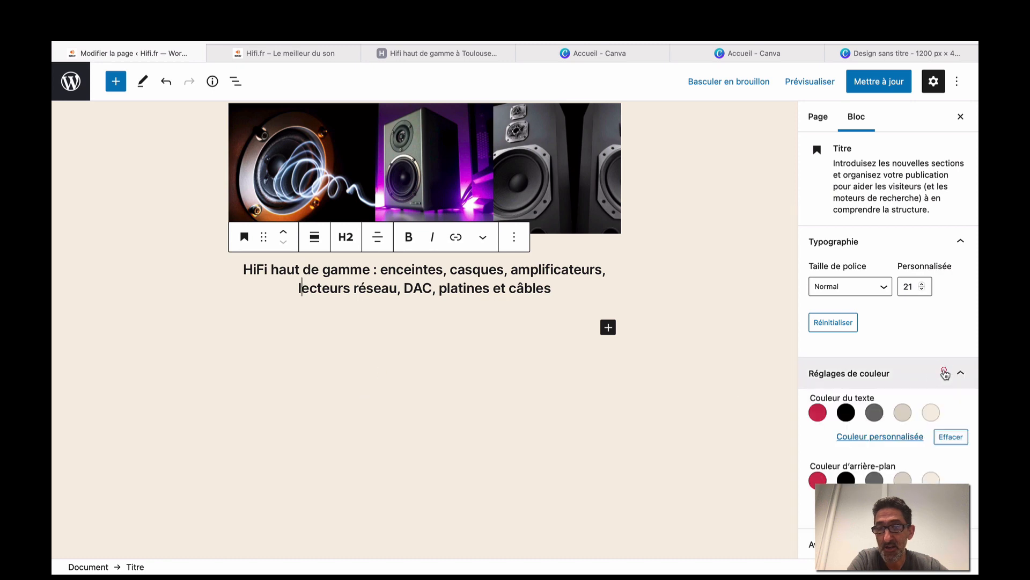
pyautogui.click(817, 413)
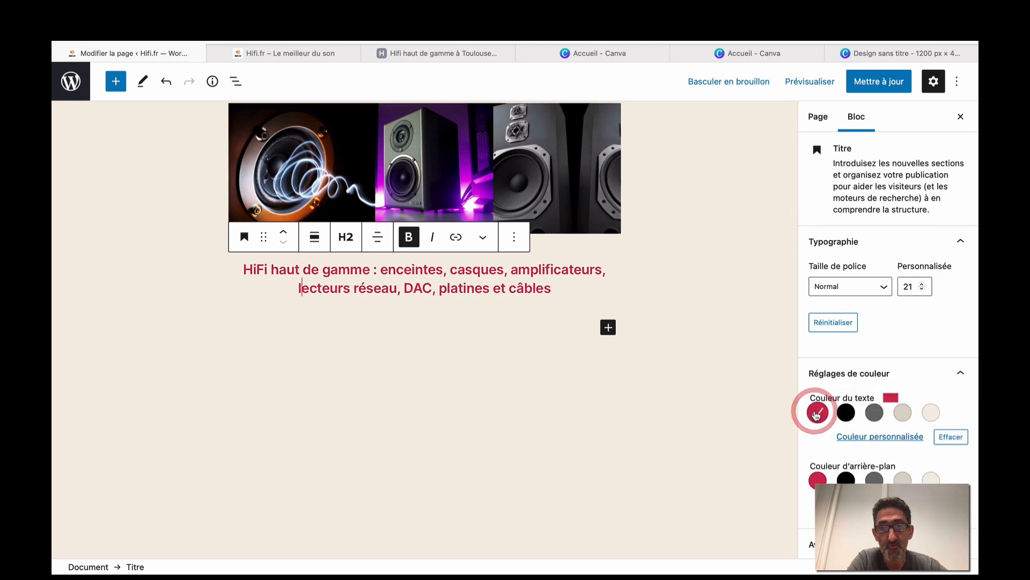
pyautogui.scroll(5, 715, 374)
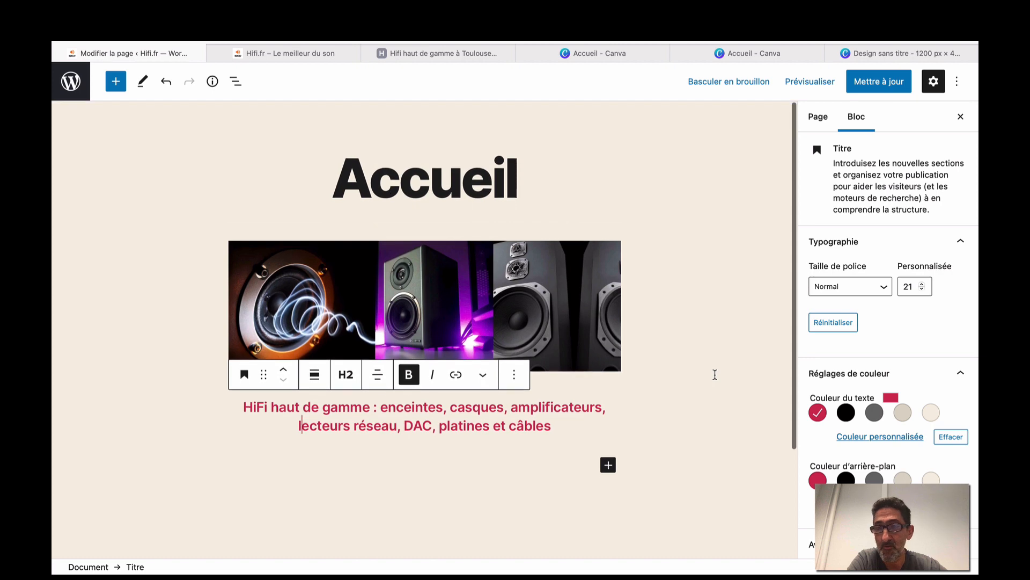
pyautogui.scroll(-4, 715, 374)
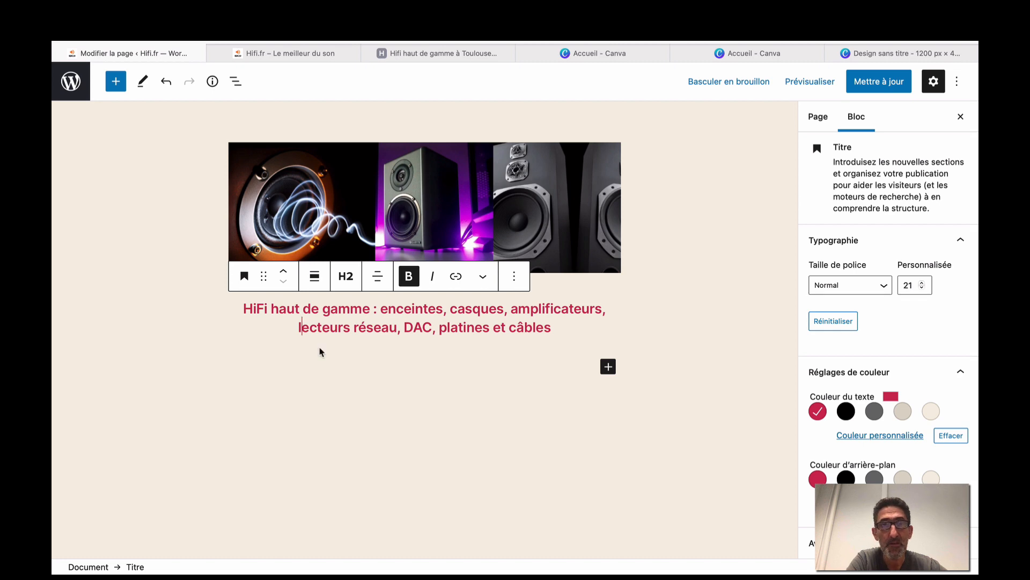
# Copy the 'Hifi.fr met à l'honneur…' sentence from the shop and paste it into a new H3 heading.
pyautogui.click(404, 53)
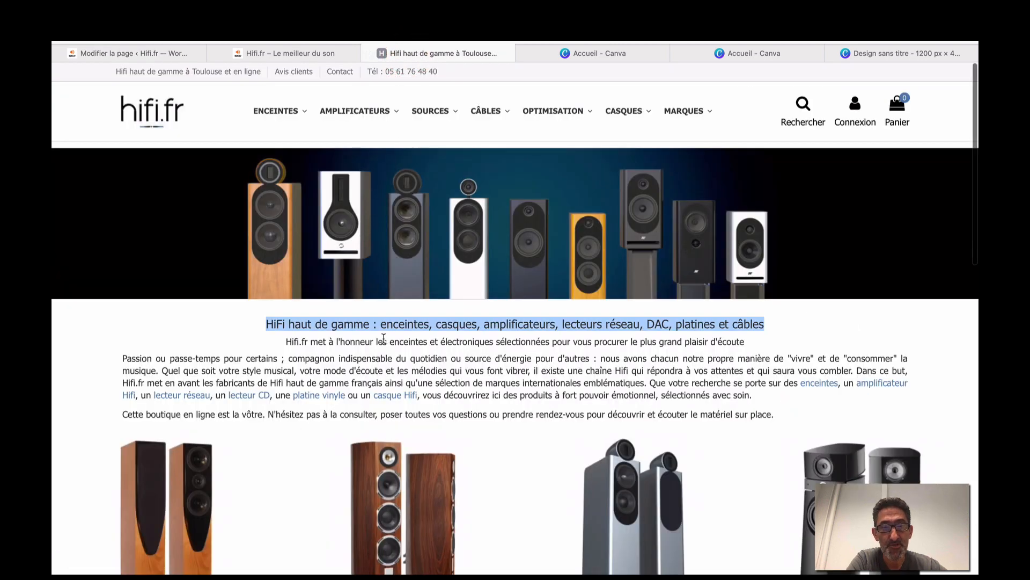
pyautogui.moveTo(286, 341); pyautogui.dragTo(747, 341)
pyautogui.hotkey('ctrl', 'c')
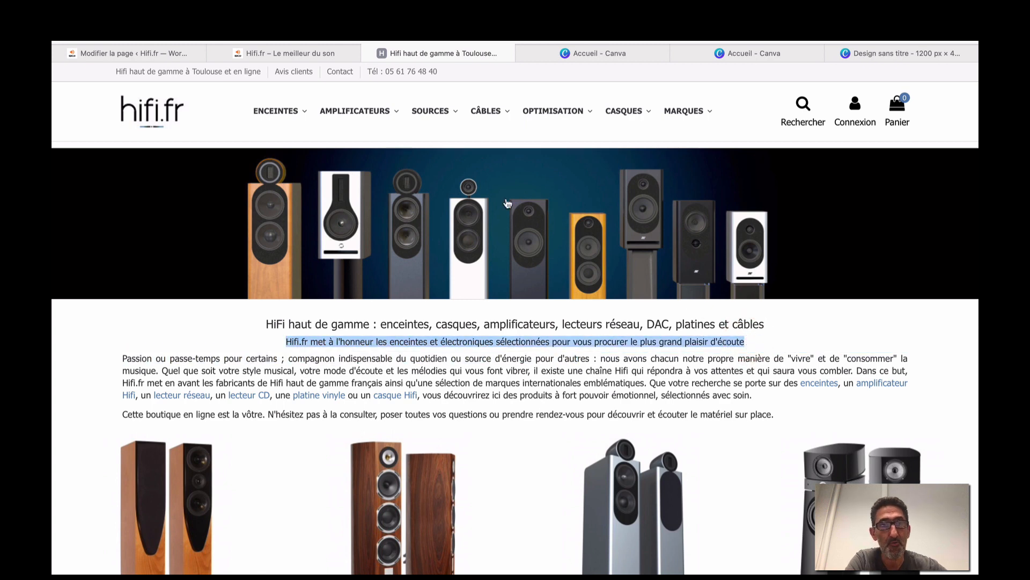
pyautogui.click(171, 51)
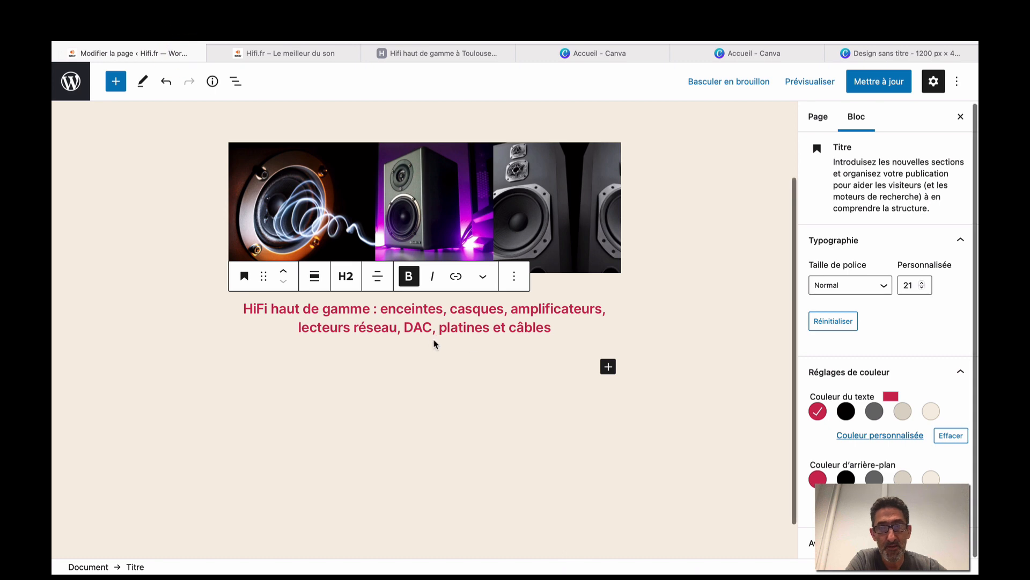
pyautogui.click(608, 367)
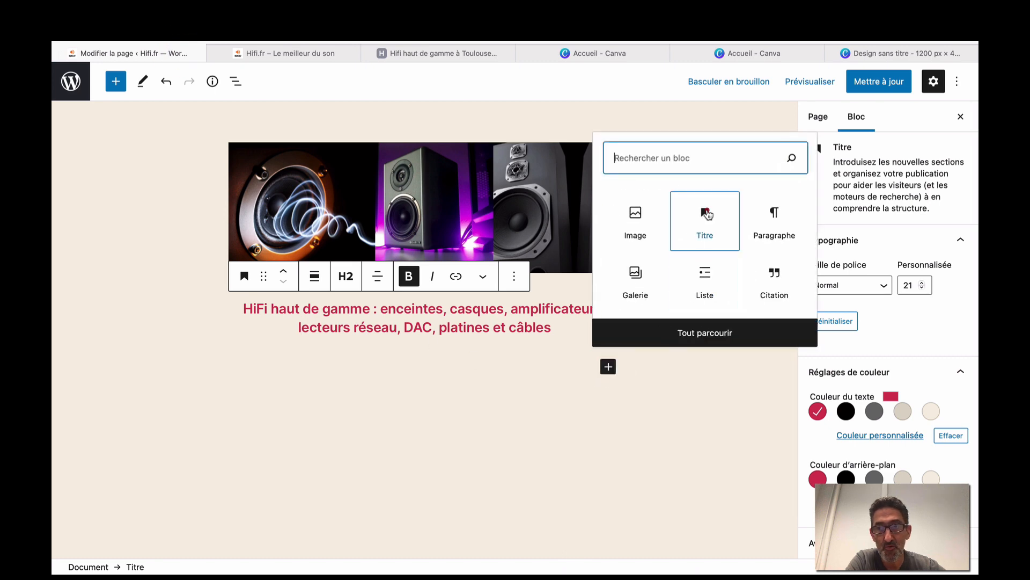
pyautogui.click(707, 214)
pyautogui.click(343, 336)
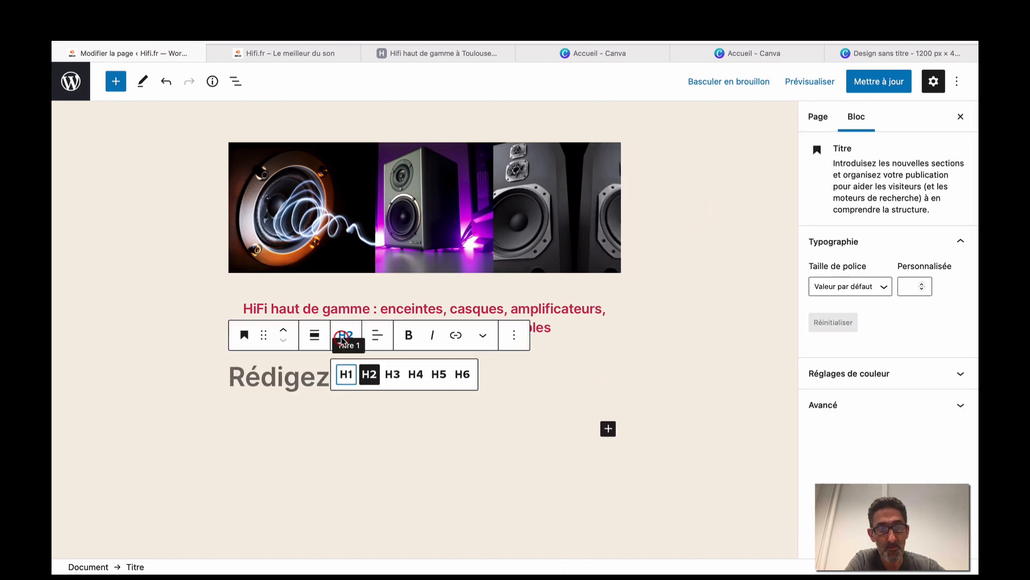
pyautogui.click(392, 373)
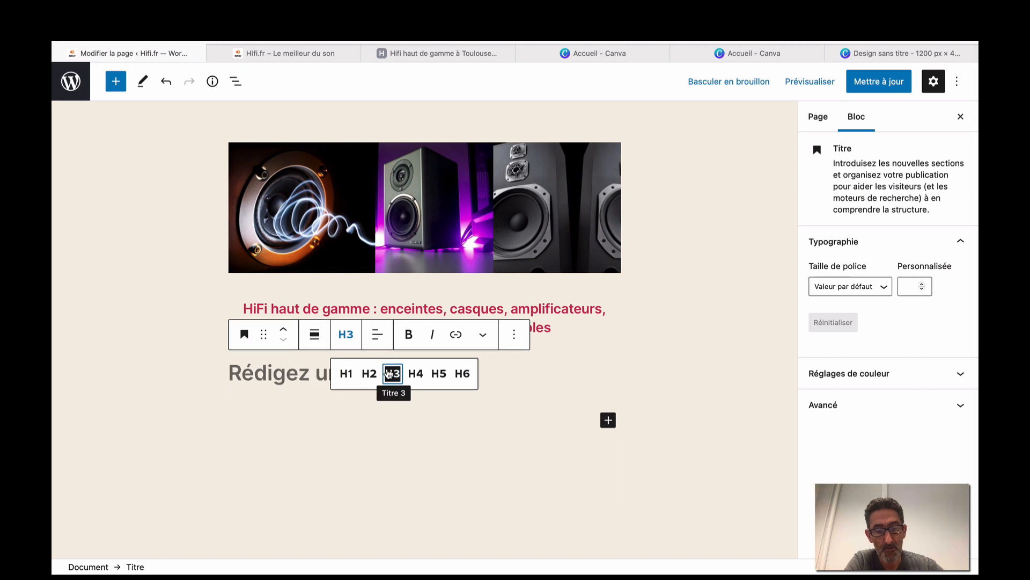
pyautogui.hotkey('ctrl', 'v')
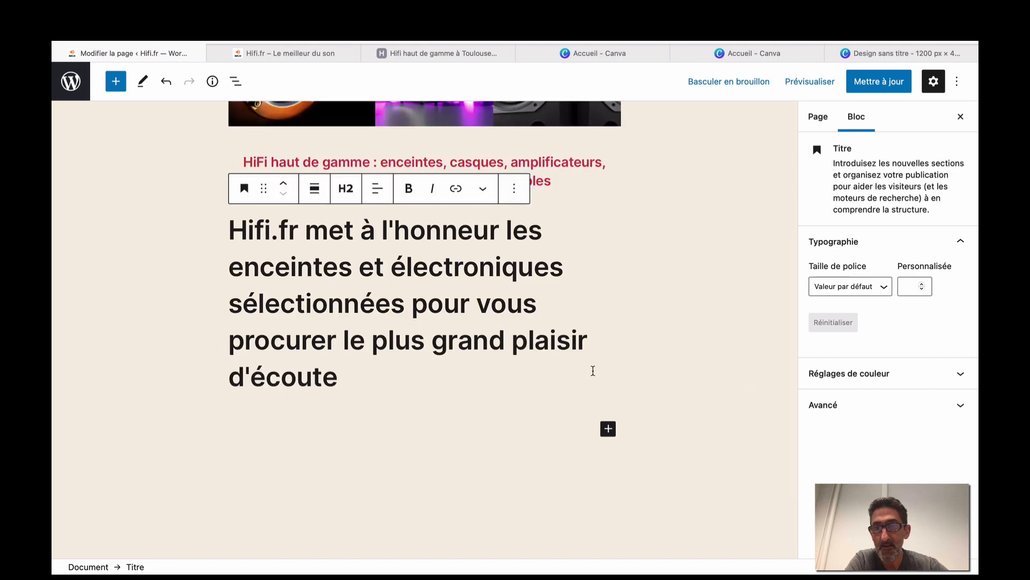
# Give the new line the Petit font size and centre its text.
pyautogui.click(882, 286)
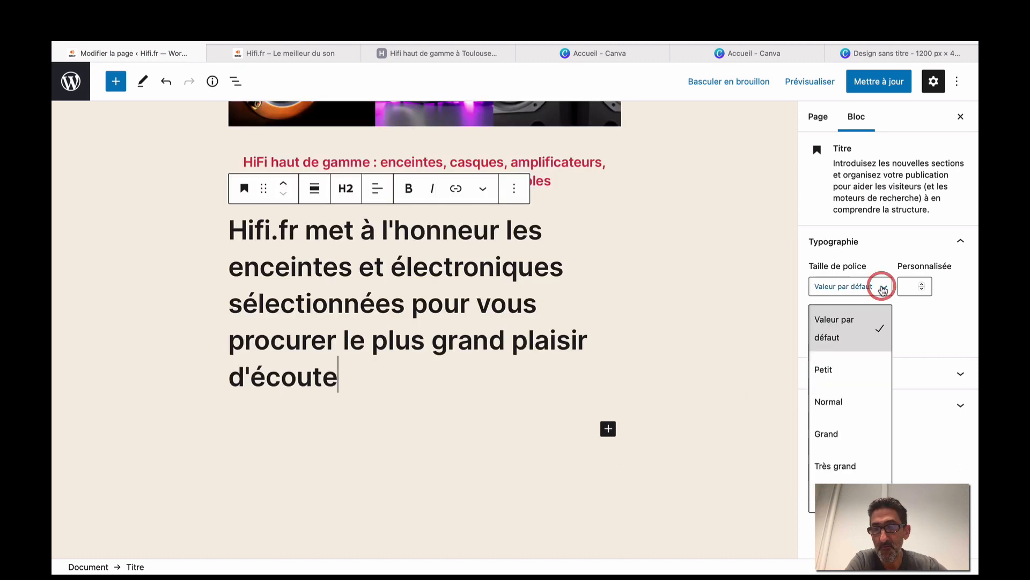
pyautogui.click(850, 371)
pyautogui.click(487, 367)
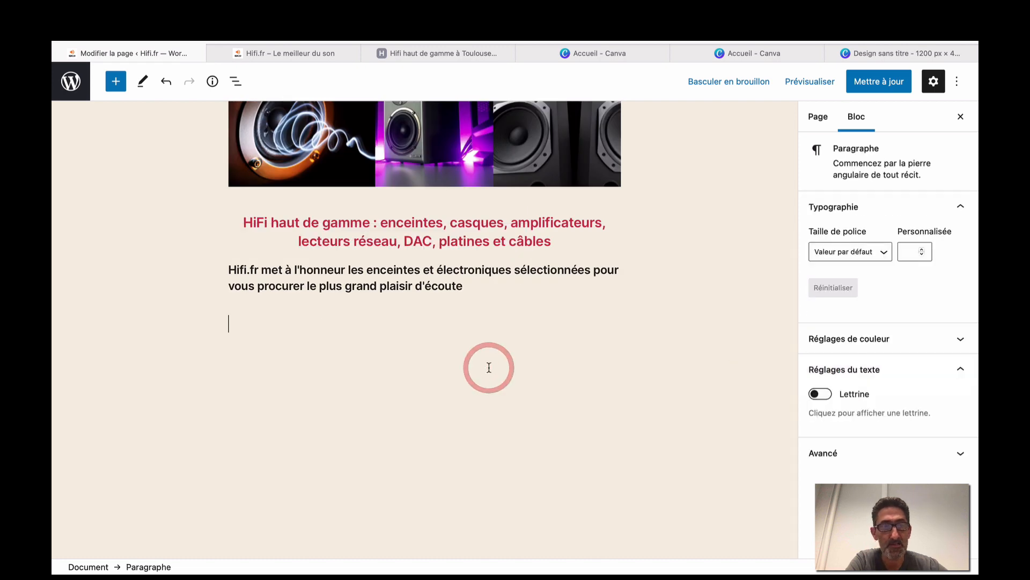
pyautogui.click(353, 271)
pyautogui.click(377, 237)
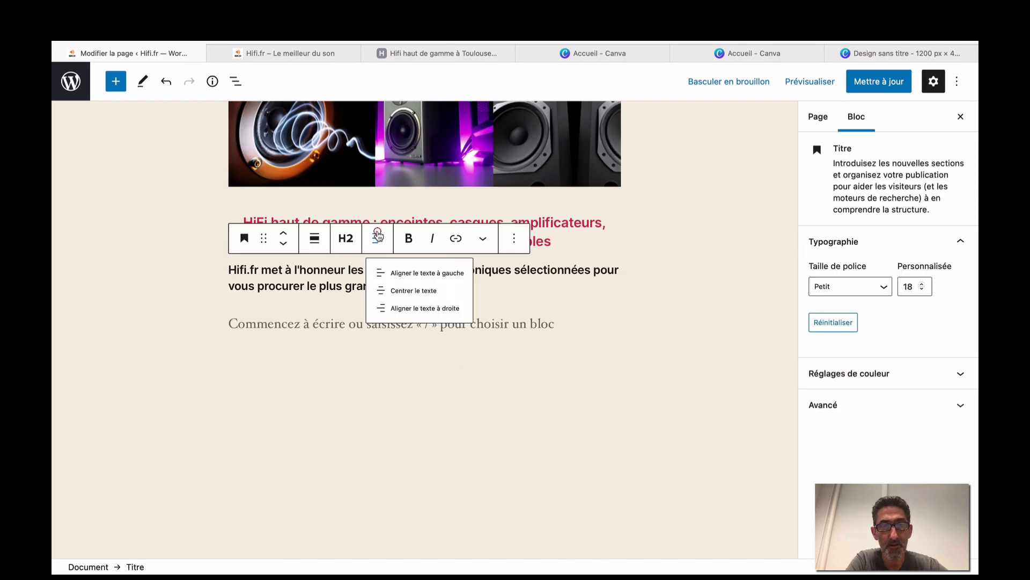
pyautogui.click(405, 298)
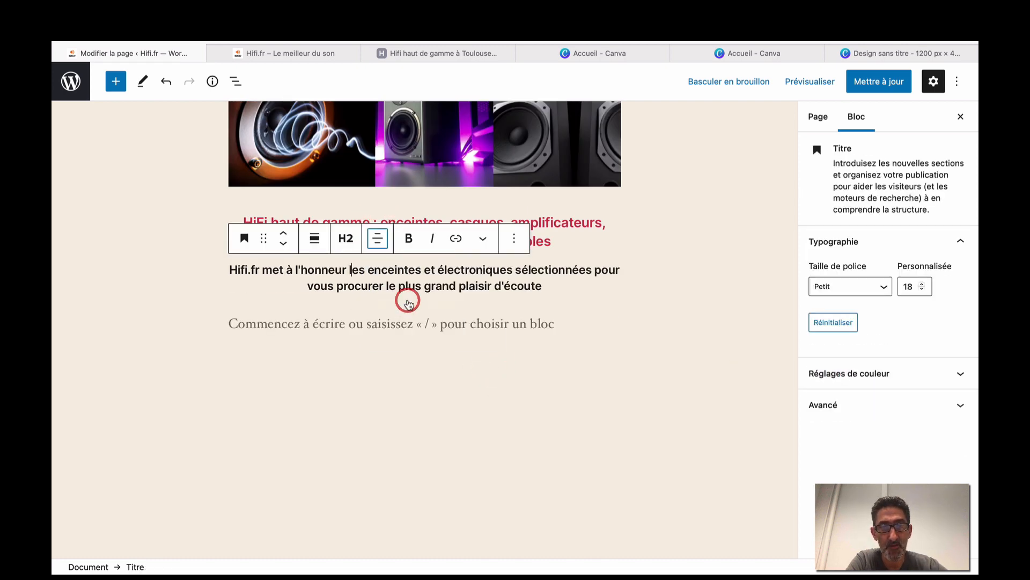
pyautogui.click(421, 447)
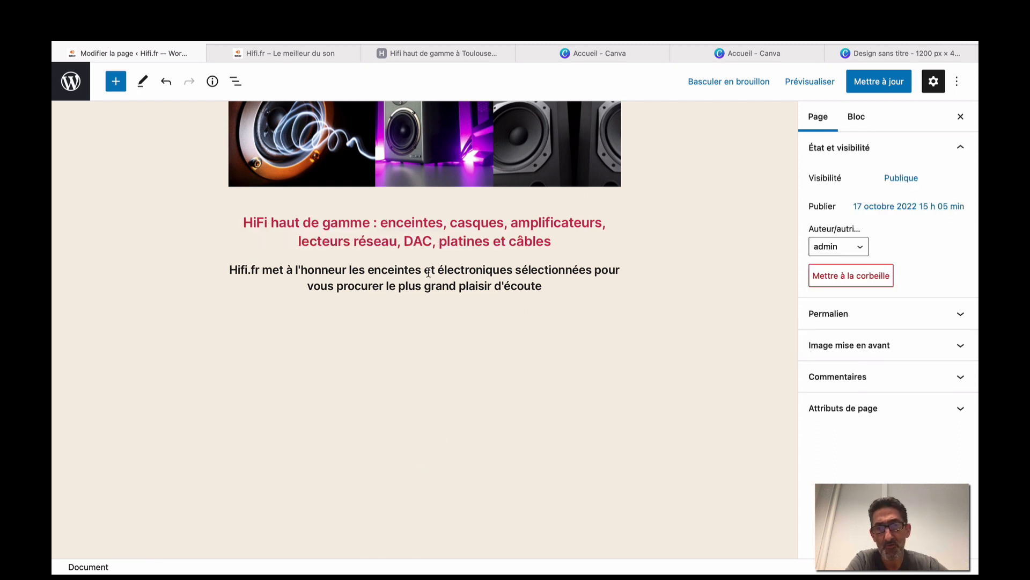
pyautogui.scroll(1, 429, 266)
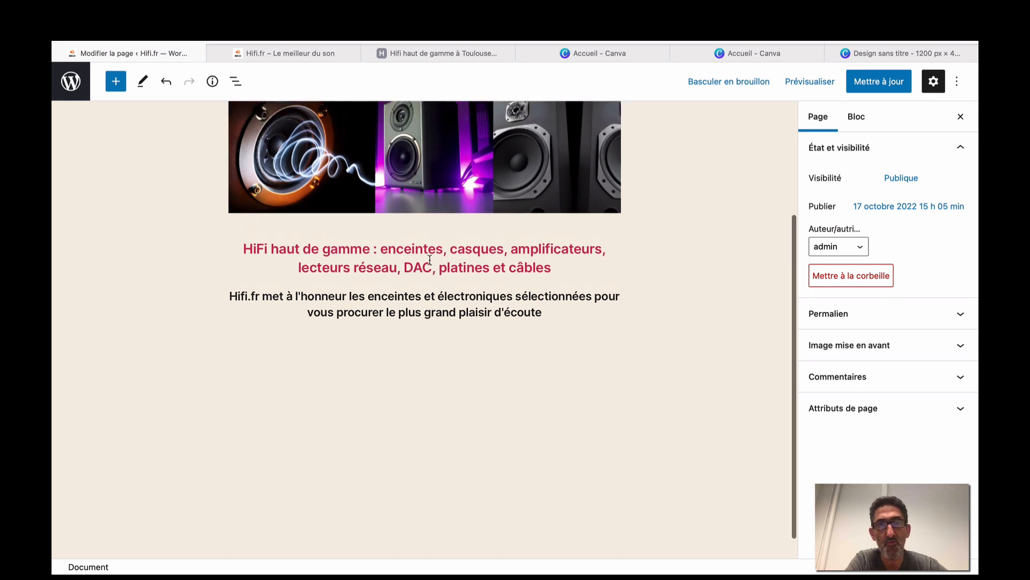
pyautogui.scroll(5, 476, 244)
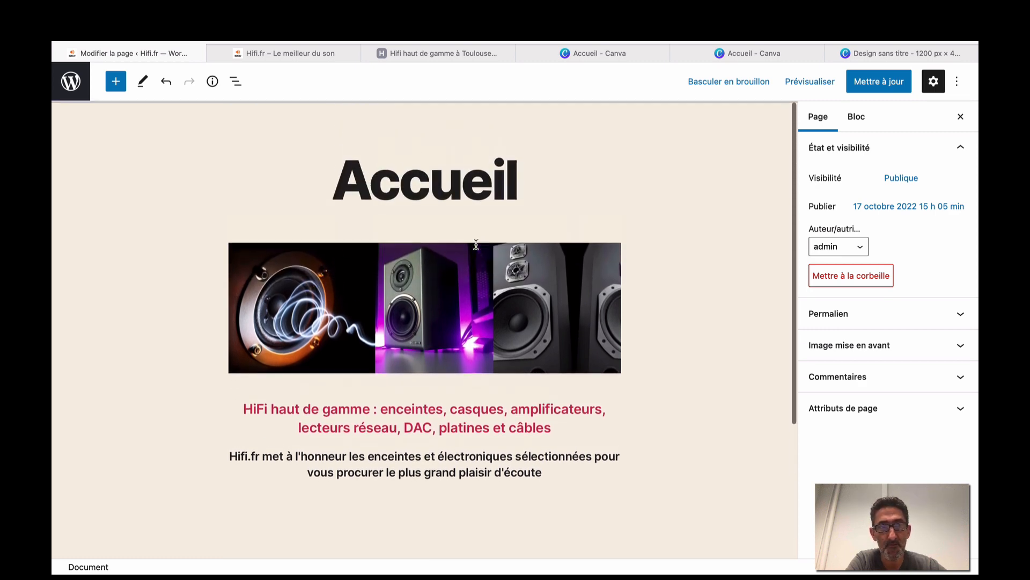
pyautogui.scroll(-5, 476, 244)
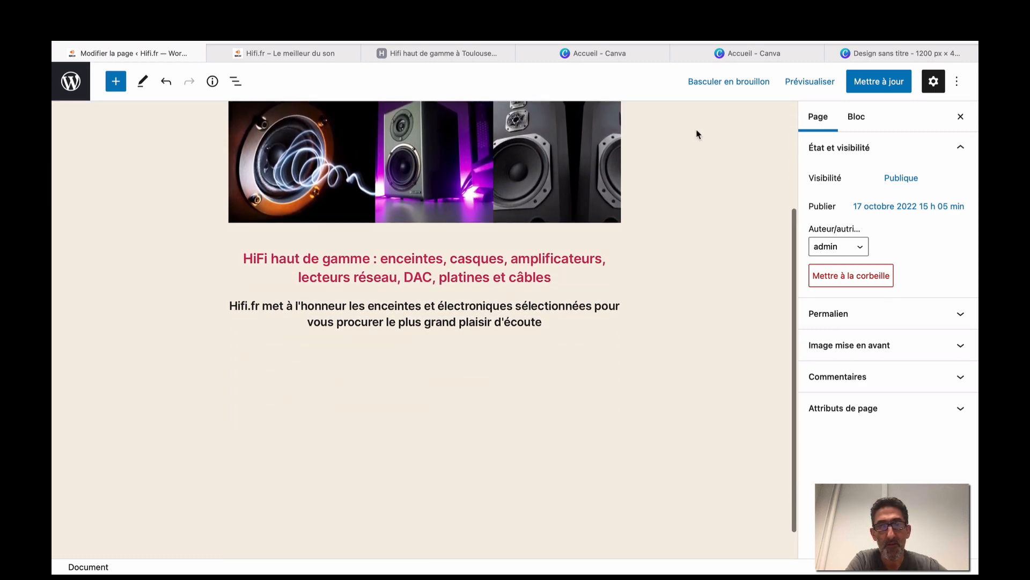
# Select and copy the full 'Passion ou passe-temps…' paragraph on hifi.fr, then go back to the editor.
pyautogui.click(459, 56)
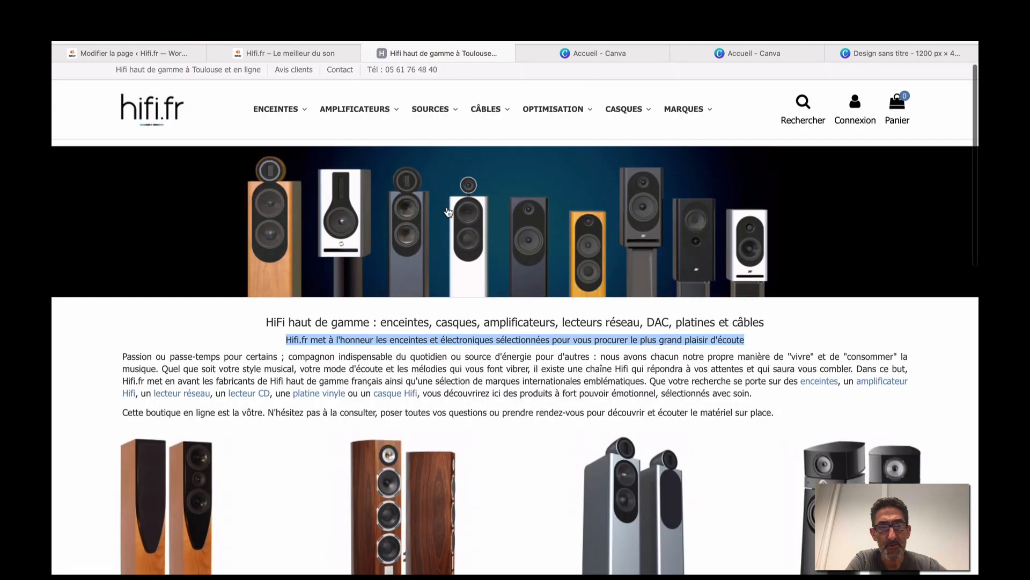
pyautogui.scroll(-2, 448, 211)
pyautogui.moveTo(122, 296); pyautogui.dragTo(624, 336)
pyautogui.moveTo(626, 337); pyautogui.dragTo(720, 338)
pyautogui.press('super+c')
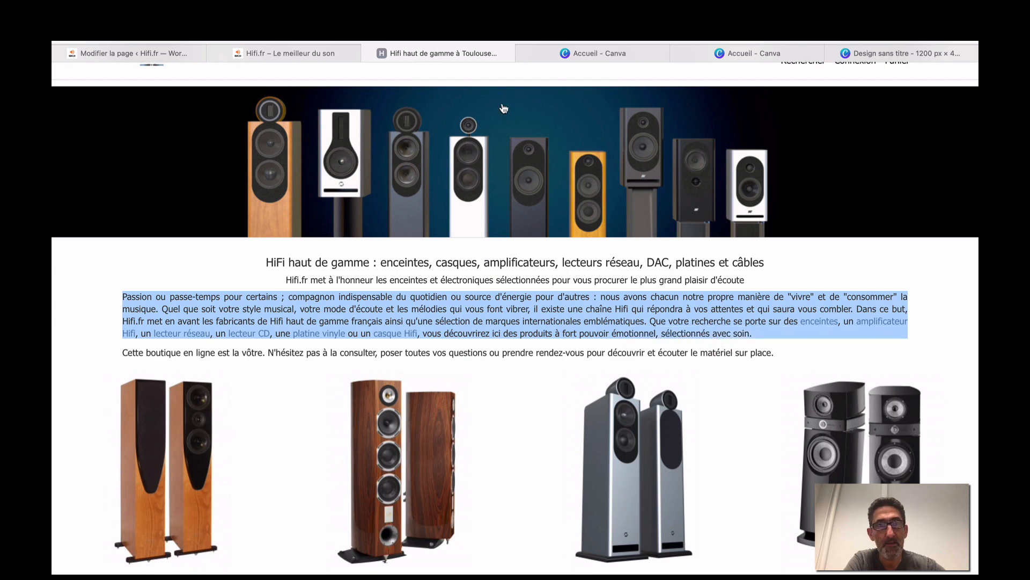
pyautogui.click(185, 56)
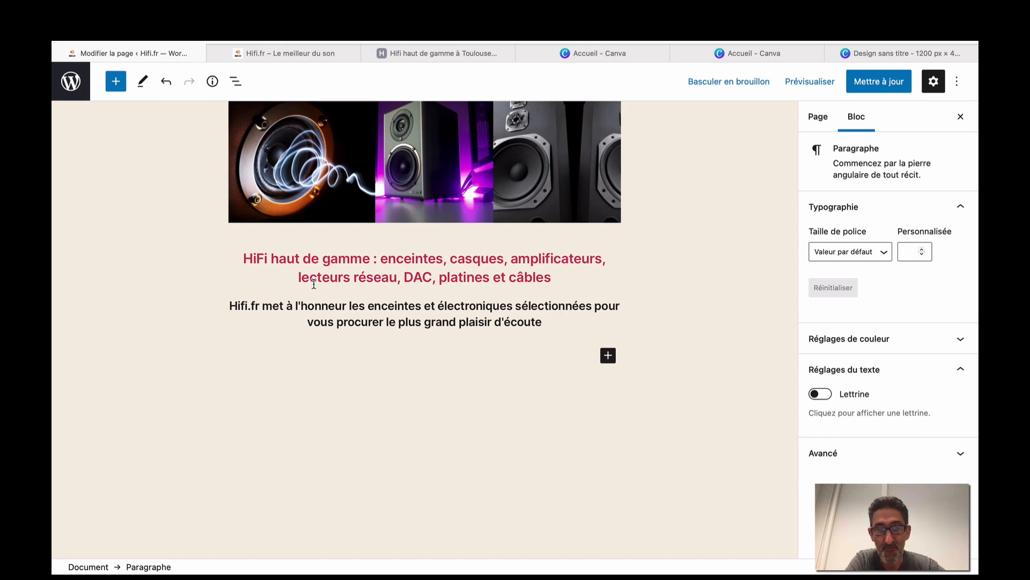
# Add a paragraph block under the subtitle and paste the 'Passion ou passe-temps…' intro text into it.
pyautogui.click(607, 357)
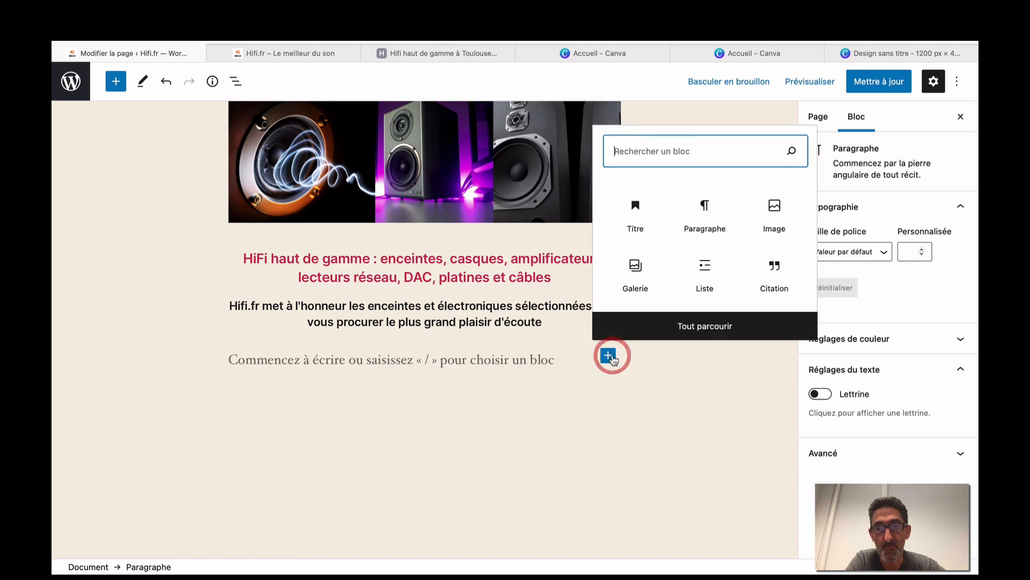
pyautogui.click(707, 208)
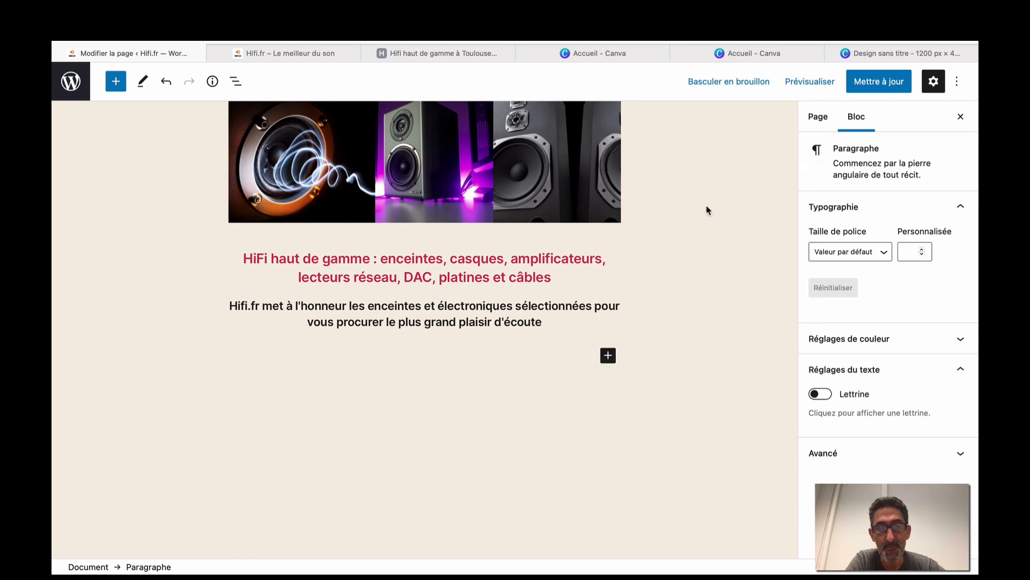
pyautogui.press('super+v')
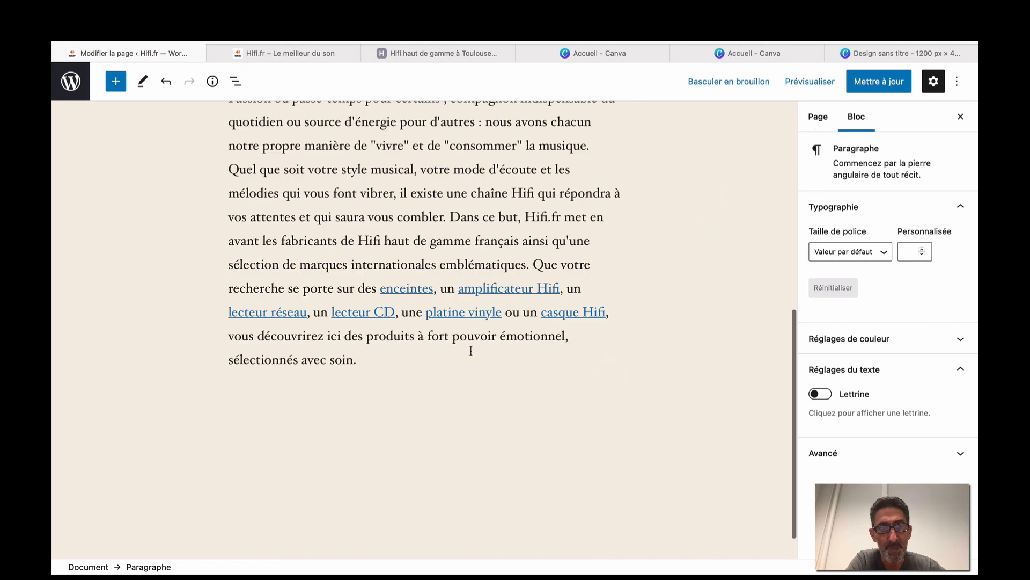
pyautogui.scroll(5, 471, 351)
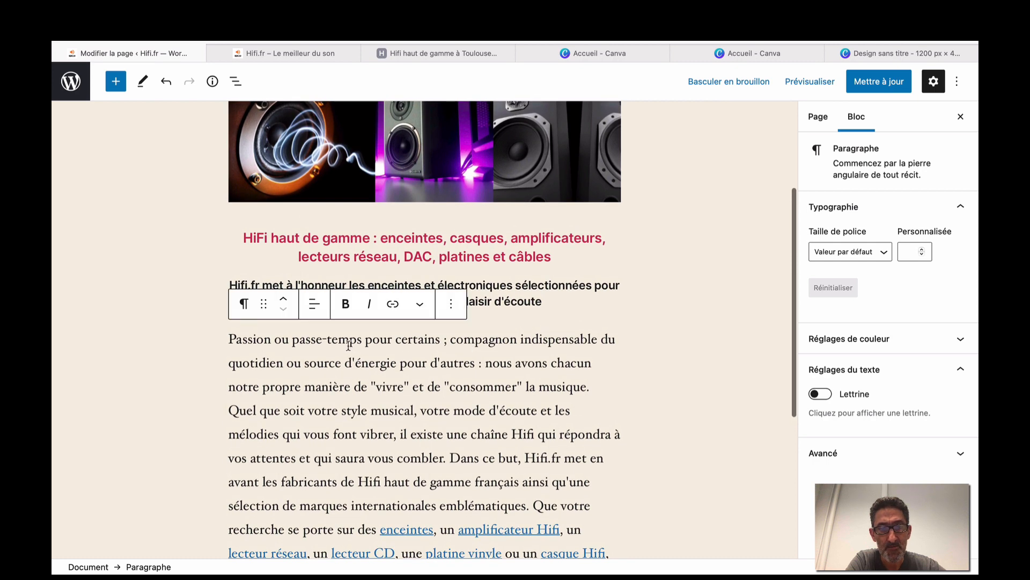
pyautogui.scroll(-1, 250, 339)
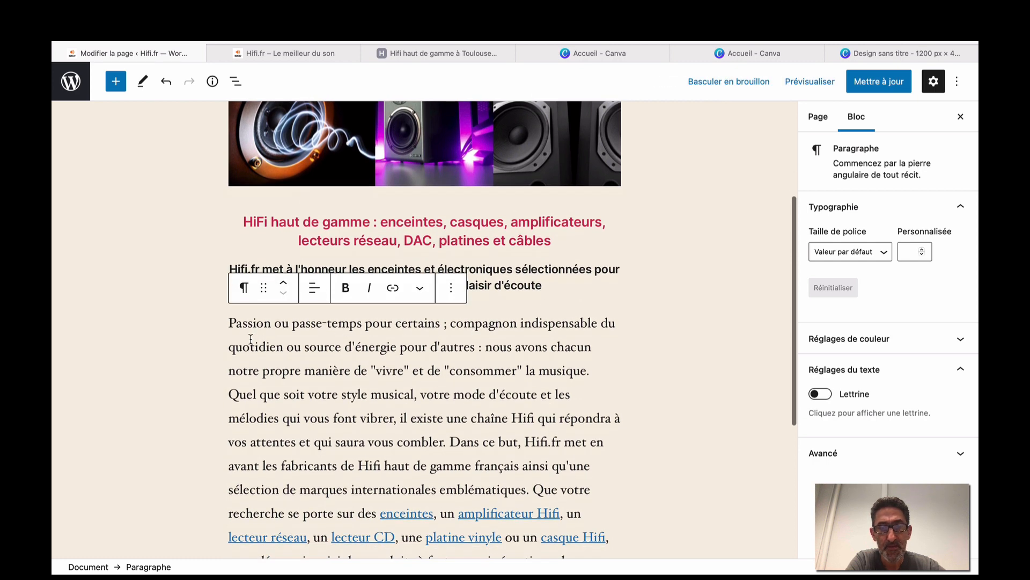
pyautogui.scroll(-5, 251, 339)
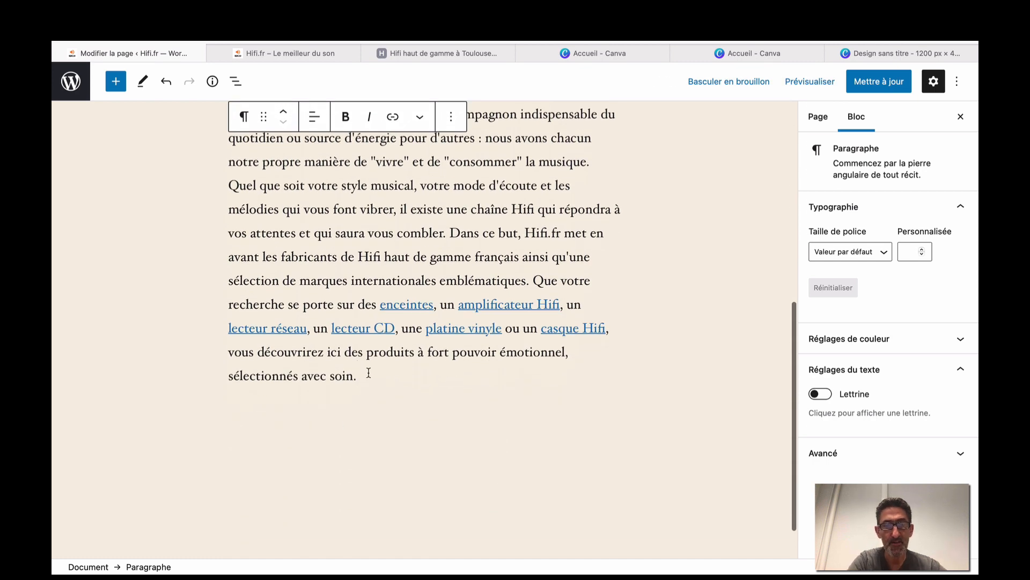
# Type test characters and line breaks after the paragraph, then delete them again.
pyautogui.write('ddddddddddd')
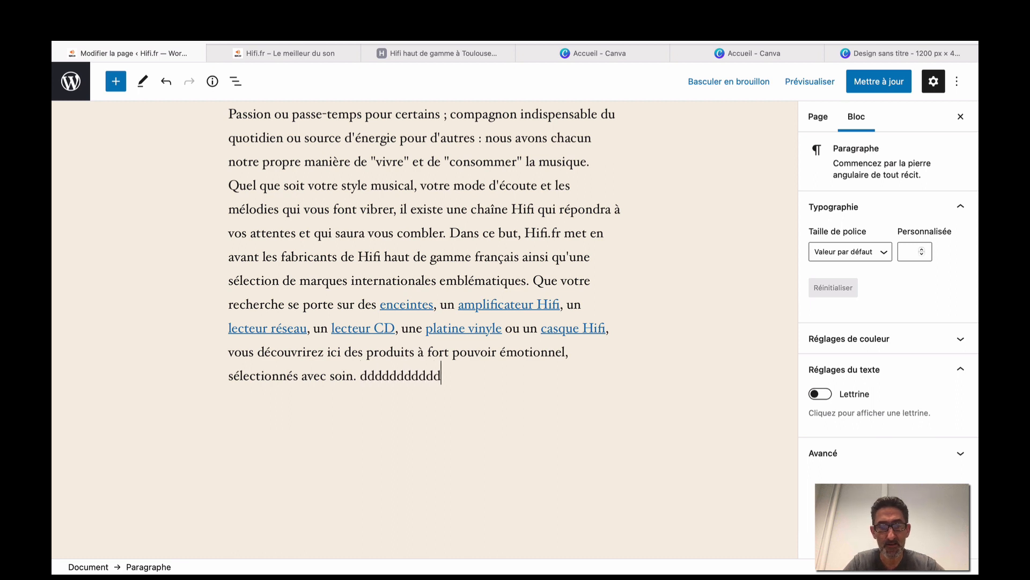
pyautogui.write('dddddddddddddd')
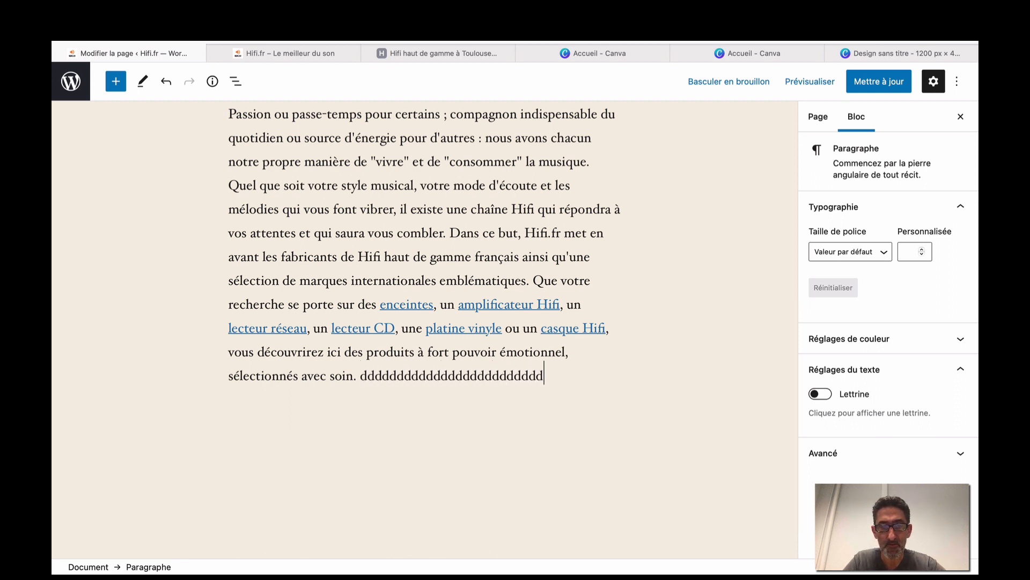
pyautogui.press('Return')
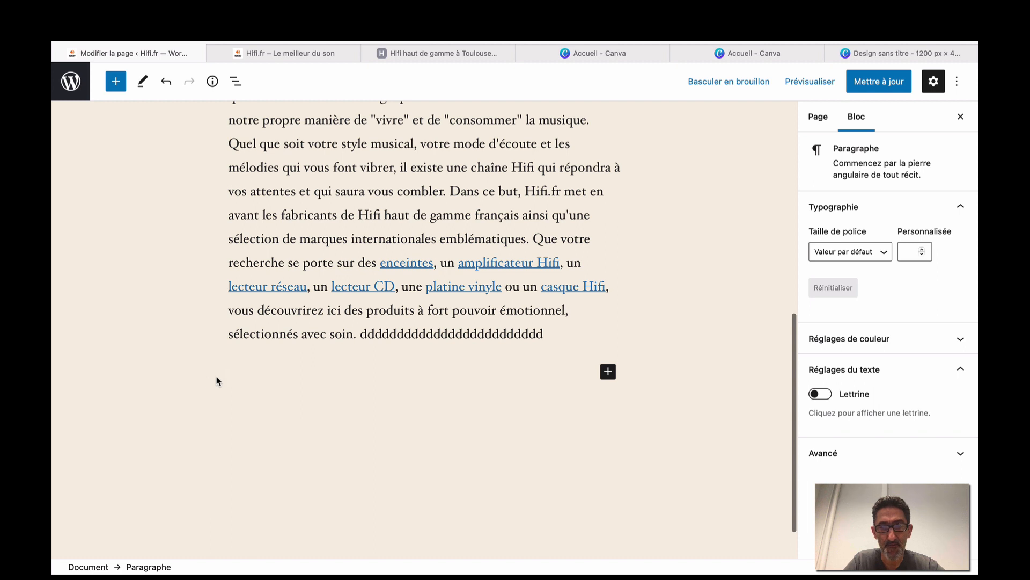
pyautogui.press('BackSpace')
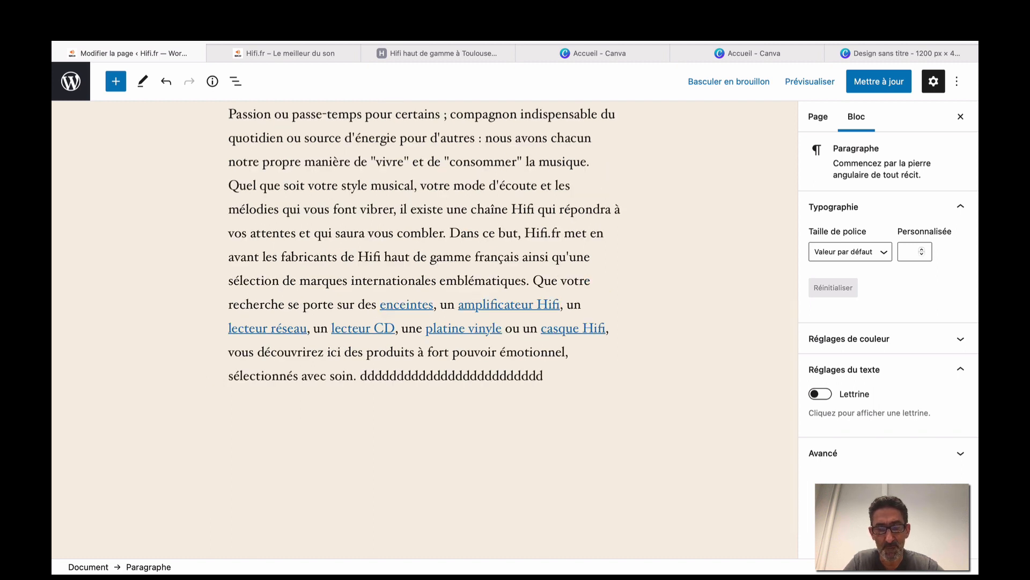
pyautogui.hotkey('shift', 'Return')
pyautogui.write('ddddd')
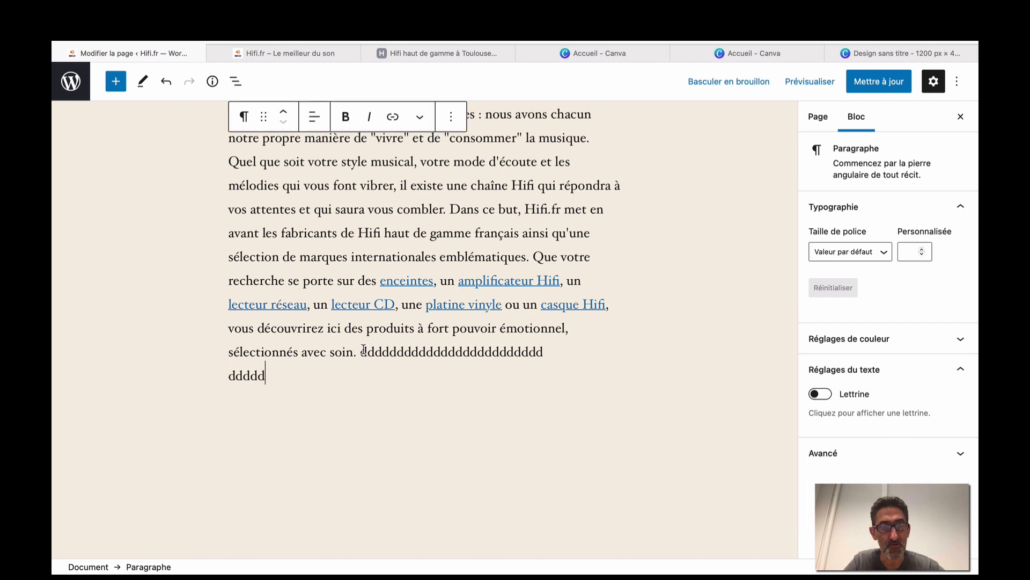
pyautogui.moveTo(363, 349); pyautogui.dragTo(360, 375)
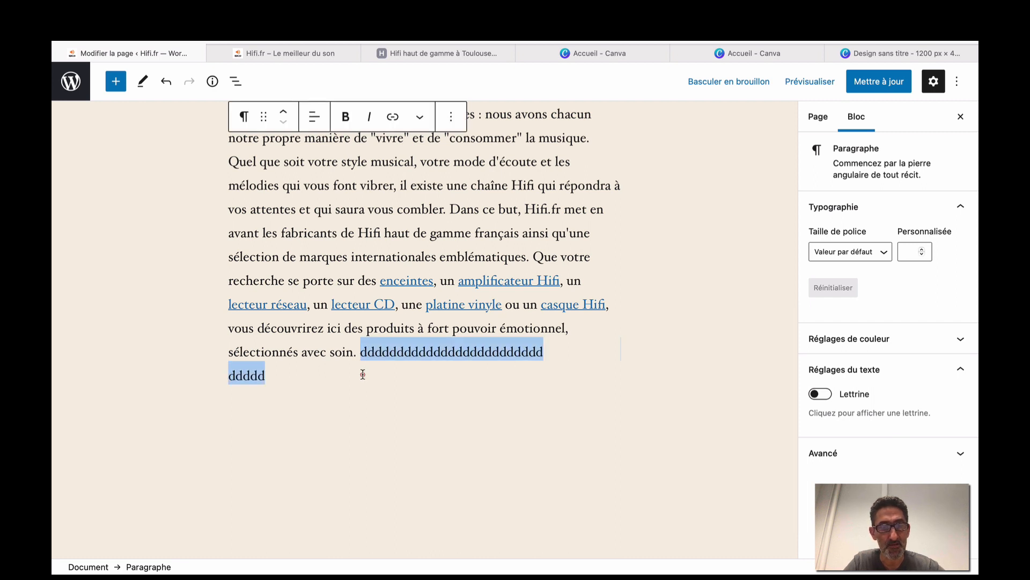
pyautogui.press('BackSpace')
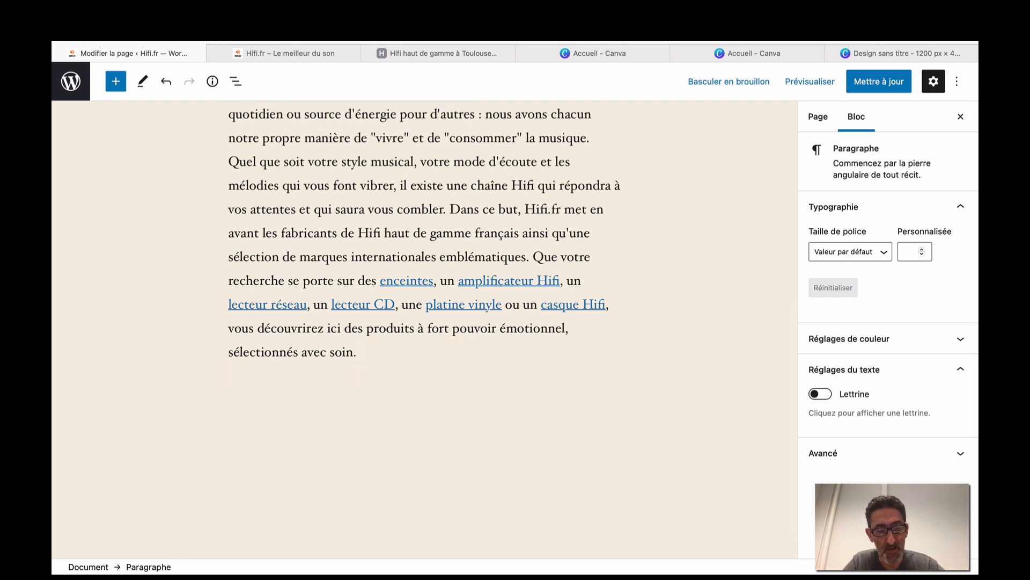
pyautogui.scroll(3, 424, 306)
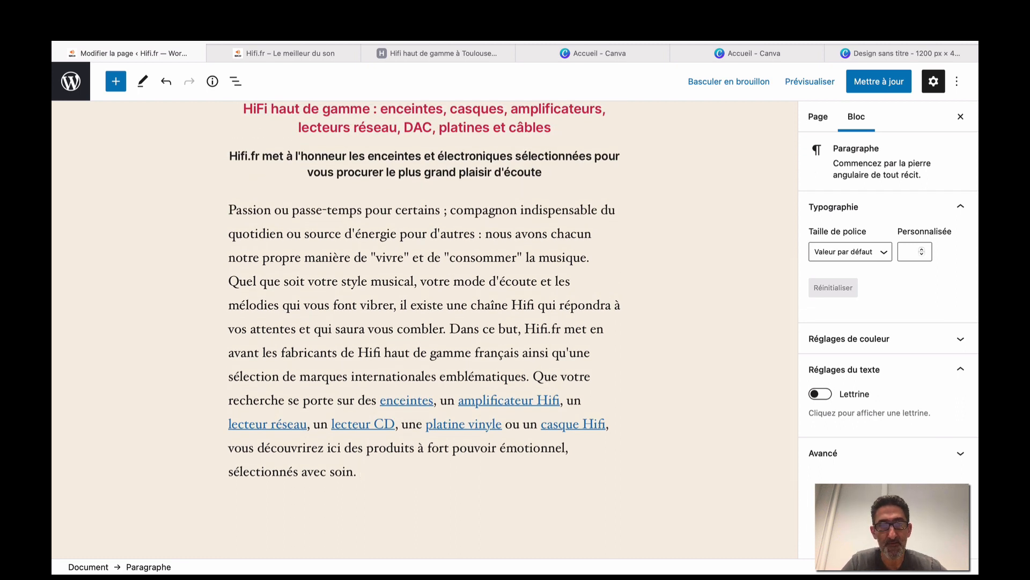
pyautogui.scroll(-1, 350, 290)
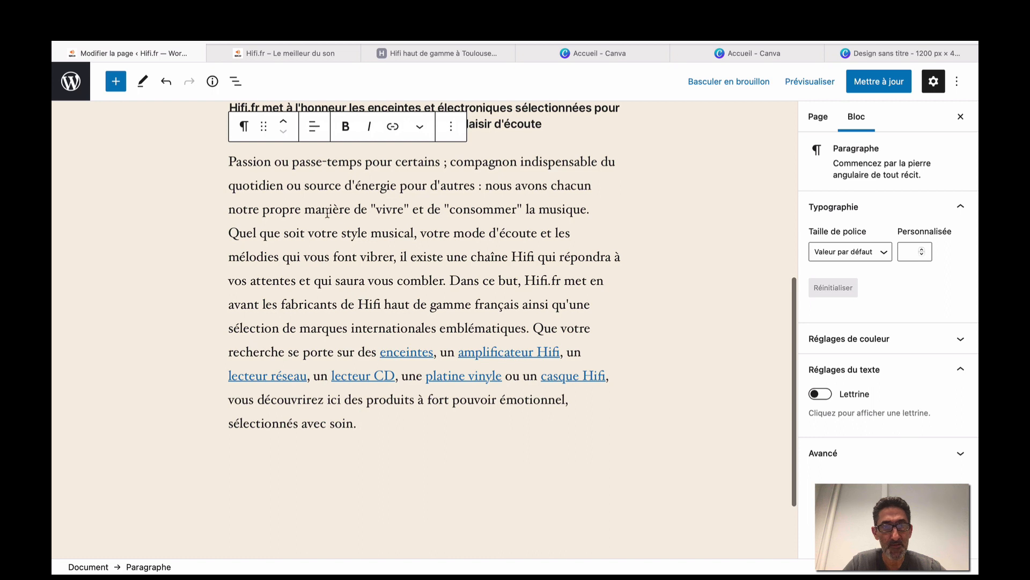
pyautogui.scroll(2, 345, 246)
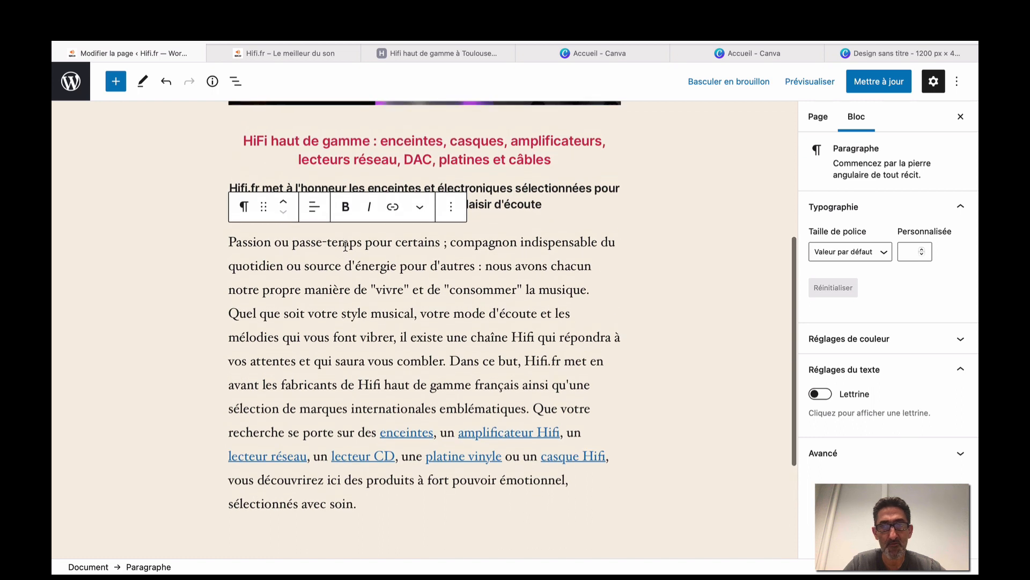
pyautogui.click(810, 81)
# Preview the page, compare it with the reference site, then inspect the 'enceintes' link to hifi.fr/3-enceinte.
pyautogui.click(773, 196)
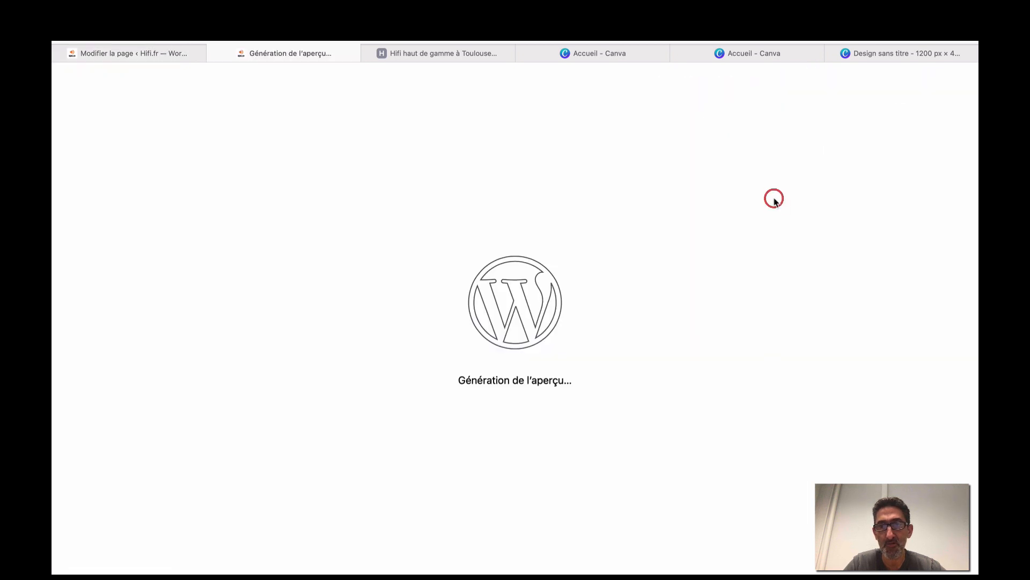
pyautogui.scroll(-6, 568, 295)
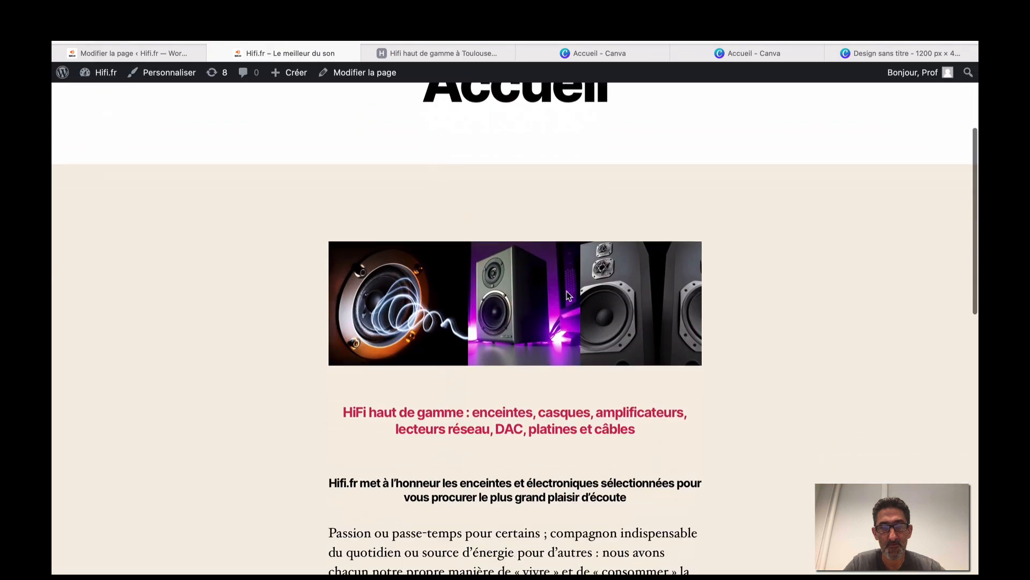
pyautogui.scroll(-3, 568, 295)
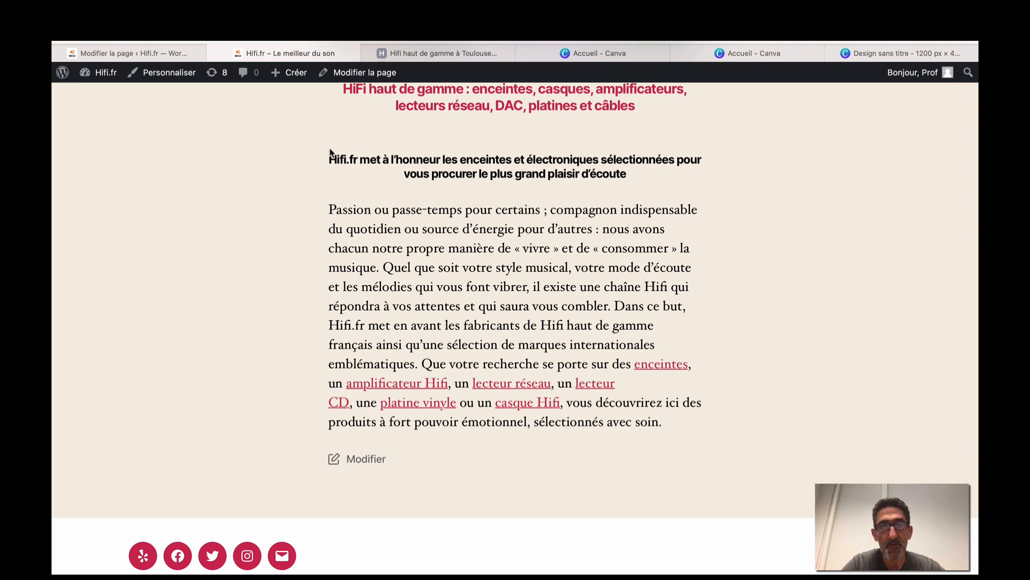
pyautogui.click(431, 54)
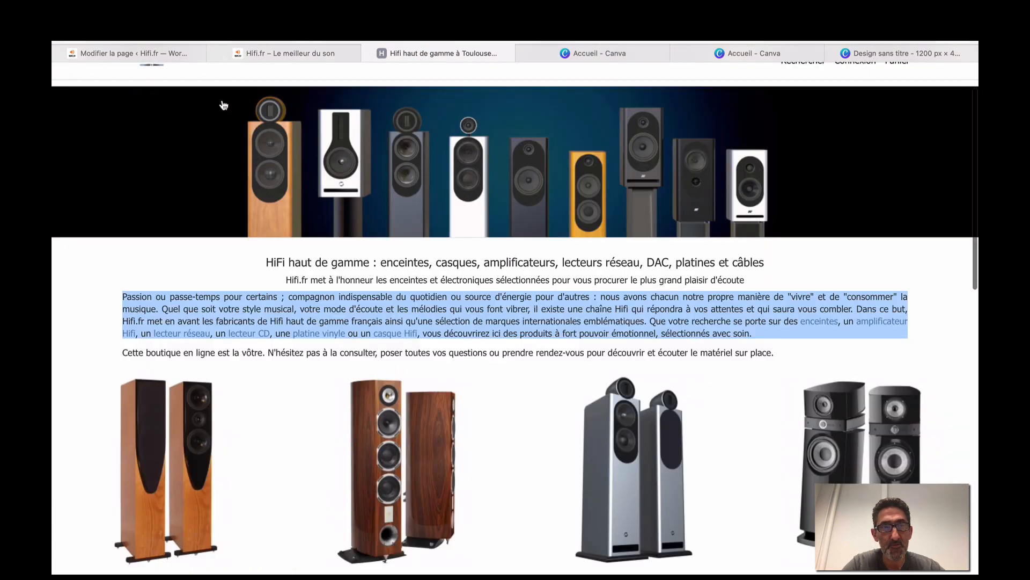
pyautogui.click(161, 53)
pyautogui.click(411, 445)
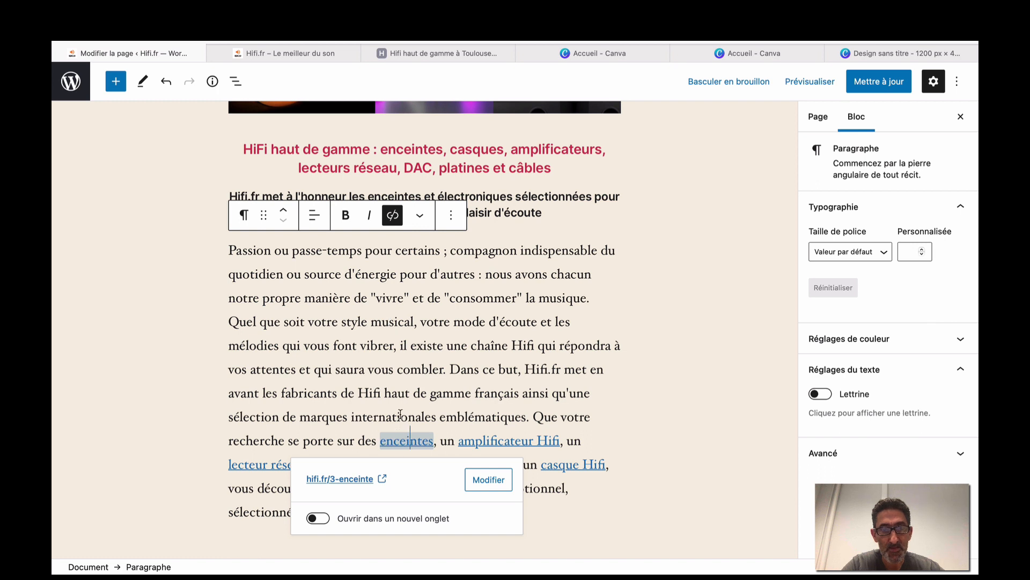
# Remove the links from enceintes, amplificateur Hifi, lecteur réseau, lecteur CD, platine vinyle and casque Hifi.
pyautogui.click(483, 481)
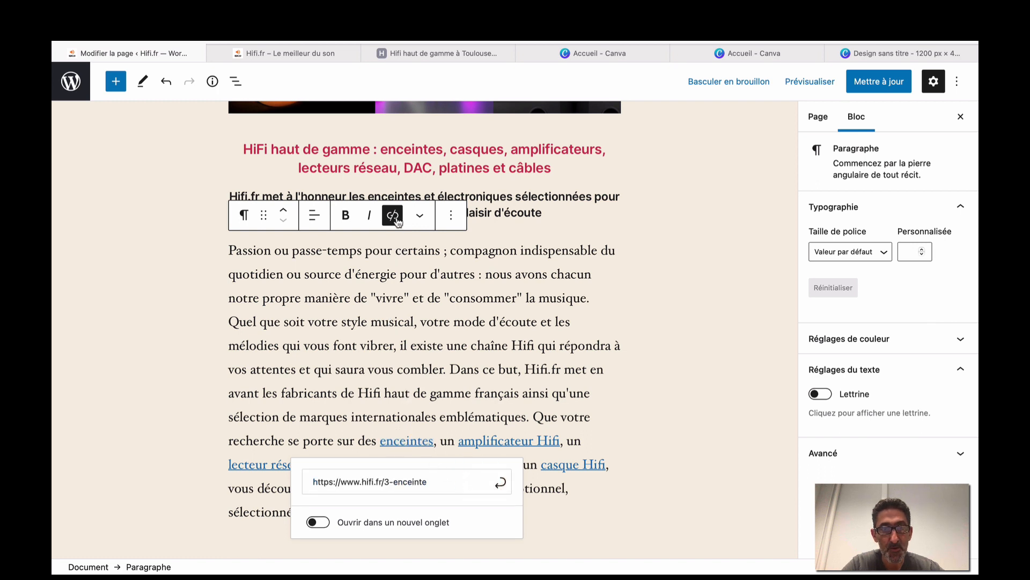
pyautogui.click(398, 220)
pyautogui.click(455, 445)
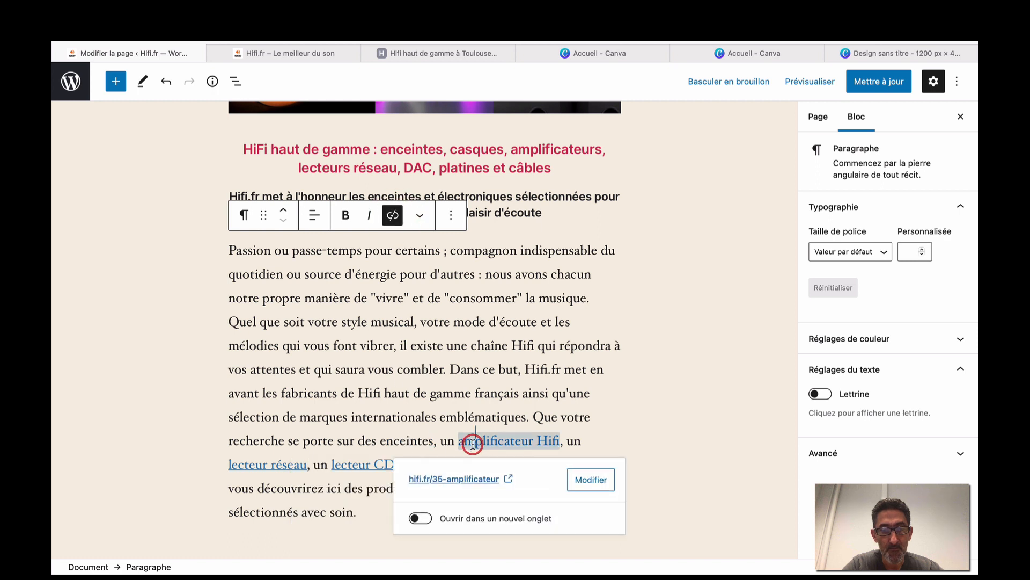
pyautogui.click(393, 214)
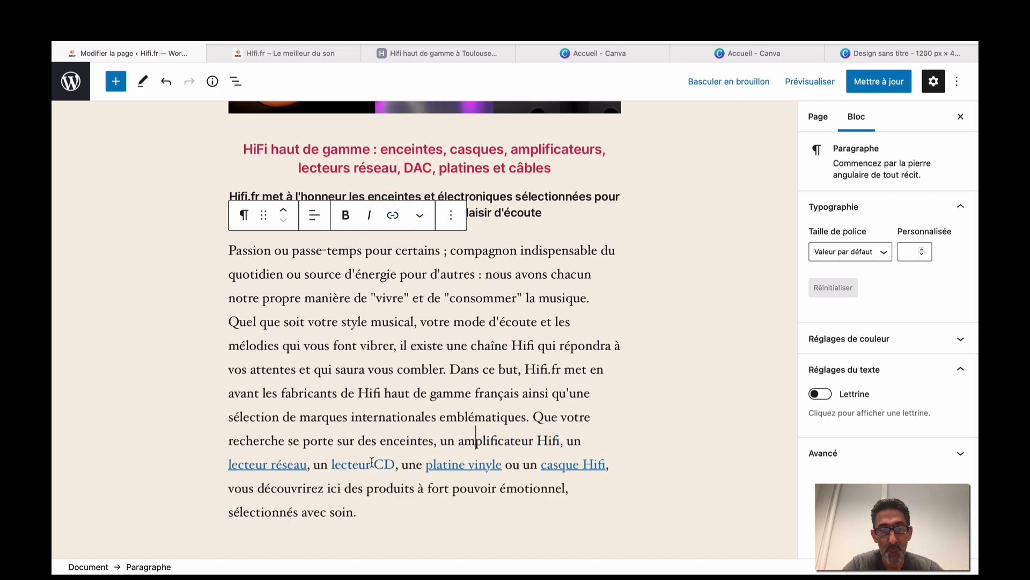
pyautogui.click(292, 466)
pyautogui.click(393, 216)
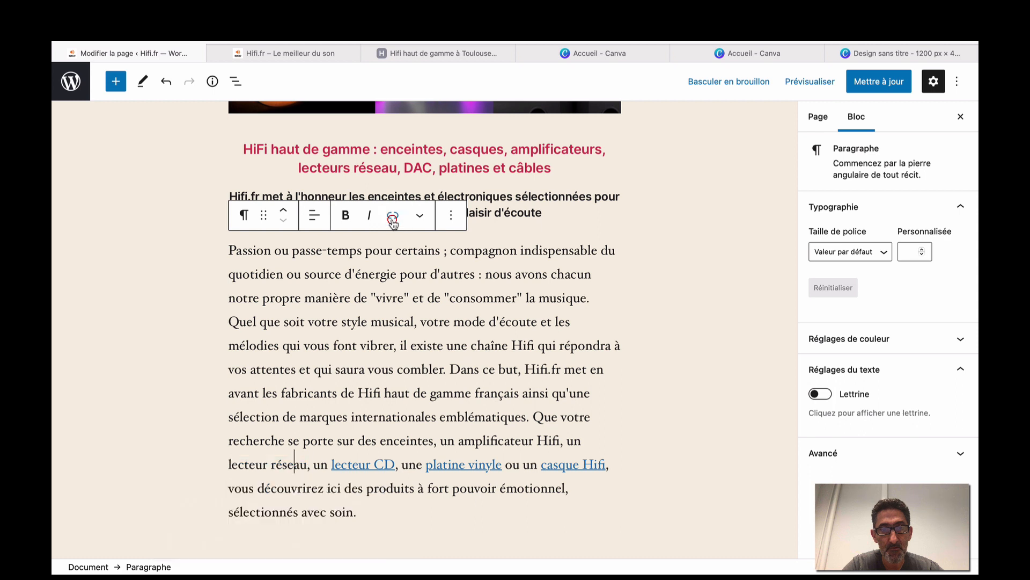
pyautogui.click(357, 465)
pyautogui.click(399, 221)
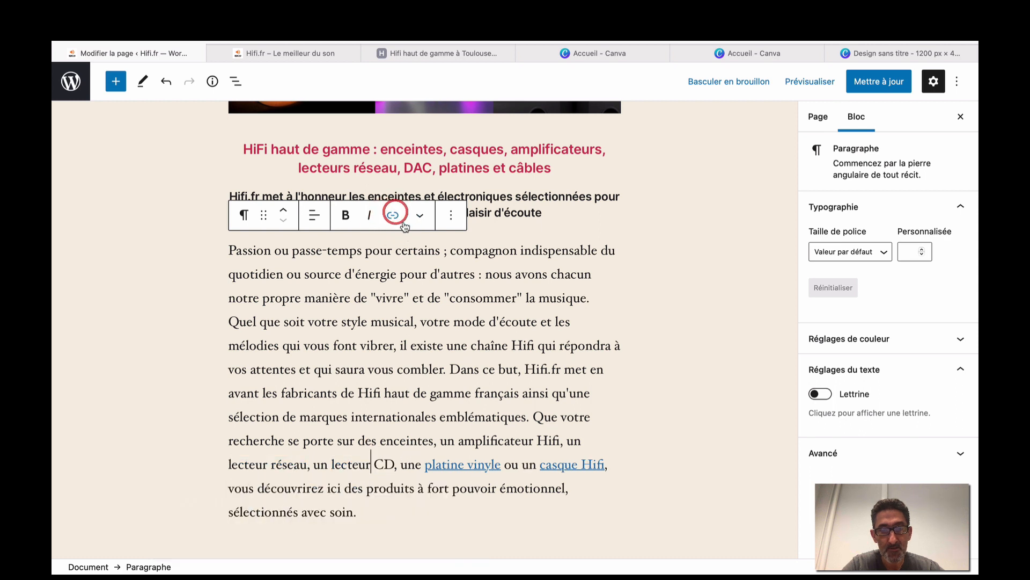
pyautogui.click(474, 465)
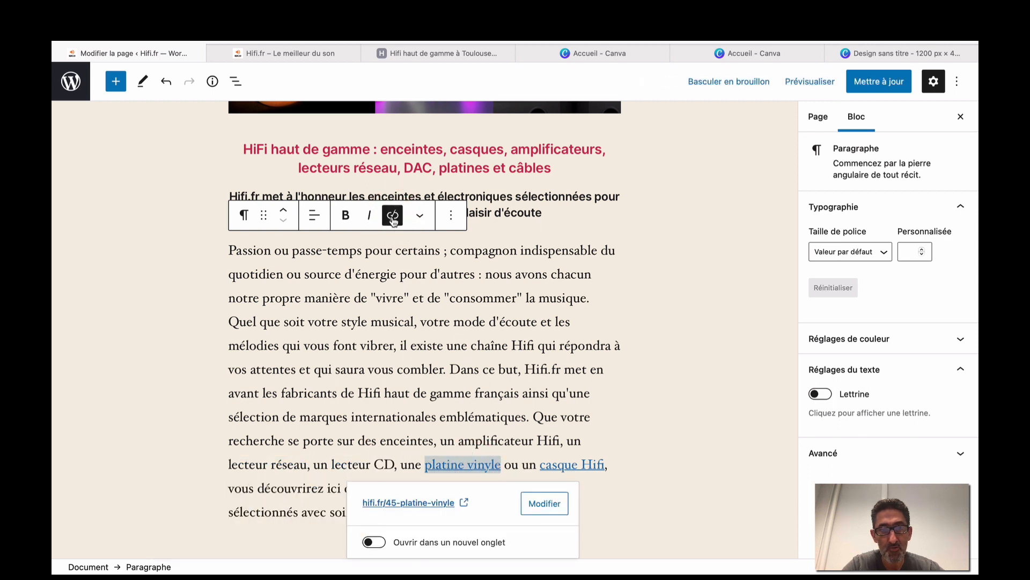
pyautogui.click(393, 216)
pyautogui.click(559, 465)
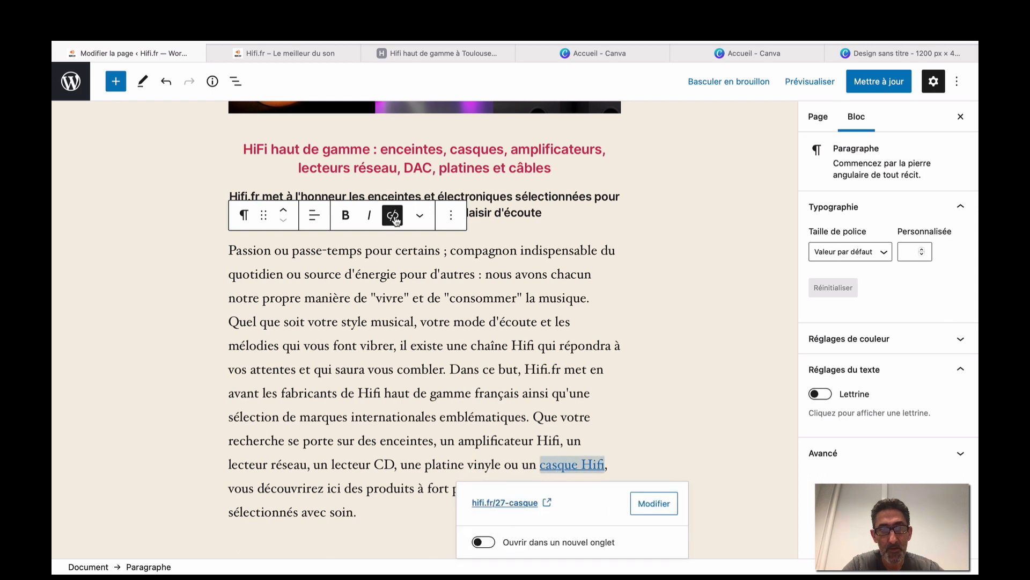
pyautogui.click(393, 215)
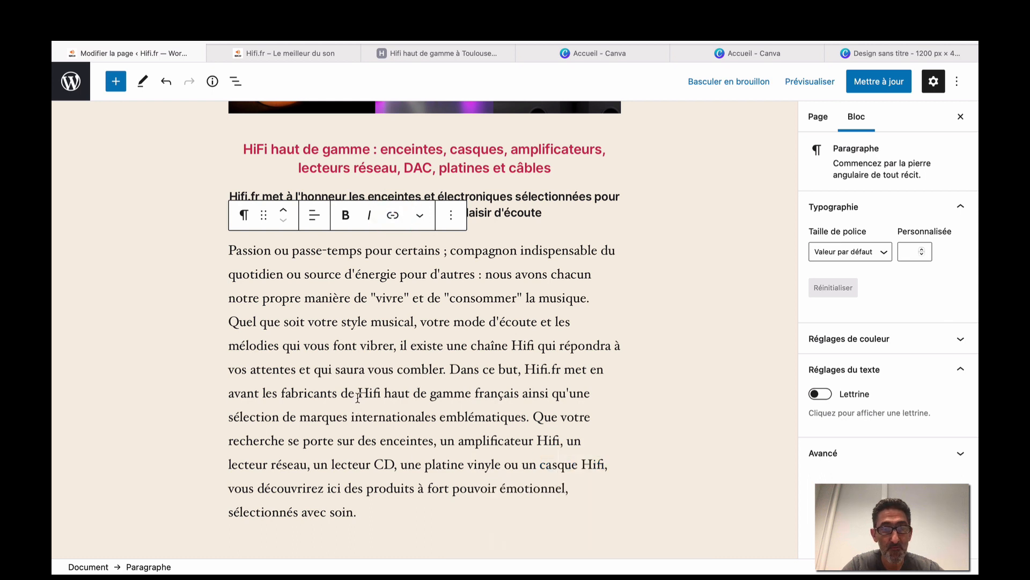
# Abandon the link started on 'Hifi haut', with new-tab off, leaving the paragraph unlinked.
pyautogui.moveTo(356, 393); pyautogui.dragTo(412, 393)
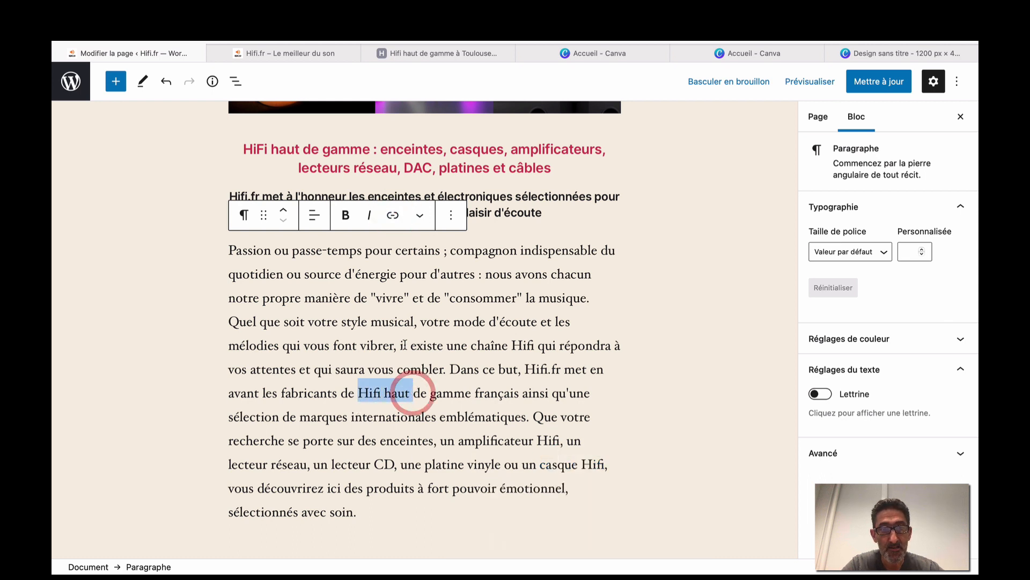
pyautogui.click(393, 215)
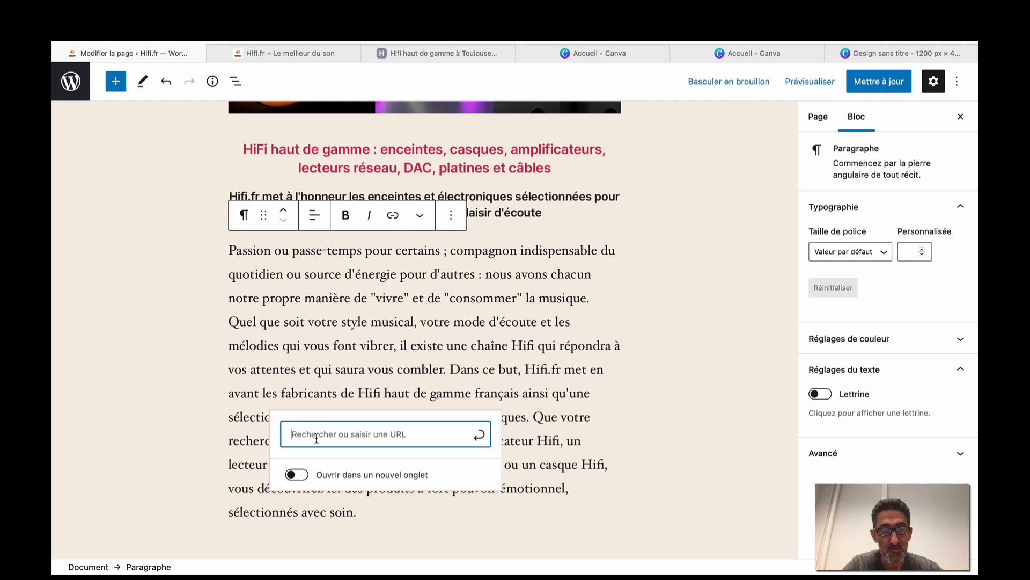
pyautogui.click(299, 475)
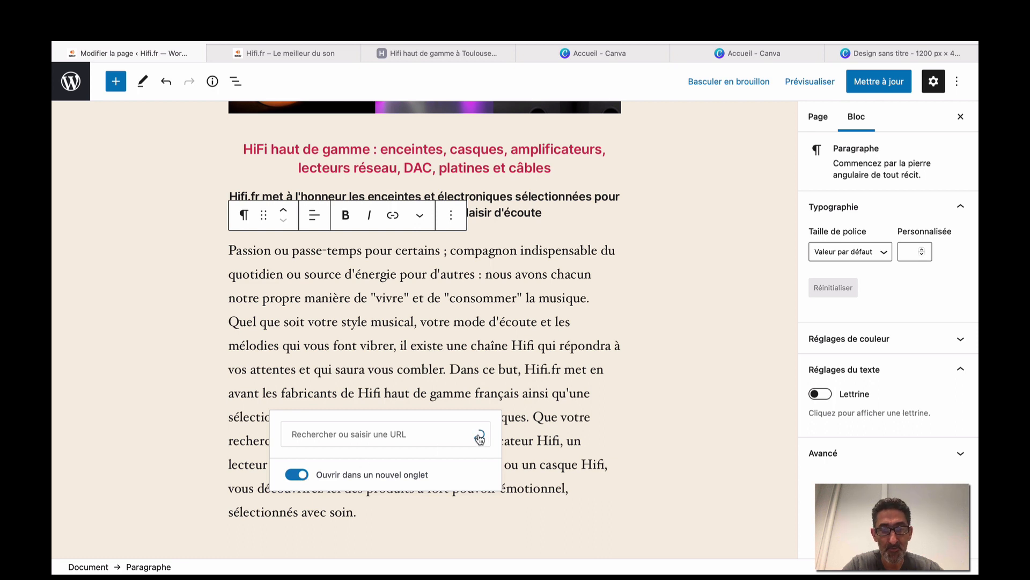
pyautogui.click(295, 475)
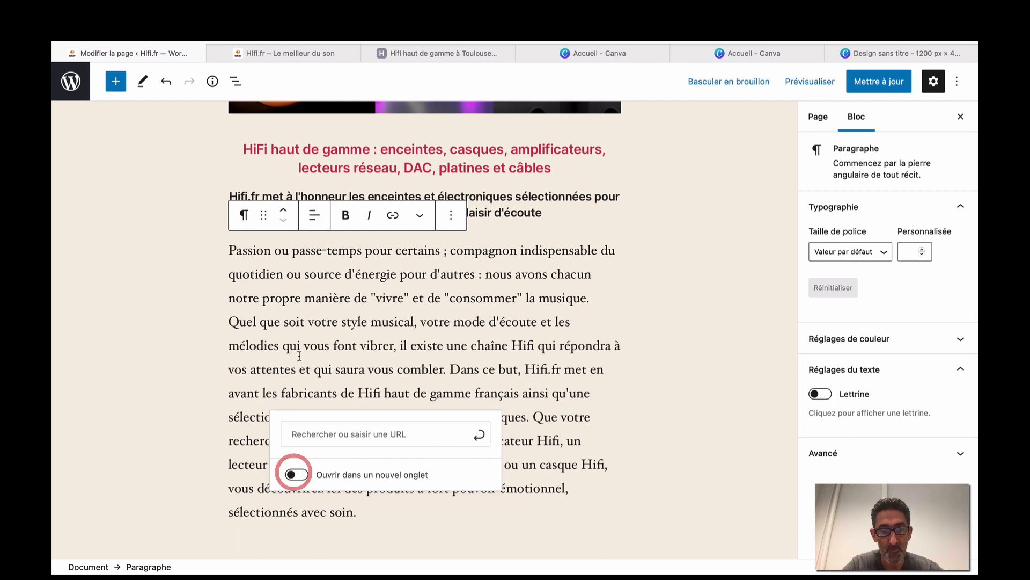
pyautogui.click(196, 326)
pyautogui.scroll(-2, 296, 333)
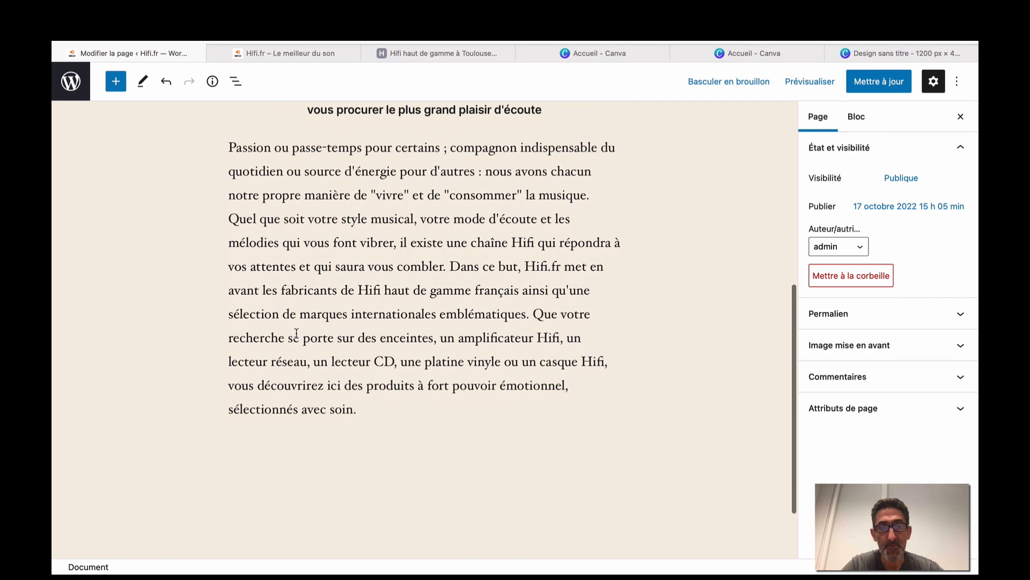
pyautogui.scroll(7, 296, 333)
pyautogui.scroll(1, 296, 333)
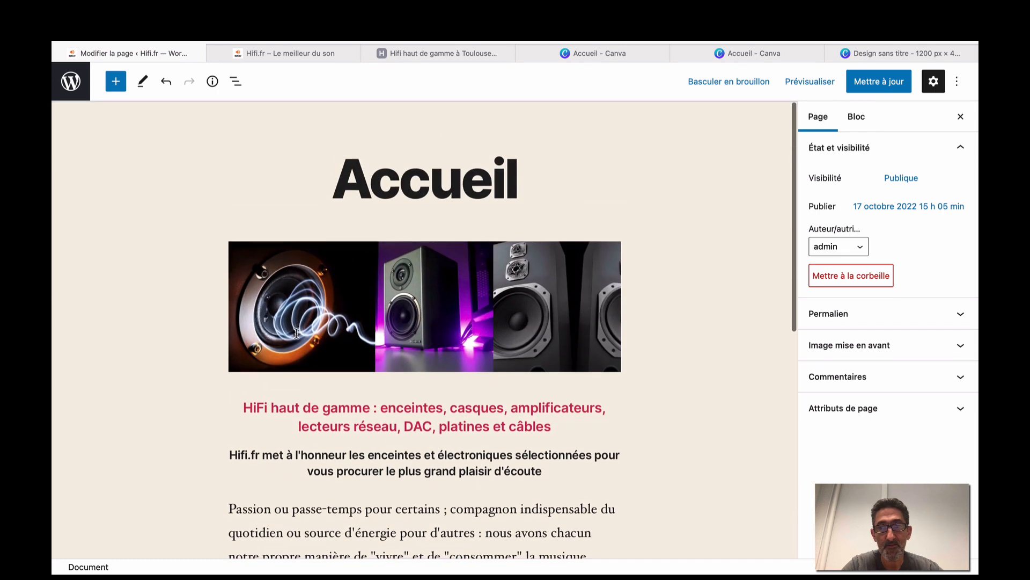
pyautogui.scroll(-12, 665, 189)
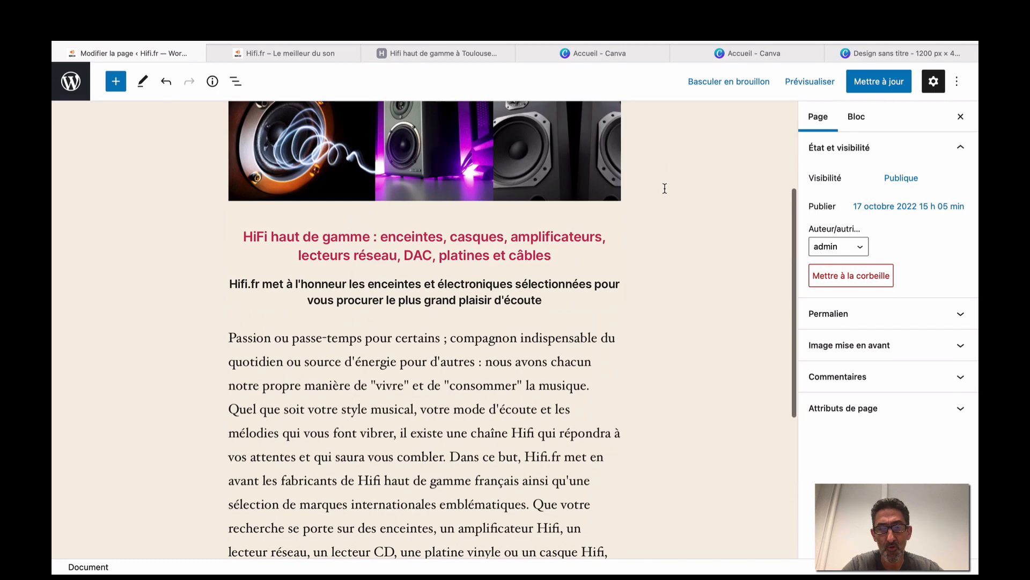
# Centre the text of the 'Passion ou passe-temps…' intro paragraph.
pyautogui.click(500, 257)
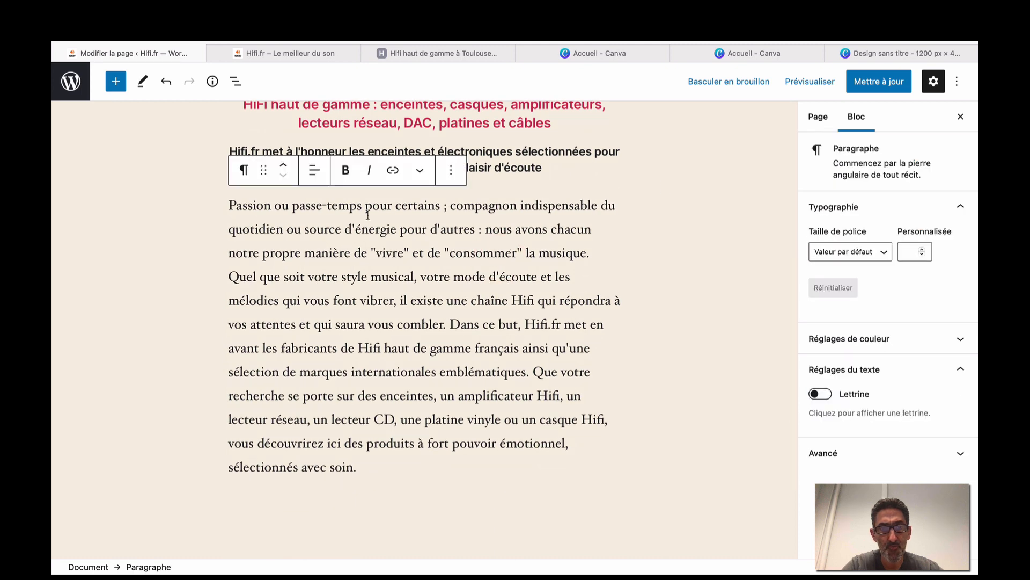
pyautogui.click(314, 173)
pyautogui.click(344, 236)
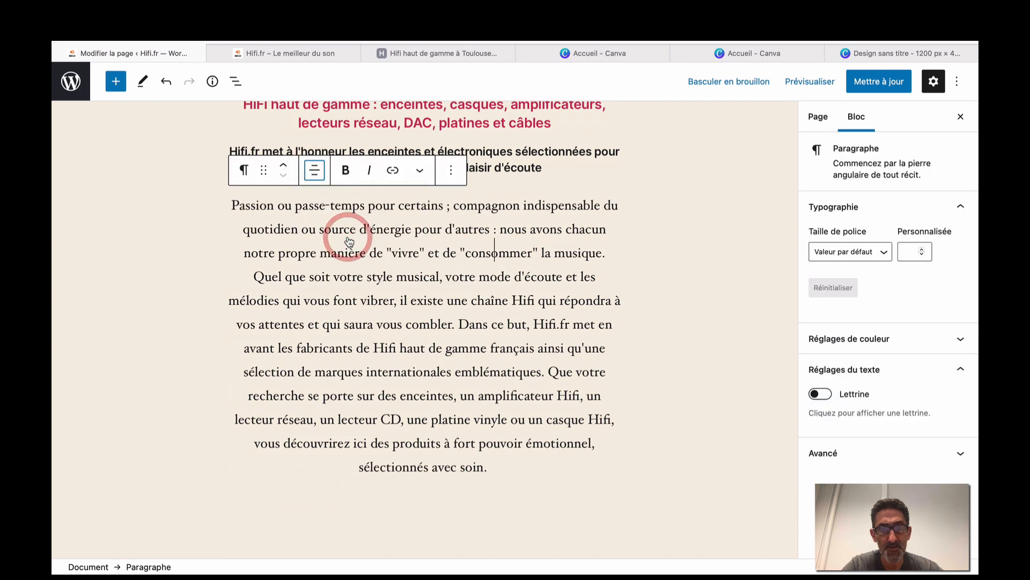
pyautogui.scroll(2, 349, 236)
pyautogui.scroll(5, 559, 198)
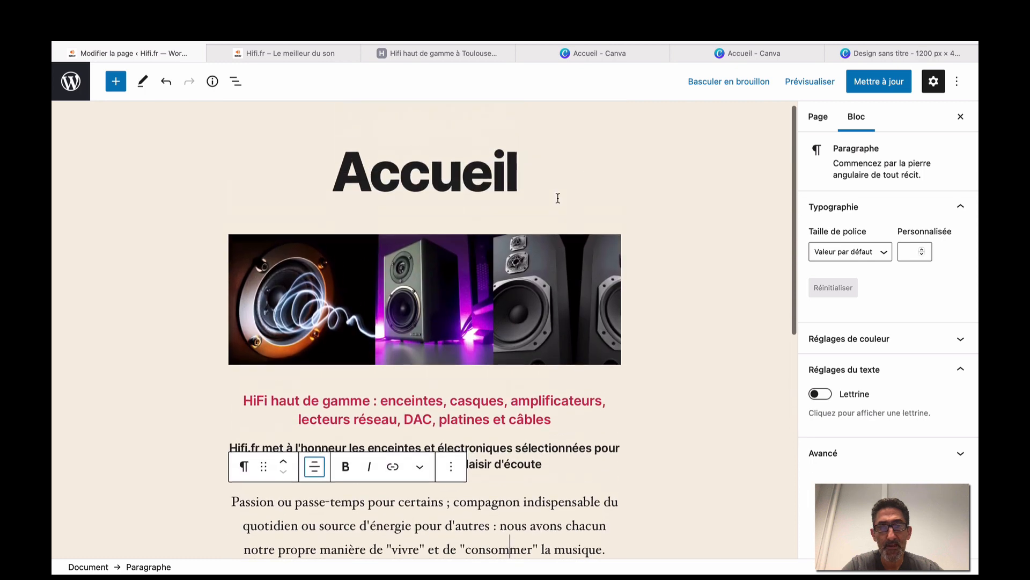
# Compare with the Hifi shop page, then add an empty block below the paragraph.
pyautogui.click(457, 54)
pyautogui.scroll(-3, 225, 351)
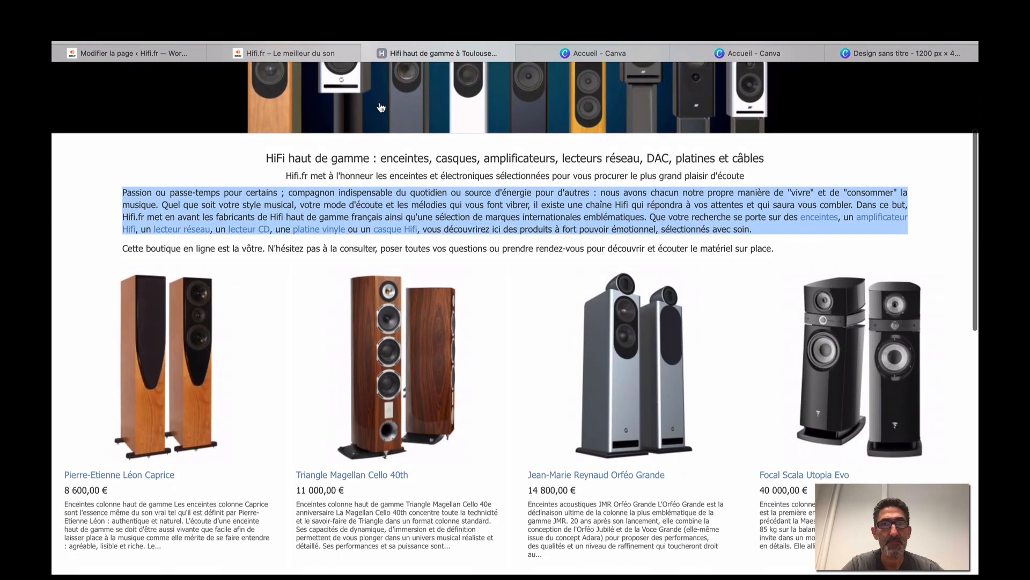
pyautogui.click(191, 57)
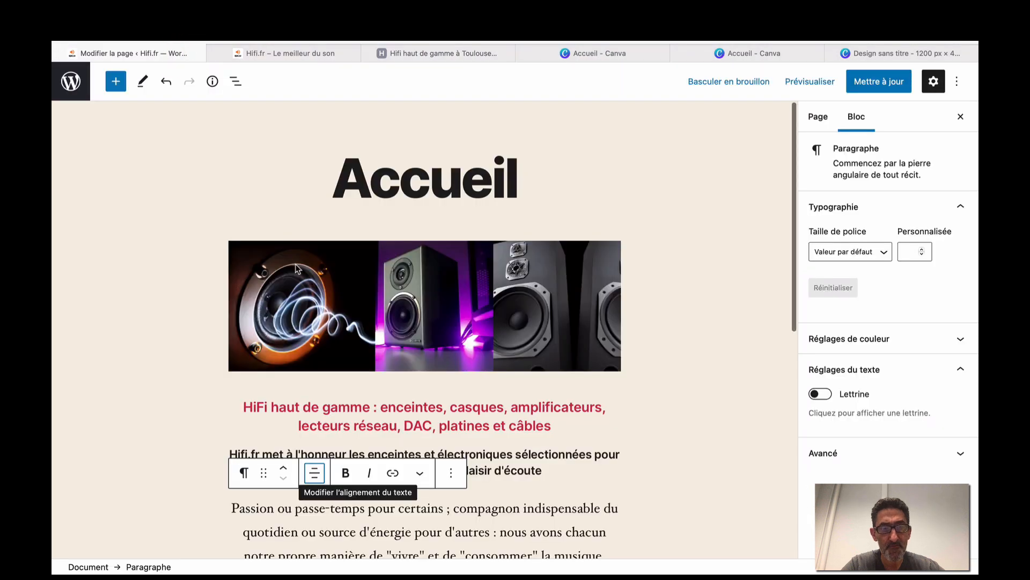
pyautogui.scroll(-3, 296, 269)
pyautogui.scroll(-5, 297, 269)
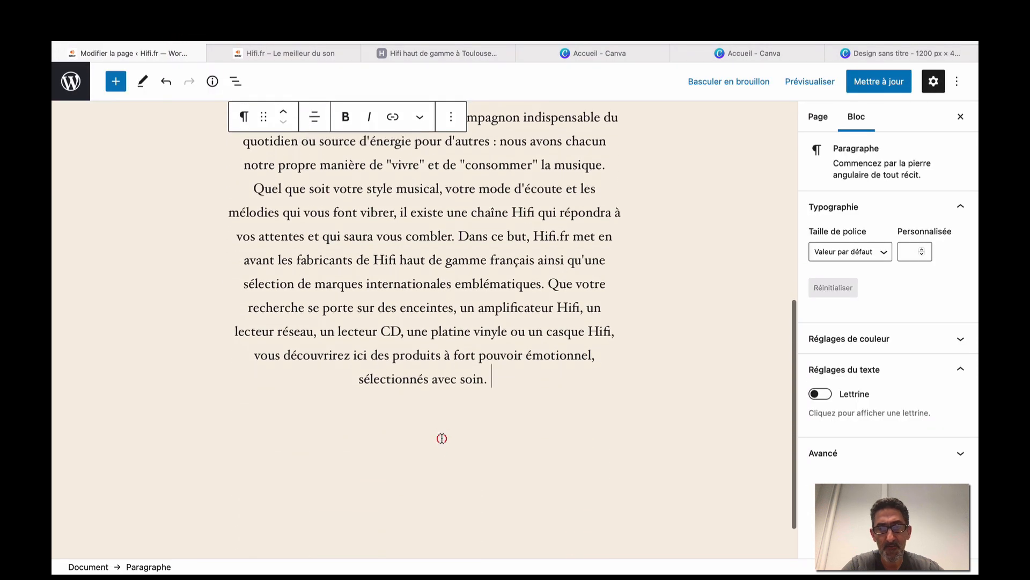
pyautogui.press('Return')
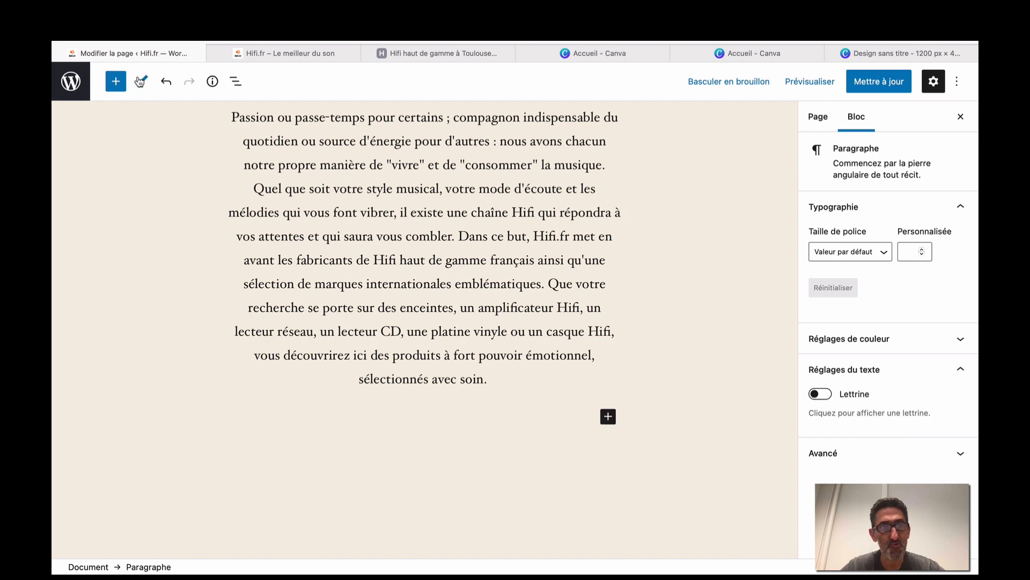
pyautogui.click(116, 80)
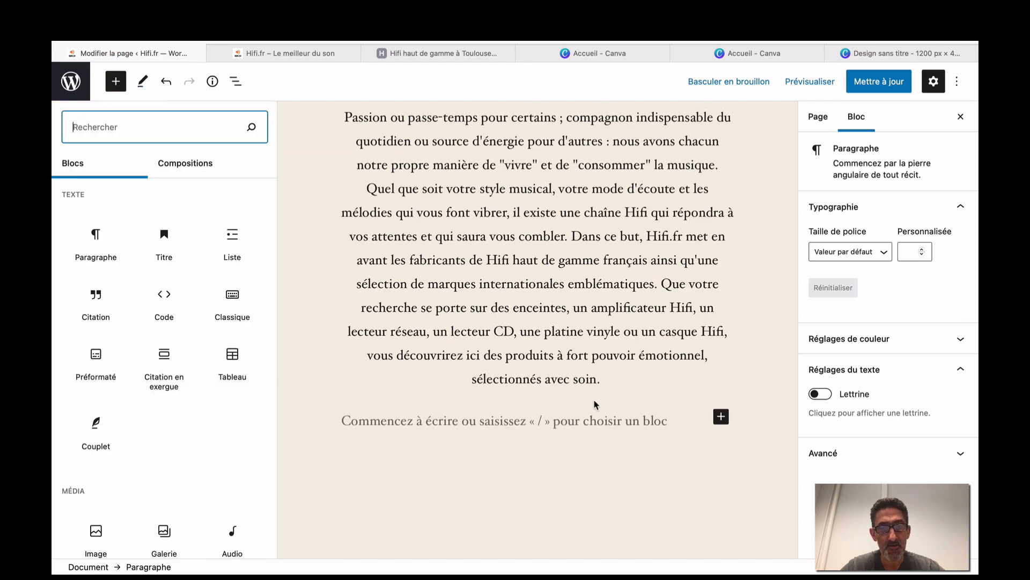
# Insert a Colonnes block below the paragraph and choose the 33 / 33 / 33 layout.
pyautogui.click(721, 416)
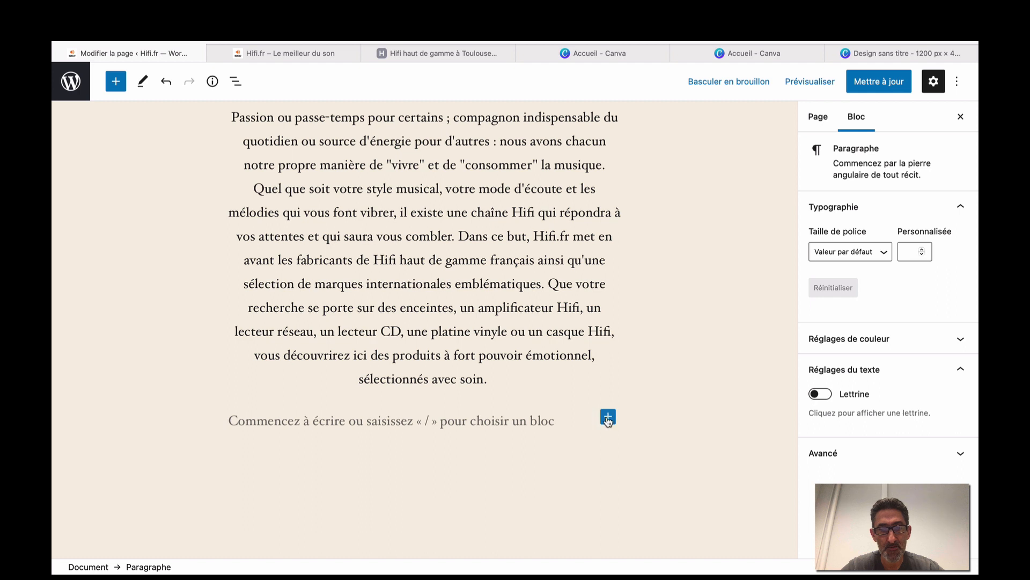
pyautogui.click(608, 418)
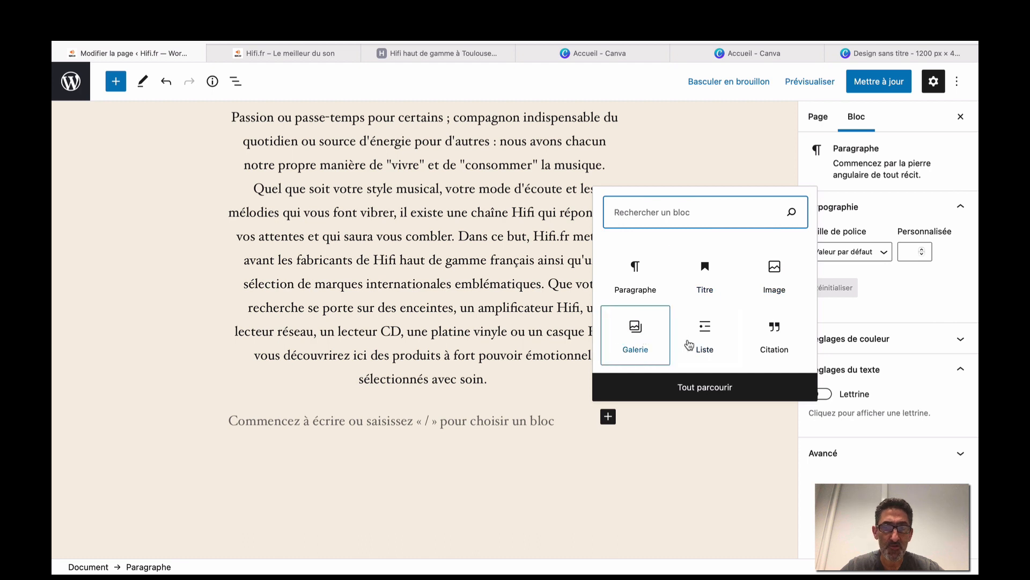
pyautogui.click(706, 385)
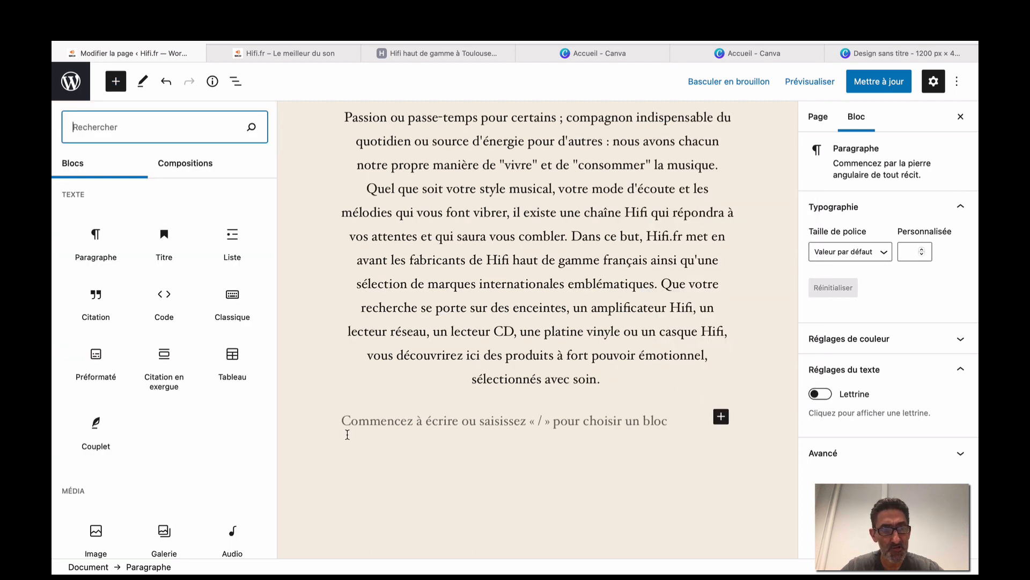
pyautogui.scroll(-5, 195, 420)
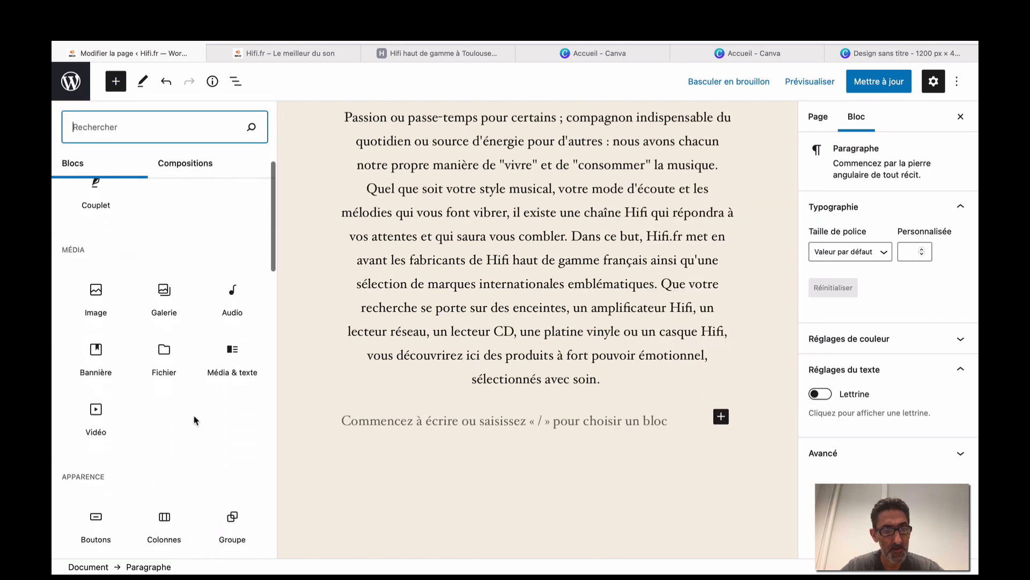
pyautogui.scroll(-2, 195, 420)
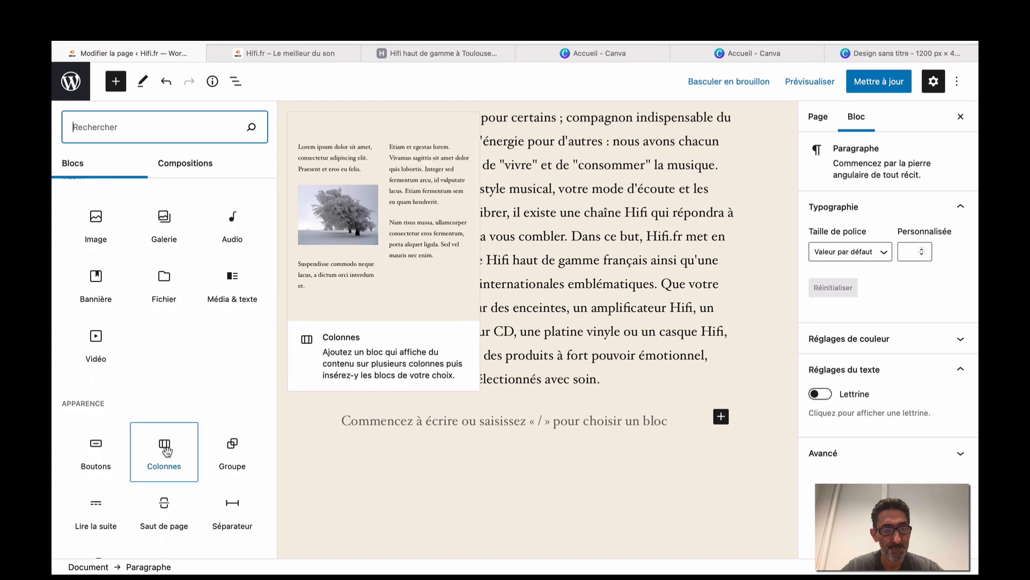
pyautogui.click(167, 450)
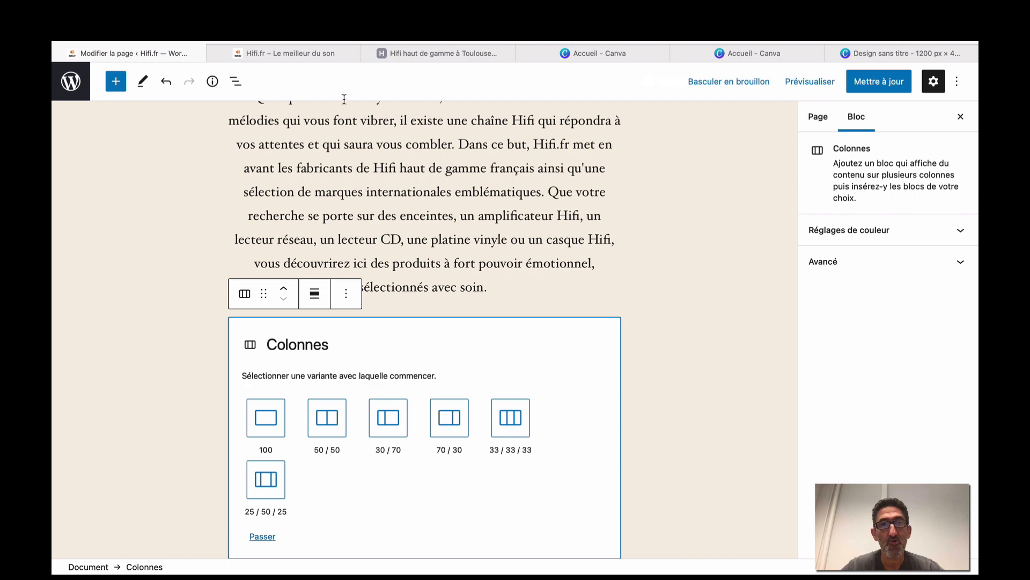
pyautogui.click(417, 53)
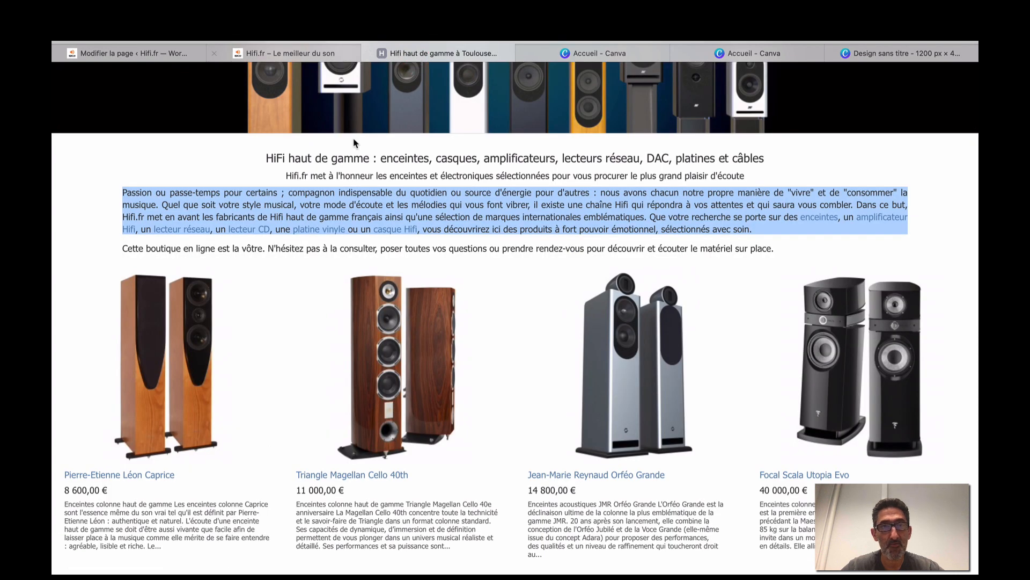
pyautogui.click(182, 53)
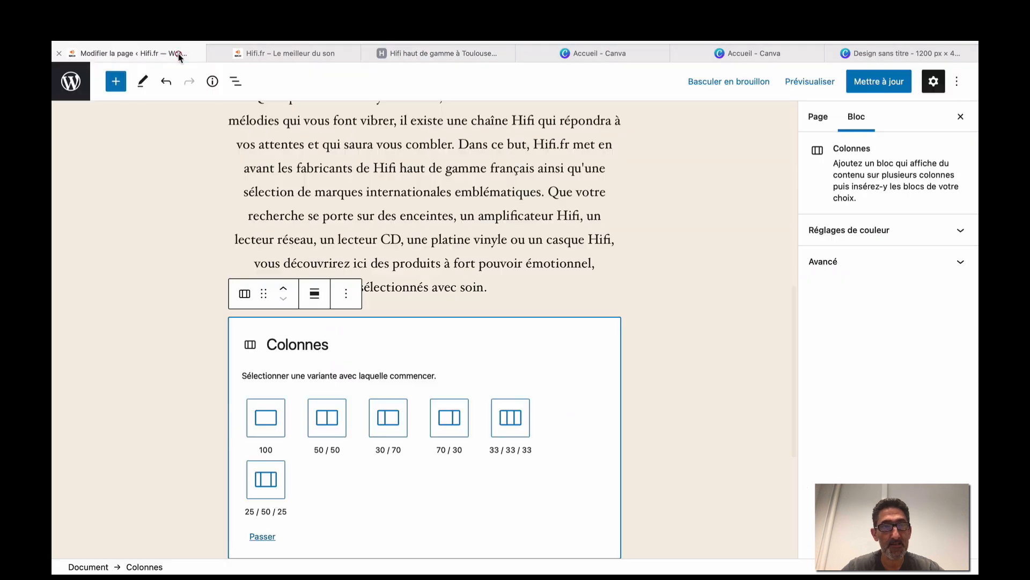
pyautogui.click(511, 418)
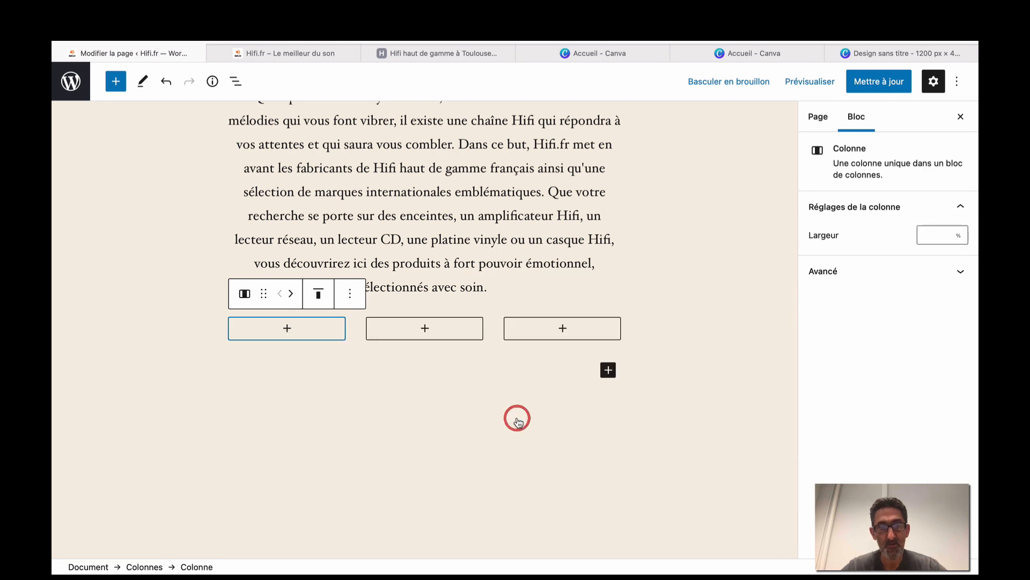
# Add an empty Image block to each of the three columns, then view the Hifi shop page.
pyautogui.click(289, 332)
pyautogui.click(362, 452)
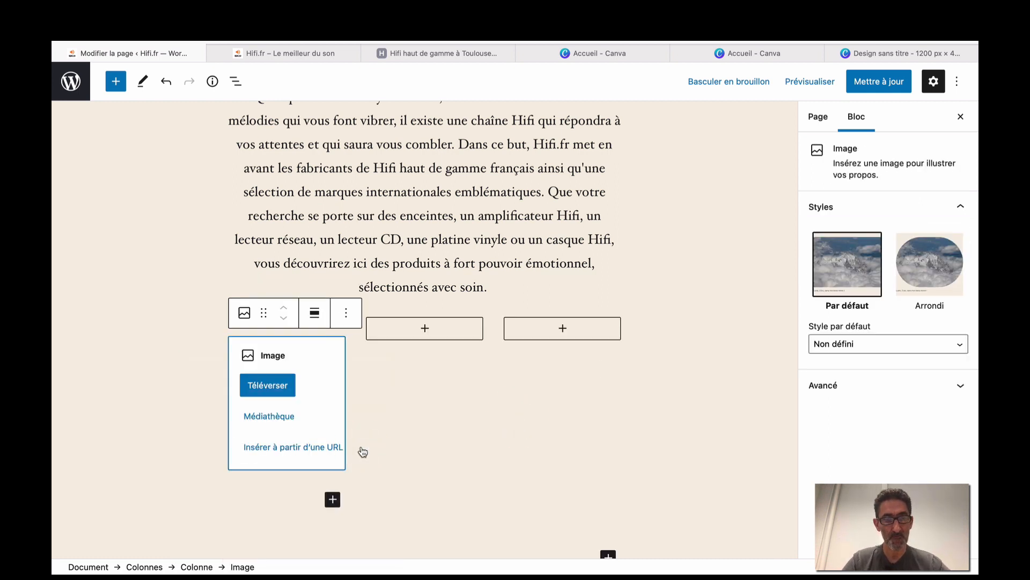
pyautogui.click(424, 330)
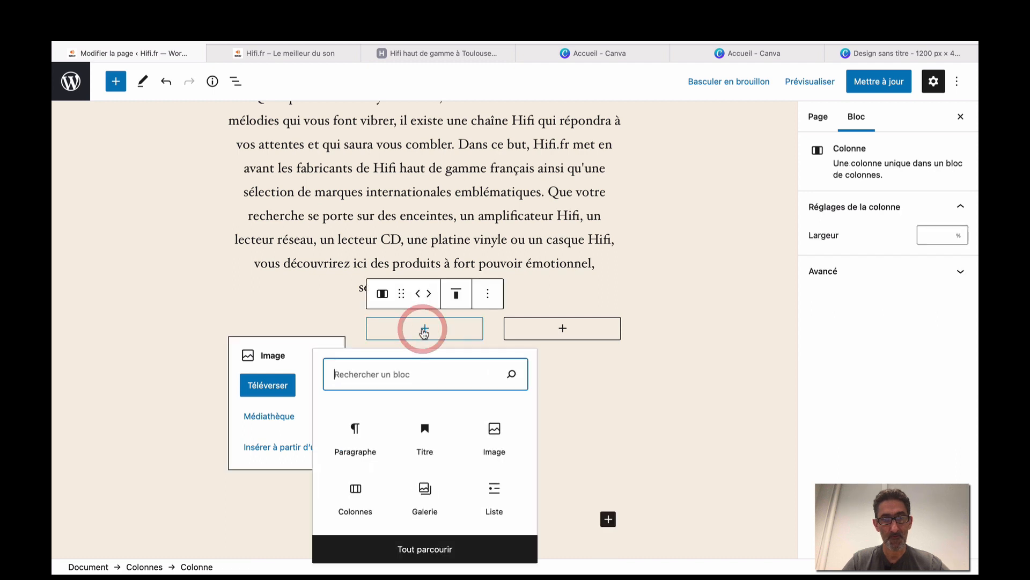
pyautogui.click(493, 444)
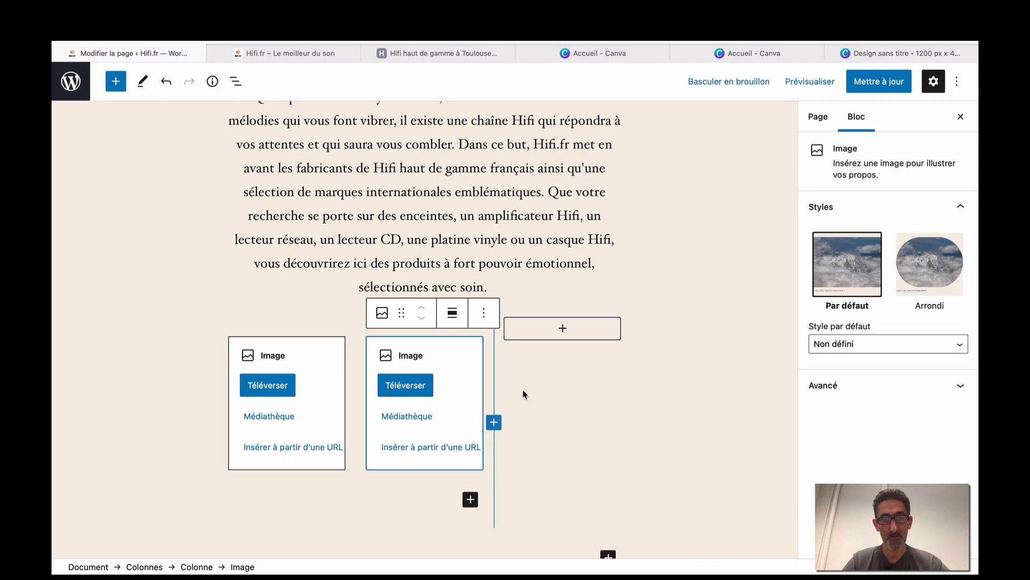
pyautogui.click(563, 328)
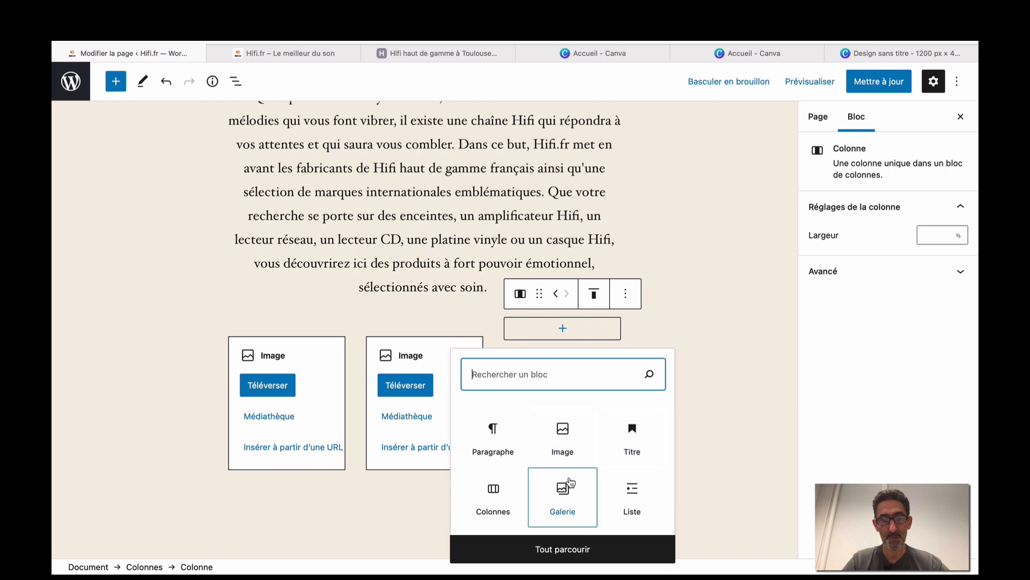
pyautogui.click(563, 434)
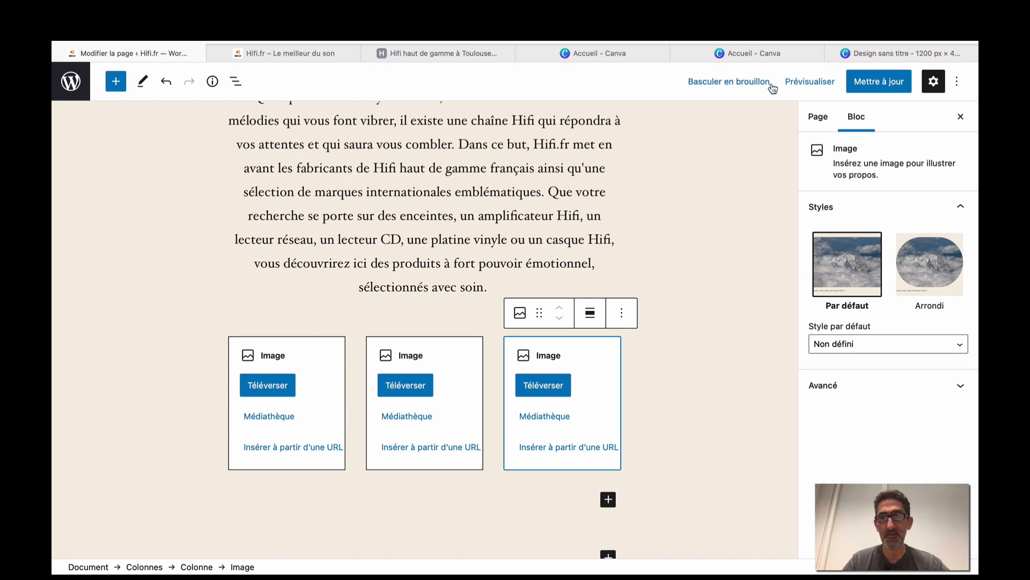
pyautogui.click(475, 54)
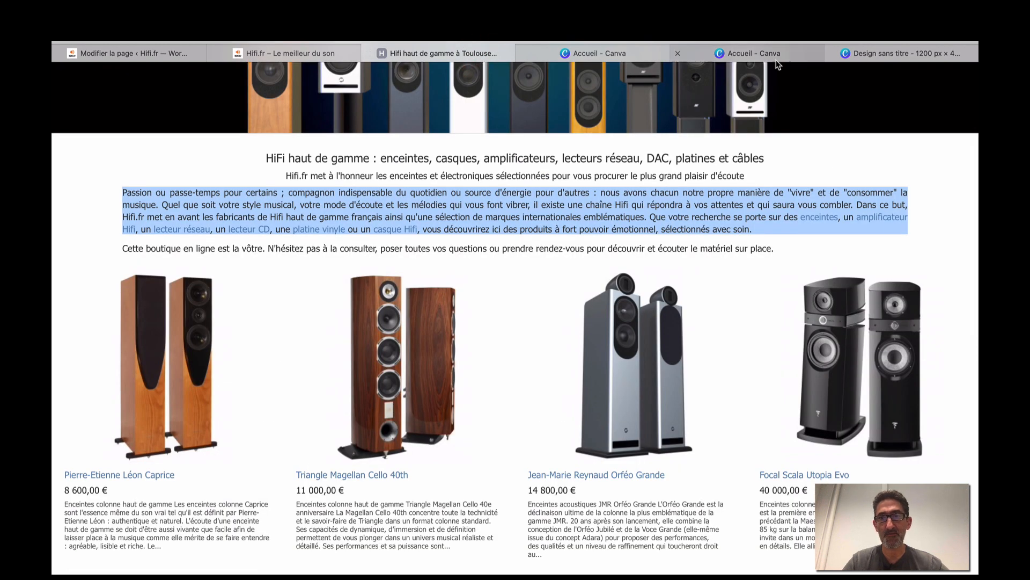
# Leave the Canva banner design and open the Hifi.fr logo design from the Canva home page.
pyautogui.click(874, 53)
pyautogui.click(781, 55)
pyautogui.click(875, 53)
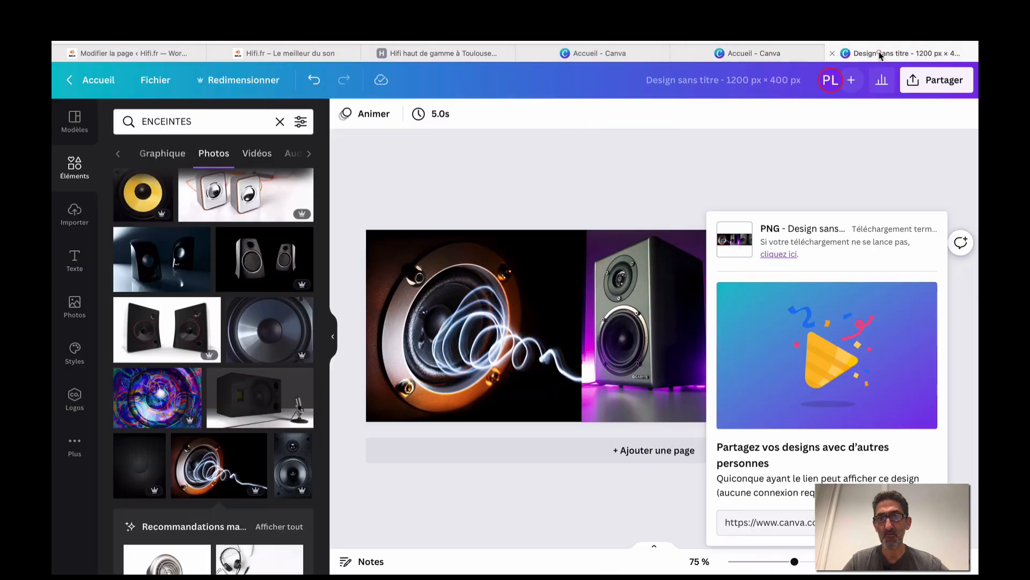
pyautogui.click(699, 188)
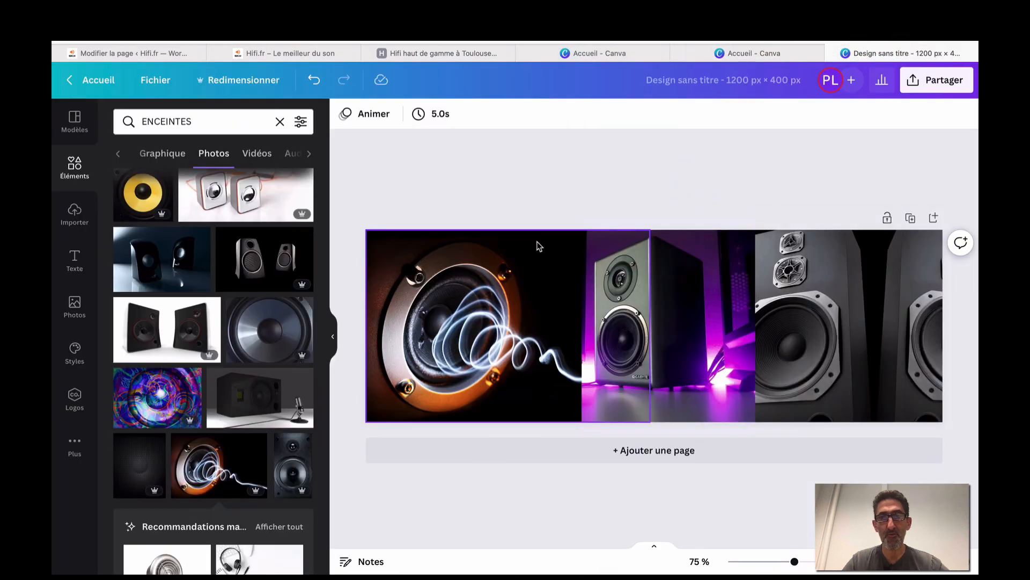
pyautogui.click(96, 88)
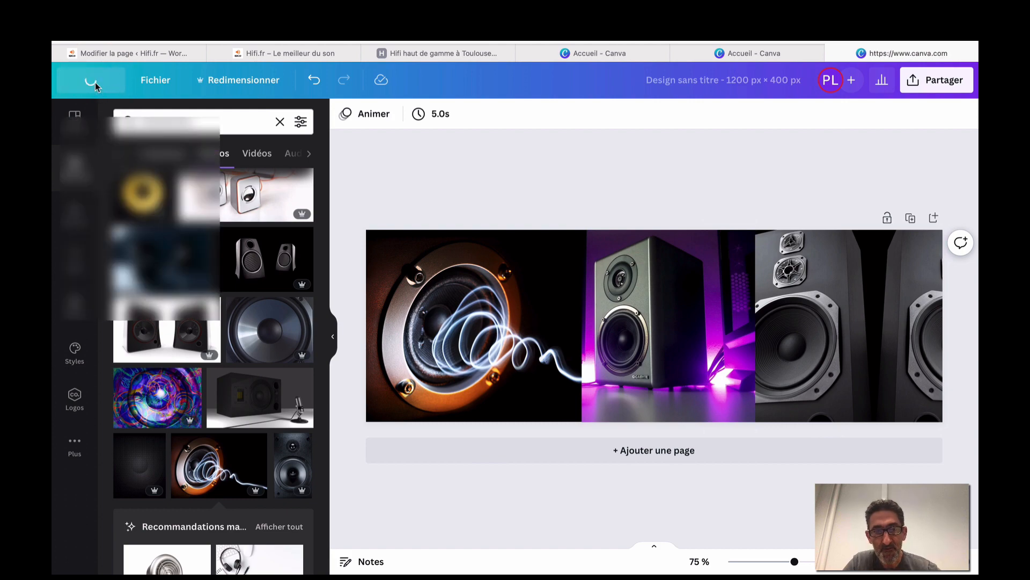
pyautogui.scroll(-2, 451, 383)
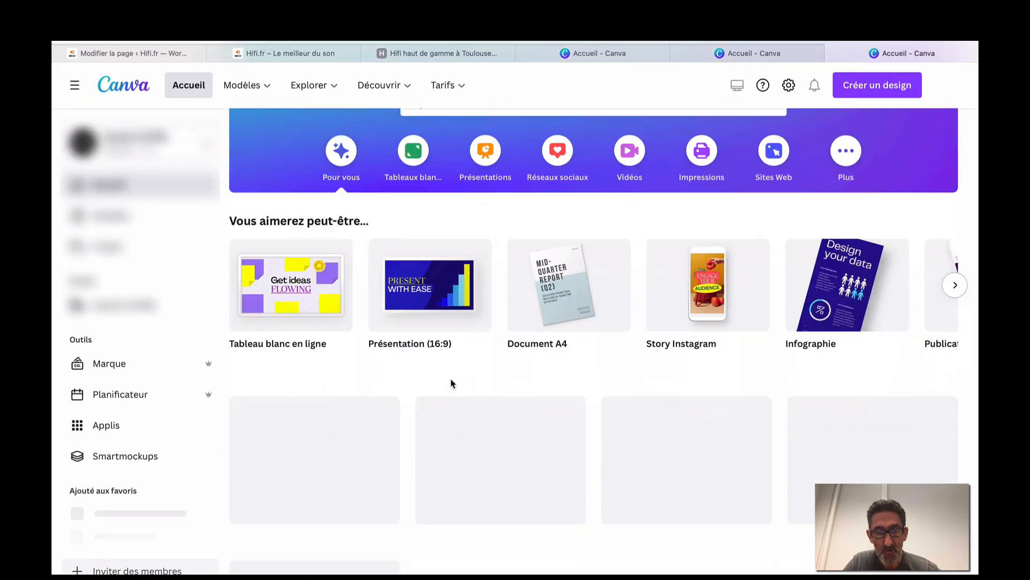
pyautogui.click(503, 427)
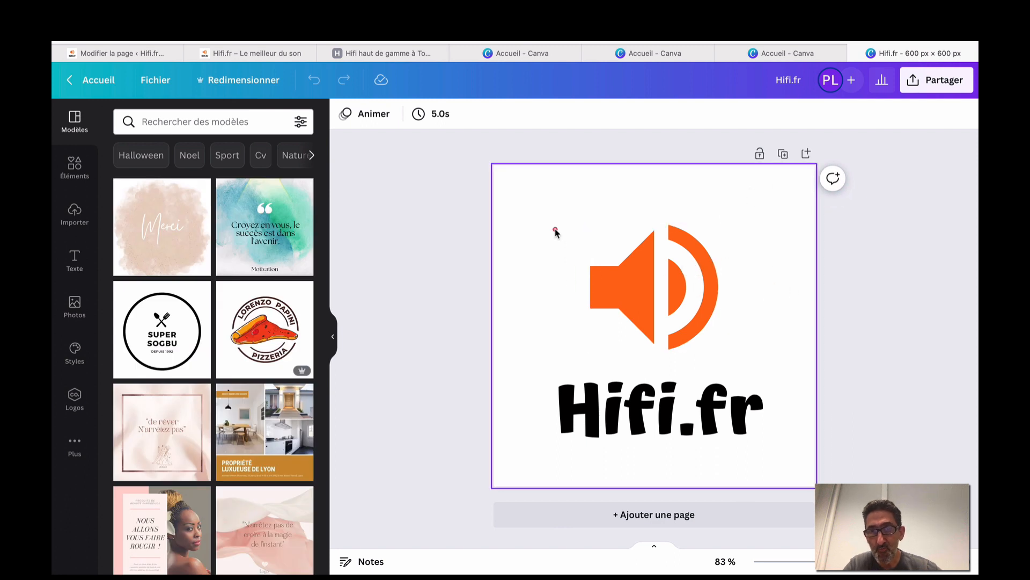
# Group the speaker icon with the Hifi.fr text and shrink it to a small top-left logo.
pyautogui.moveTo(555, 232); pyautogui.dragTo(761, 453)
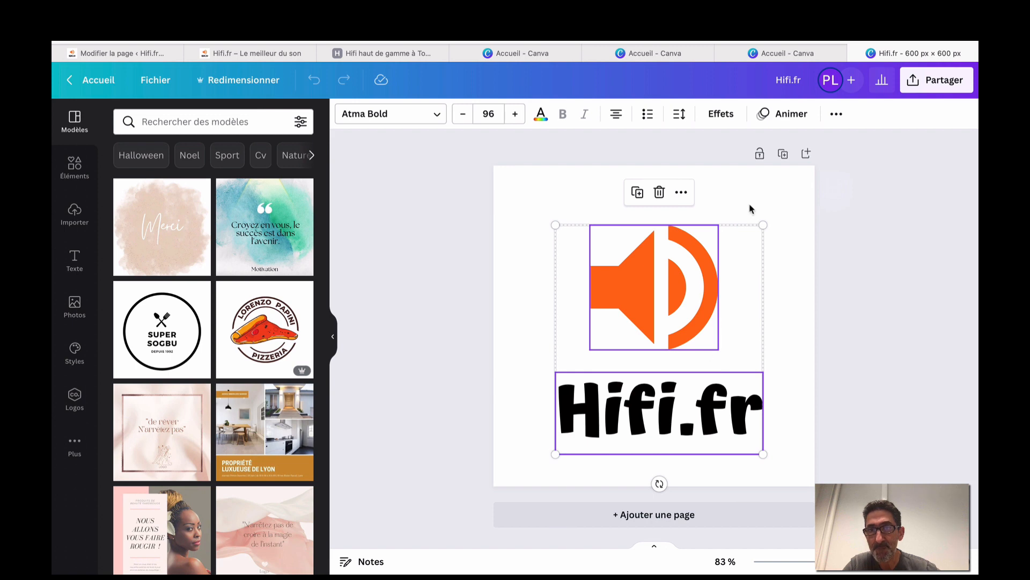
pyautogui.click(836, 114)
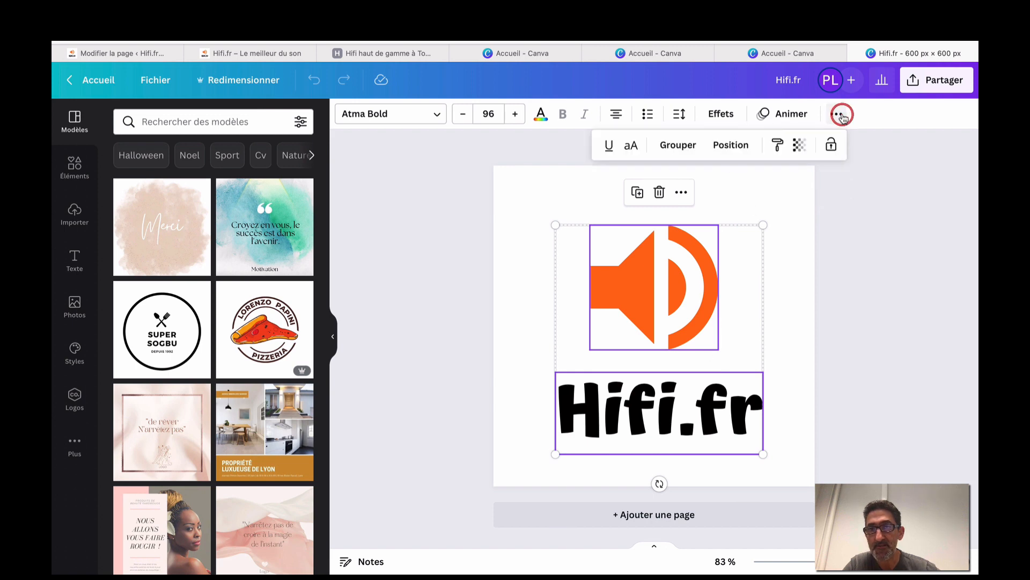
pyautogui.click(681, 144)
pyautogui.moveTo(763, 455); pyautogui.dragTo(533, 202)
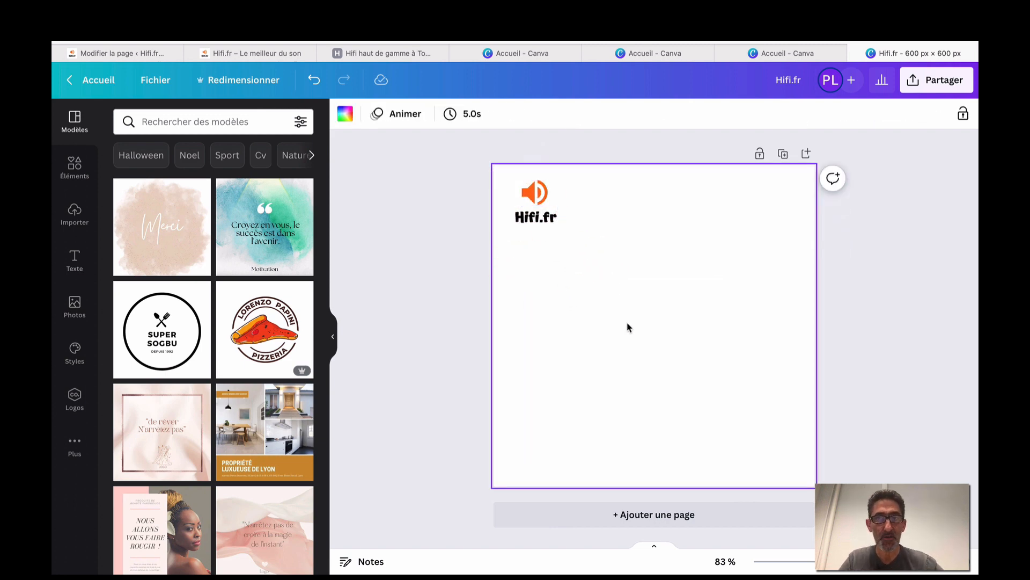
# Duplicate the logo page until the design reaches Page 4.
pyautogui.click(783, 155)
pyautogui.click(785, 155)
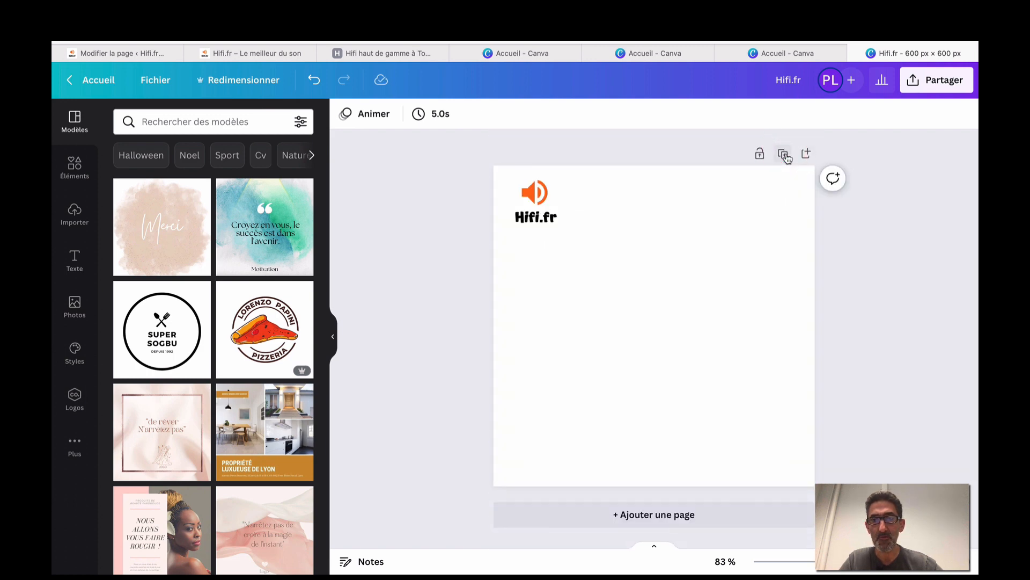
pyautogui.click(763, 155)
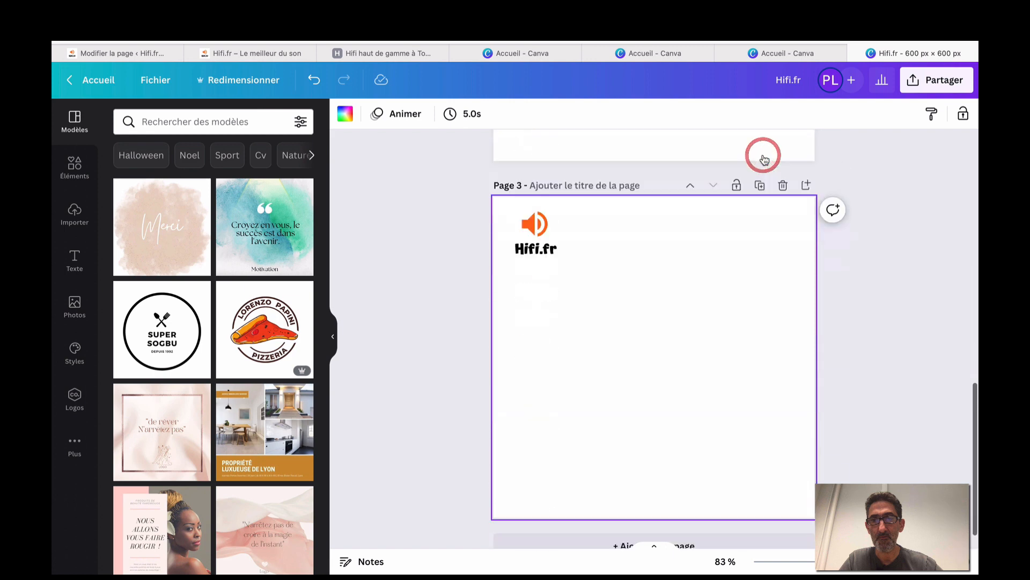
pyautogui.click(762, 155)
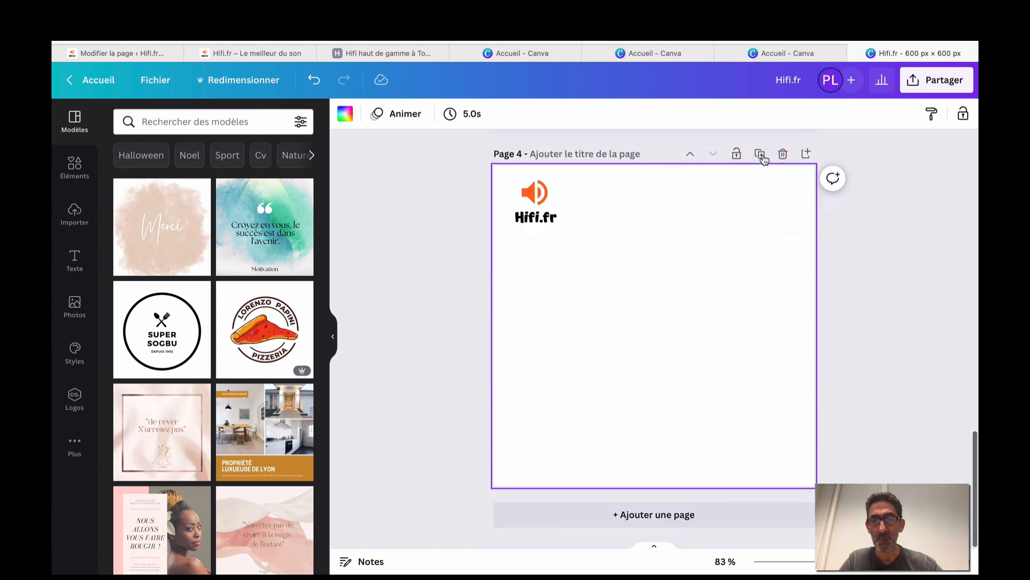
pyautogui.scroll(15, 724, 275)
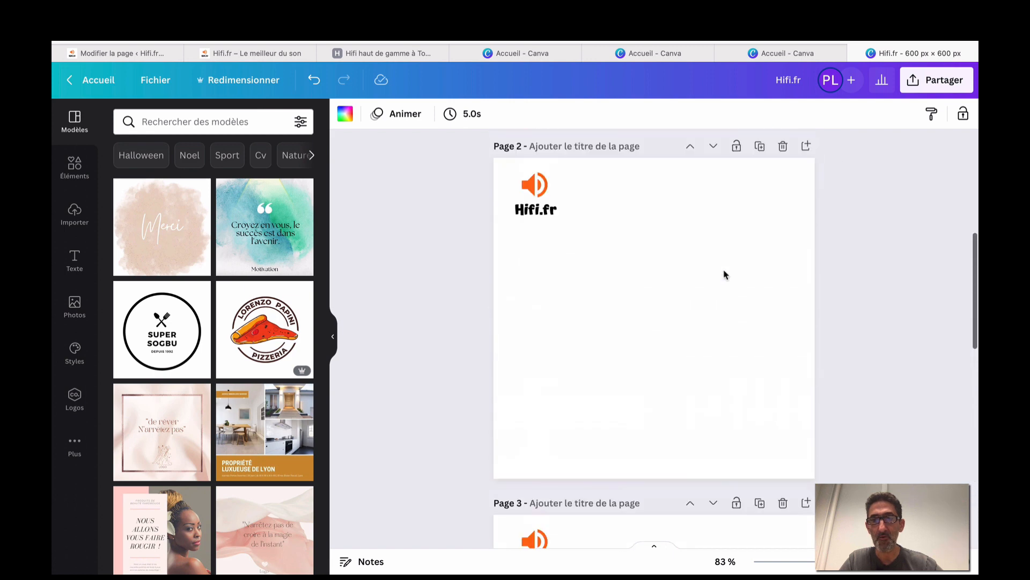
pyautogui.scroll(1, 725, 275)
pyautogui.scroll(-2, 644, 321)
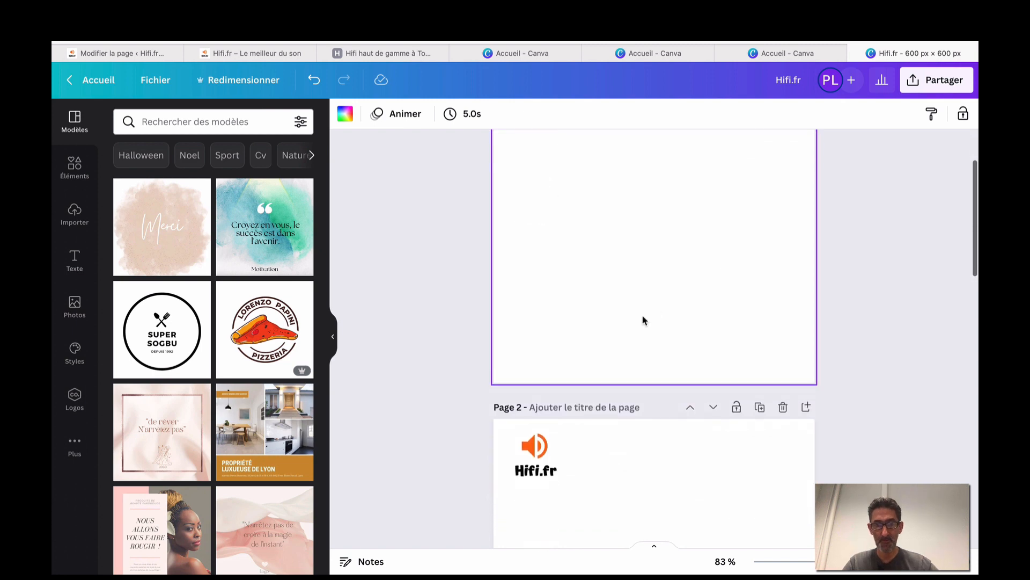
pyautogui.scroll(2, 644, 320)
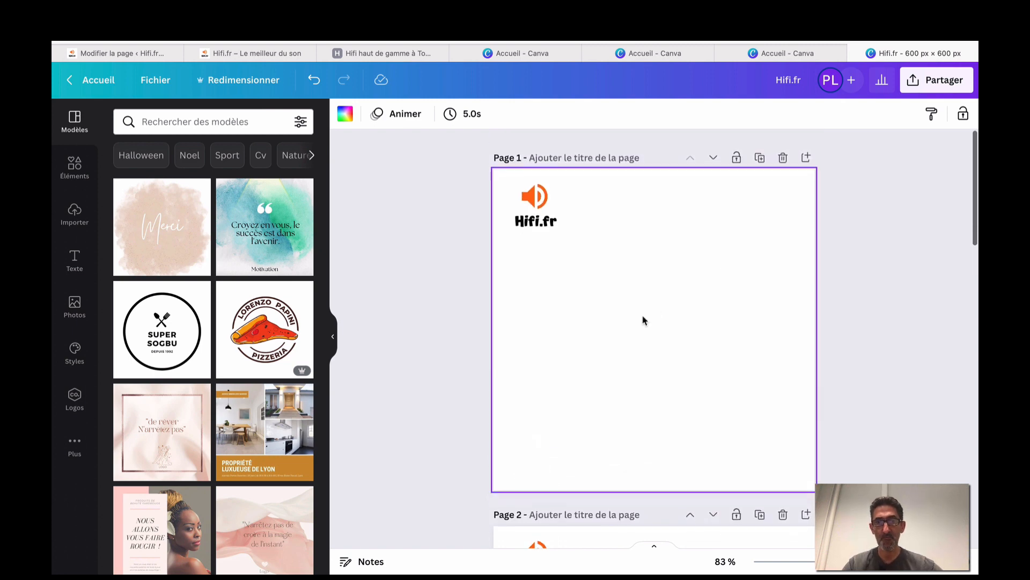
# Search Éléments for ENCEINTES photos, filtered to vertical orientation.
pyautogui.click(75, 167)
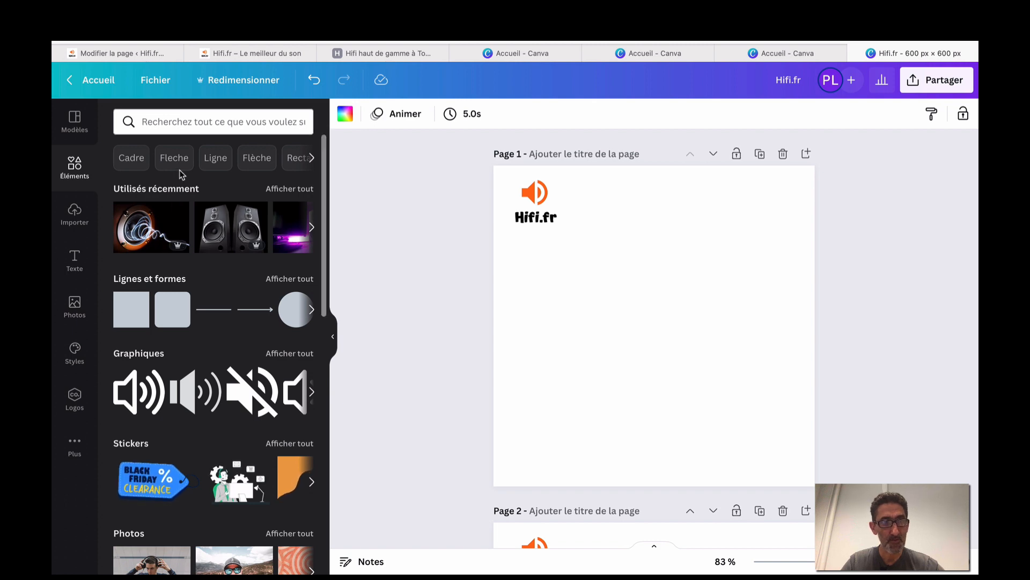
pyautogui.click(151, 123)
pyautogui.click(157, 179)
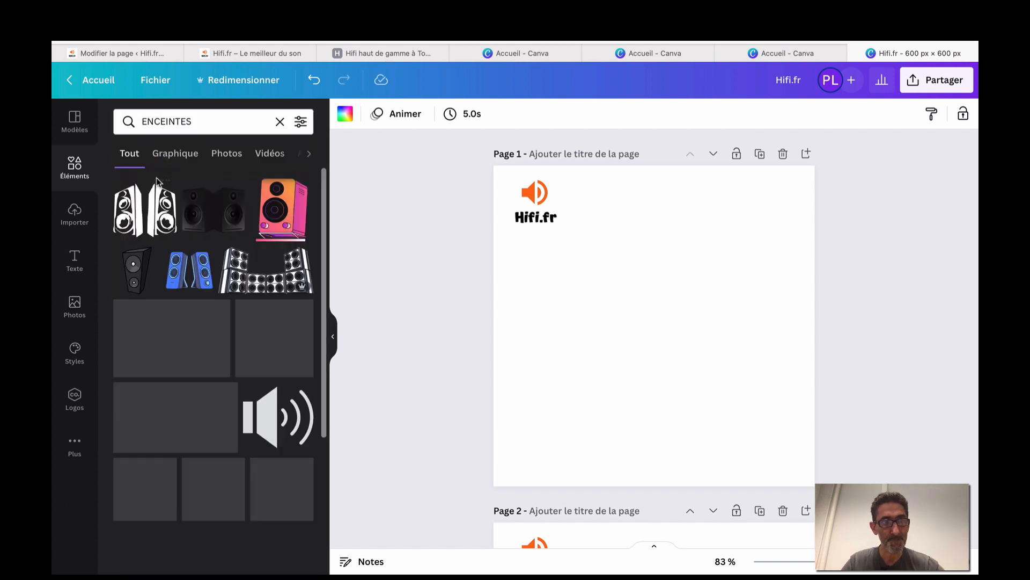
pyautogui.click(221, 155)
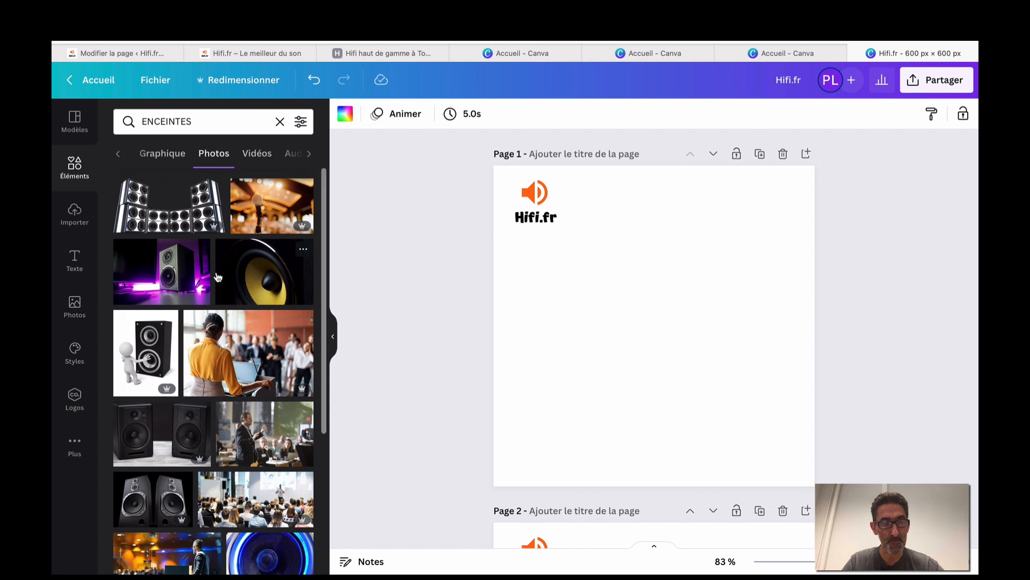
pyautogui.scroll(-10, 217, 277)
pyautogui.scroll(-5, 218, 277)
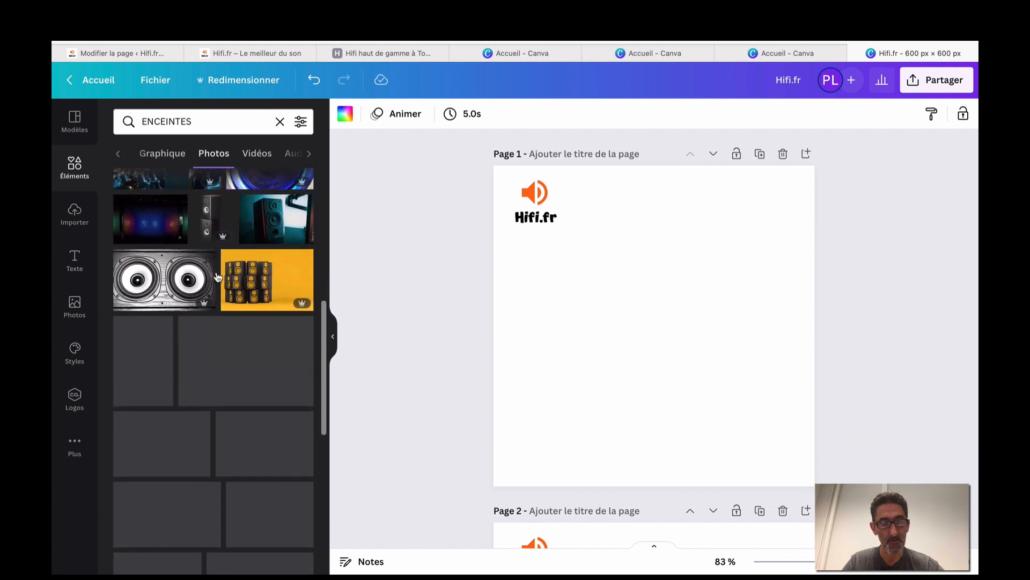
pyautogui.click(300, 122)
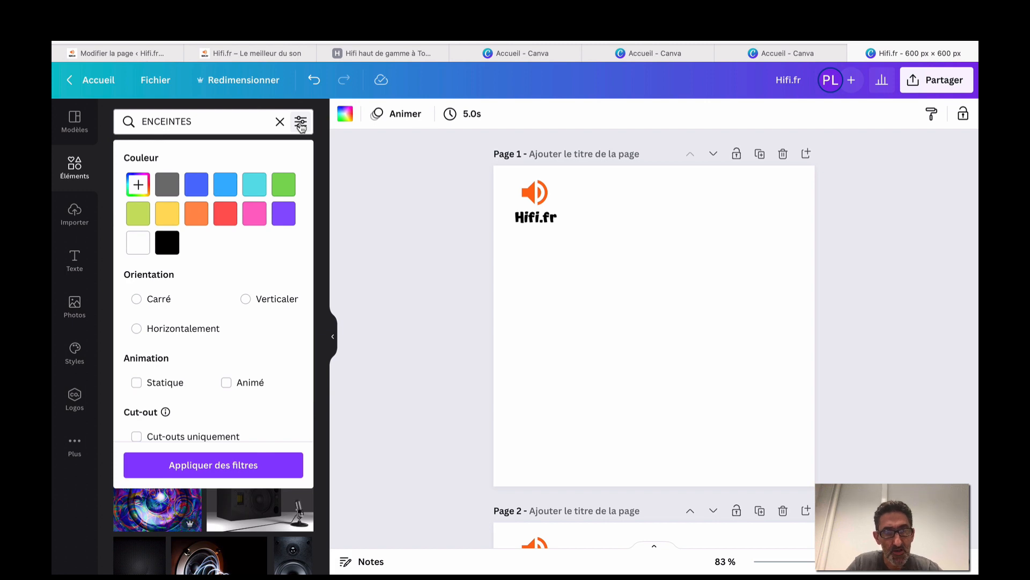
pyautogui.click(245, 299)
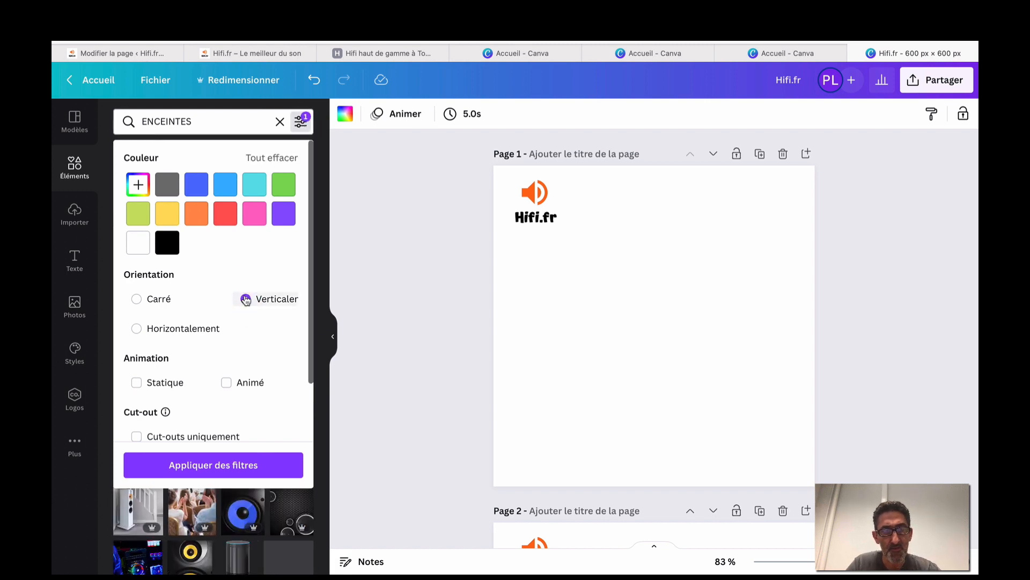
pyautogui.click(209, 468)
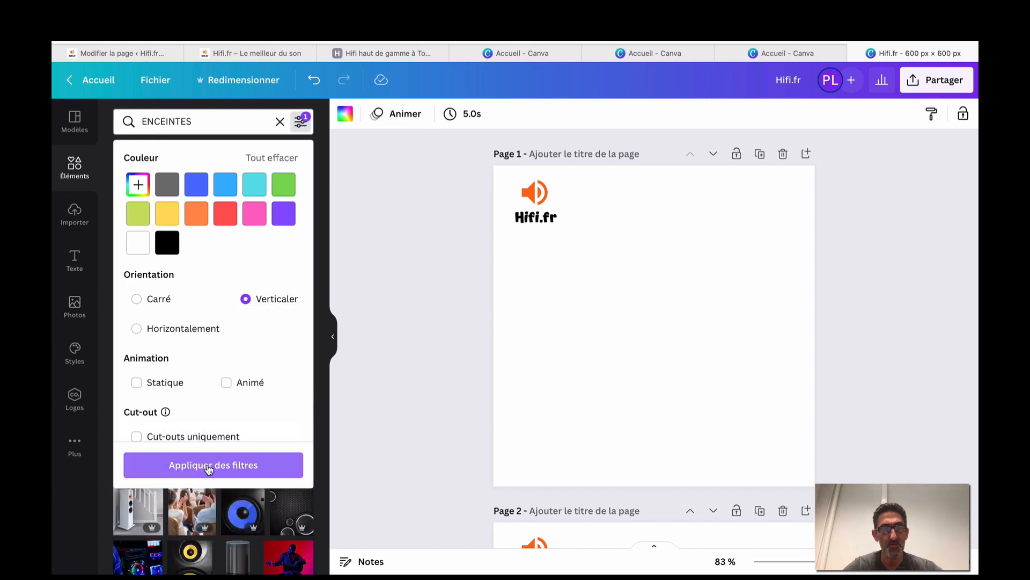
pyautogui.click(209, 467)
# Place the black, silver and blue speaker photos on pages 1, 2 and 3.
pyautogui.click(214, 358)
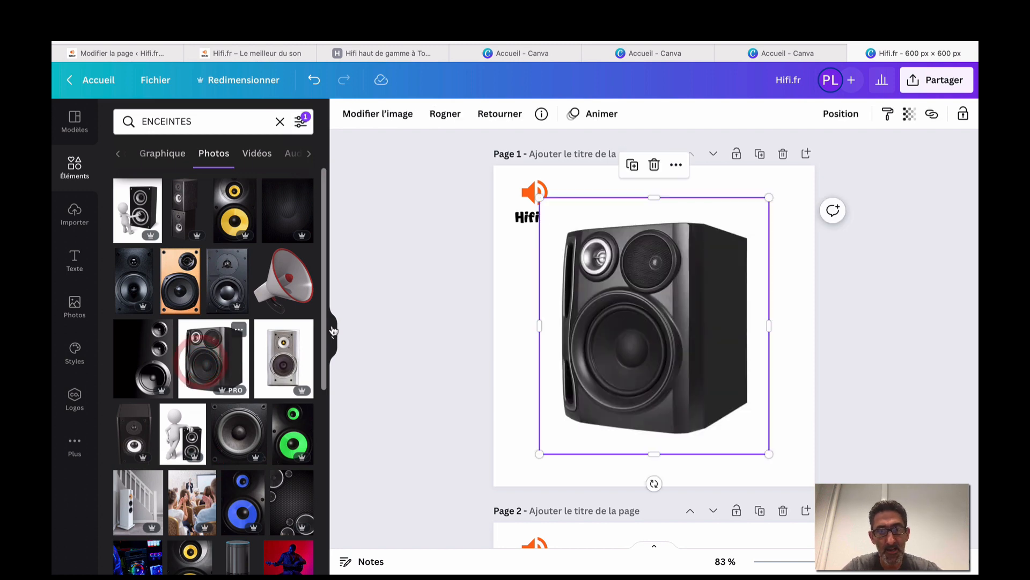
pyautogui.scroll(-1, 435, 323)
pyautogui.scroll(-5, 434, 323)
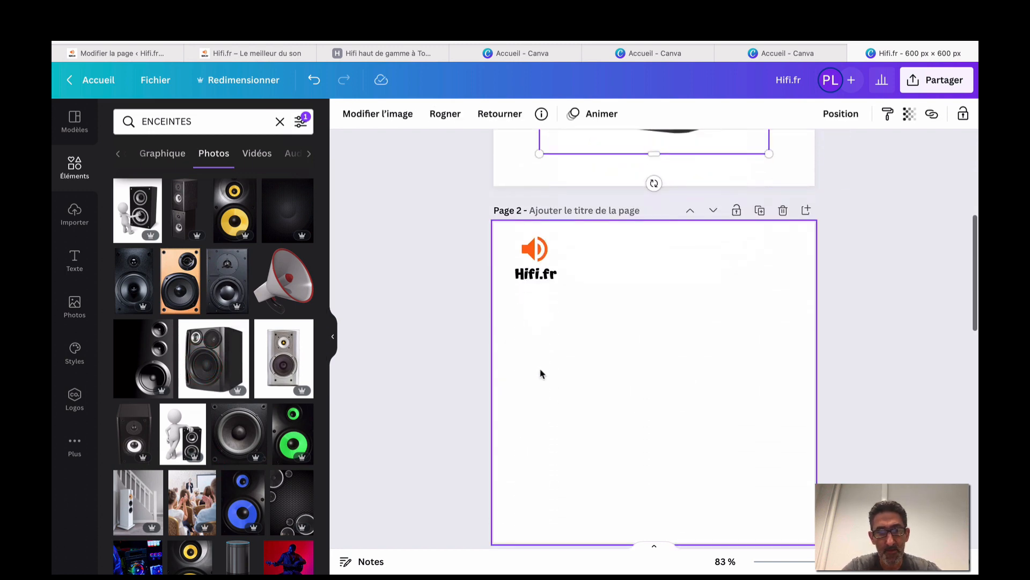
pyautogui.click(540, 369)
pyautogui.scroll(5, 455, 368)
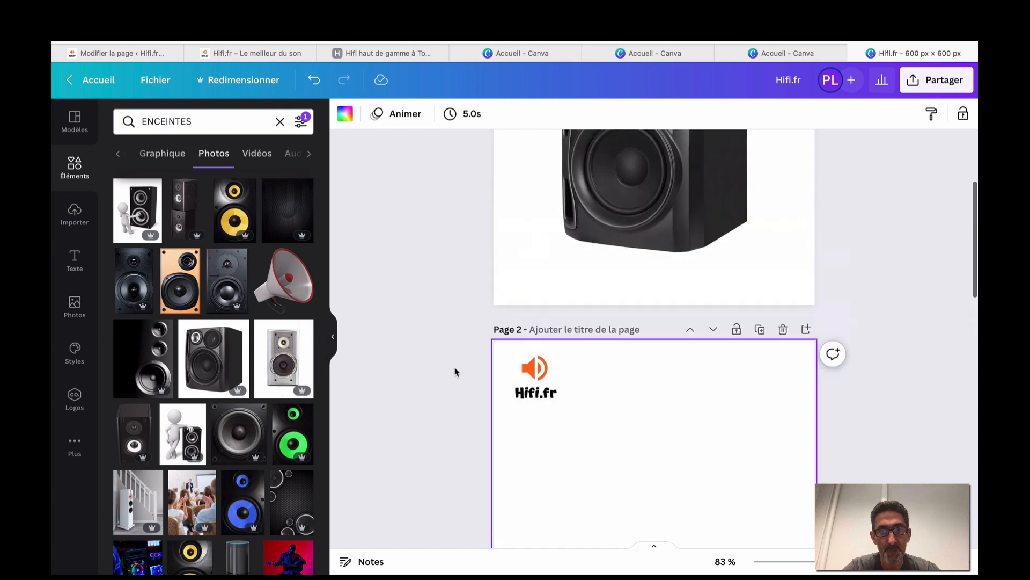
pyautogui.scroll(-3, 397, 386)
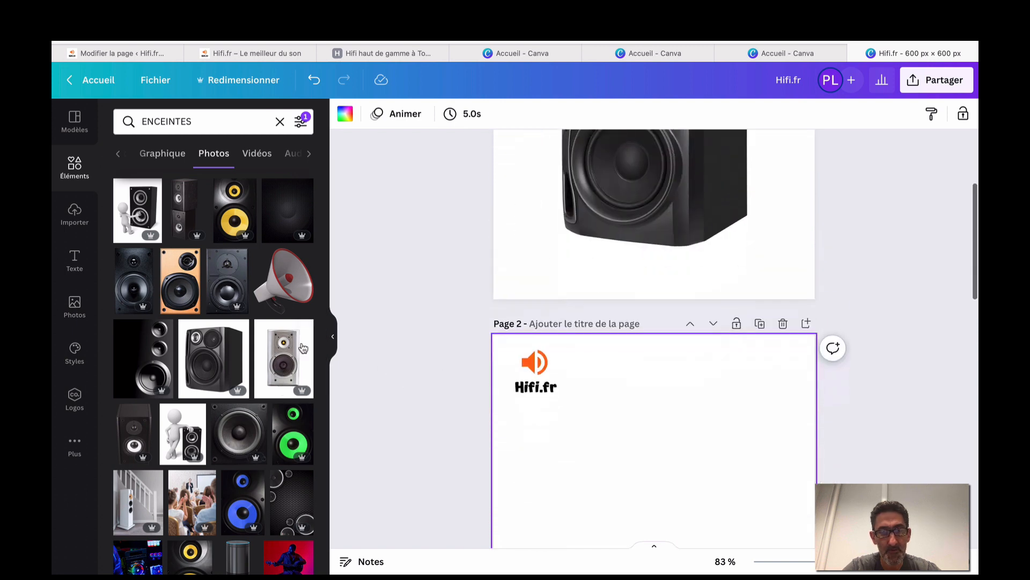
pyautogui.click(284, 358)
pyautogui.scroll(-5, 380, 402)
pyautogui.scroll(-3, 379, 403)
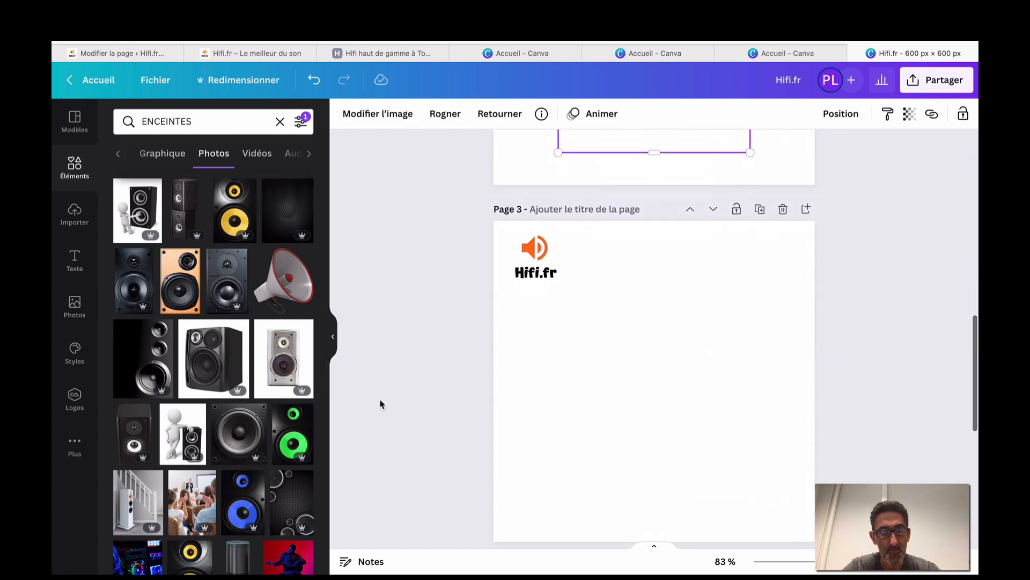
pyautogui.scroll(-3, 256, 435)
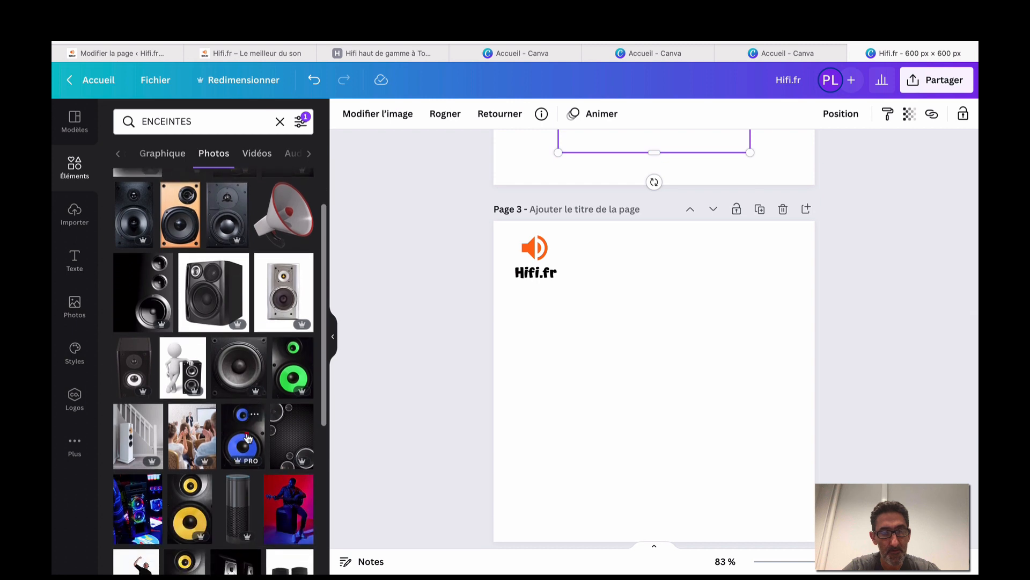
pyautogui.click(252, 436)
# Place the orange speakers photo on page 4, then open the design's sharing options.
pyautogui.scroll(-2, 415, 455)
pyautogui.scroll(-5, 414, 454)
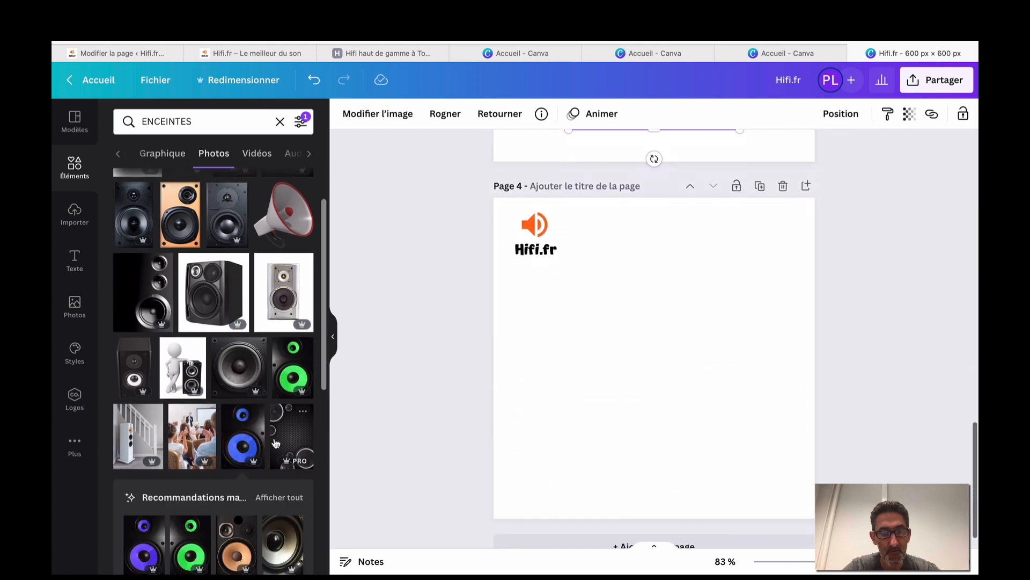
pyautogui.scroll(-3, 274, 442)
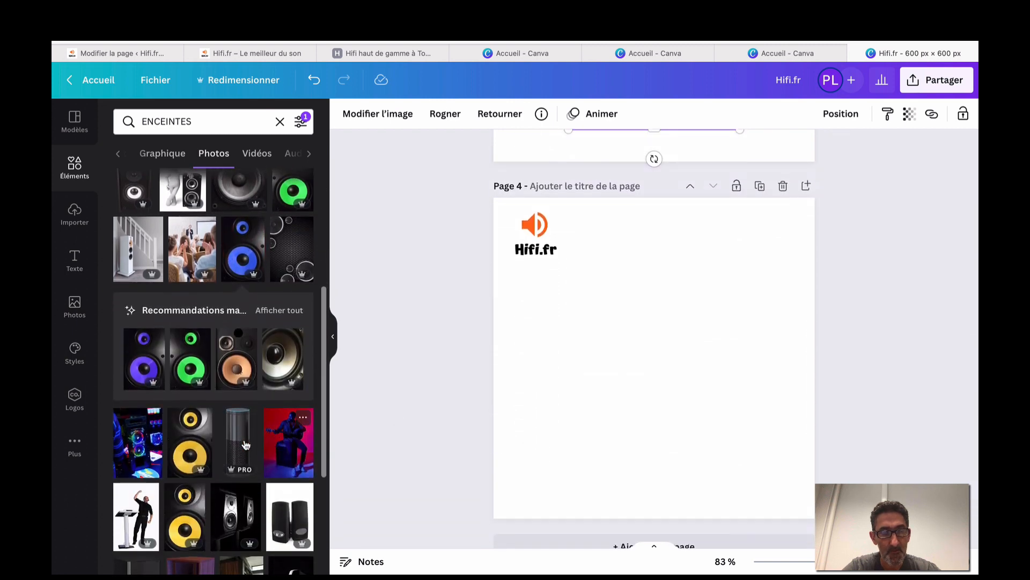
pyautogui.scroll(-4, 194, 444)
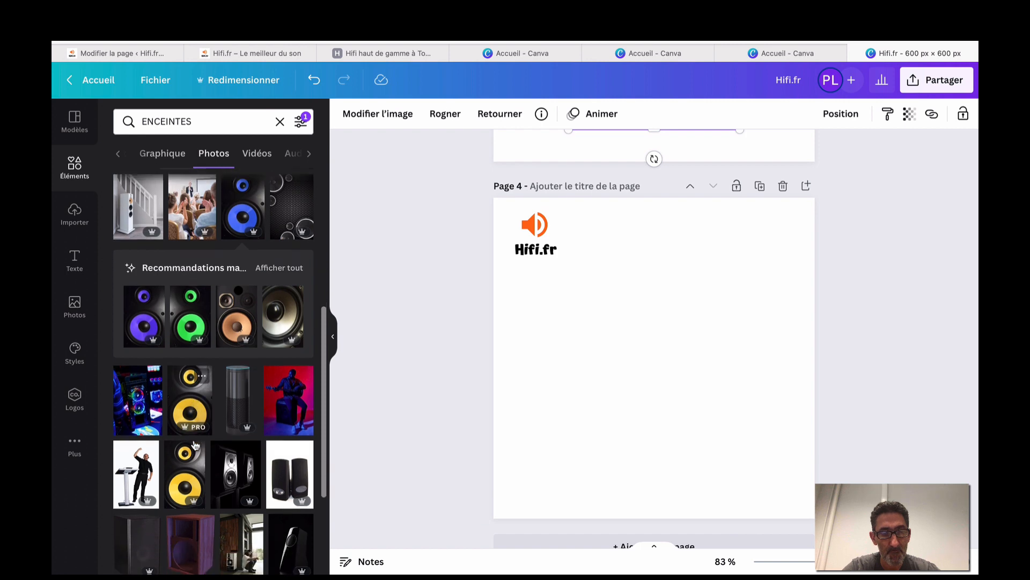
pyautogui.scroll(-3, 194, 419)
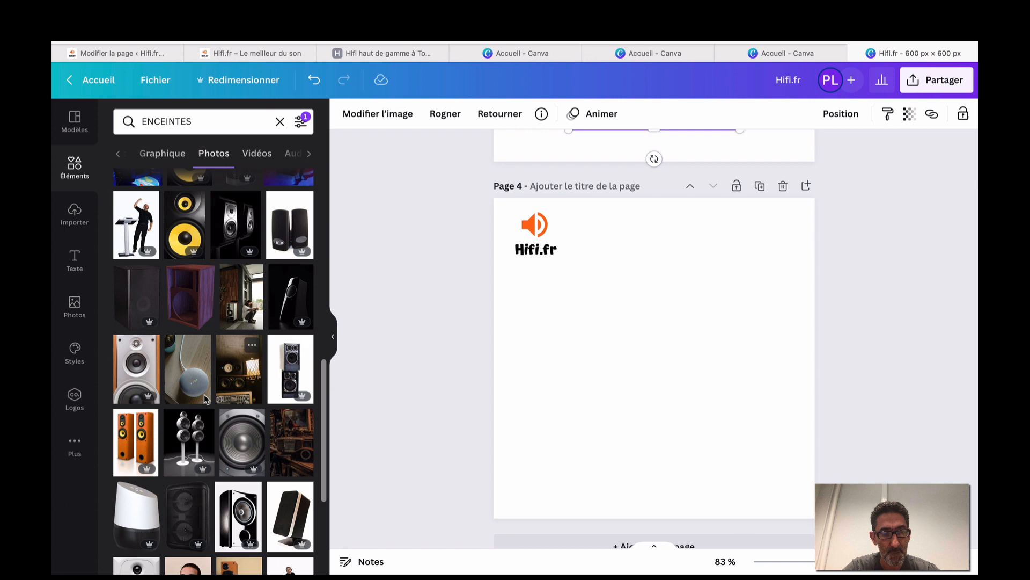
pyautogui.click(135, 442)
pyautogui.click(436, 355)
pyautogui.scroll(20, 436, 355)
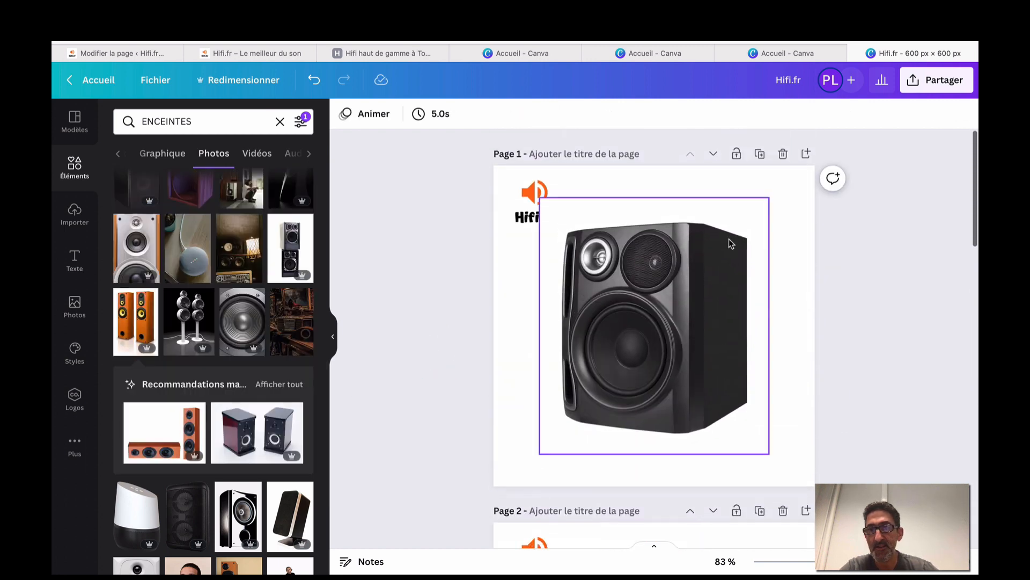
pyautogui.click(936, 79)
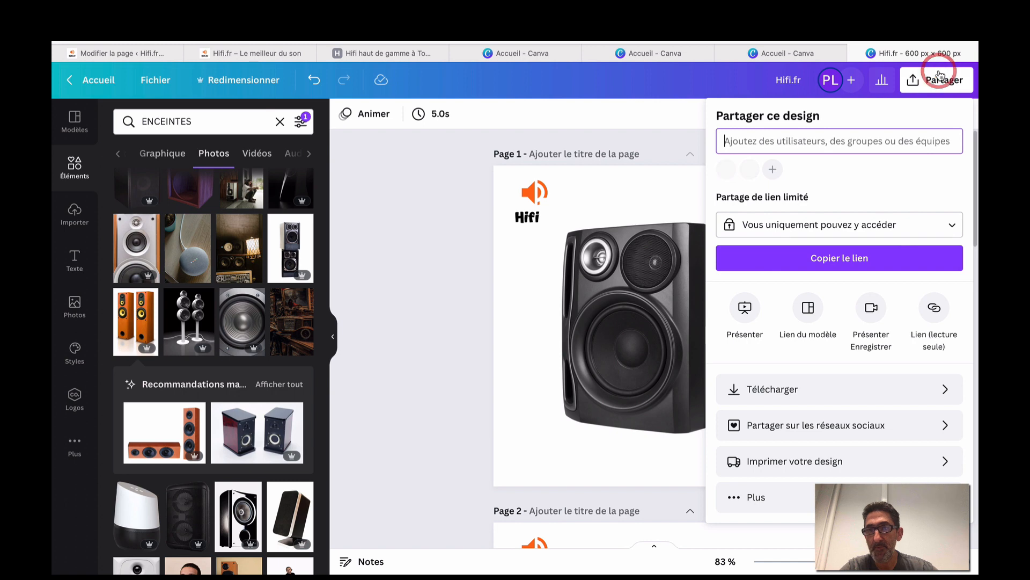
# Download the Hifi.fr speaker pages as PNG and return to the WordPress page editor.
pyautogui.click(846, 387)
pyautogui.click(850, 394)
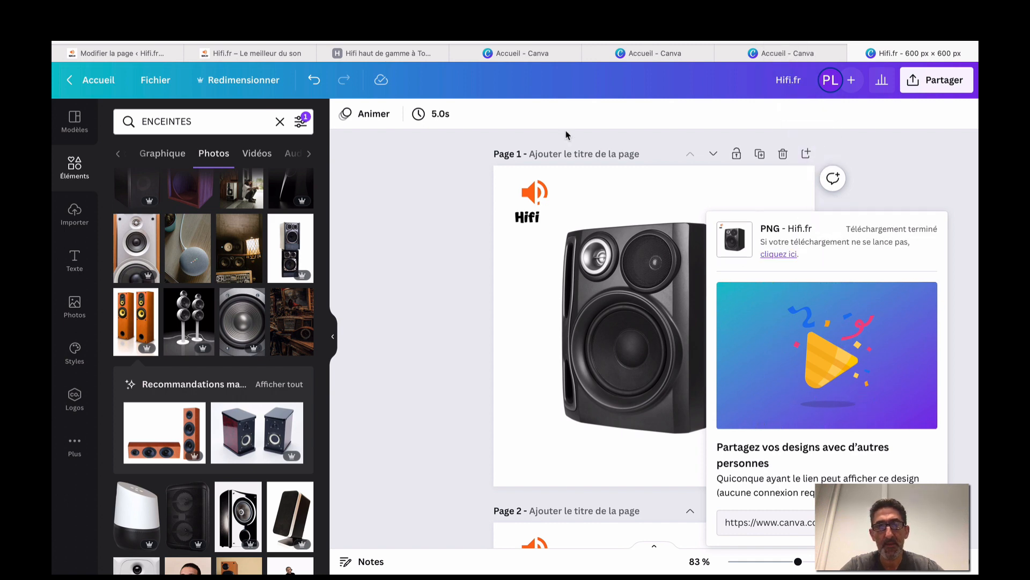
pyautogui.click(173, 52)
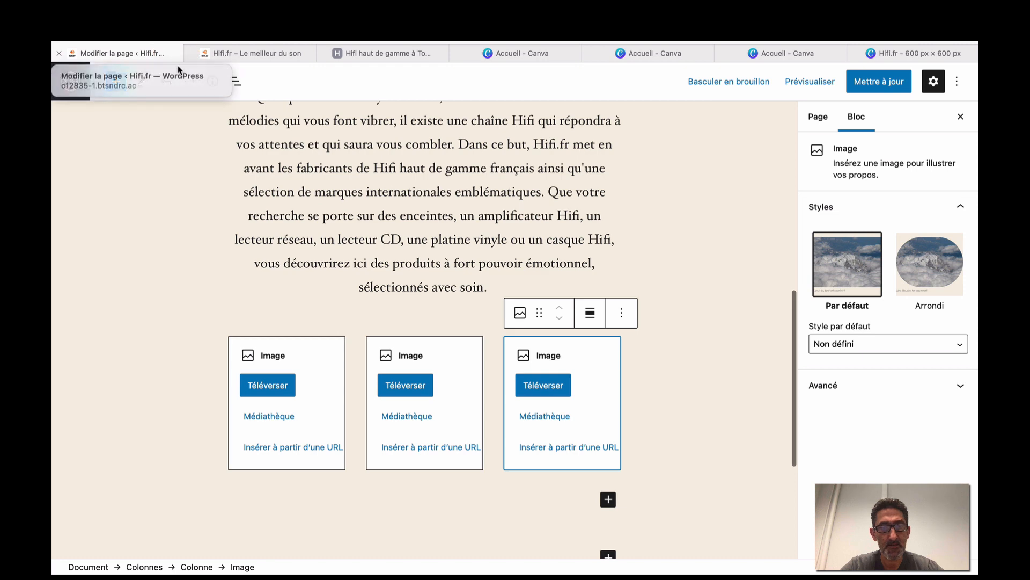
# Upload 1.png from the Hifi folder into the first image block.
pyautogui.click(267, 385)
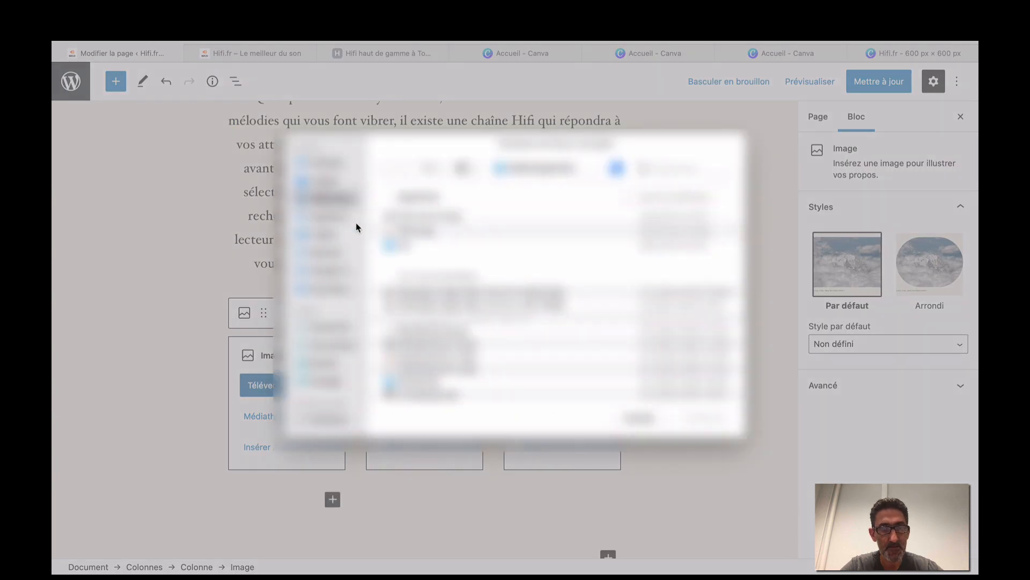
pyautogui.click(341, 253)
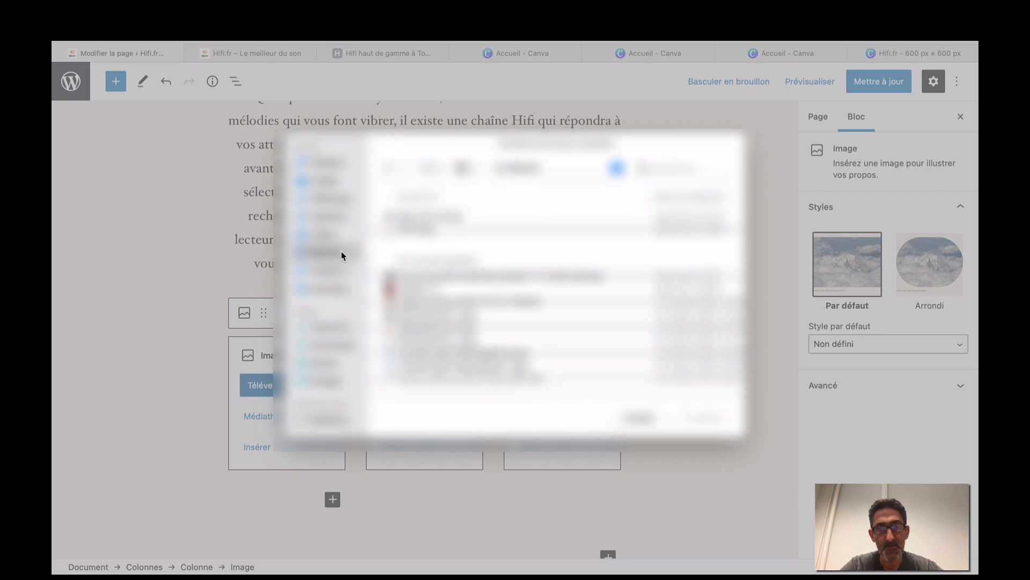
pyautogui.click(342, 203)
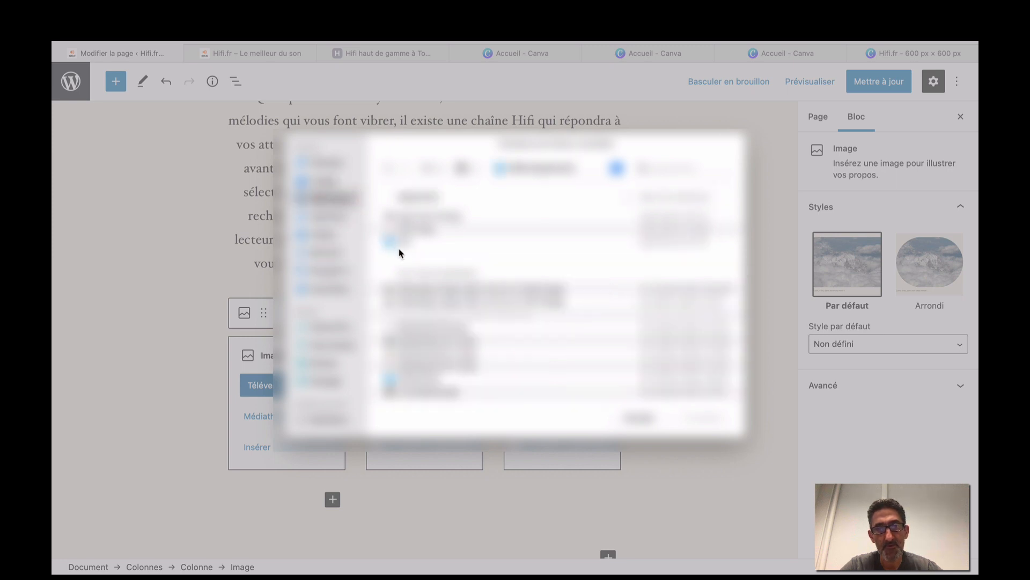
pyautogui.doubleClick(407, 243)
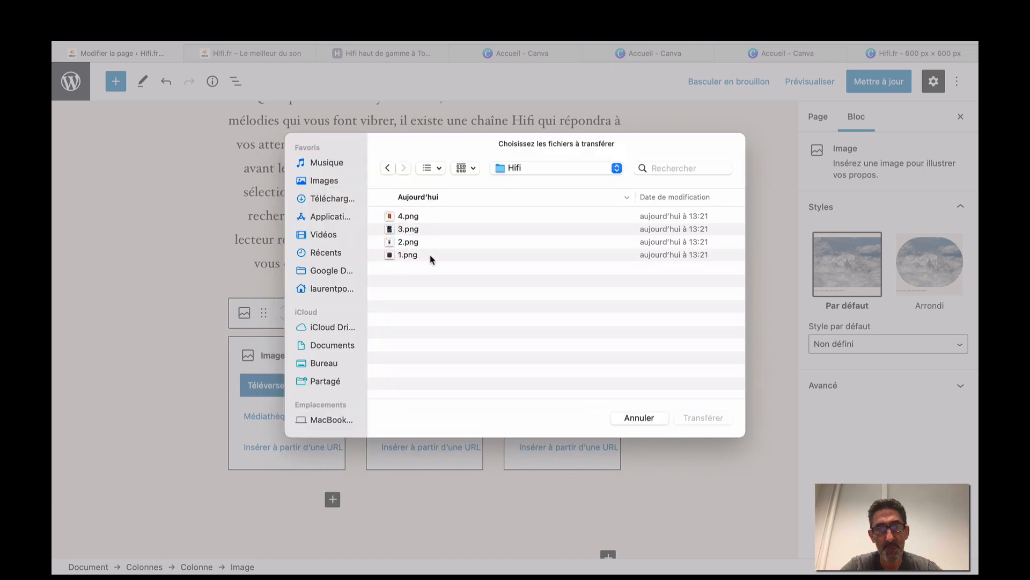
pyautogui.click(431, 256)
pyautogui.click(693, 418)
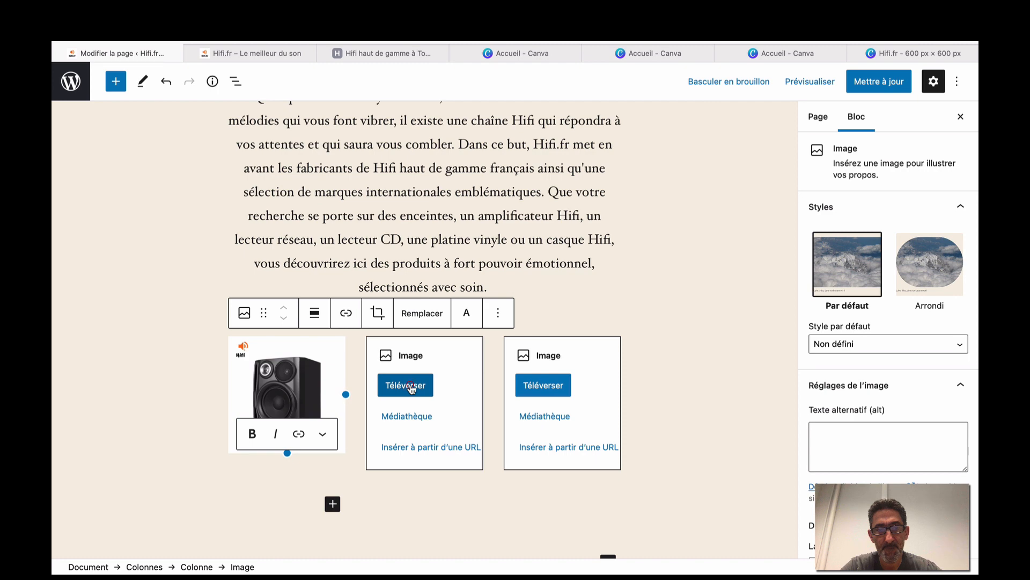
# Upload 2.png and 3.png into the second and third image blocks.
pyautogui.click(406, 385)
pyautogui.click(429, 243)
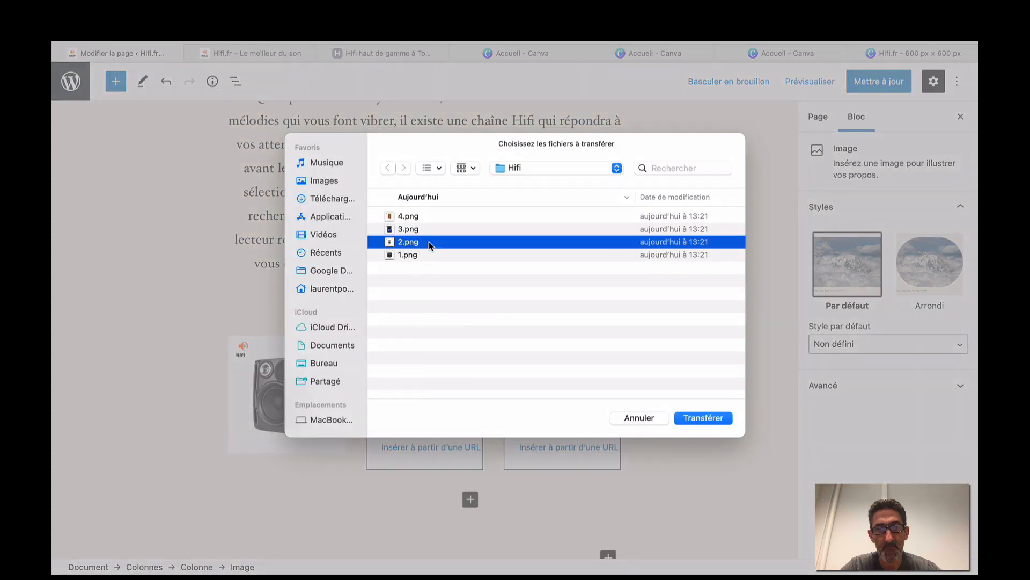
pyautogui.click(703, 418)
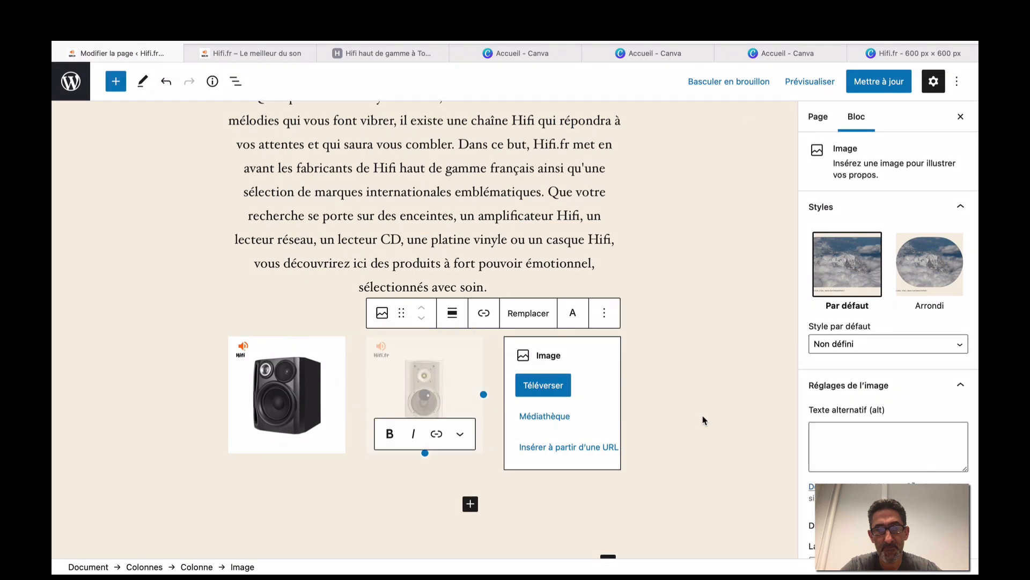
pyautogui.click(545, 387)
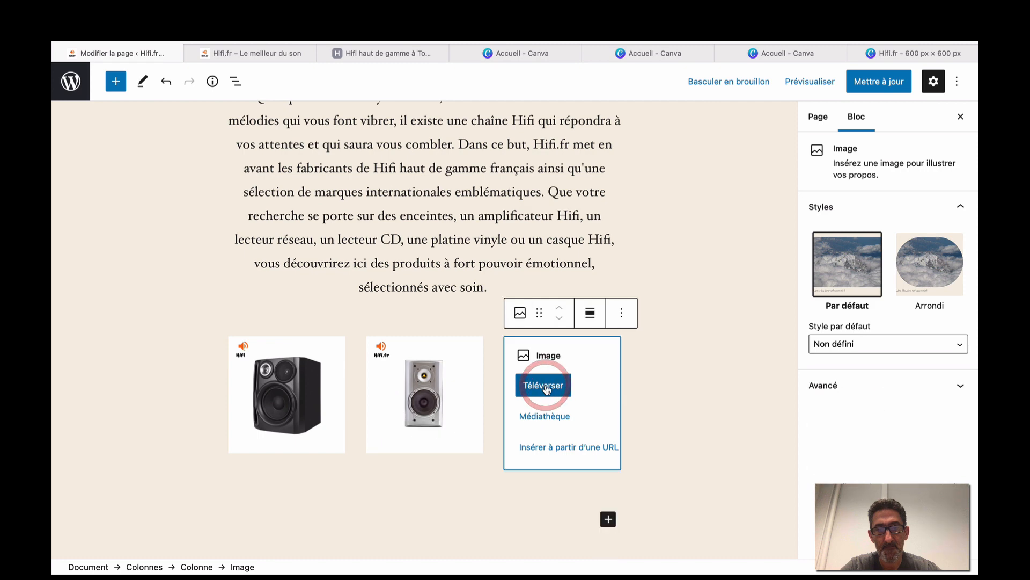
pyautogui.click(442, 228)
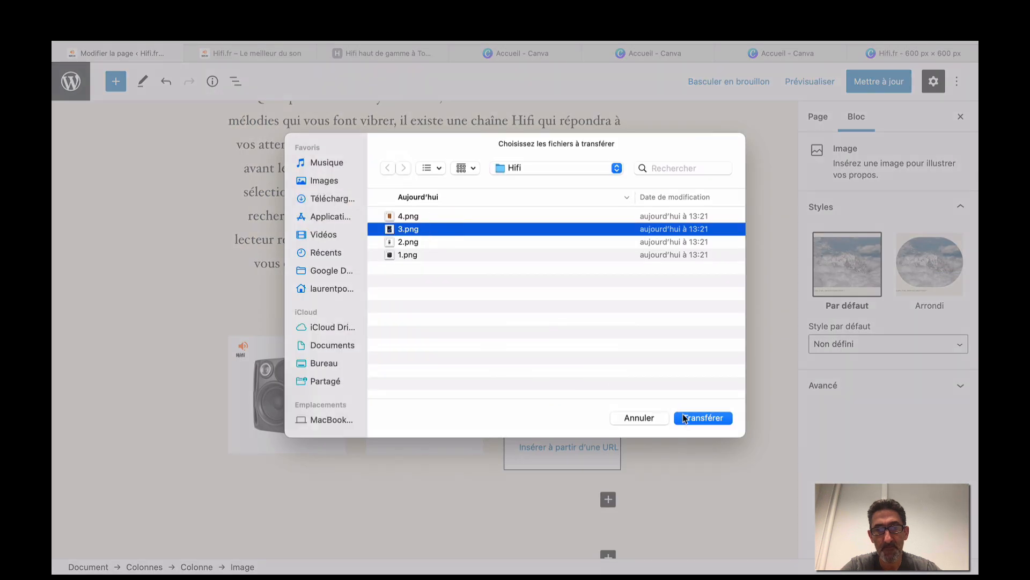
pyautogui.click(685, 418)
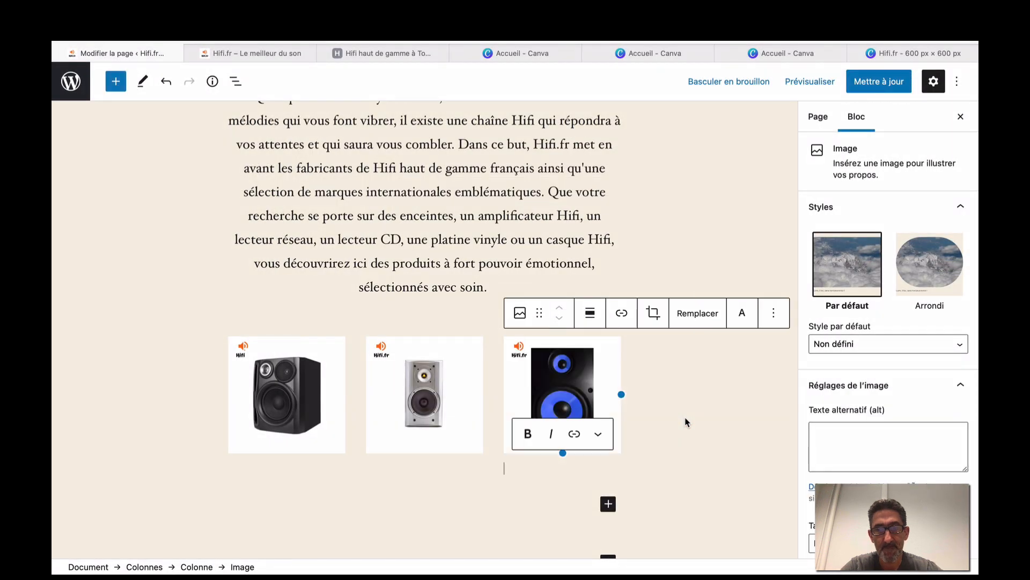
pyautogui.scroll(-3, 686, 422)
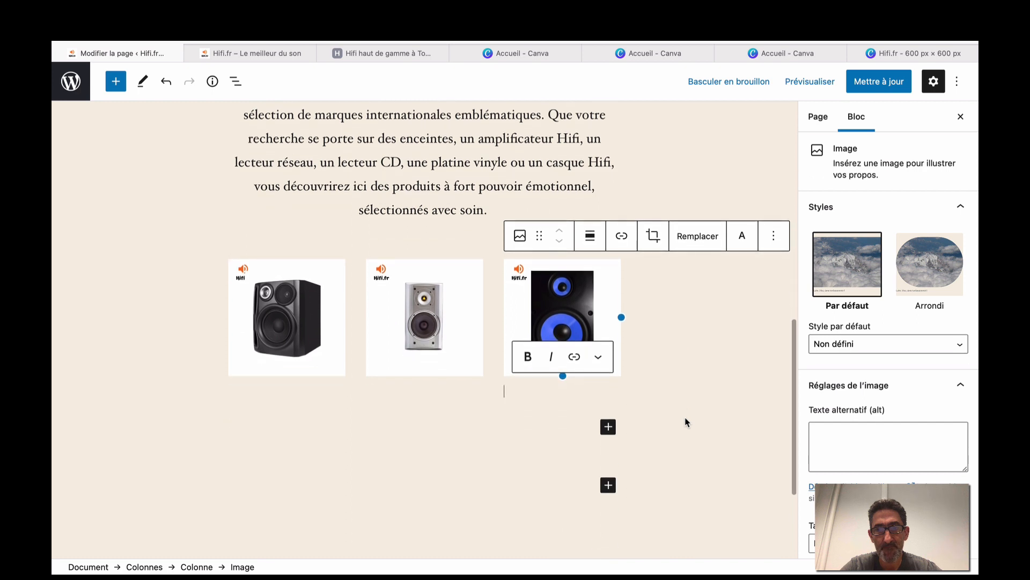
pyautogui.click(773, 236)
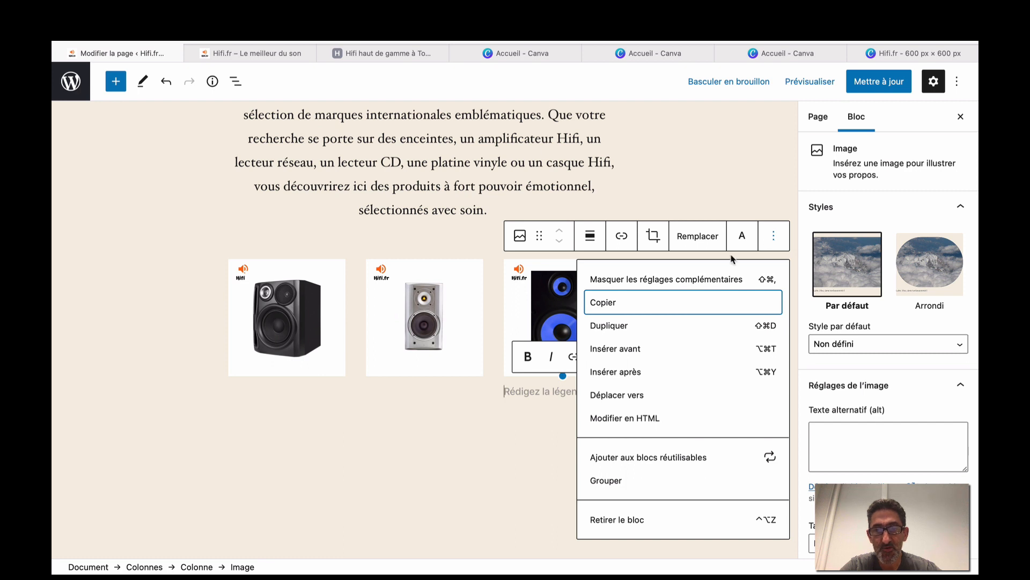
pyautogui.click(414, 457)
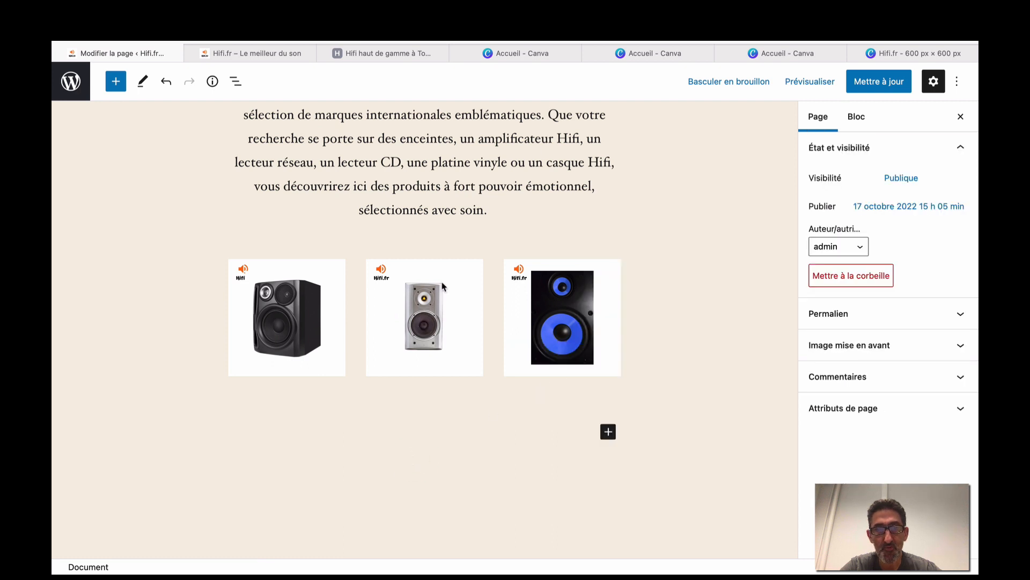
# Cancel the switch to draft and check the speaker row in a new-tab preview of Accueil.
pyautogui.scroll(2, 526, 329)
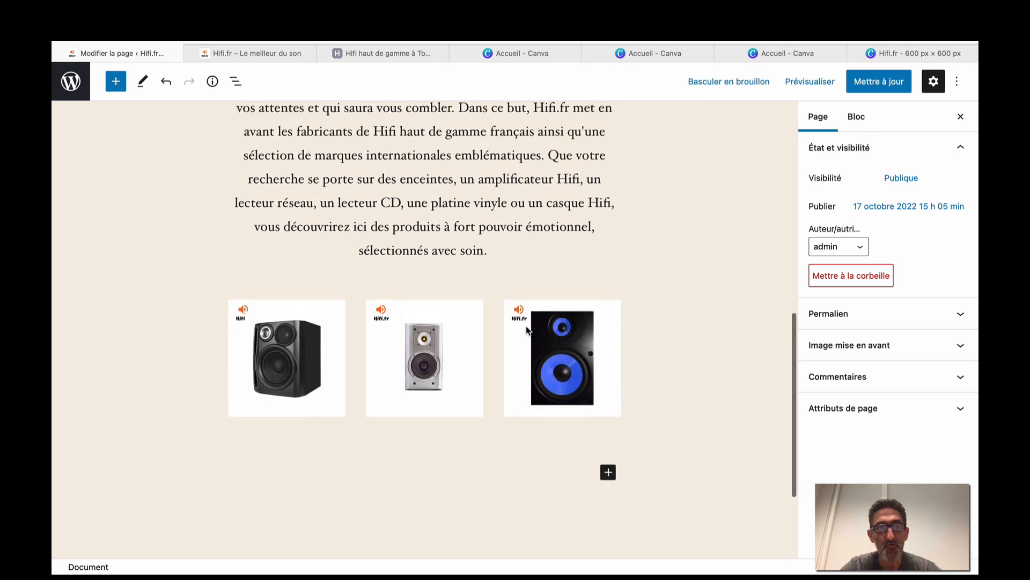
pyautogui.click(713, 82)
pyautogui.click(588, 310)
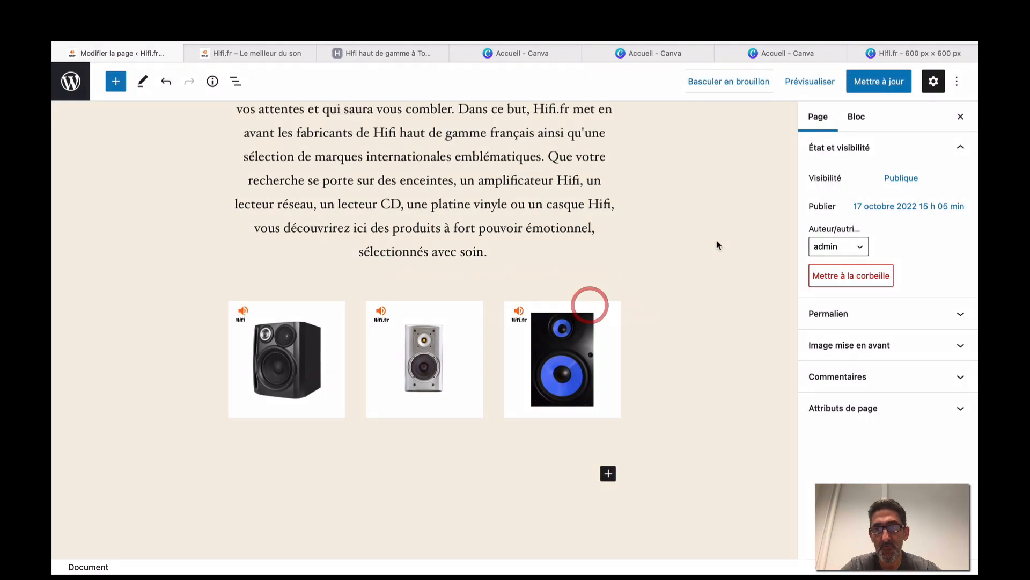
pyautogui.click(794, 80)
pyautogui.click(757, 201)
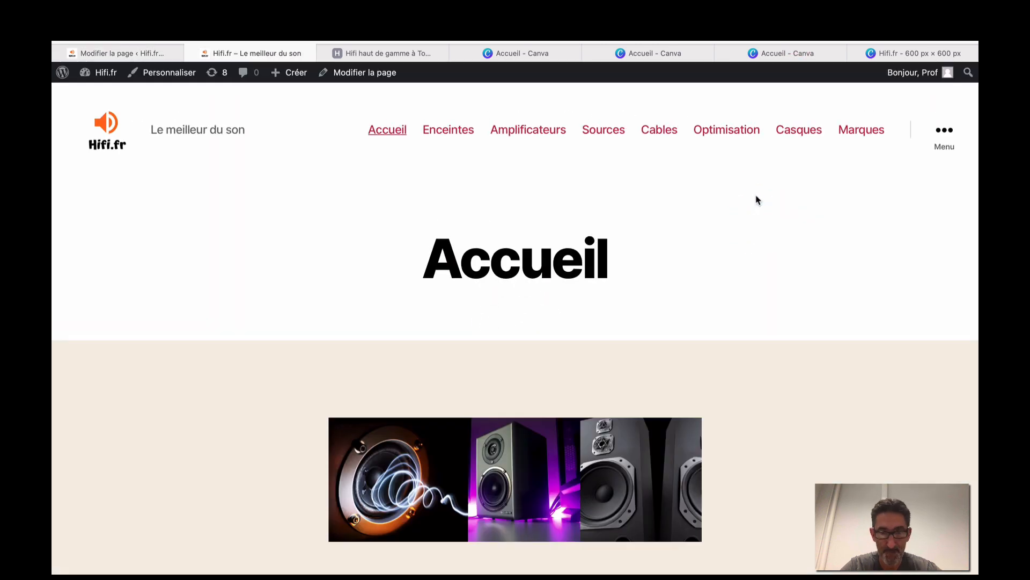
pyautogui.scroll(-10, 757, 200)
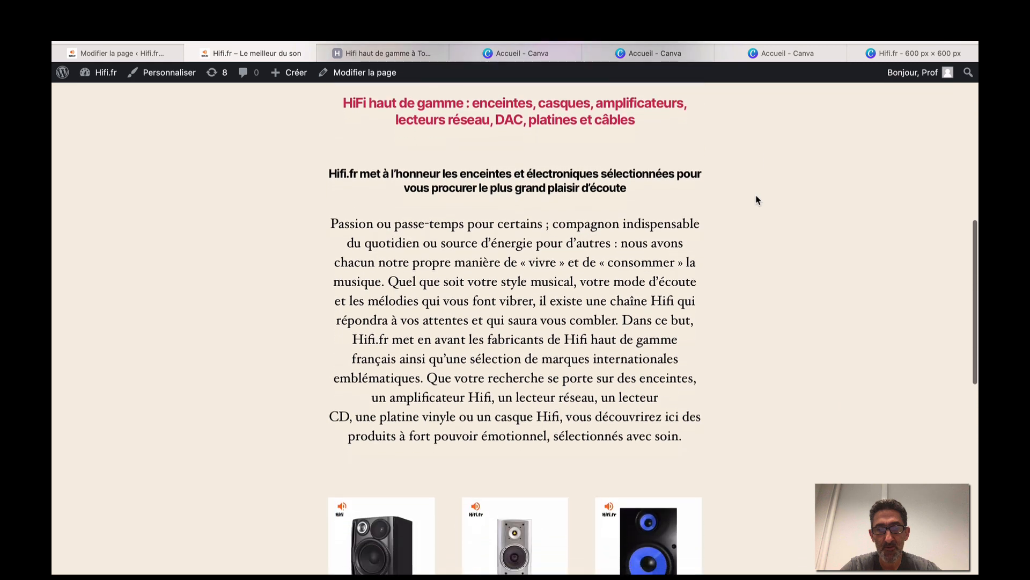
pyautogui.scroll(-6, 757, 200)
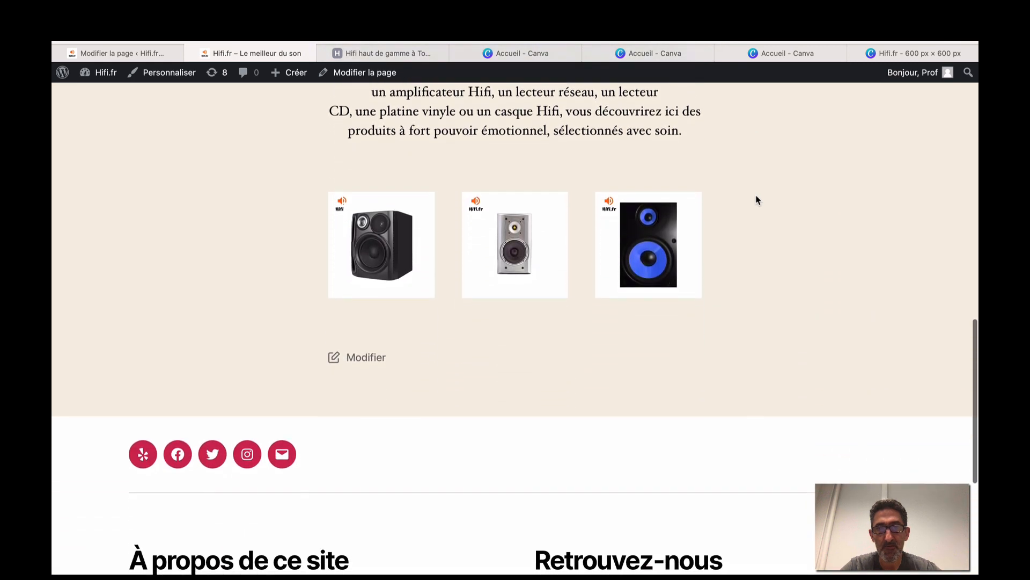
pyautogui.scroll(6, 455, 186)
pyautogui.click(122, 53)
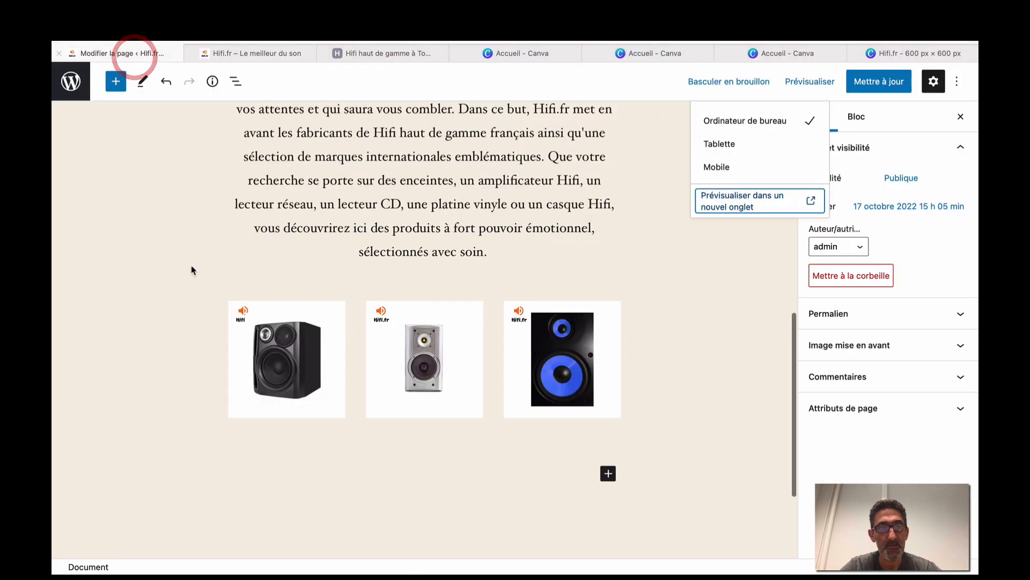
# Add a fourth column to the row of speaker images.
pyautogui.scroll(2, 204, 262)
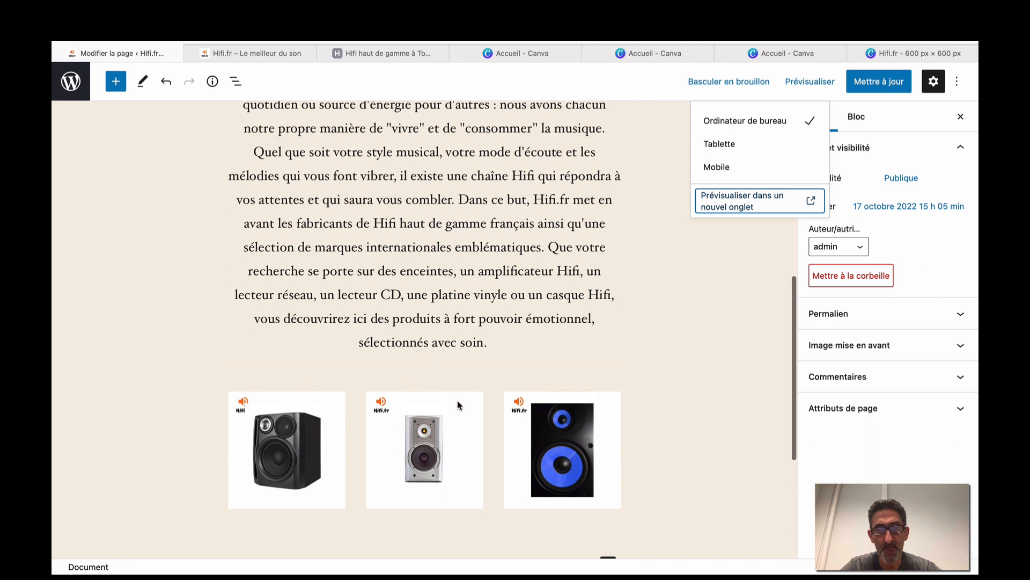
pyautogui.click(651, 404)
pyautogui.scroll(-5, 158, 183)
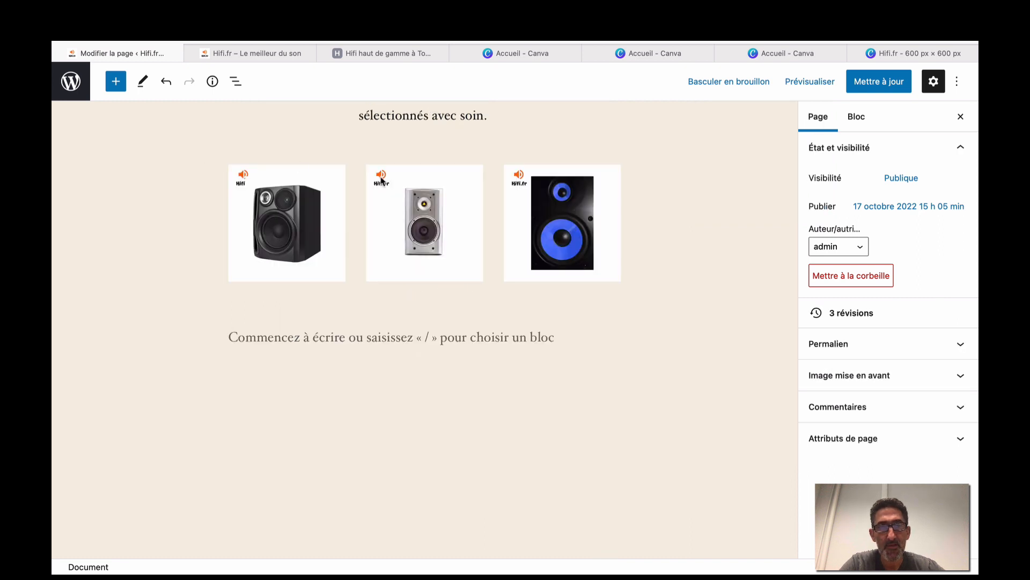
pyautogui.moveTo(425, 138)
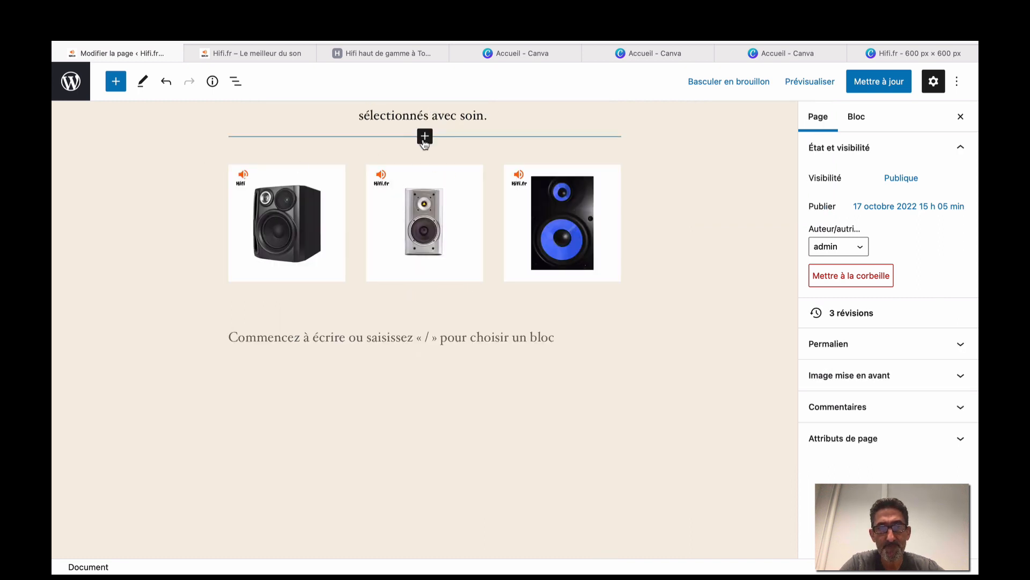
pyautogui.click(410, 167)
pyautogui.click(354, 151)
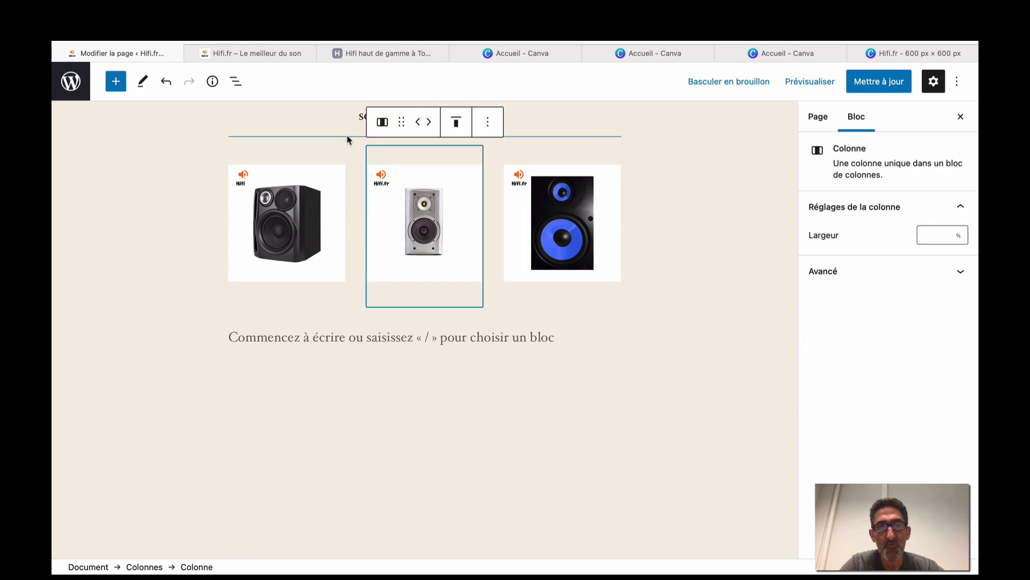
pyautogui.click(346, 138)
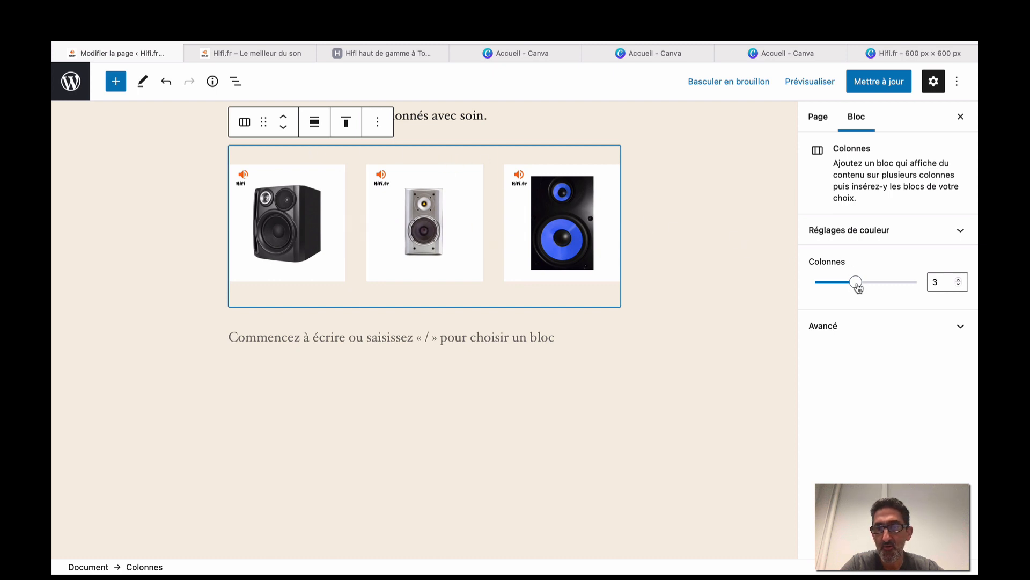
pyautogui.moveTo(858, 287); pyautogui.dragTo(870, 288)
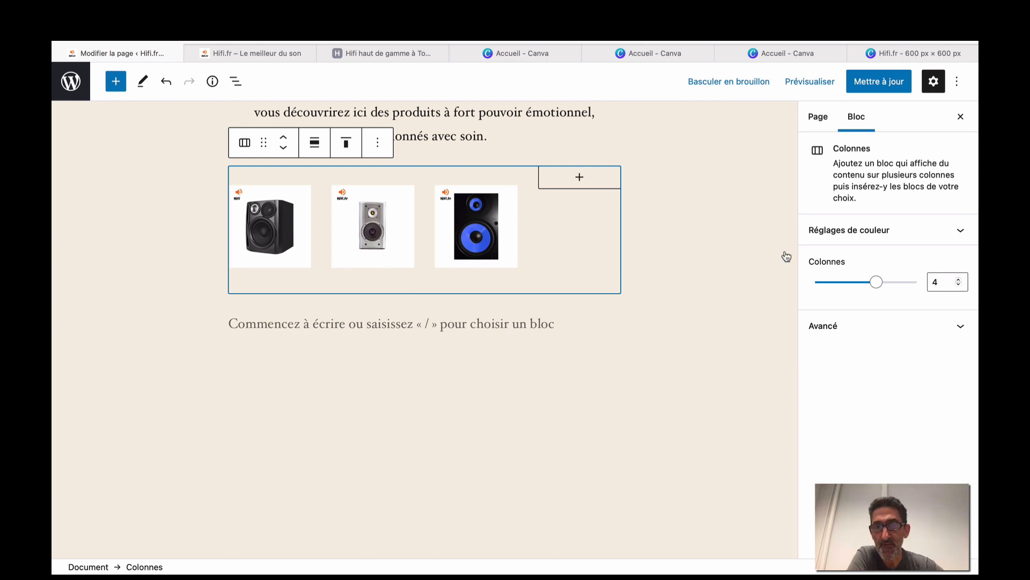
# Place an Image block in the new fourth column and upload 4.png into it.
pyautogui.click(587, 184)
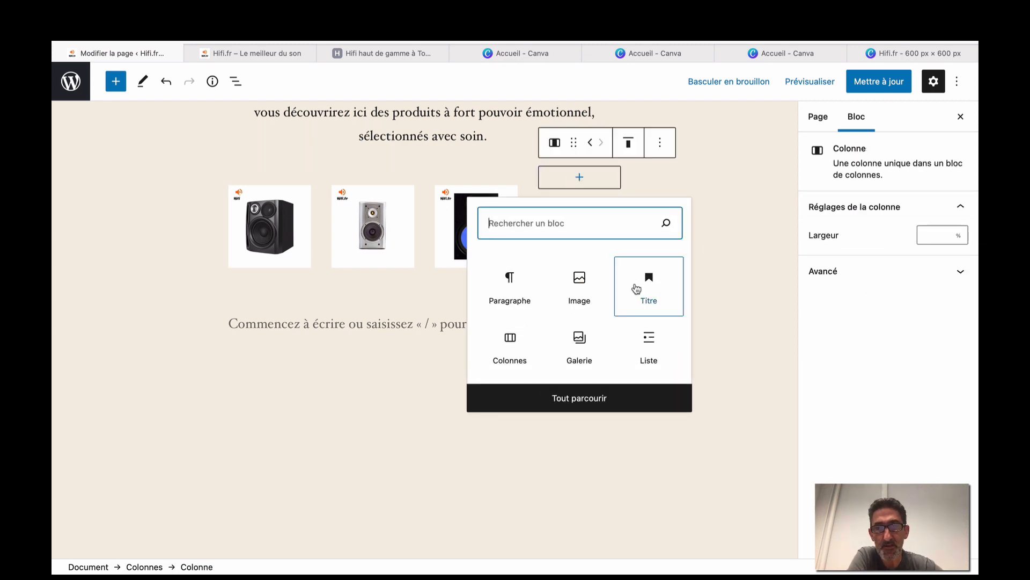
pyautogui.click(580, 291)
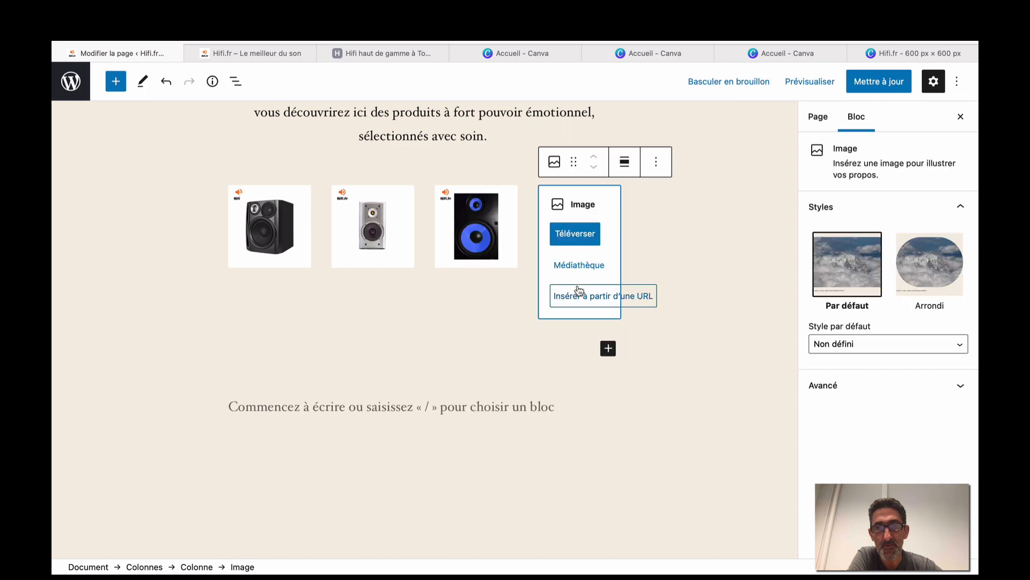
pyautogui.click(577, 236)
pyautogui.click(490, 217)
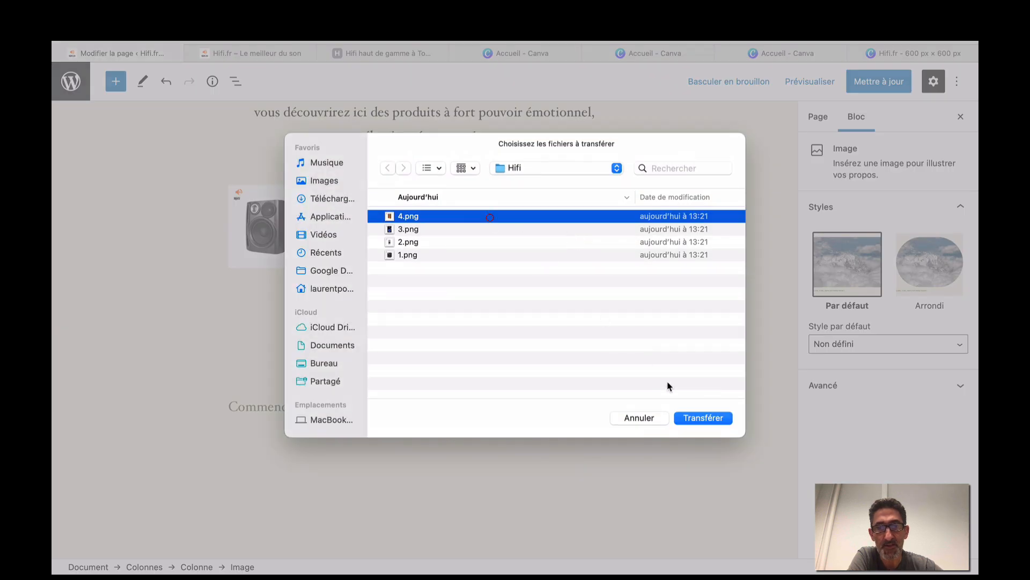
pyautogui.click(693, 417)
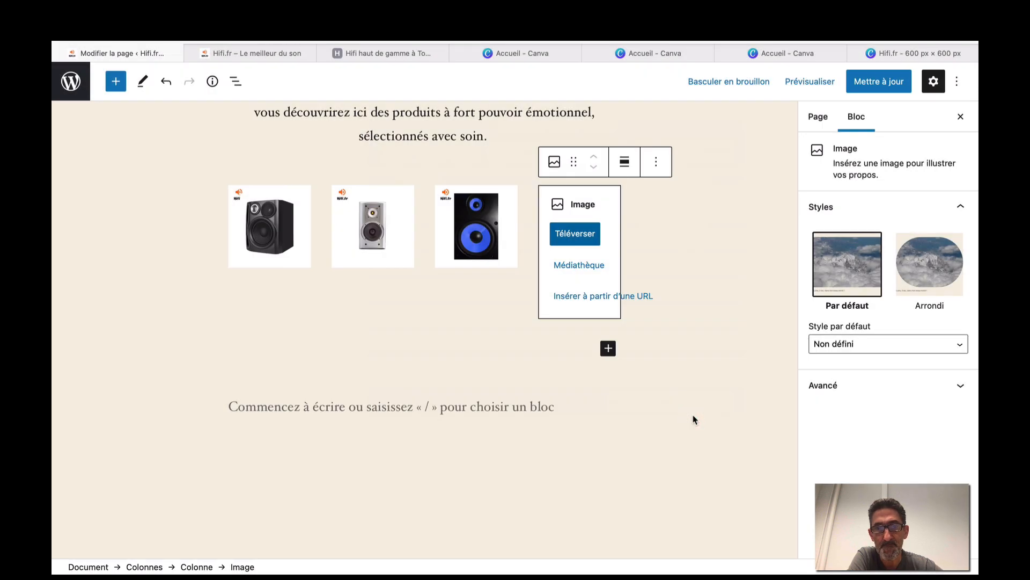
pyautogui.click(662, 456)
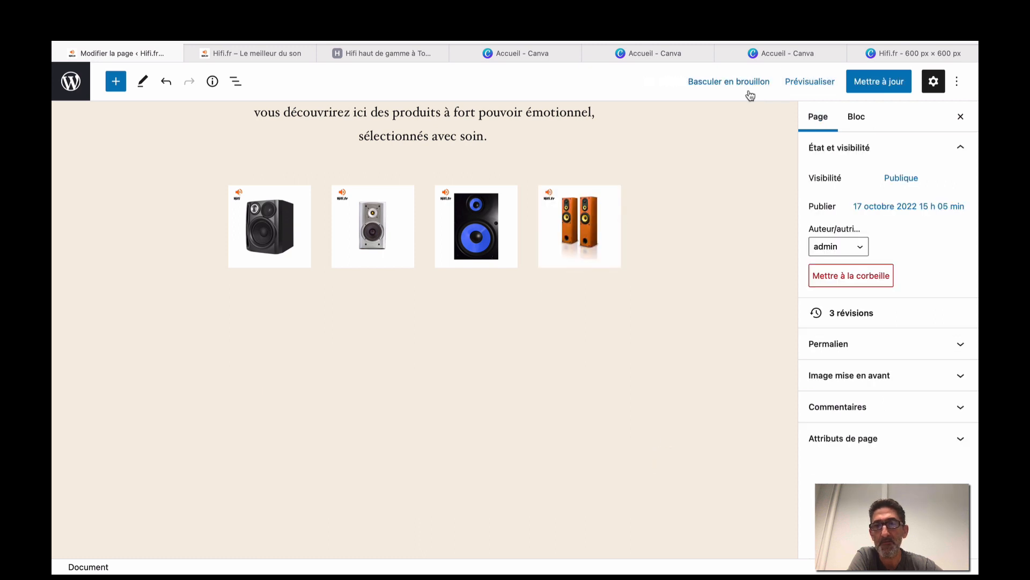
# Preview the page in a new tab and scroll through it.
pyautogui.click(809, 81)
pyautogui.click(752, 199)
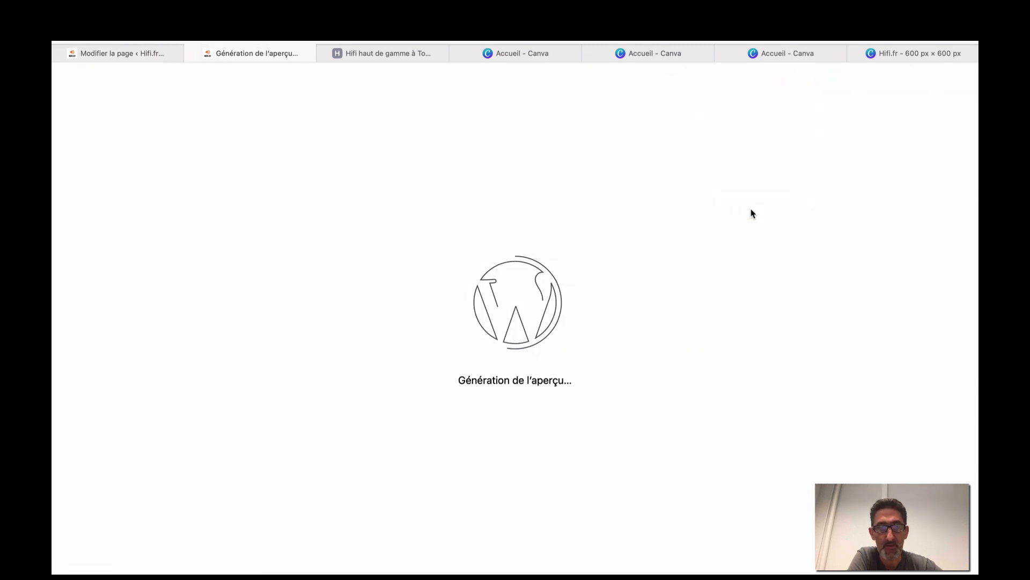
pyautogui.scroll(-10, 752, 213)
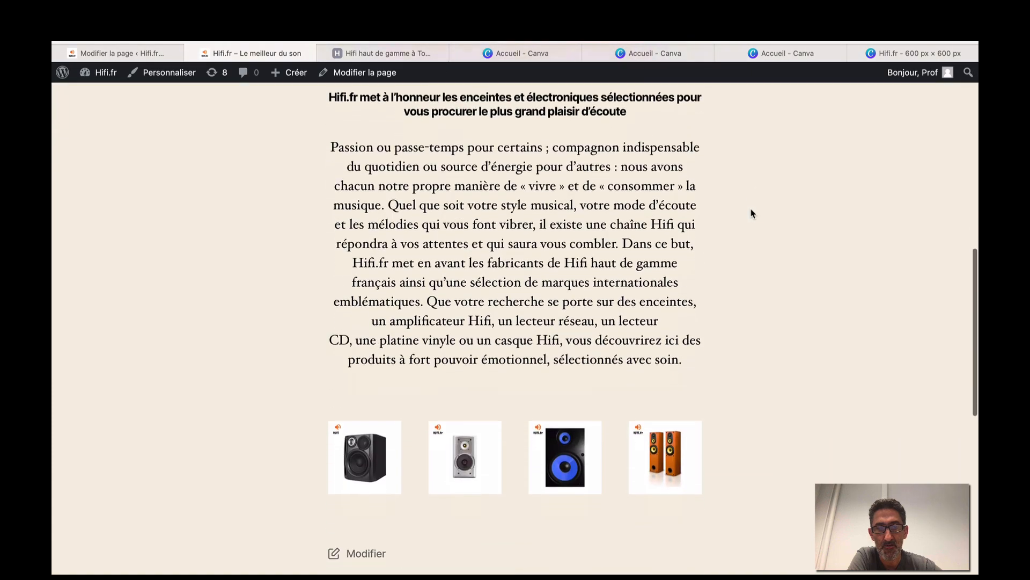
pyautogui.scroll(-4, 663, 216)
pyautogui.scroll(6, 622, 230)
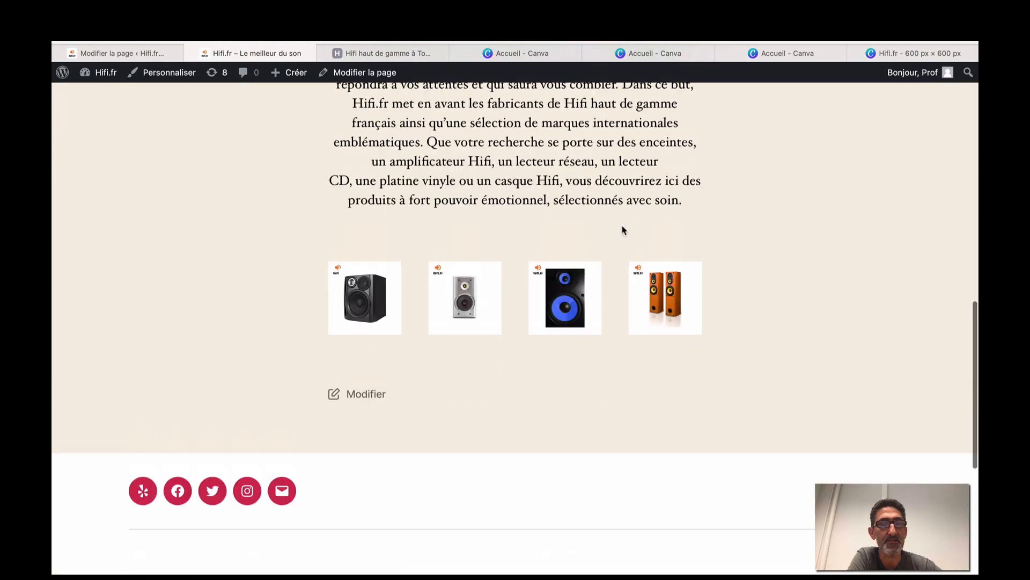
pyautogui.scroll(3, 622, 225)
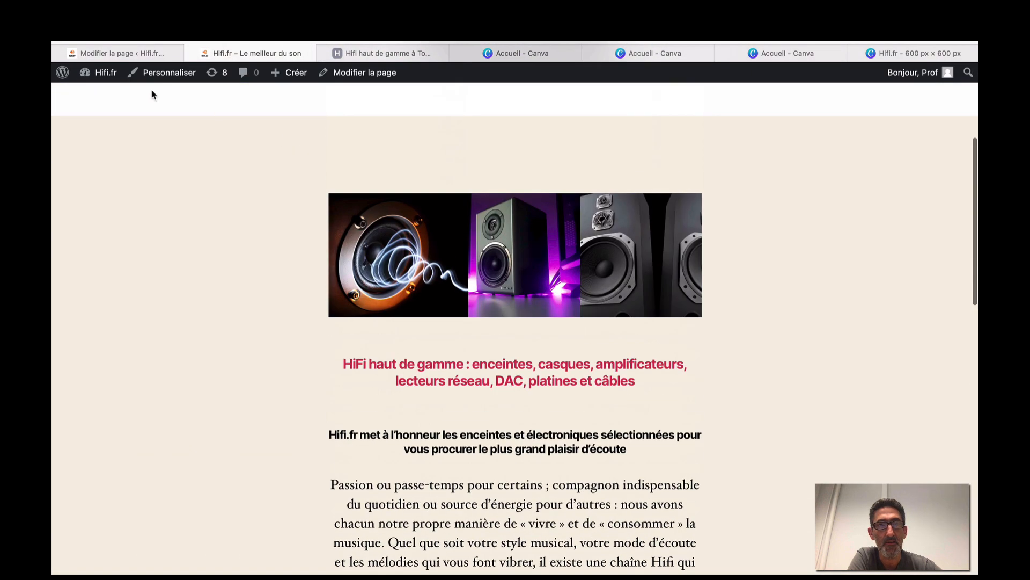
# Switch to the original hifi.fr home page and scroll its featured speakers for comparison.
pyautogui.click(107, 52)
pyautogui.click(393, 54)
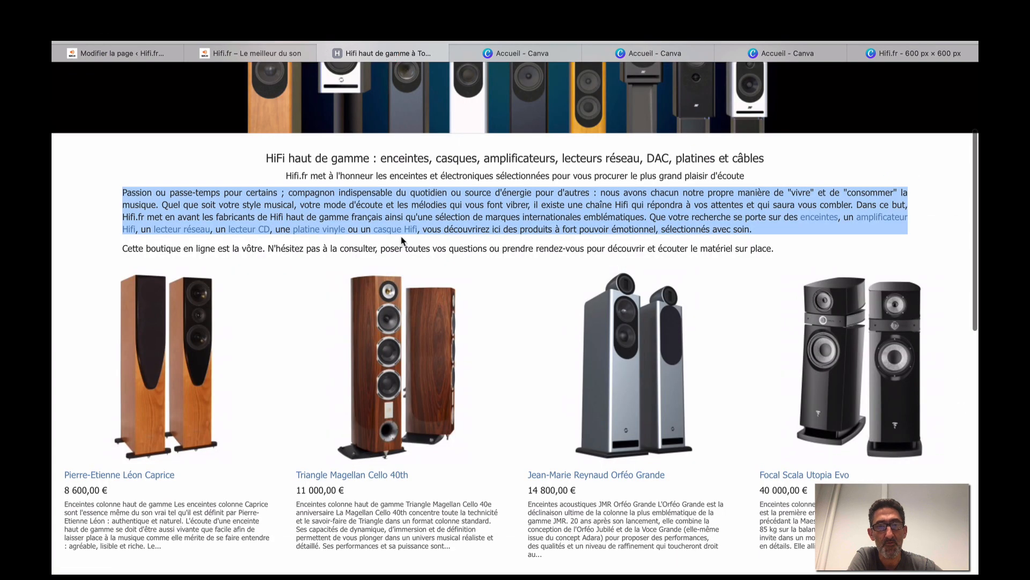
pyautogui.scroll(-2, 427, 294)
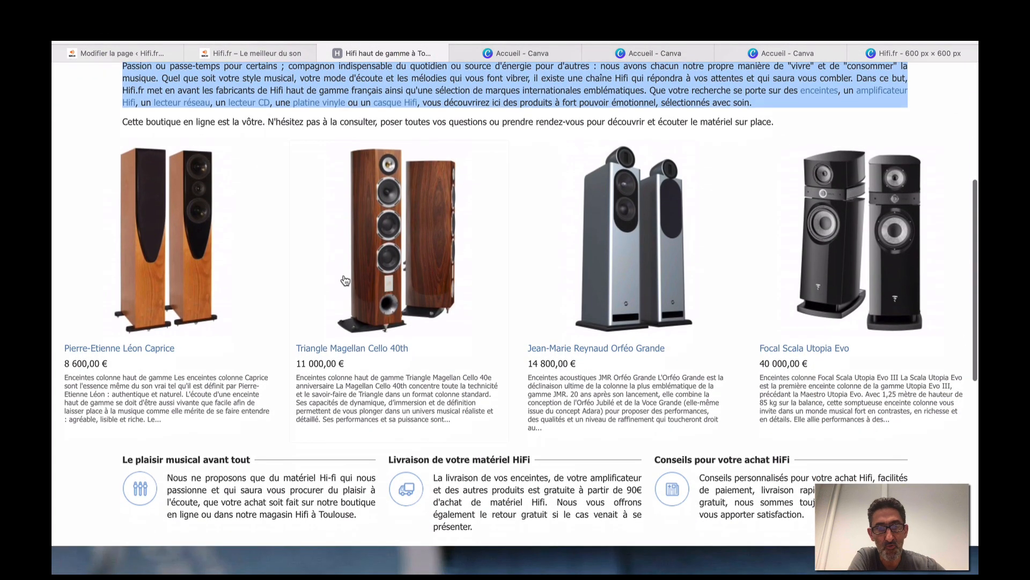
pyautogui.scroll(-3, 279, 293)
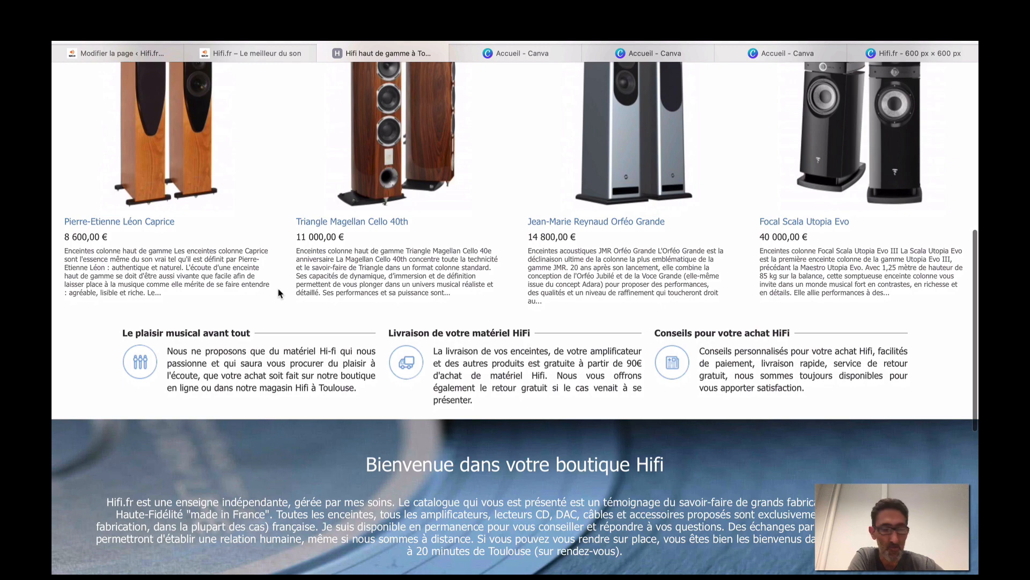
pyautogui.scroll(-4, 278, 292)
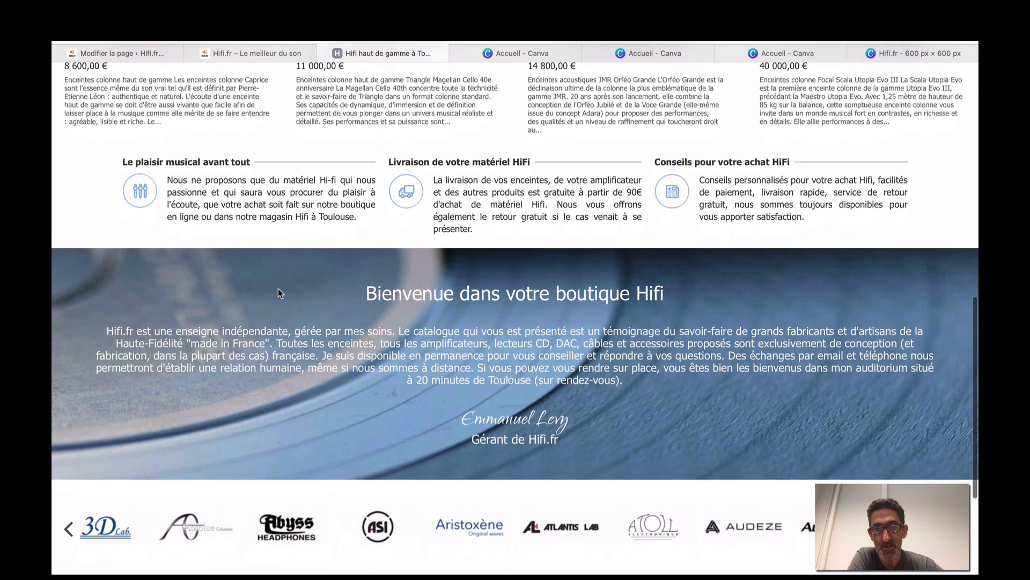
pyautogui.scroll(7, 278, 289)
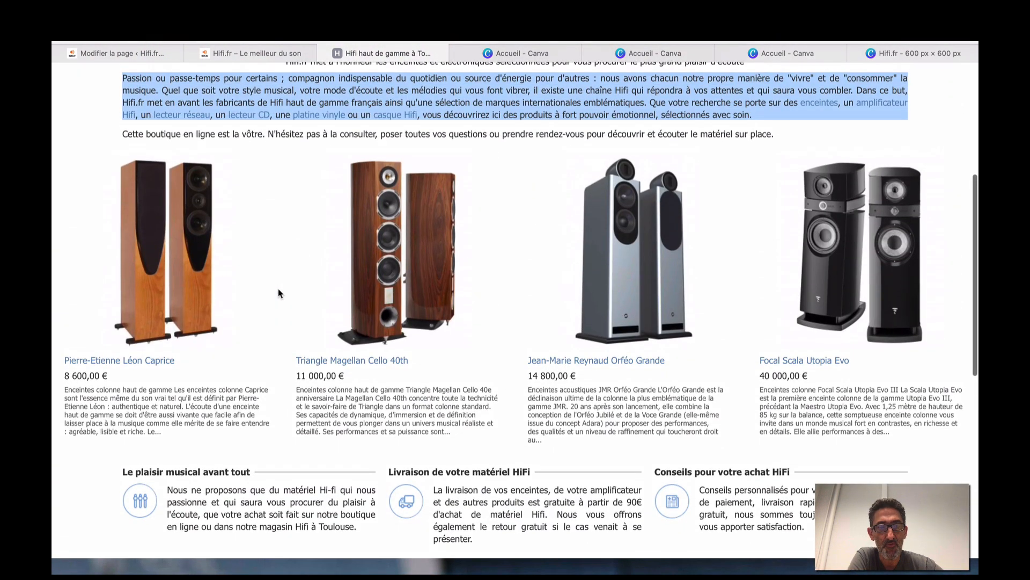
pyautogui.scroll(2, 278, 292)
pyautogui.scroll(-2, 262, 375)
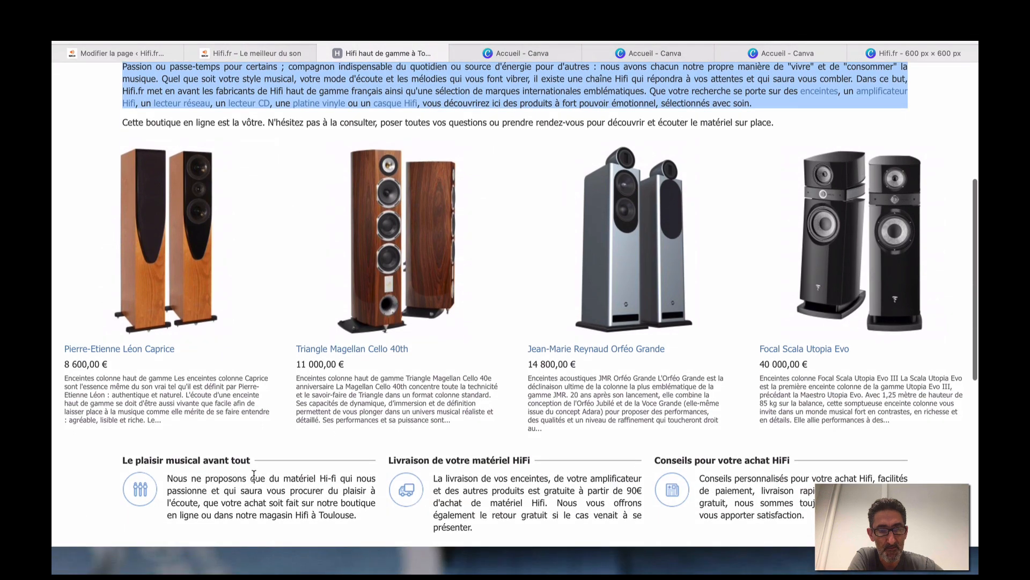
pyautogui.scroll(6, 527, 483)
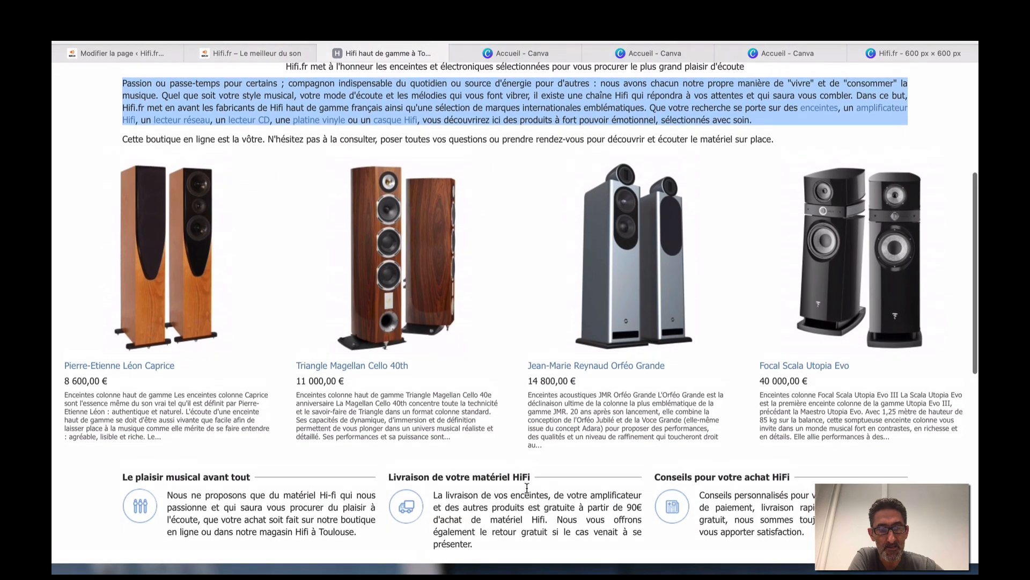
# Insert a 33/33/33 Colonnes block below the speaker images.
pyautogui.click(129, 53)
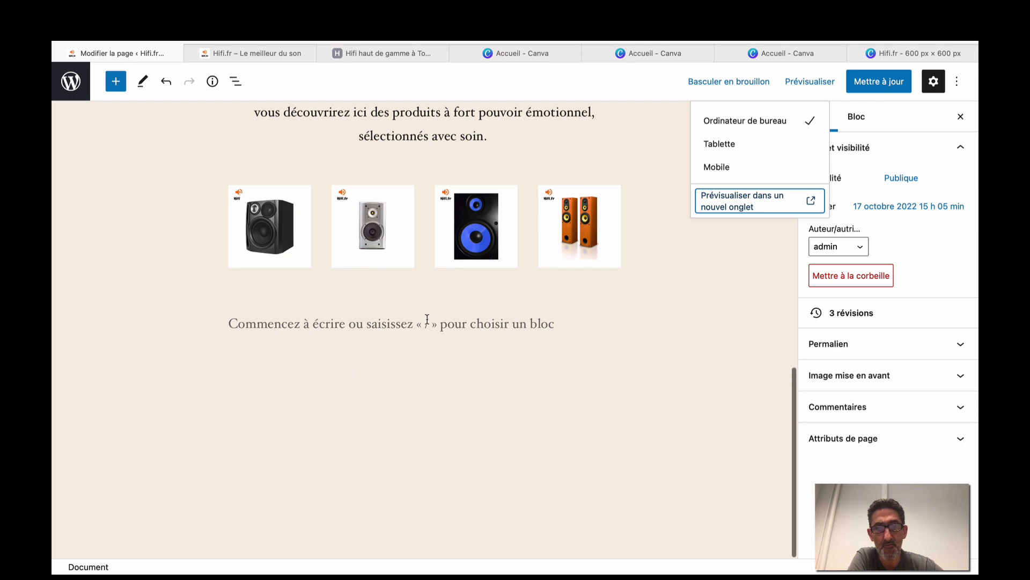
pyautogui.click(425, 303)
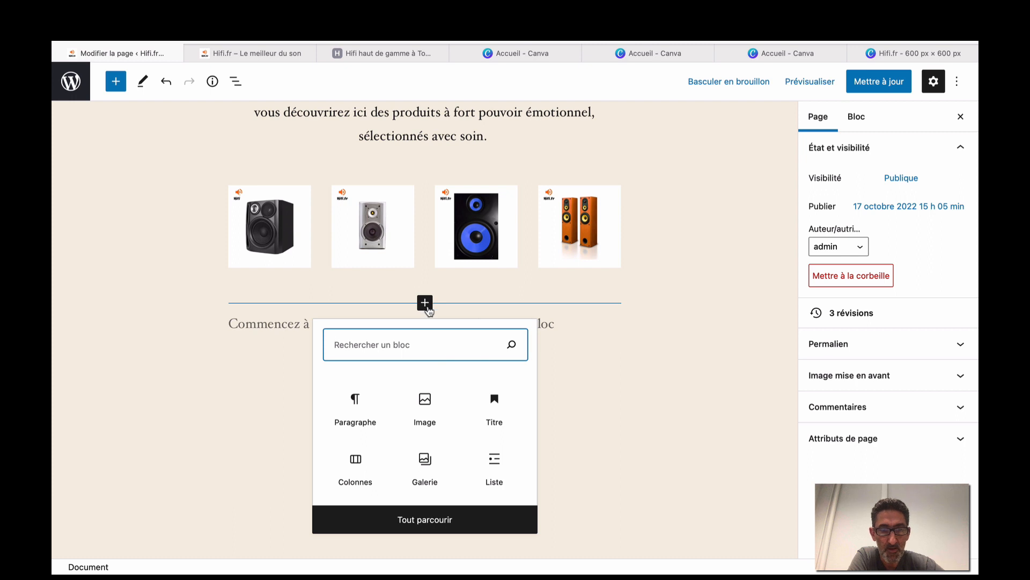
pyautogui.click(362, 462)
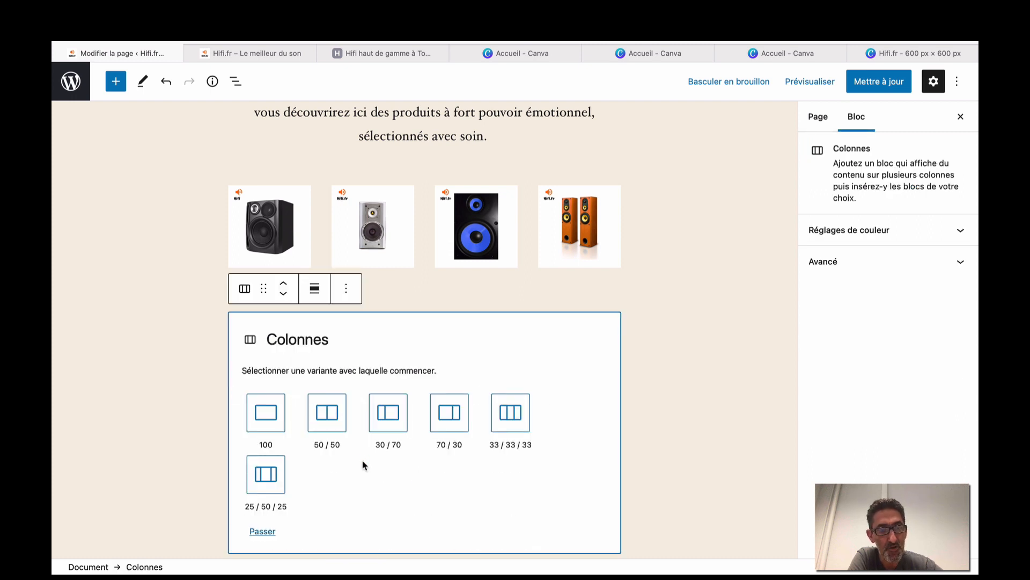
pyautogui.click(510, 419)
# Add a Boutons block to the first column from the full block list.
pyautogui.click(289, 325)
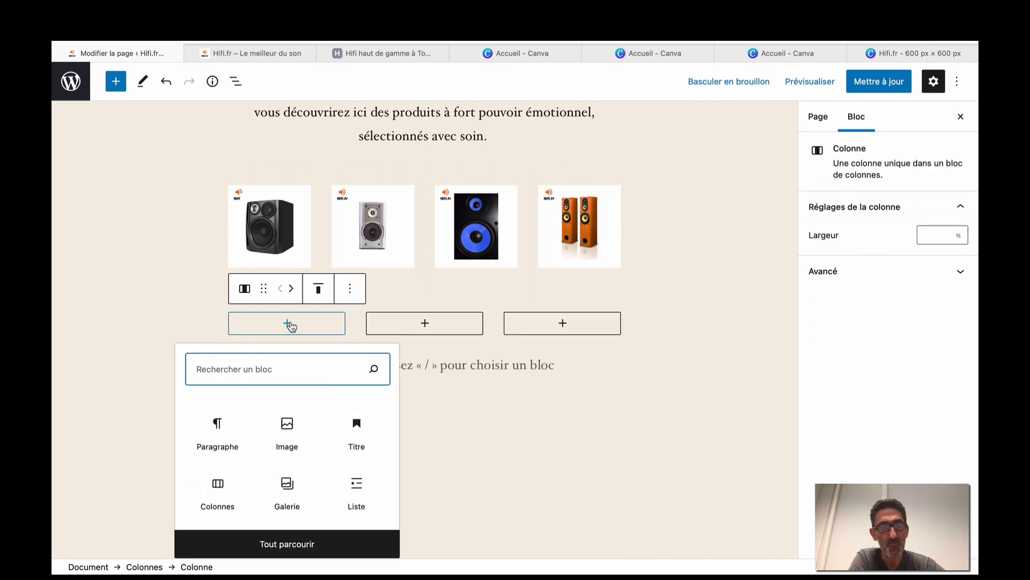
pyautogui.click(290, 544)
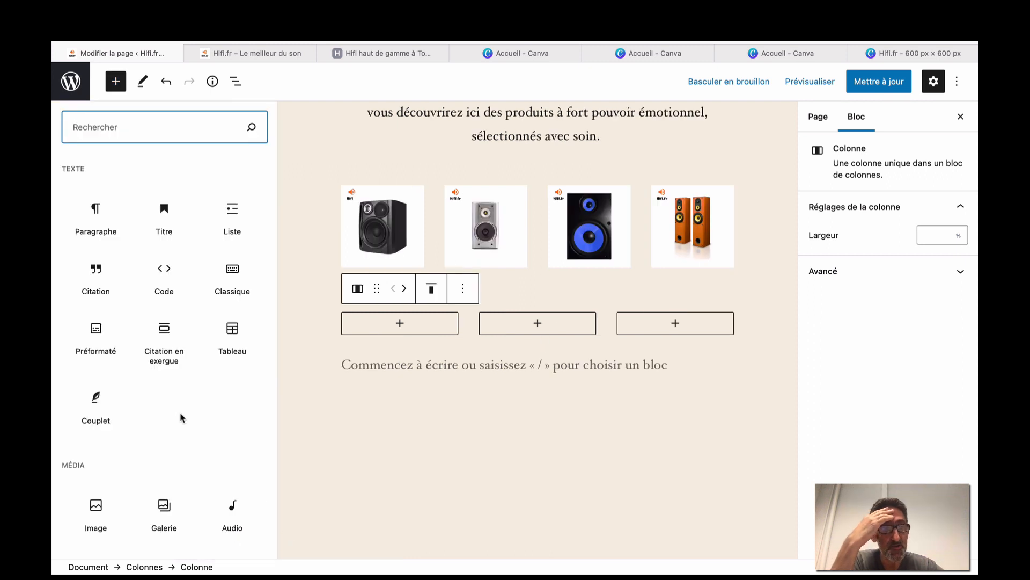
pyautogui.scroll(-5, 182, 418)
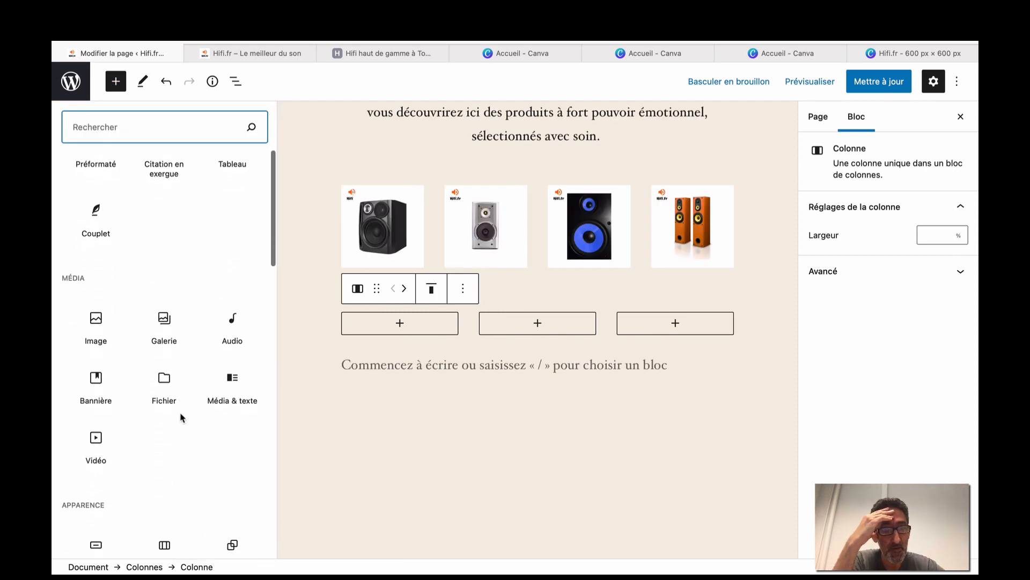
pyautogui.scroll(-3, 182, 417)
pyautogui.scroll(-10, 180, 413)
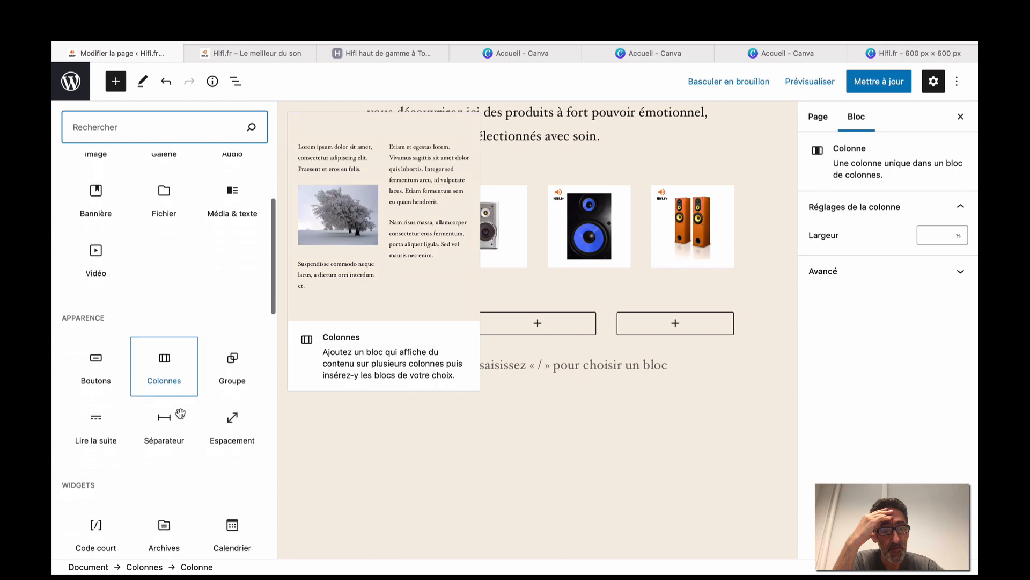
pyautogui.scroll(-20, 181, 412)
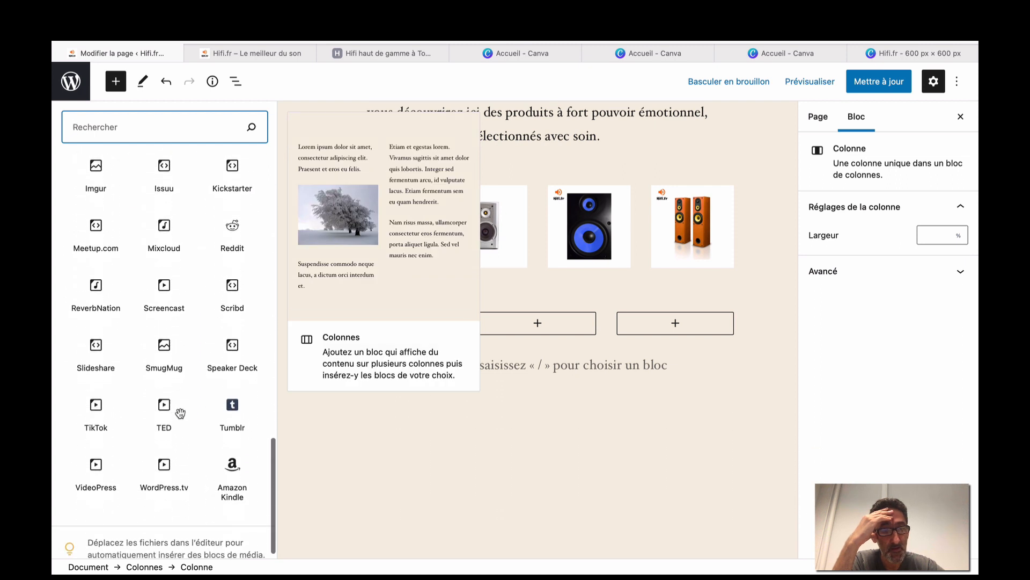
pyautogui.scroll(20, 180, 413)
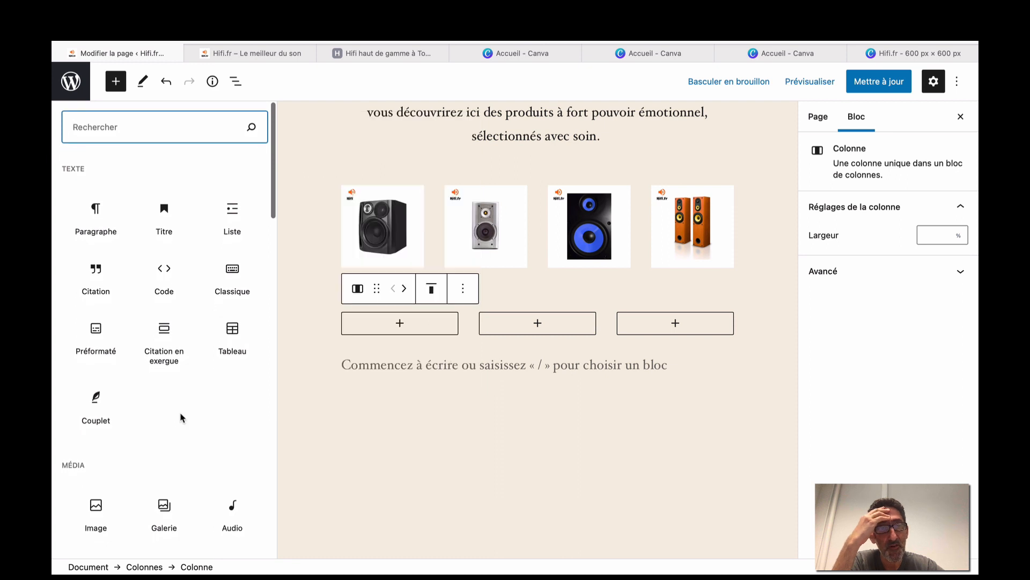
pyautogui.scroll(-3, 181, 417)
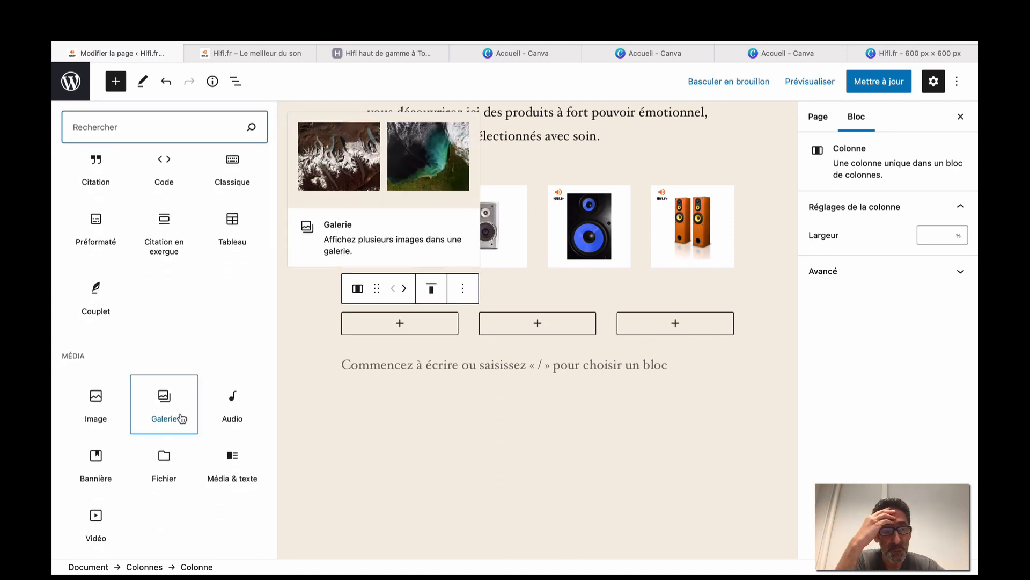
pyautogui.scroll(-4, 180, 417)
pyautogui.scroll(-4, 180, 418)
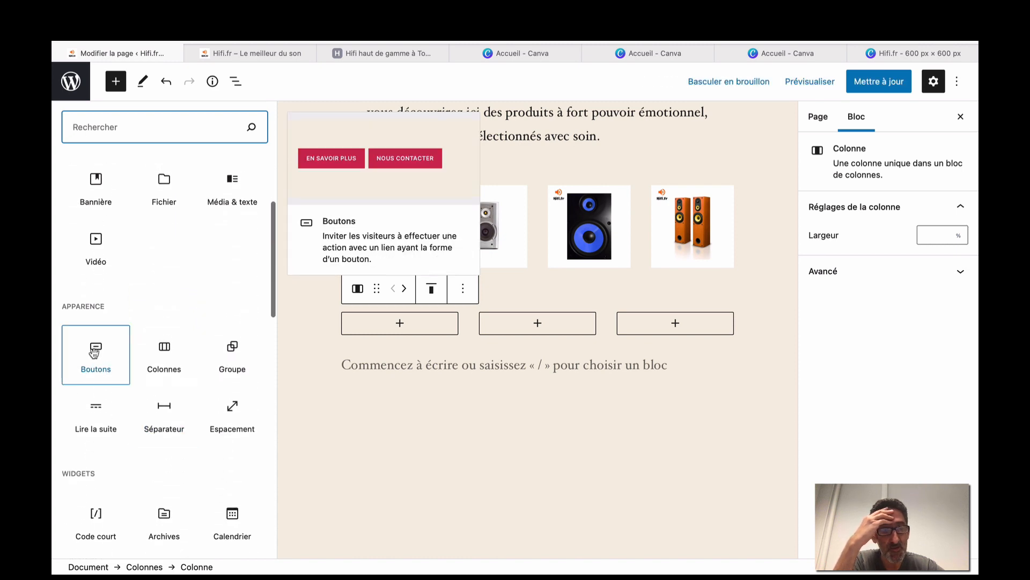
pyautogui.click(95, 352)
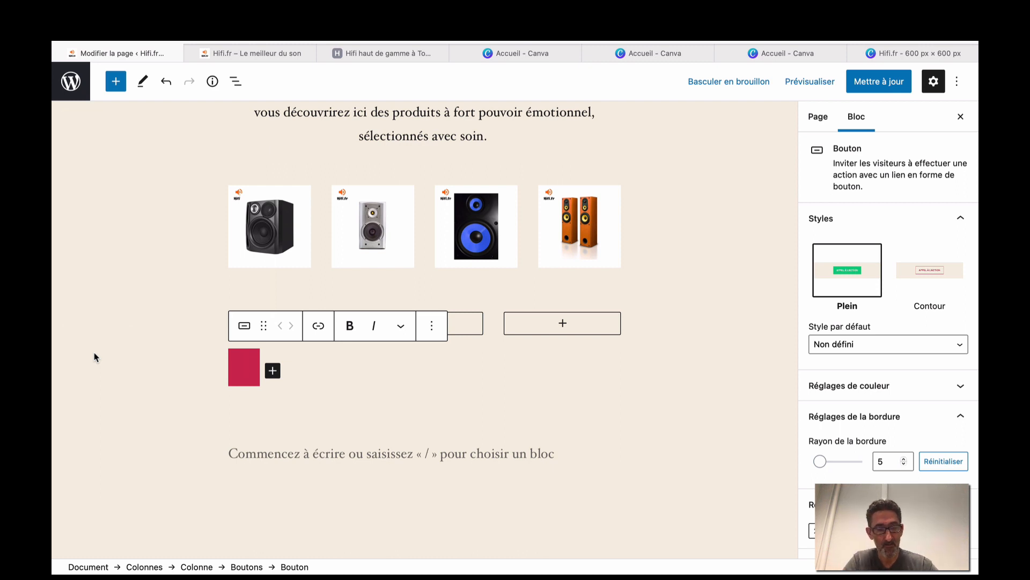
# Label the first button 'EN SAVOIR +' and add a second 'EN SAVOIR +' button in the middle column.
pyautogui.write('EN S')
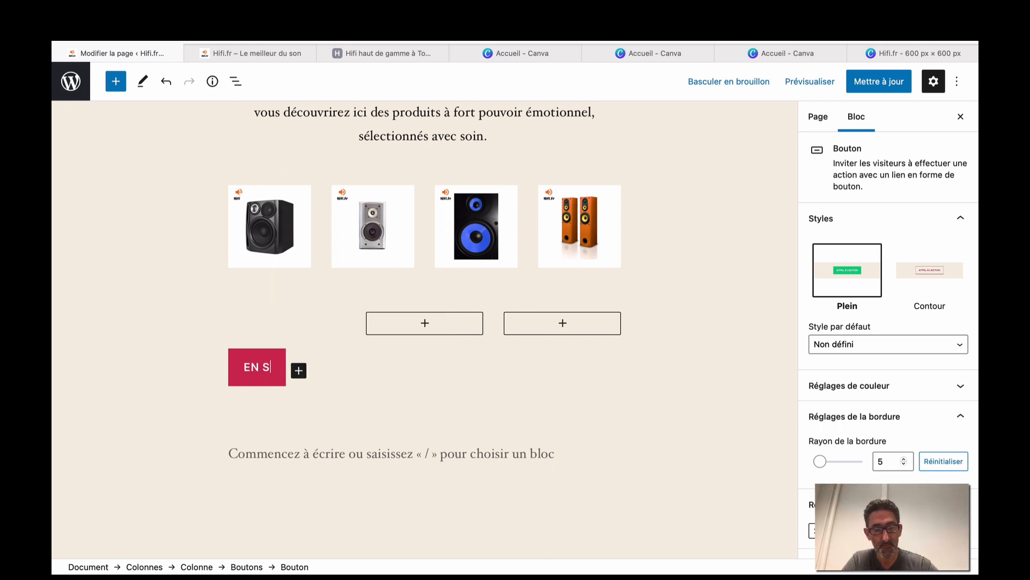
pyautogui.write('AVOIR ')
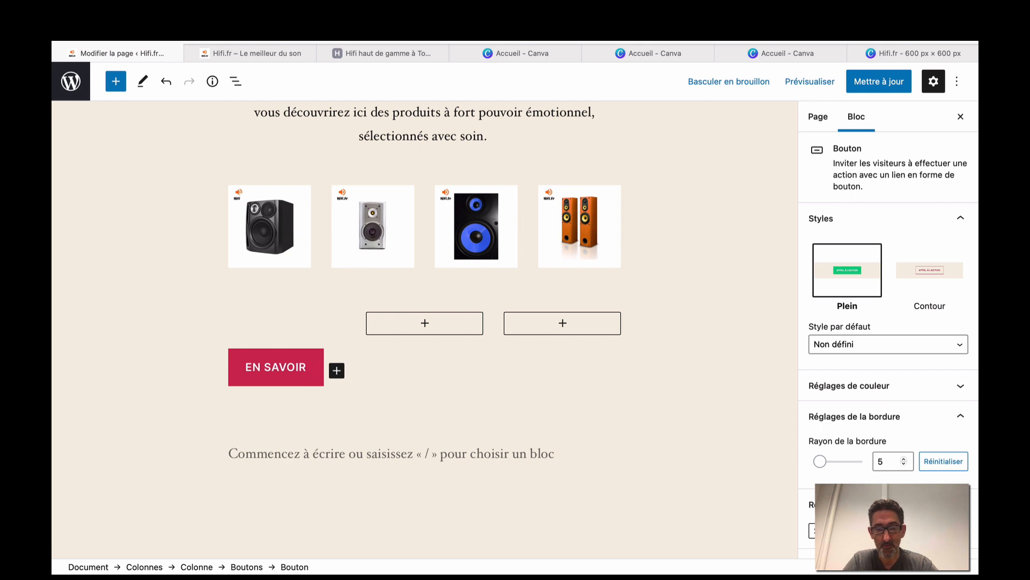
pyautogui.write('+')
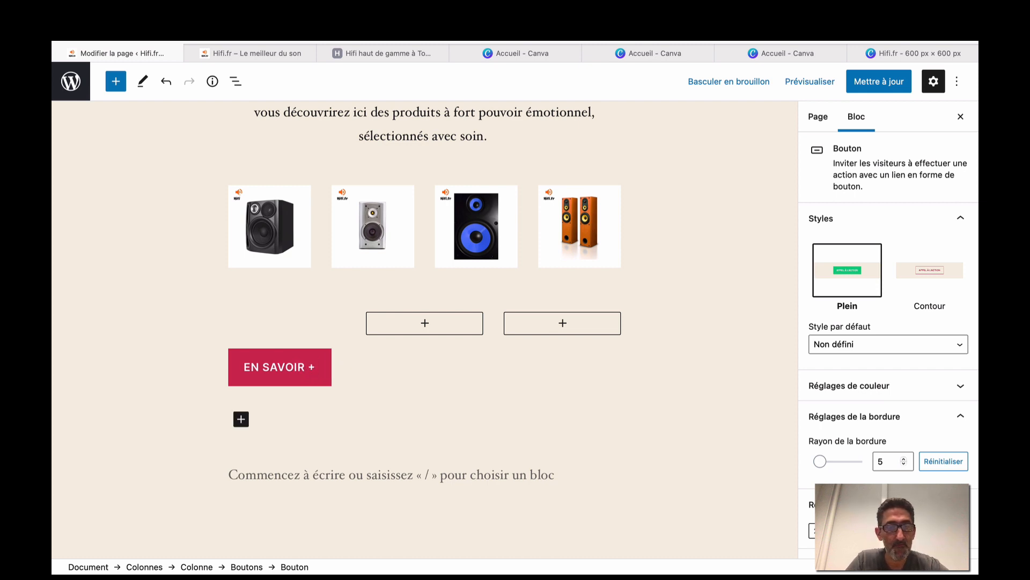
pyautogui.click(436, 398)
pyautogui.click(425, 321)
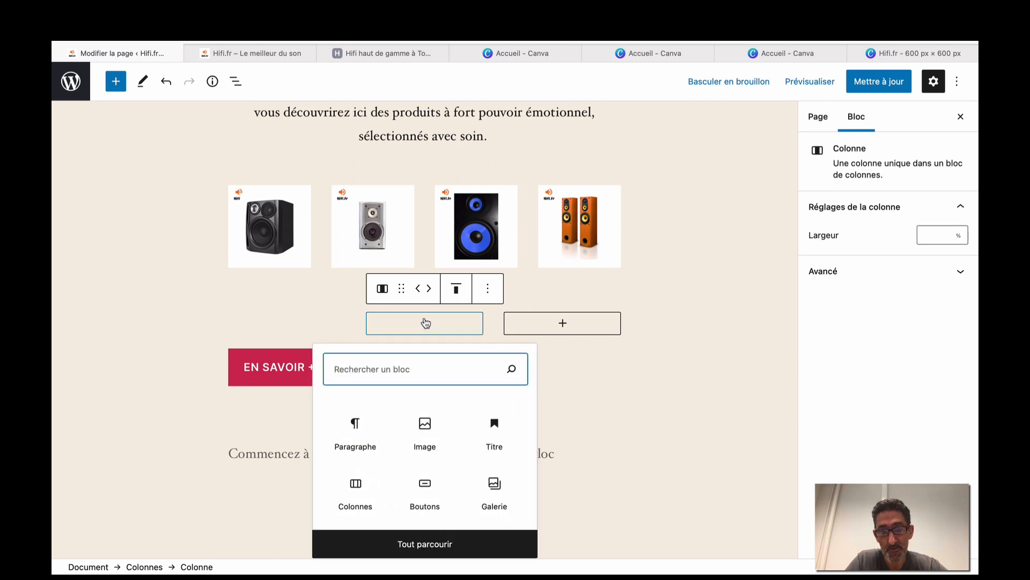
pyautogui.click(419, 486)
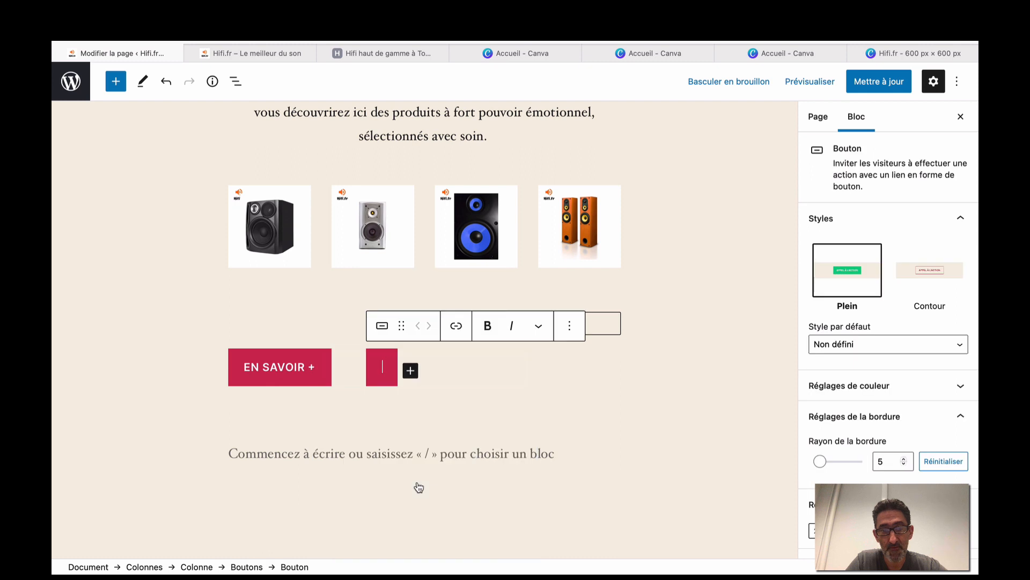
pyautogui.write('E')
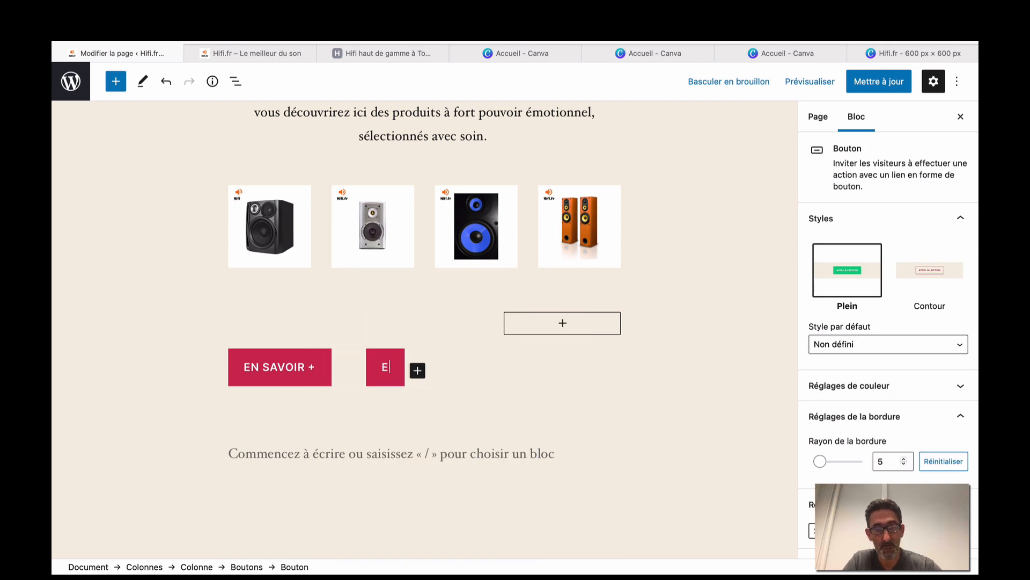
pyautogui.write('N SAVOIR ')
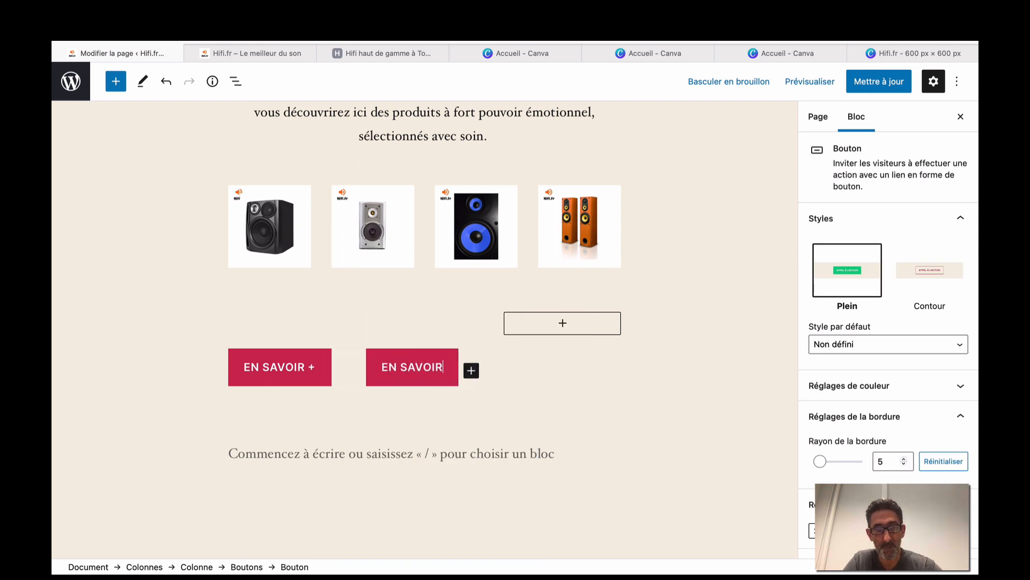
pyautogui.write('+')
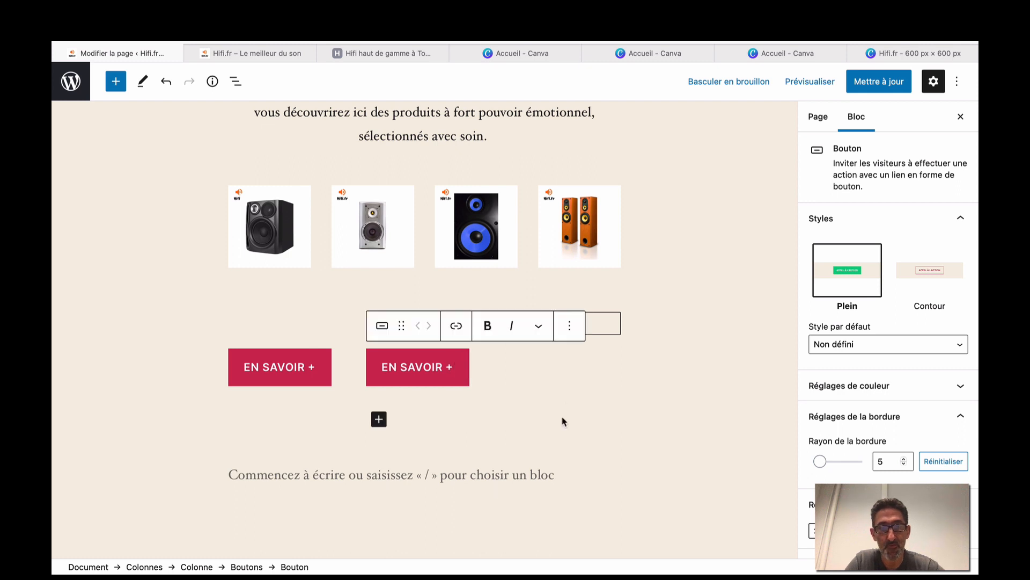
# Add a third 'EN SAVOIR +' button in the empty third column.
pyautogui.click(537, 388)
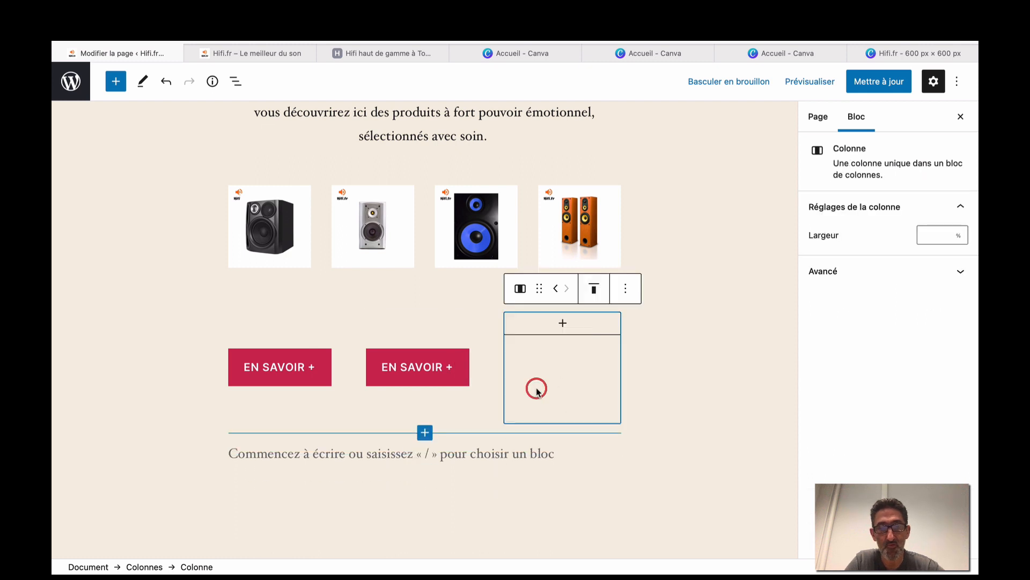
pyautogui.click(562, 322)
pyautogui.click(493, 491)
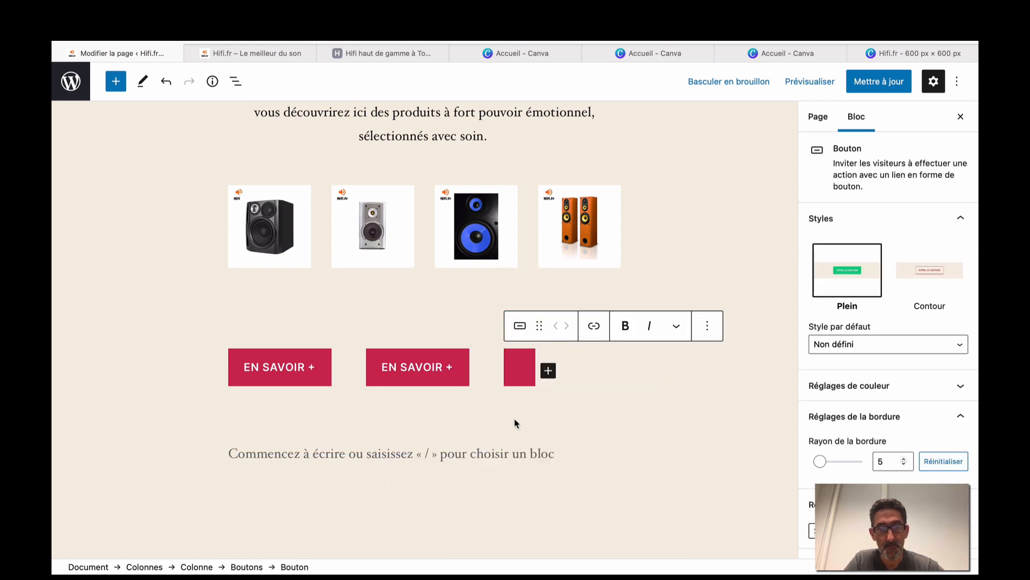
pyautogui.write('EN SAVOIR')
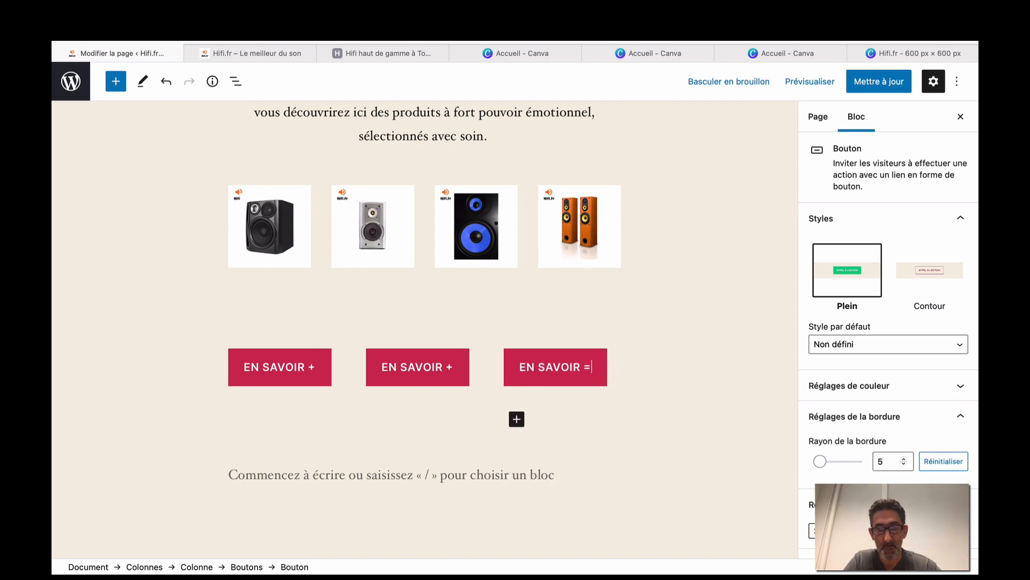
pyautogui.write(' +')
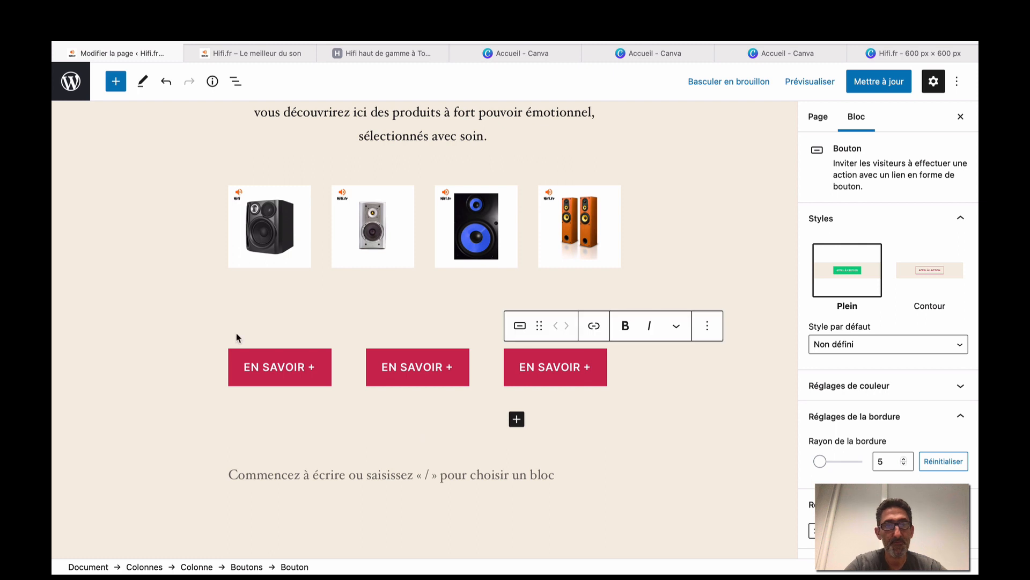
pyautogui.click(161, 264)
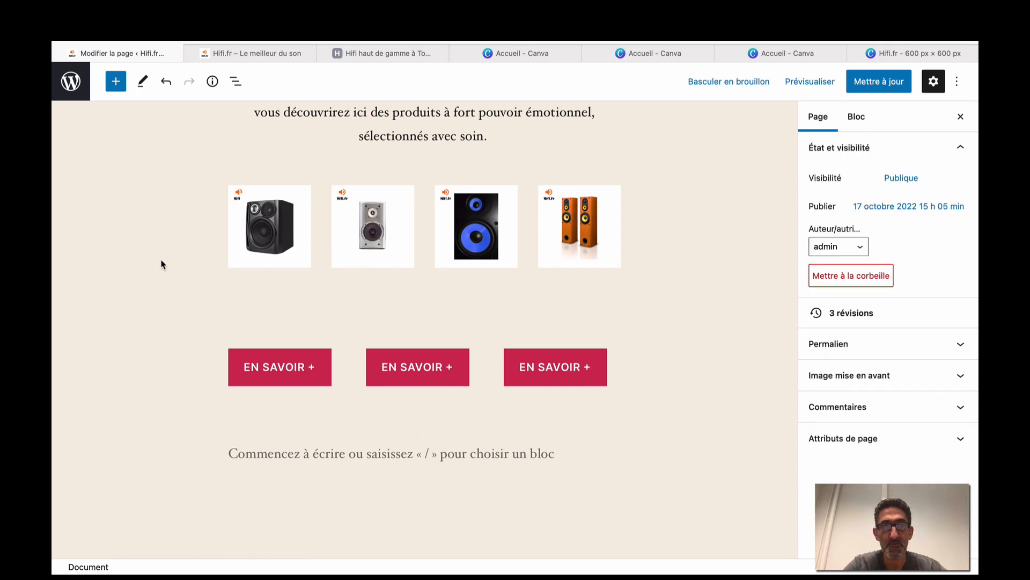
pyautogui.scroll(3, 161, 264)
pyautogui.scroll(-2, 161, 264)
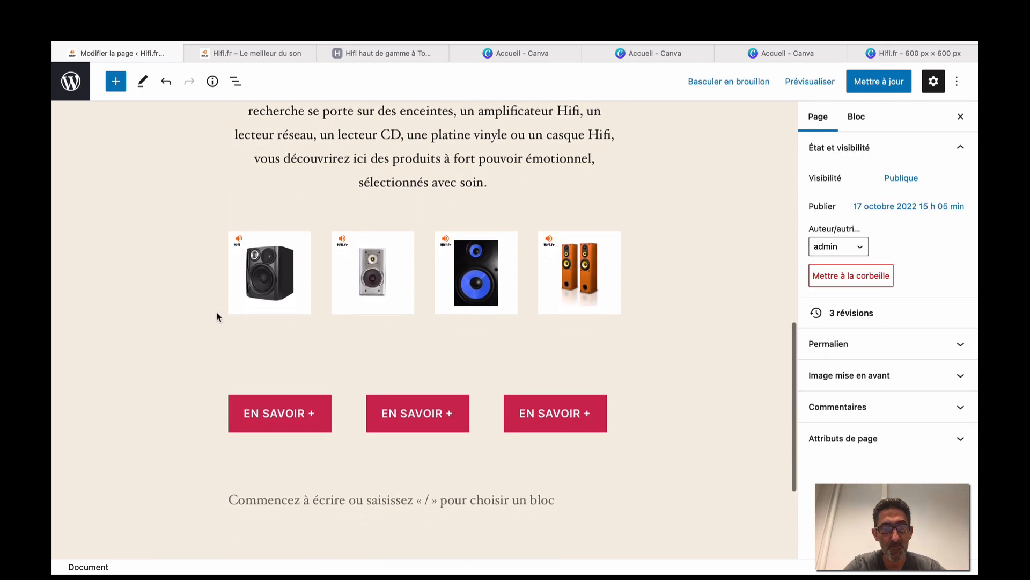
pyautogui.click(277, 414)
pyautogui.click(318, 373)
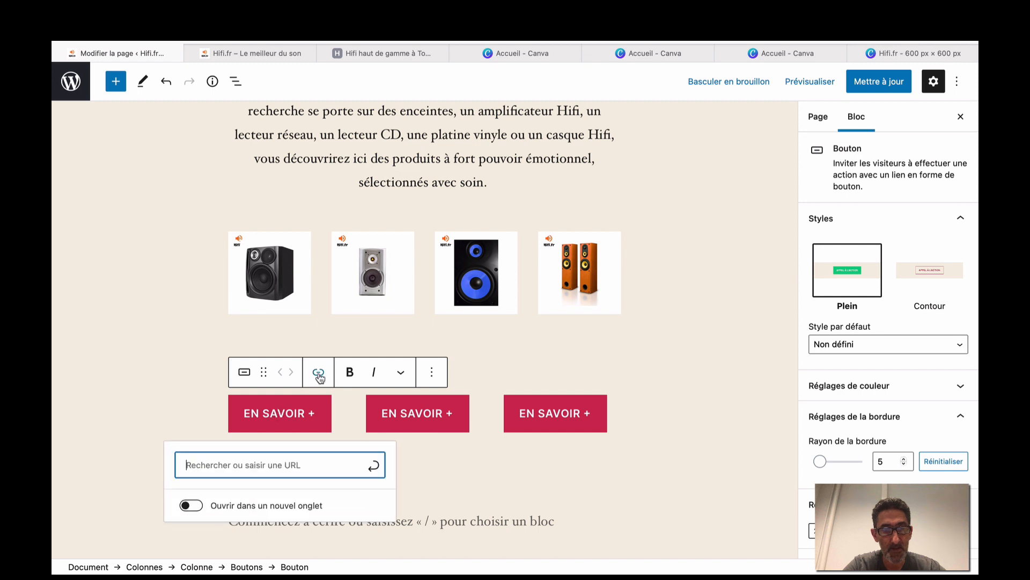
pyautogui.write('ww')
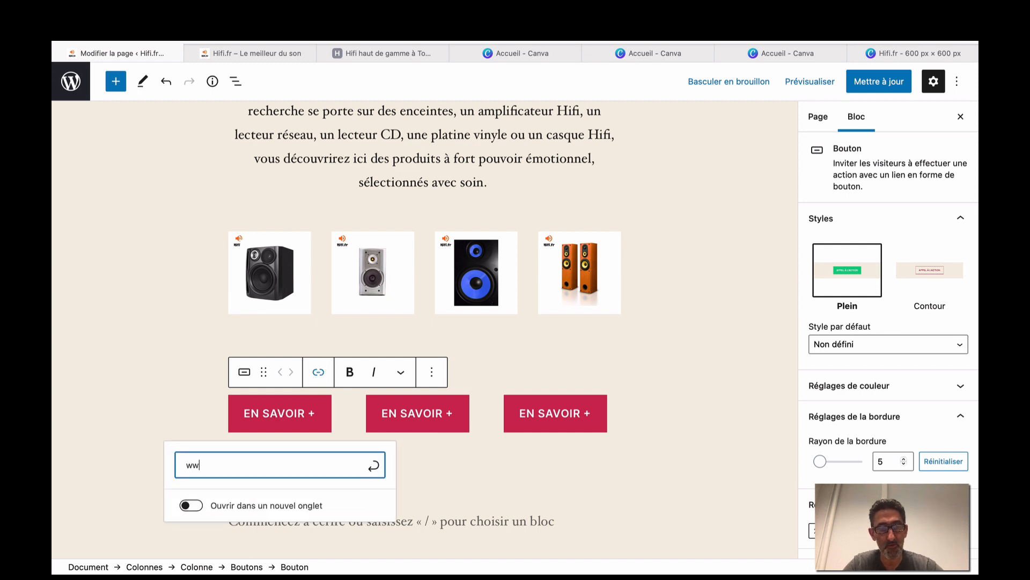
pyautogui.write('w.prest')
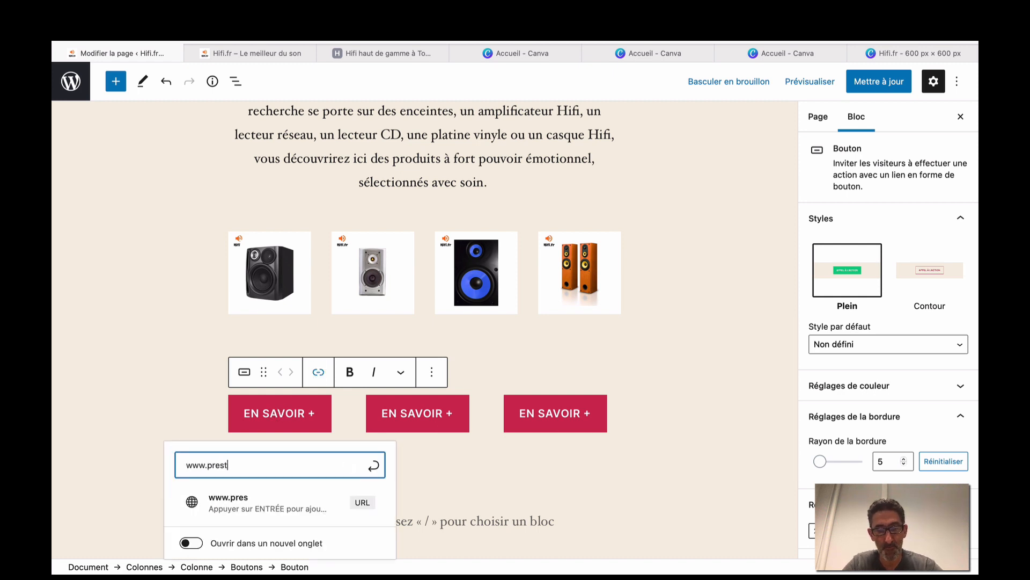
pyautogui.write('osh')
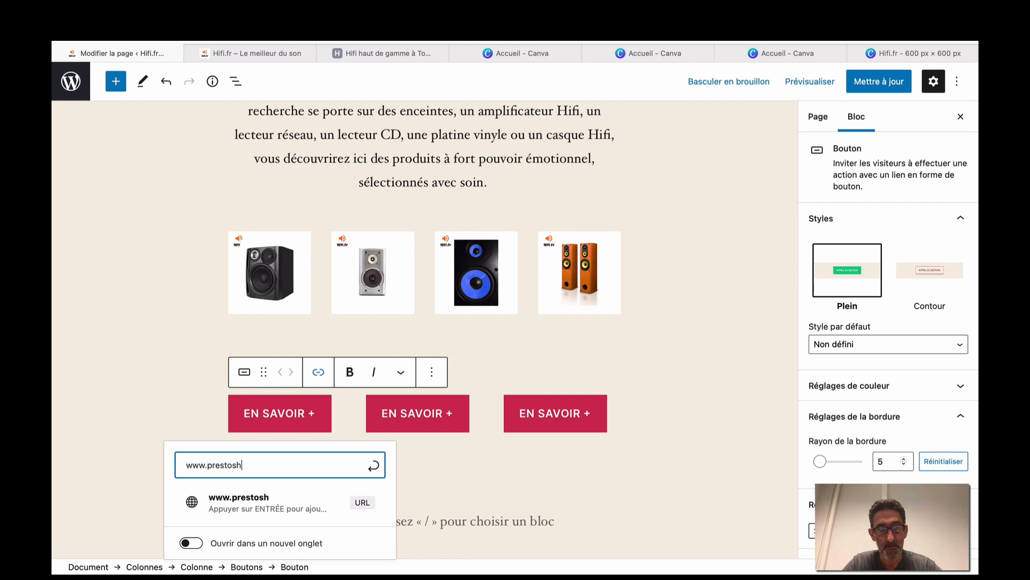
pyautogui.press('BackSpace')
pyautogui.press('BackSpace')
pyautogui.press('BackSpace')
pyautogui.write('ash')
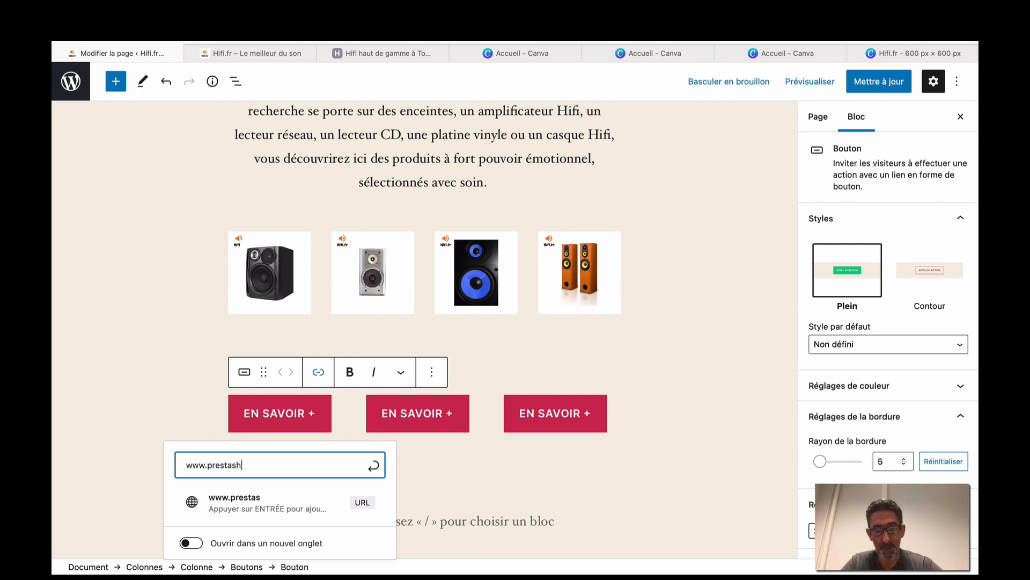
pyautogui.write('op;fr ')
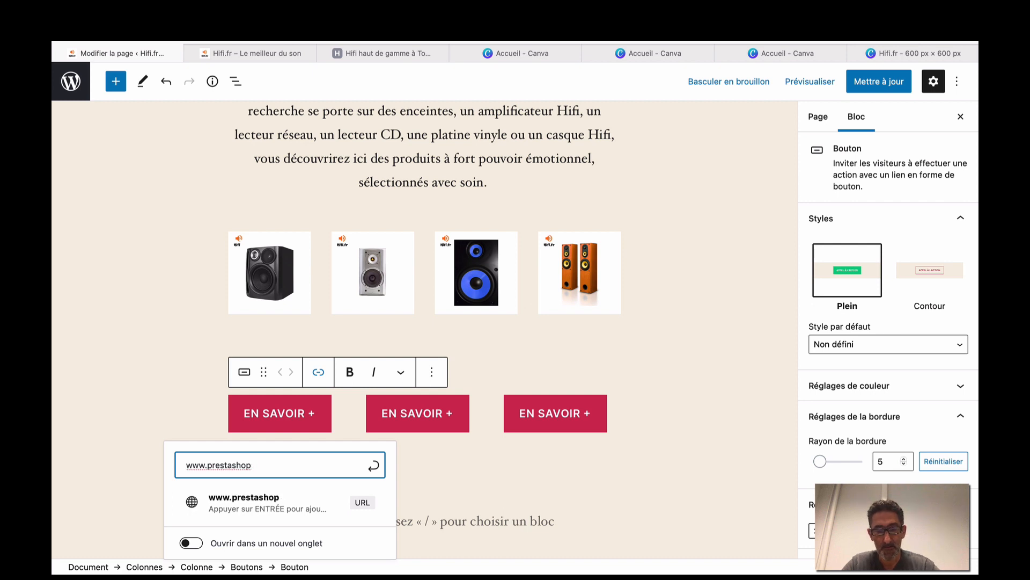
pyautogui.write('.fr')
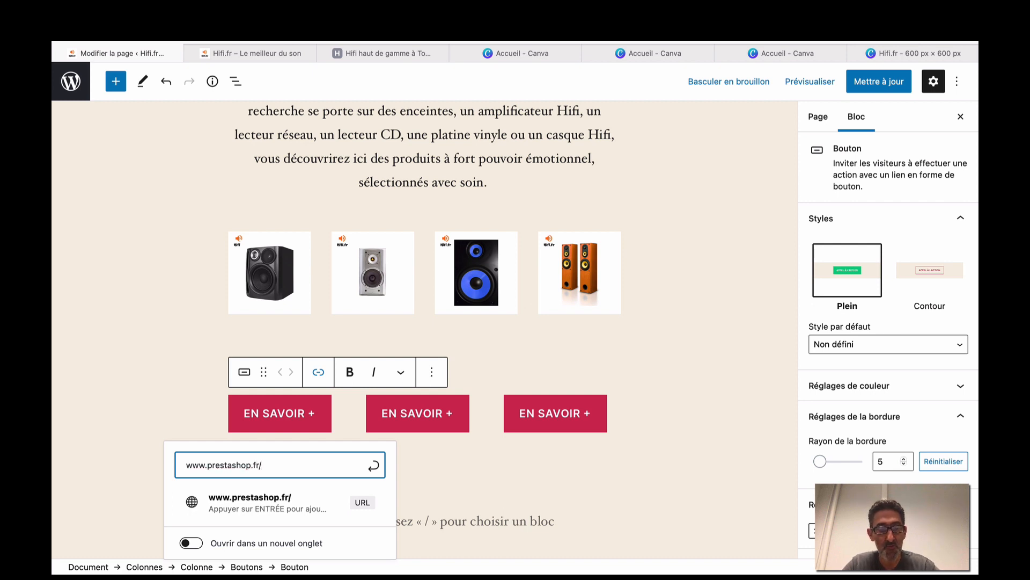
pyautogui.write('/ps')
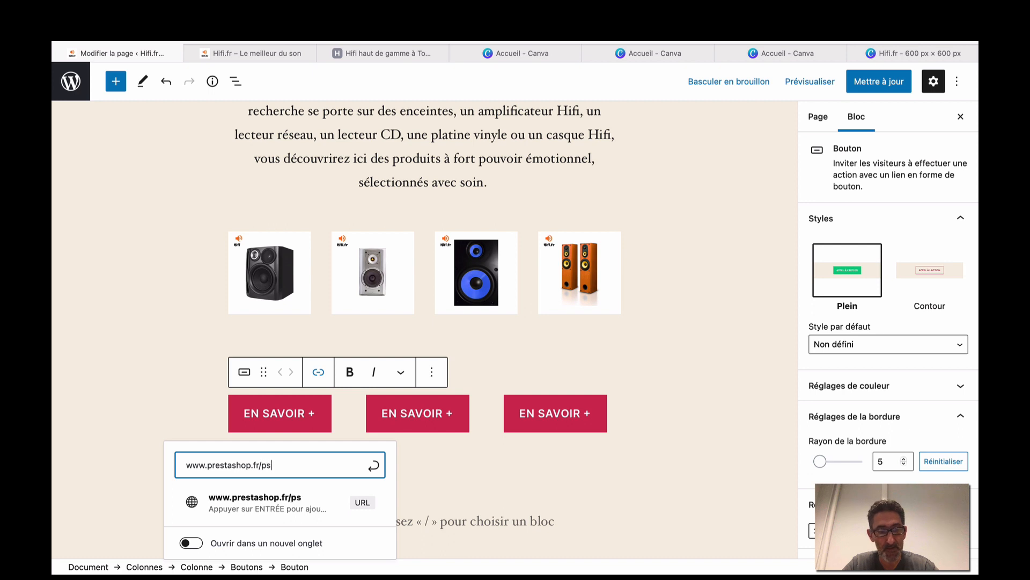
pyautogui.write('14')
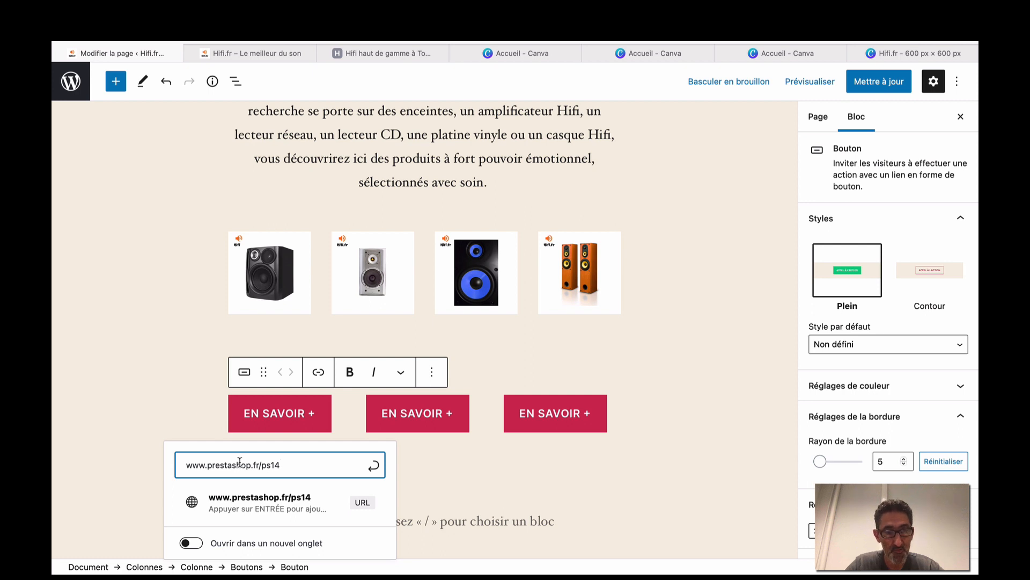
pyautogui.click(197, 544)
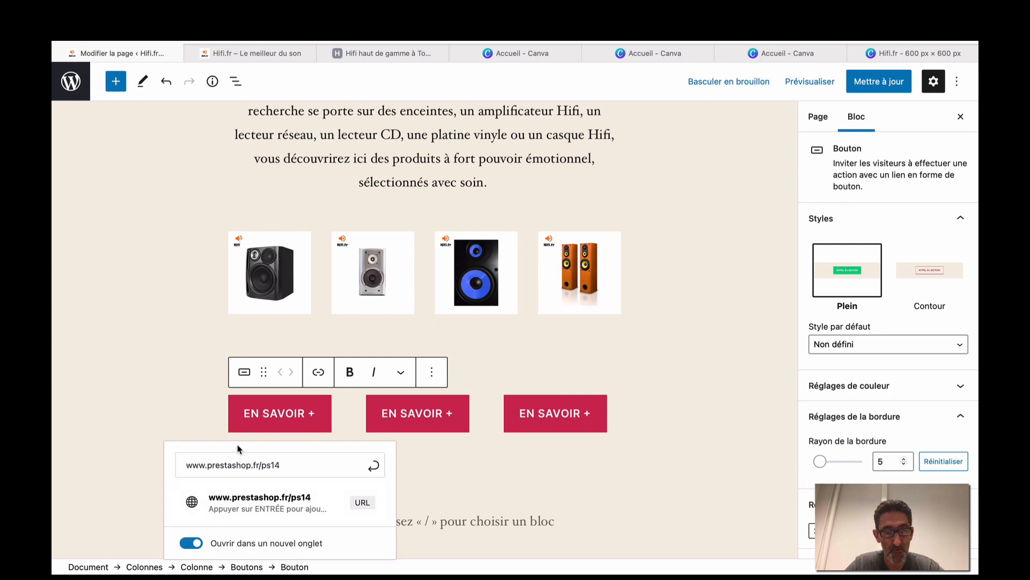
pyautogui.click(375, 472)
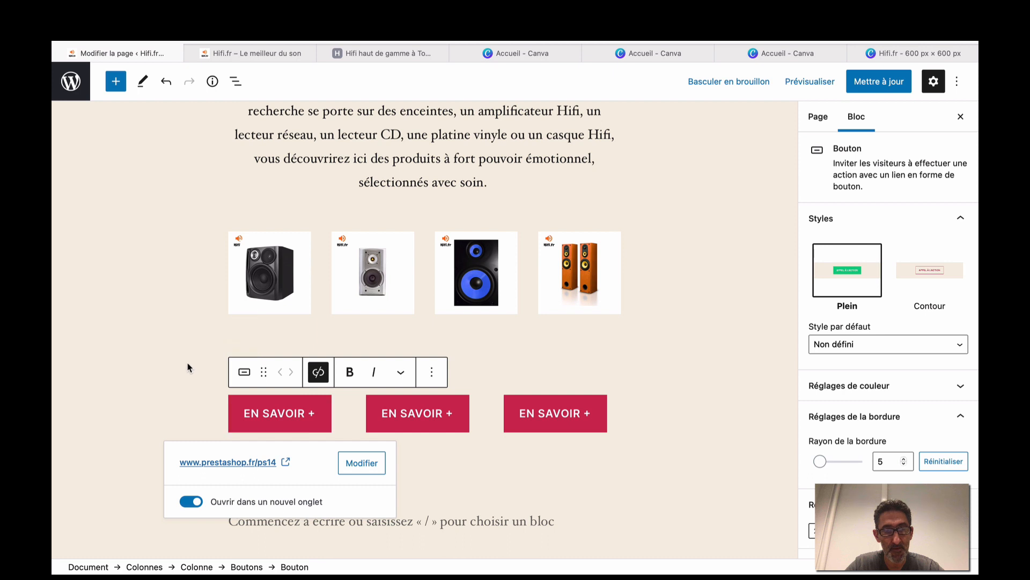
# Show the page's Details panel with its word count and outline.
pyautogui.click(188, 325)
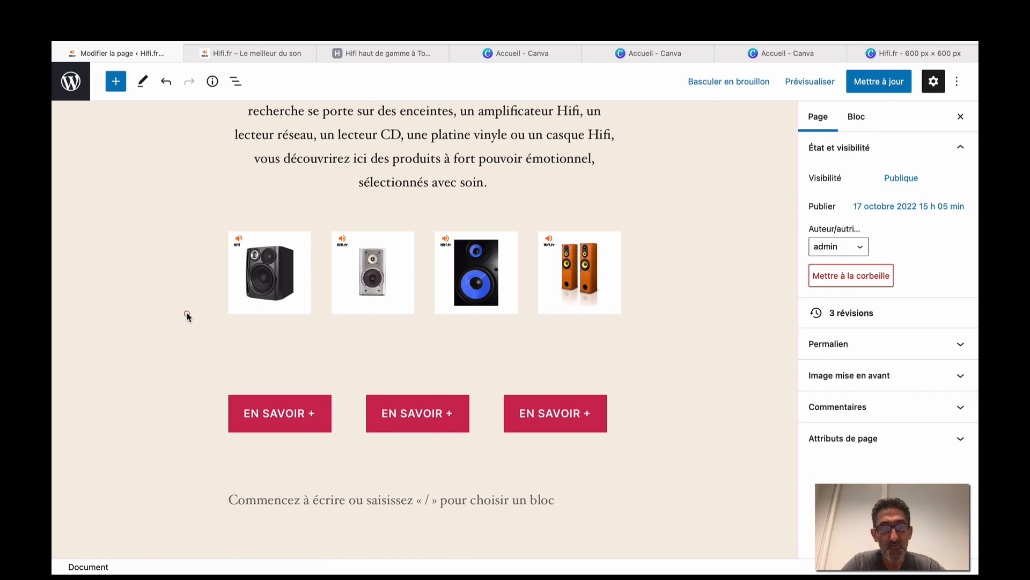
pyautogui.scroll(5, 189, 315)
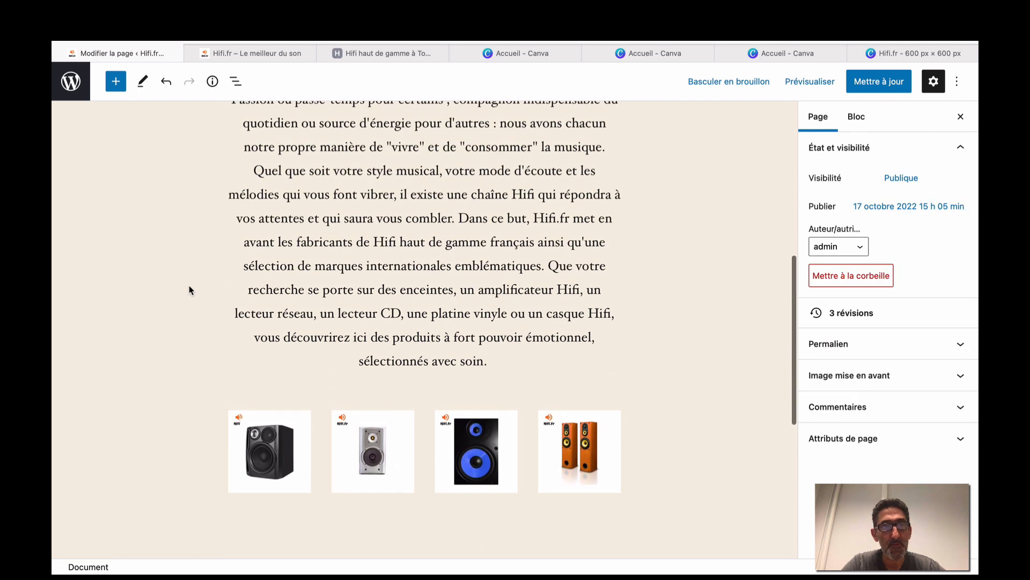
pyautogui.click(214, 83)
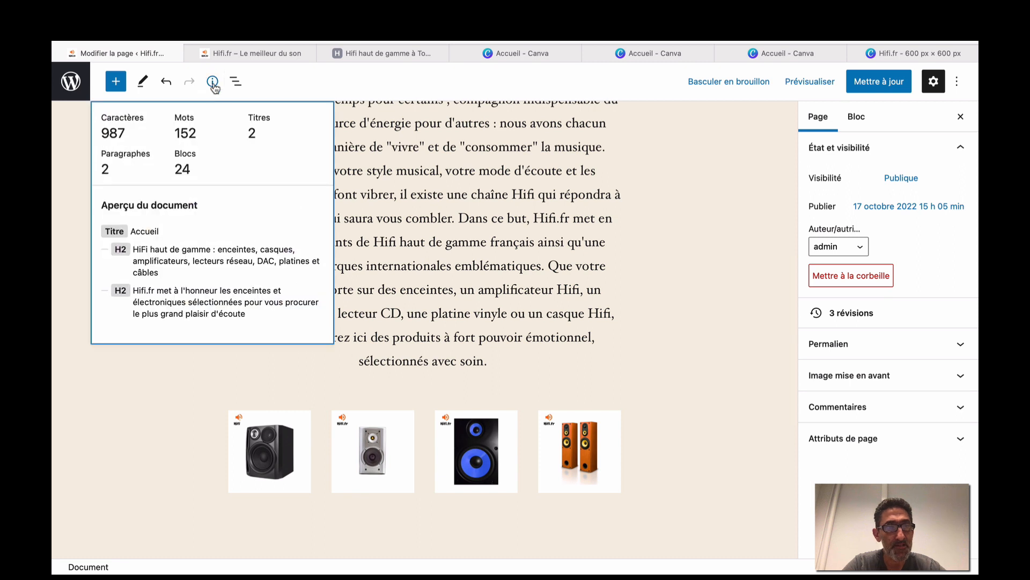
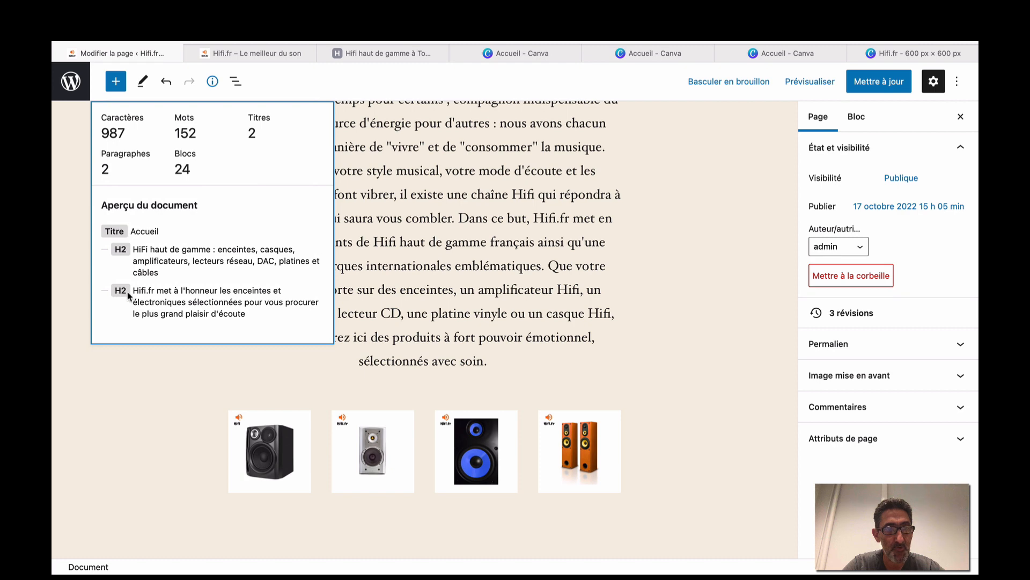
# Change the Hifi.fr speakers subtitle to an H3 heading and check the document outline.
pyautogui.click(134, 384)
pyautogui.scroll(5, 133, 384)
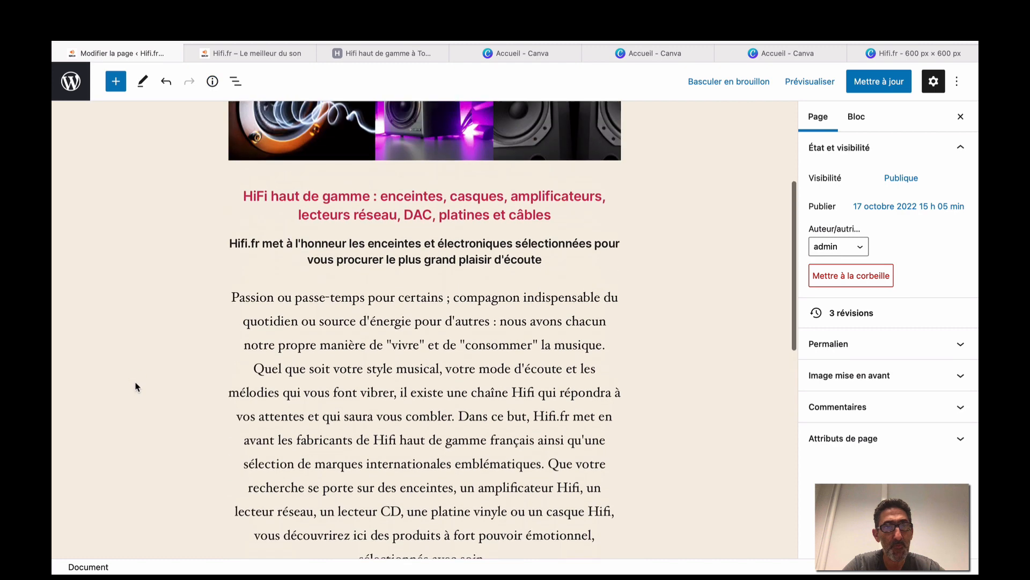
pyautogui.click(337, 348)
pyautogui.click(346, 300)
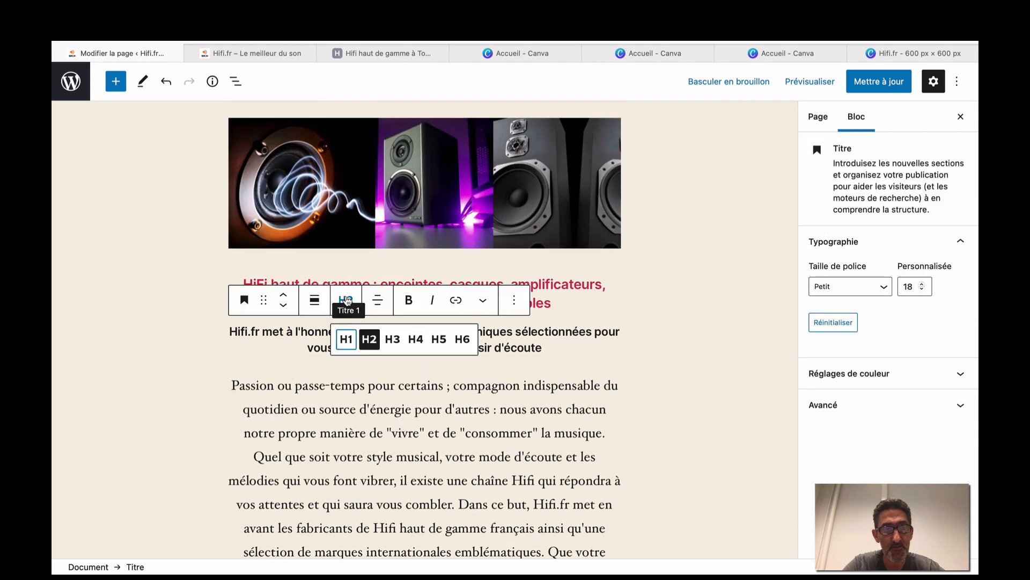
pyautogui.click(392, 339)
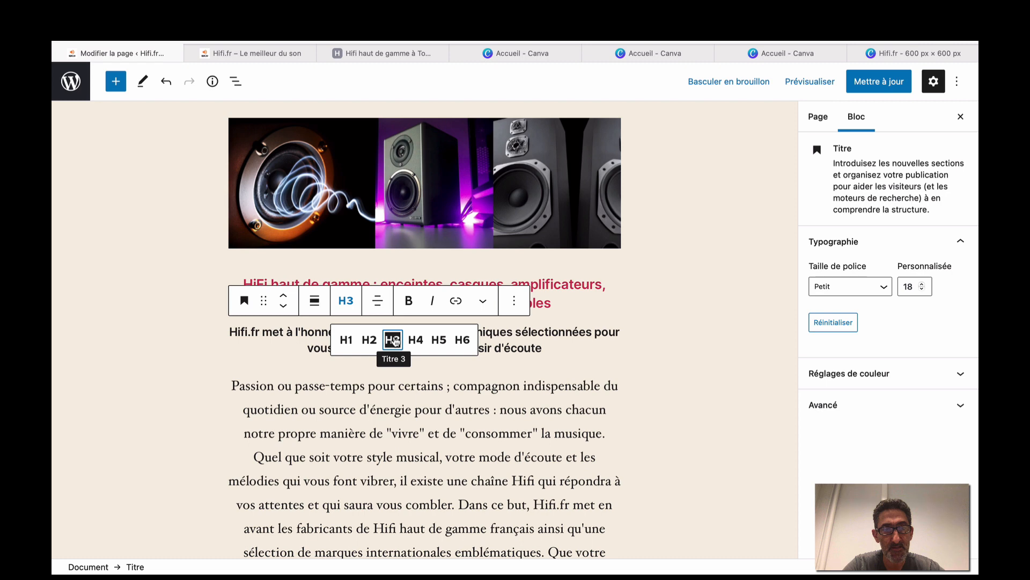
pyautogui.click(213, 81)
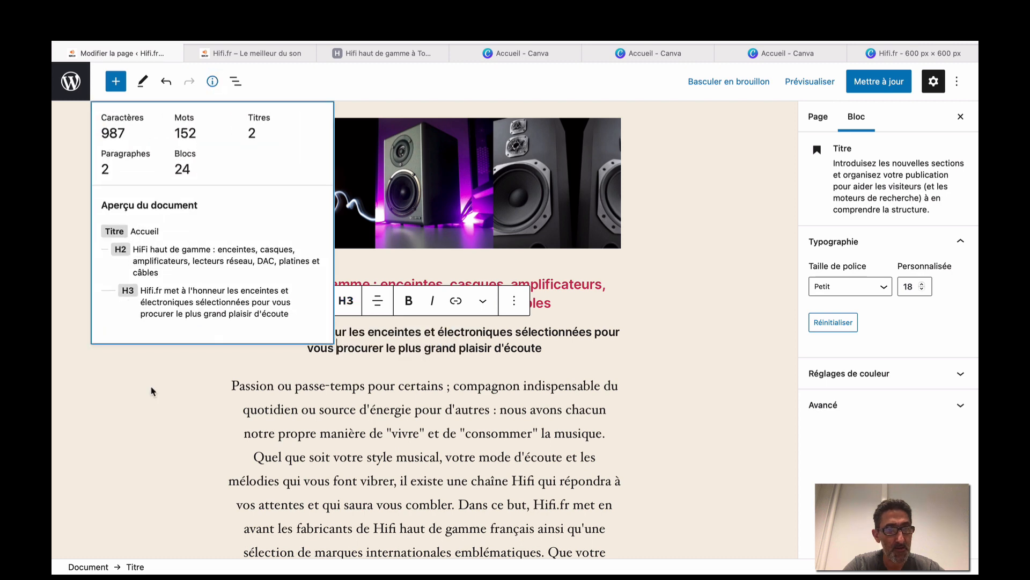
pyautogui.click(152, 391)
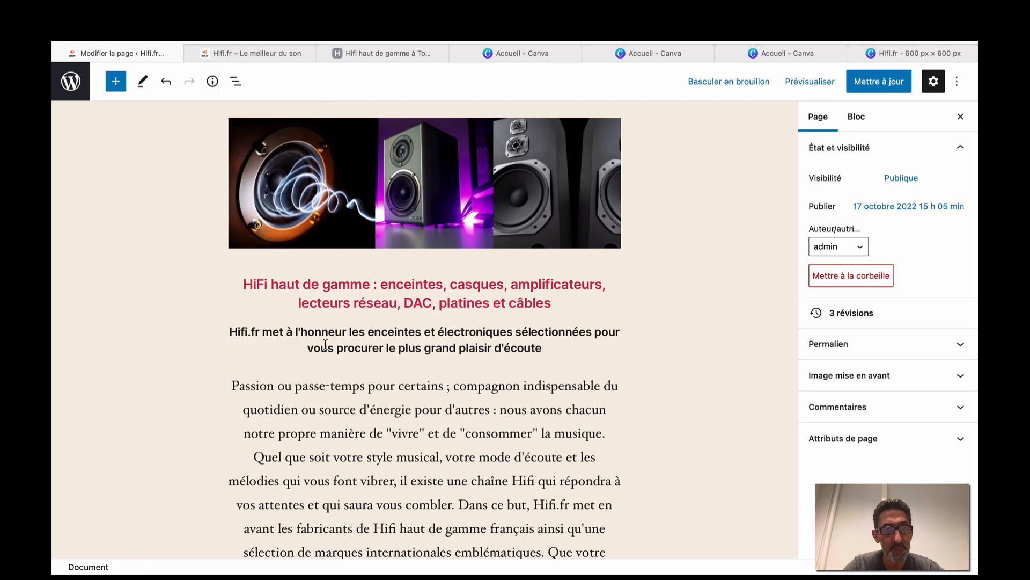
# Try the subtitle as H4, review the outline, then set it back to H3.
pyautogui.click(325, 344)
pyautogui.click(345, 300)
pyautogui.click(416, 343)
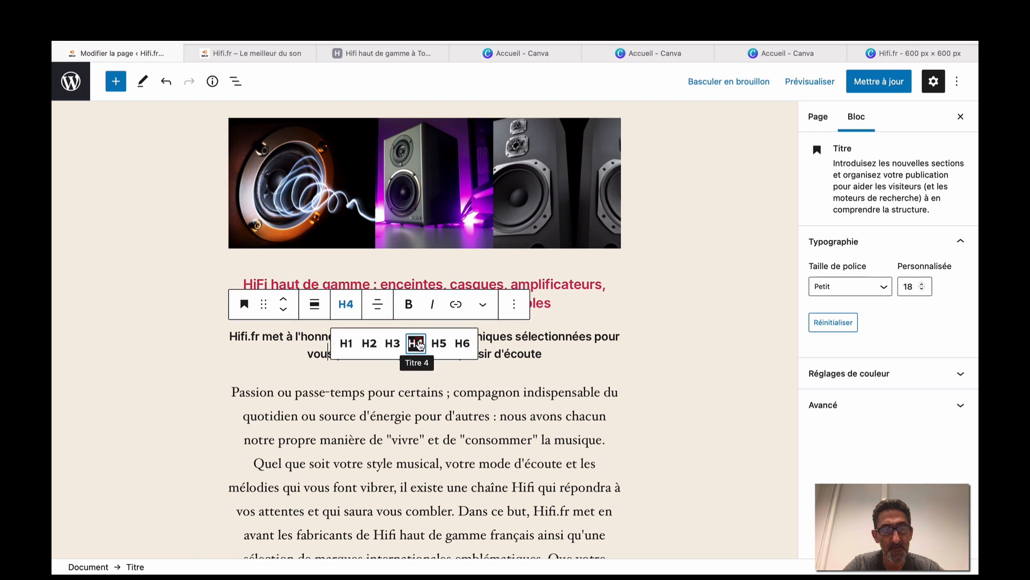
pyautogui.click(213, 81)
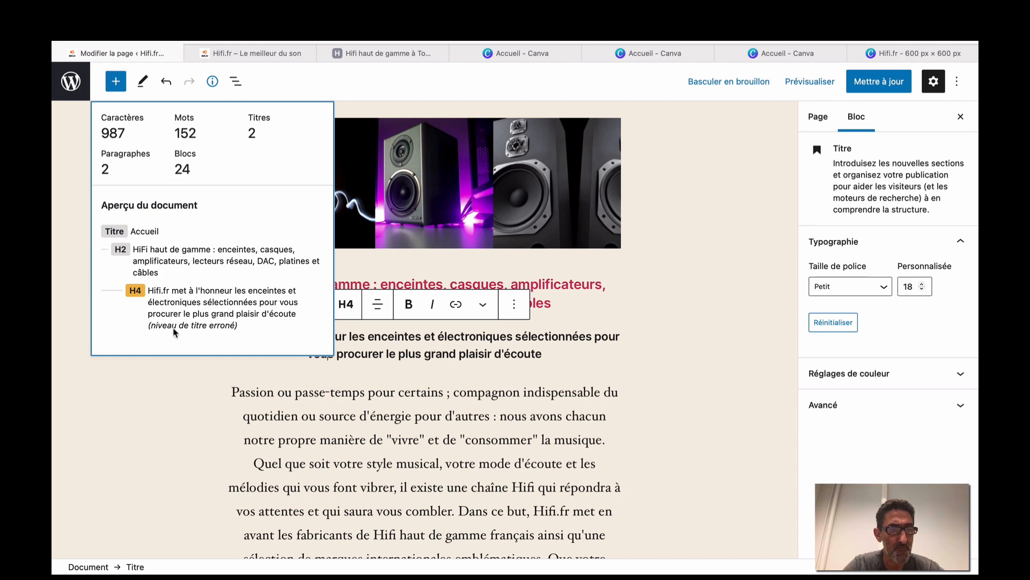
pyautogui.click(194, 369)
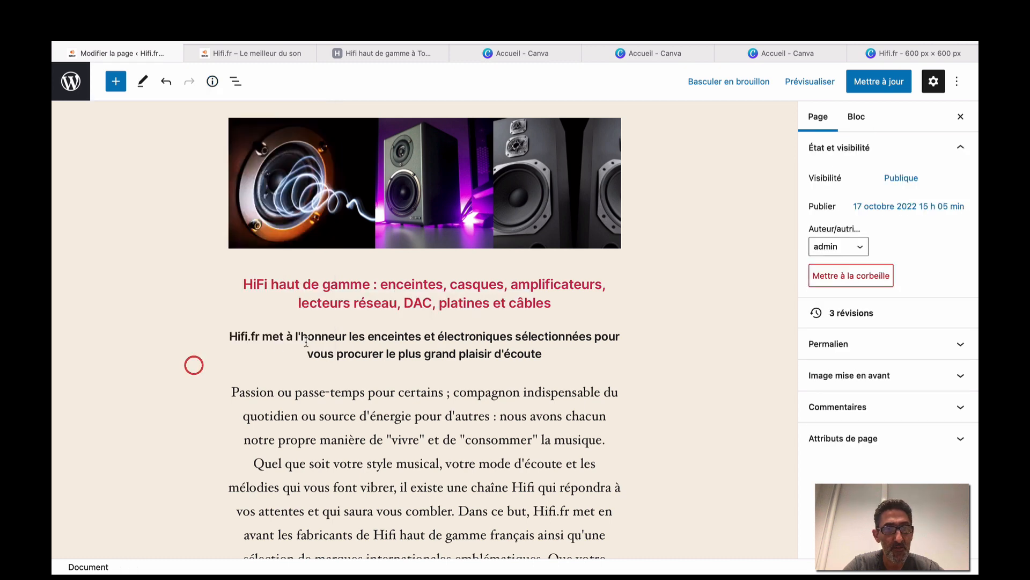
pyautogui.click(340, 335)
pyautogui.click(346, 317)
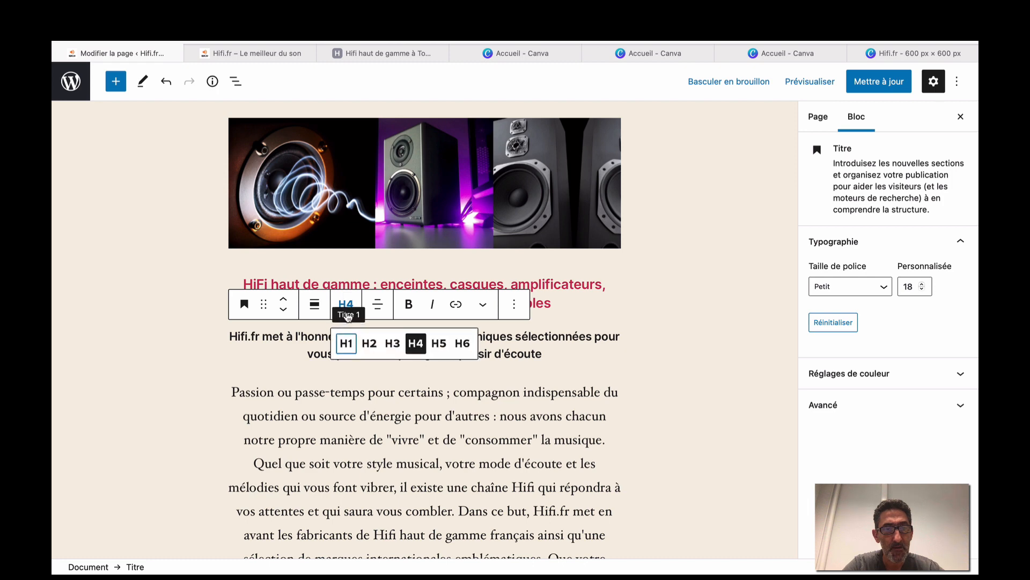
pyautogui.click(392, 339)
pyautogui.click(280, 344)
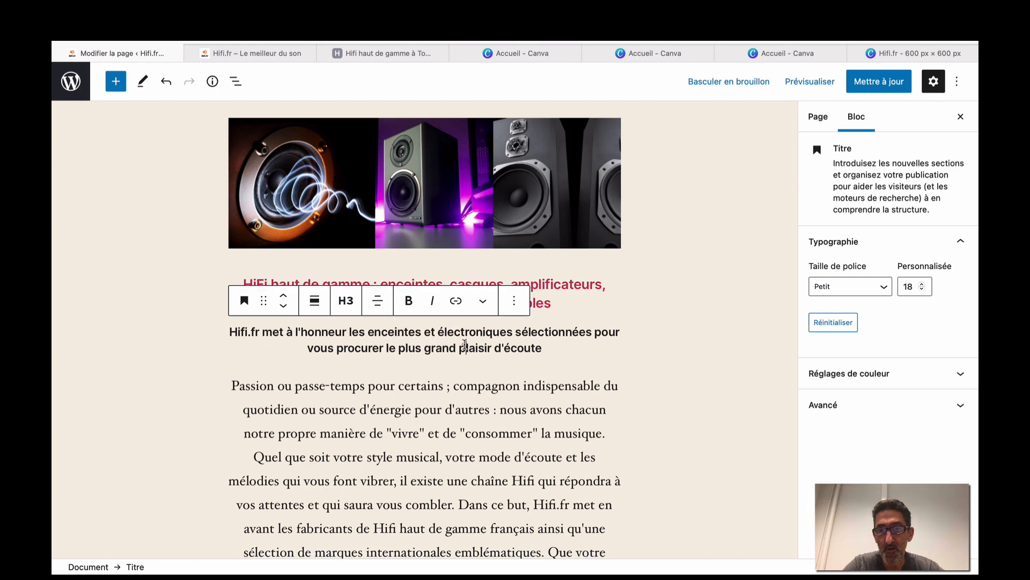
pyautogui.click(877, 288)
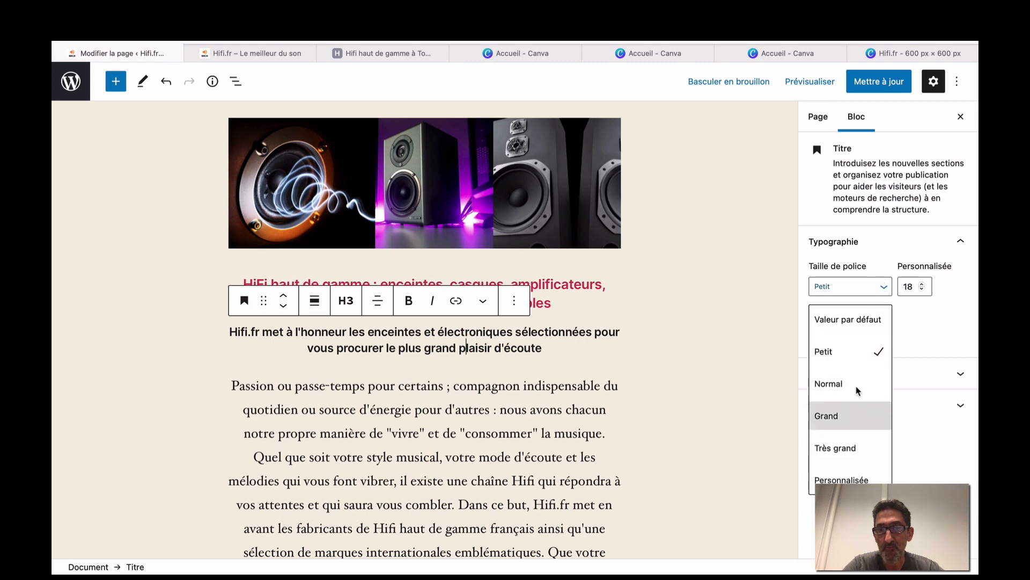
# Give the H3 subtitle a custom font size below 18 and recheck the outline.
pyautogui.click(923, 284)
pyautogui.click(922, 284)
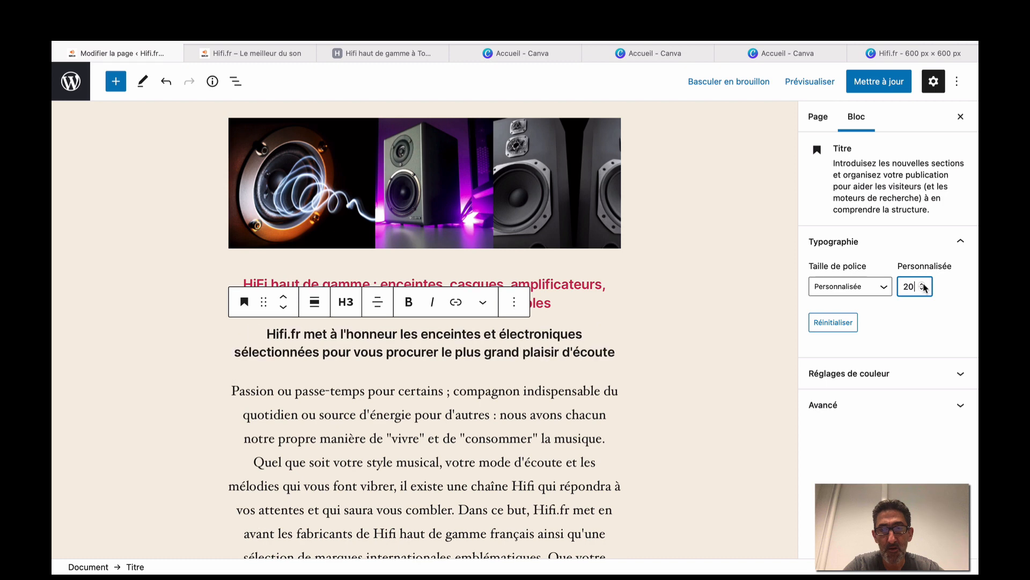
pyautogui.click(923, 284)
pyautogui.click(923, 289)
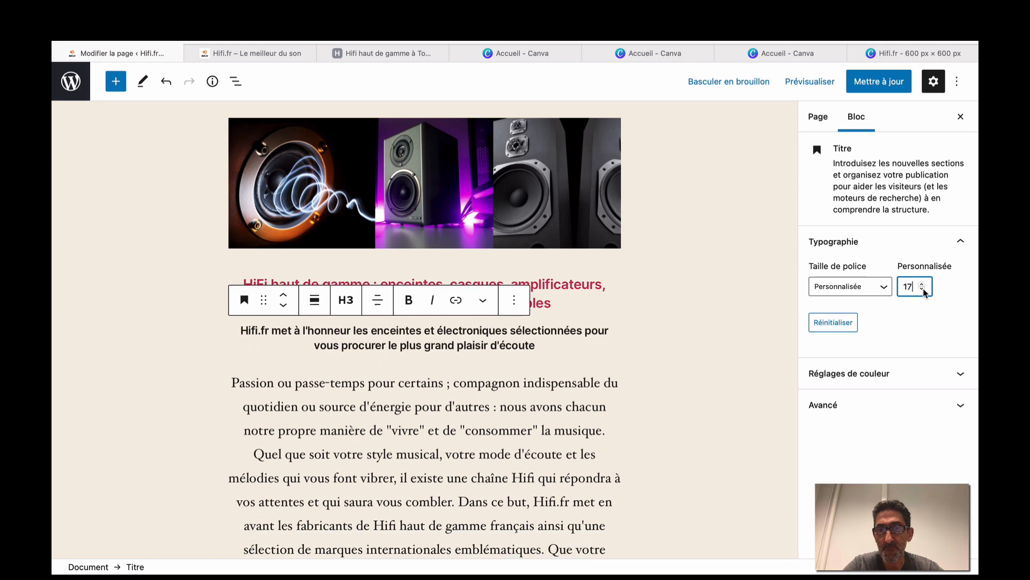
pyautogui.click(754, 333)
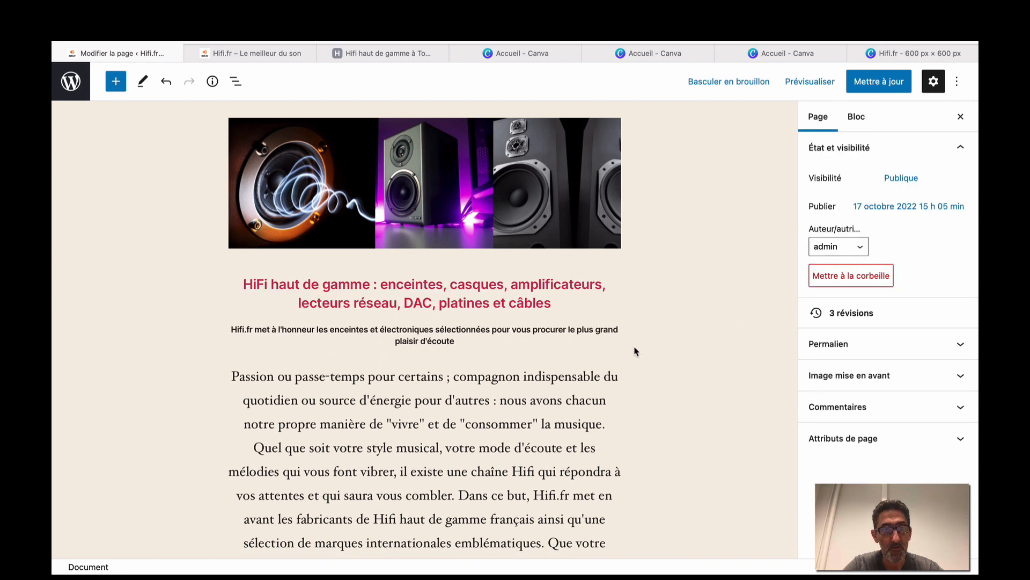
pyautogui.click(213, 81)
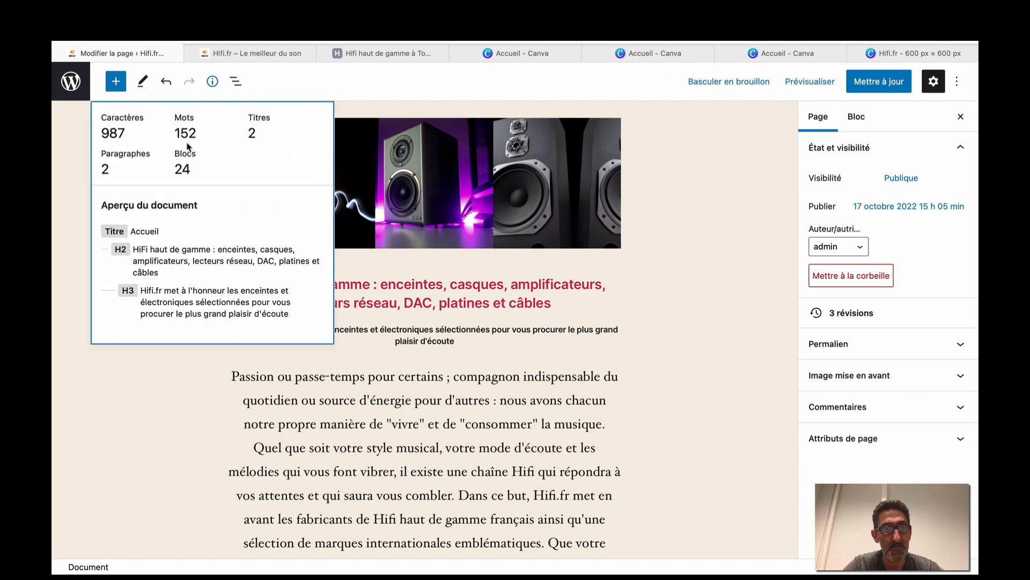
pyautogui.click(172, 375)
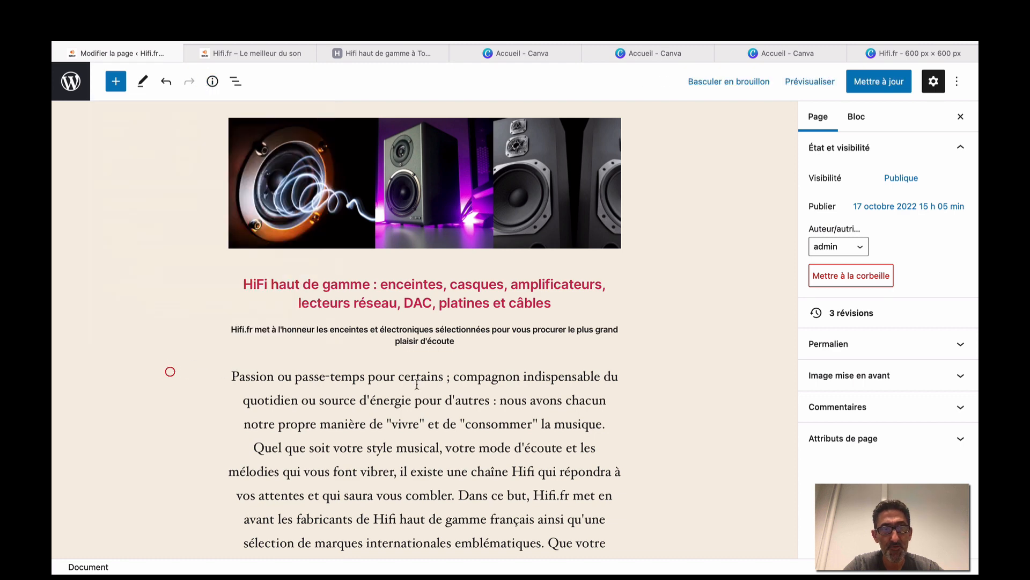
pyautogui.click(808, 90)
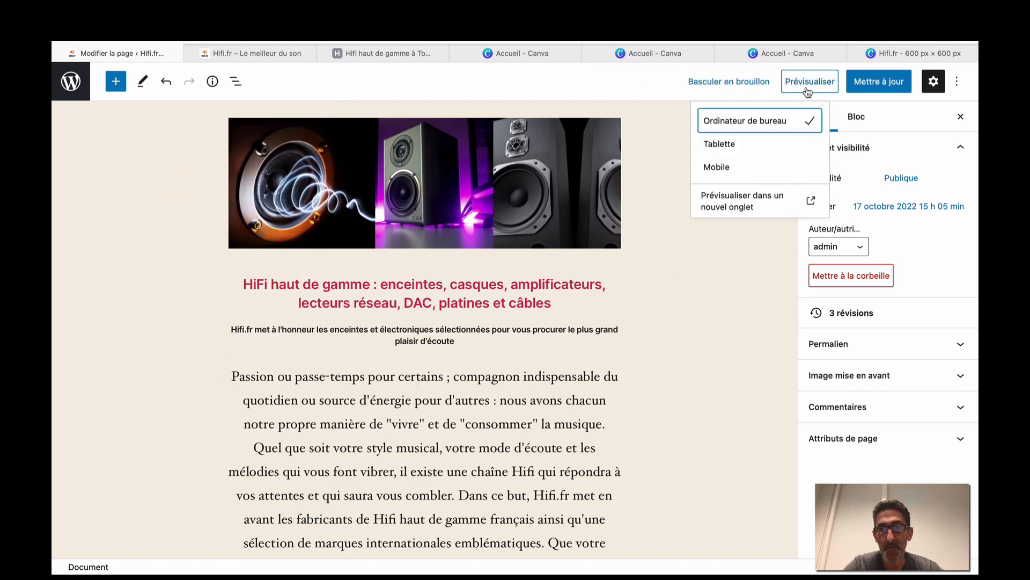
# Preview the home page in a new tab and follow an EN SAVOIR + link to 'Page introuvable'.
pyautogui.click(744, 202)
pyautogui.scroll(-15, 741, 203)
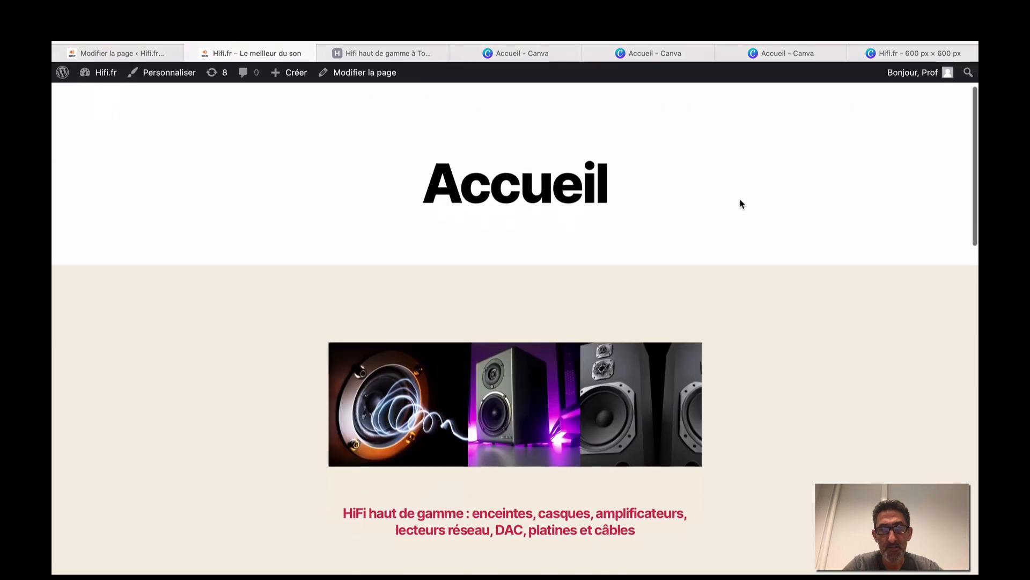
pyautogui.scroll(-3, 741, 203)
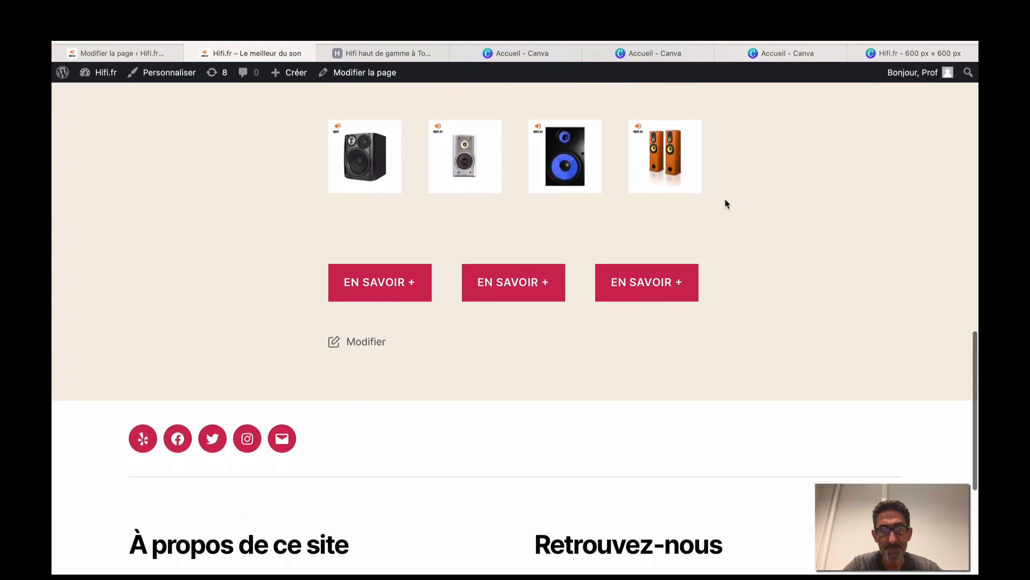
pyautogui.scroll(10, 274, 190)
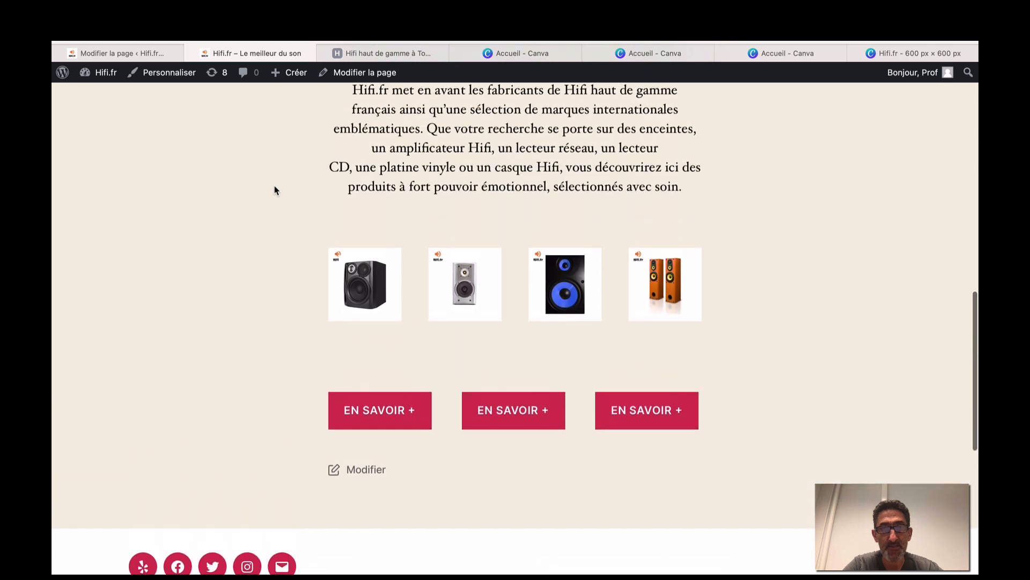
pyautogui.scroll(-10, 401, 262)
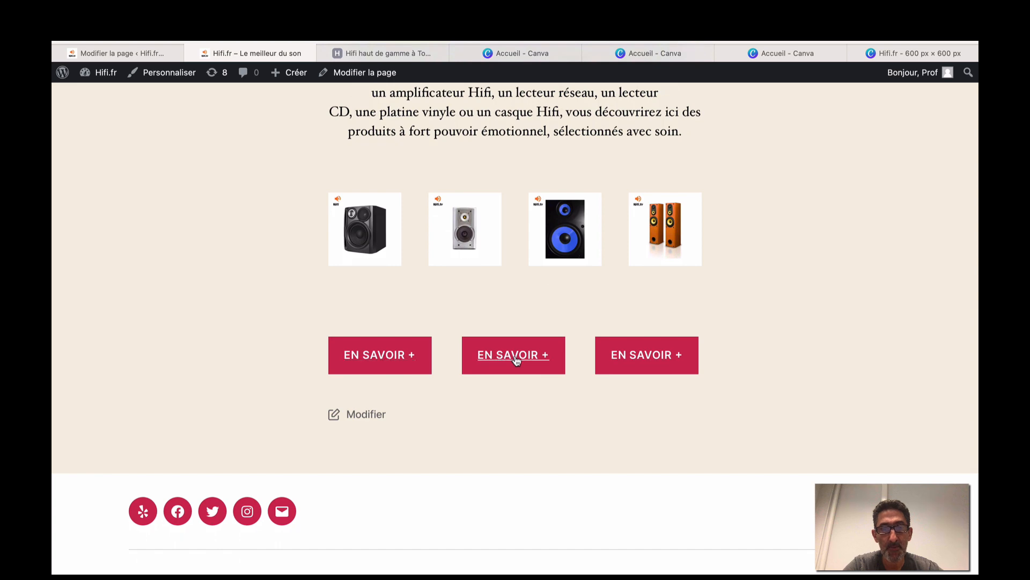
pyautogui.click(371, 364)
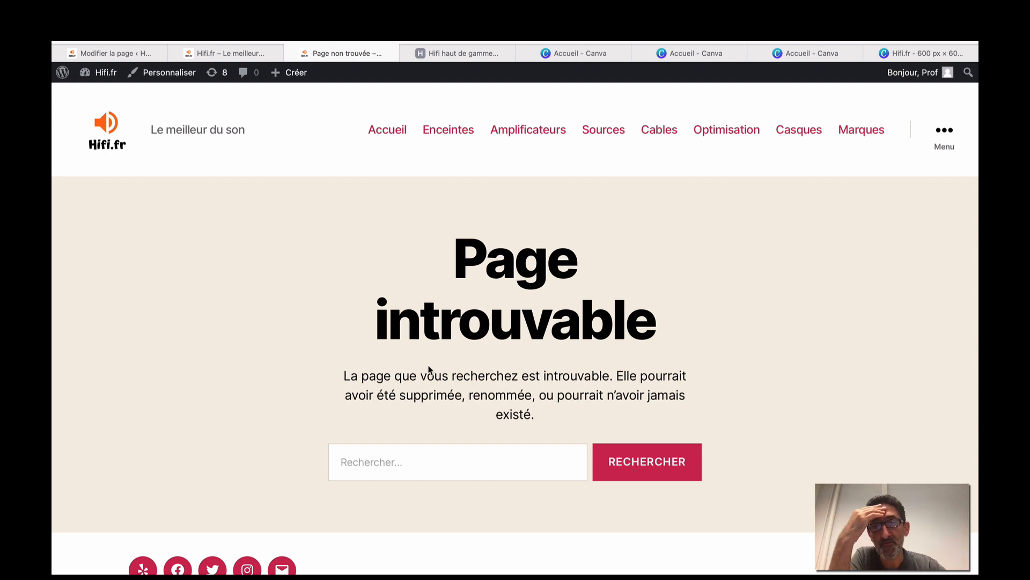
# Back in the Accueil editor, preview the page at mobile width and scroll through it.
pyautogui.click(148, 54)
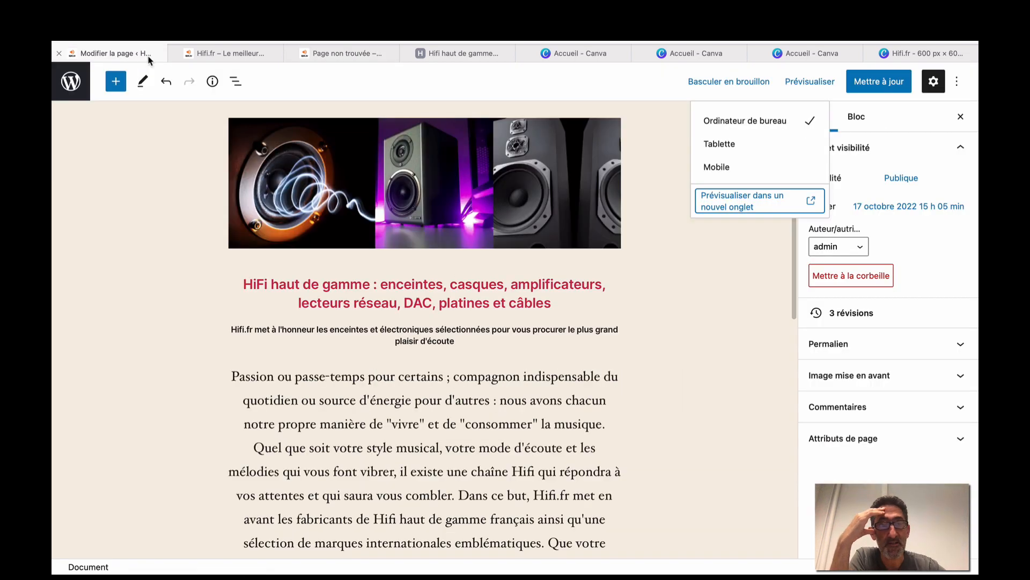
pyautogui.scroll(-2, 235, 349)
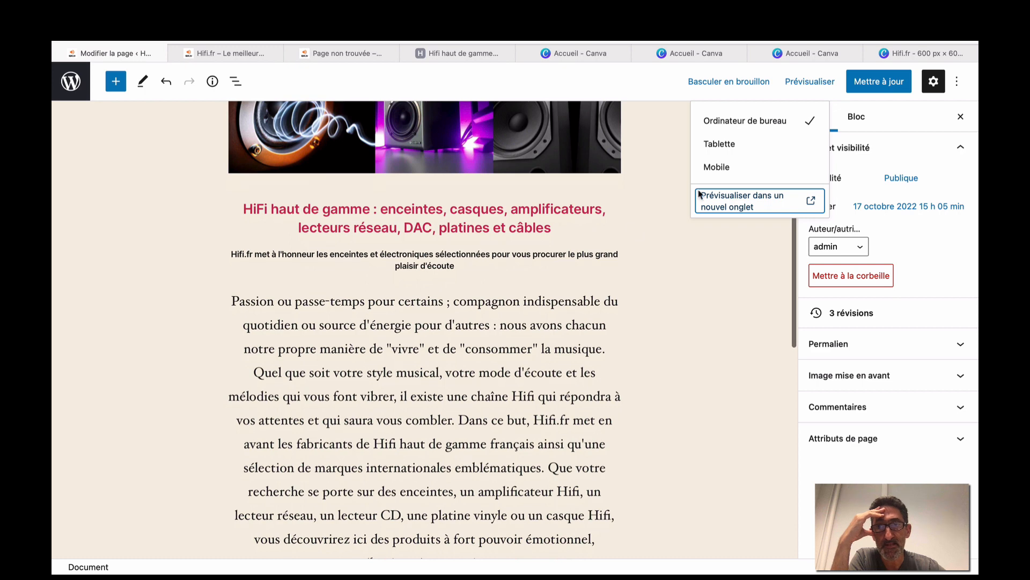
pyautogui.click(722, 167)
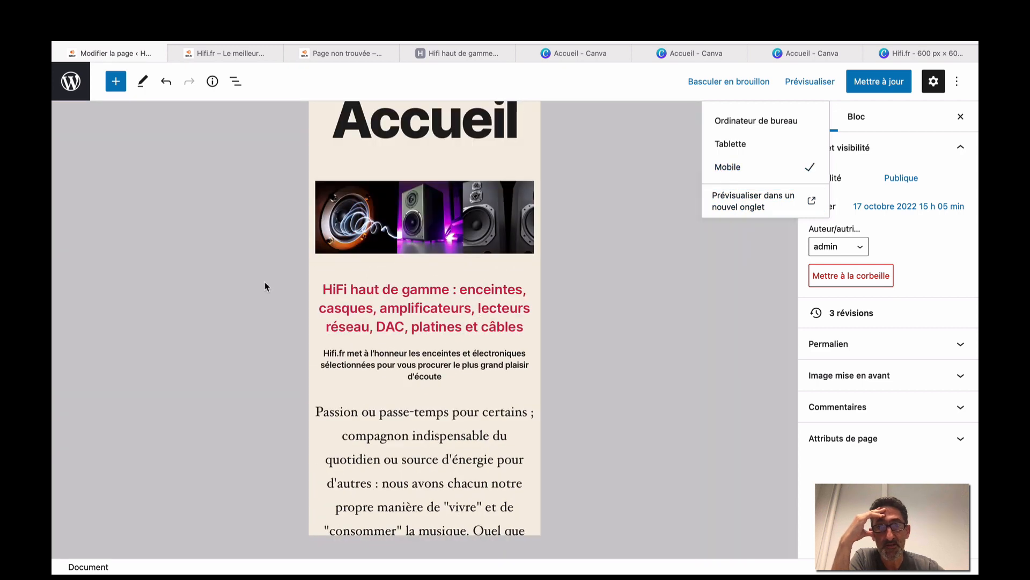
pyautogui.click(211, 278)
pyautogui.scroll(3, 251, 275)
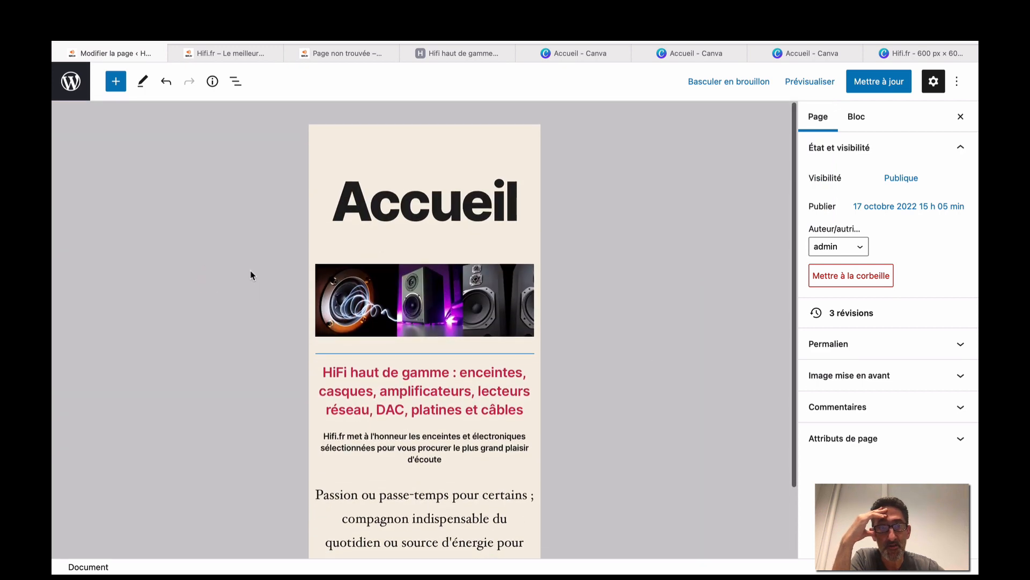
pyautogui.scroll(-5, 418, 301)
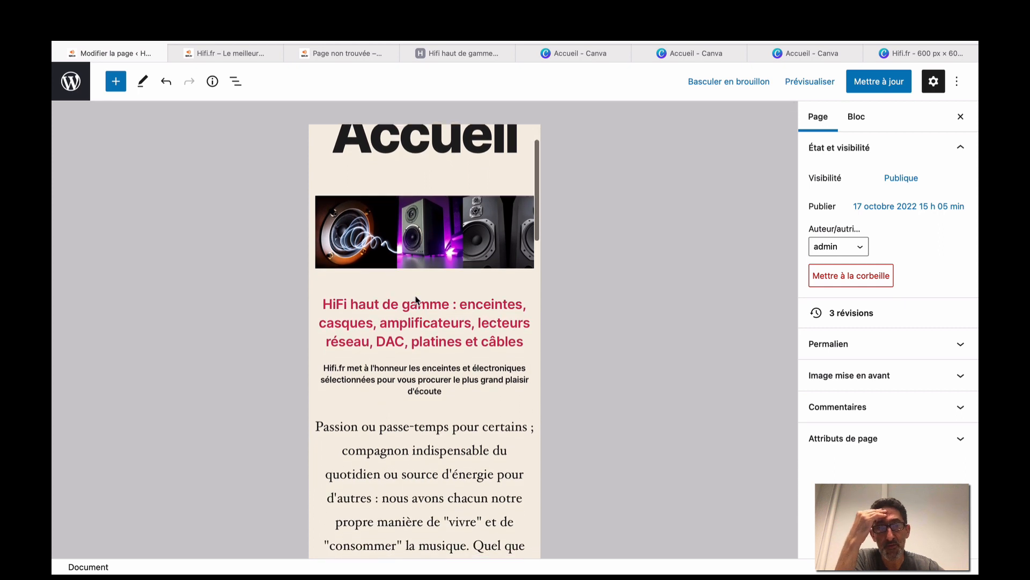
pyautogui.scroll(-8, 418, 300)
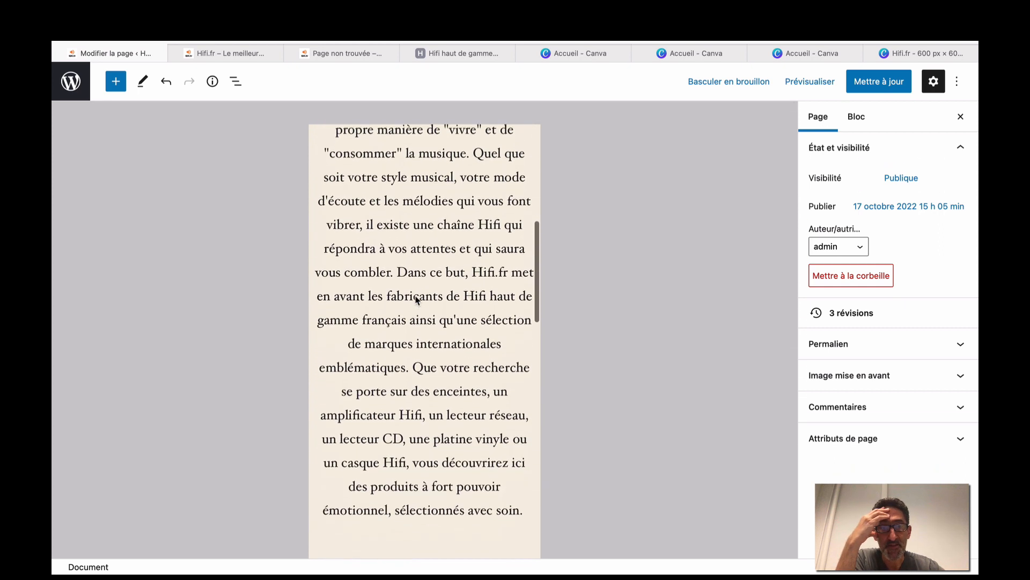
pyautogui.scroll(-13, 417, 301)
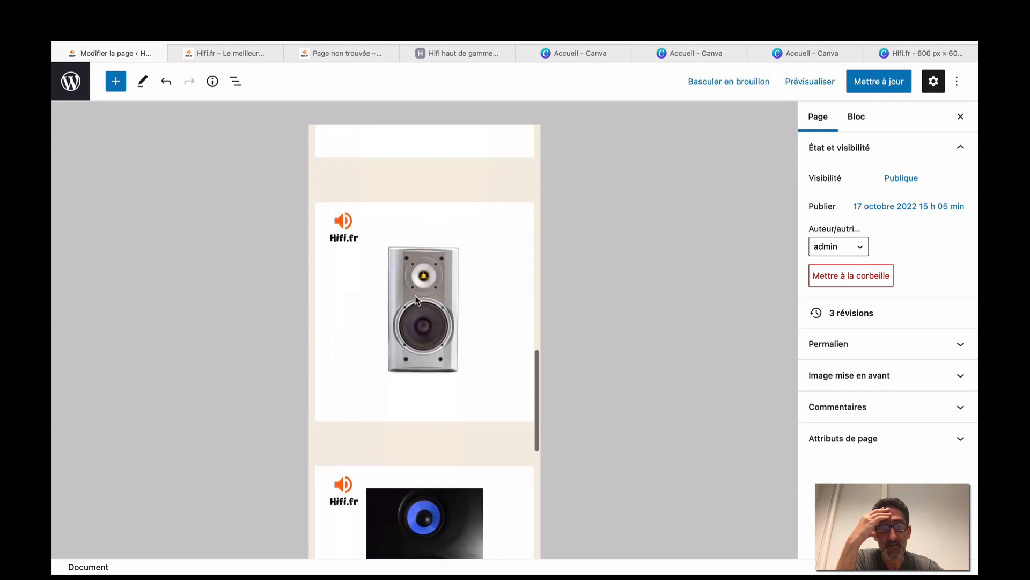
pyautogui.scroll(-8, 418, 301)
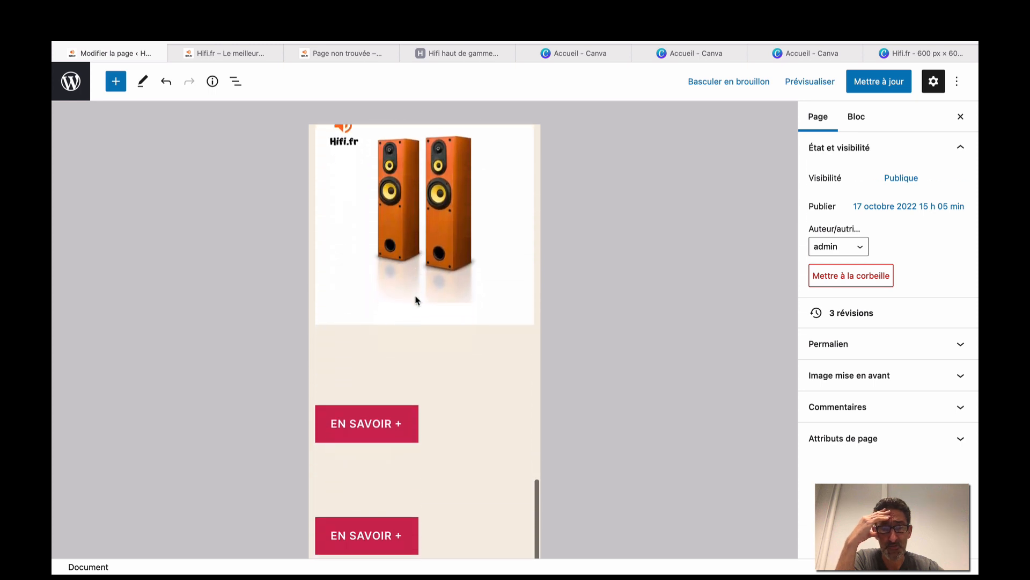
pyautogui.scroll(-4, 389, 378)
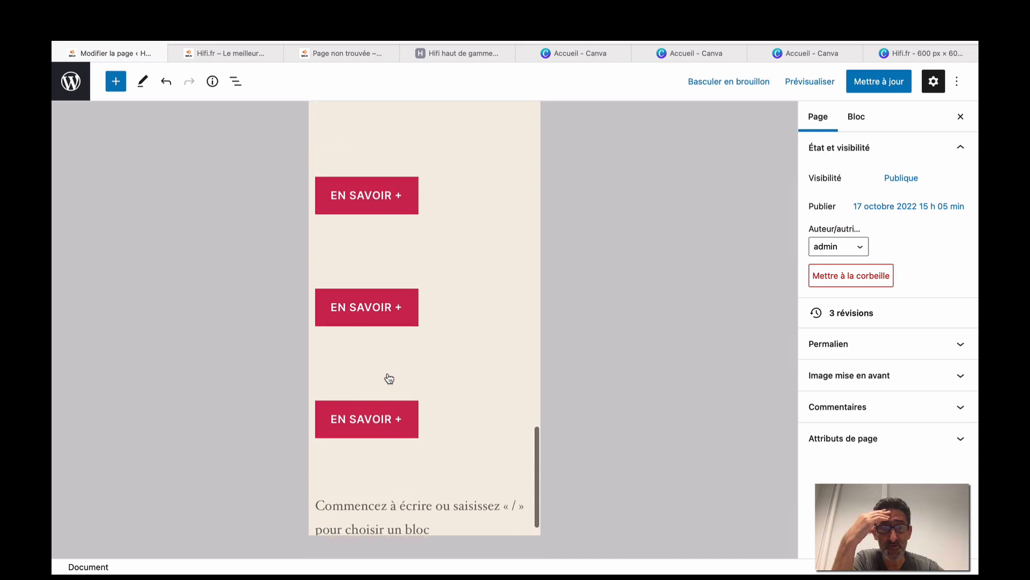
pyautogui.scroll(4, 390, 378)
pyautogui.scroll(15, 390, 378)
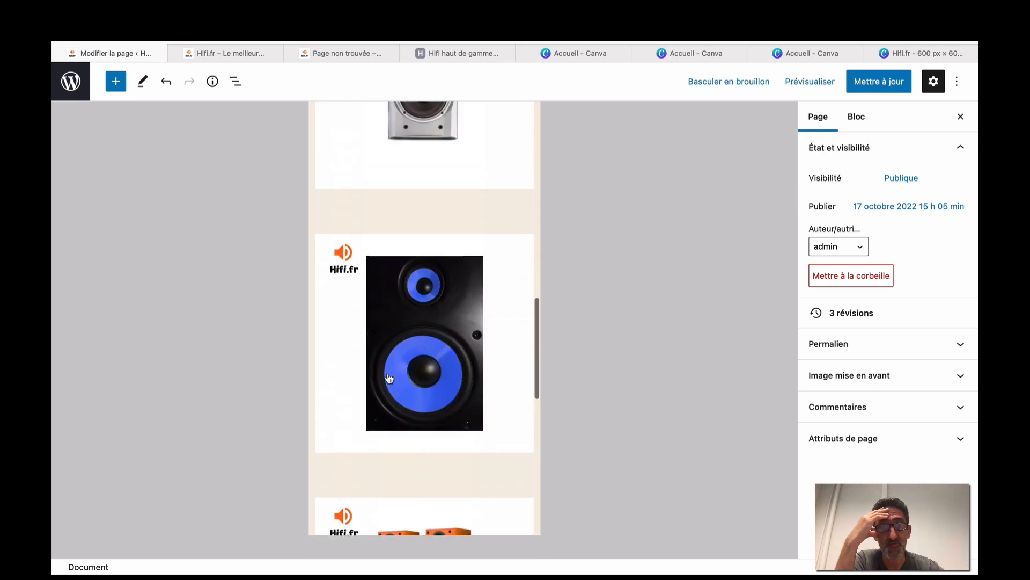
pyautogui.scroll(15, 424, 266)
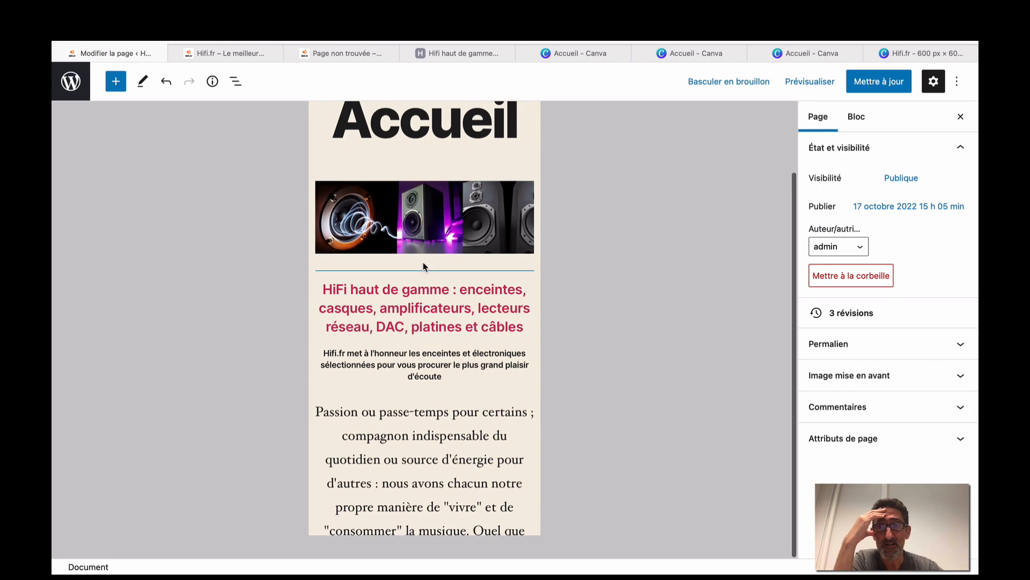
# Switch the preview to Ordinateur de bureau and inspect the speaker images and EN SAVOIR + buttons.
pyautogui.click(800, 84)
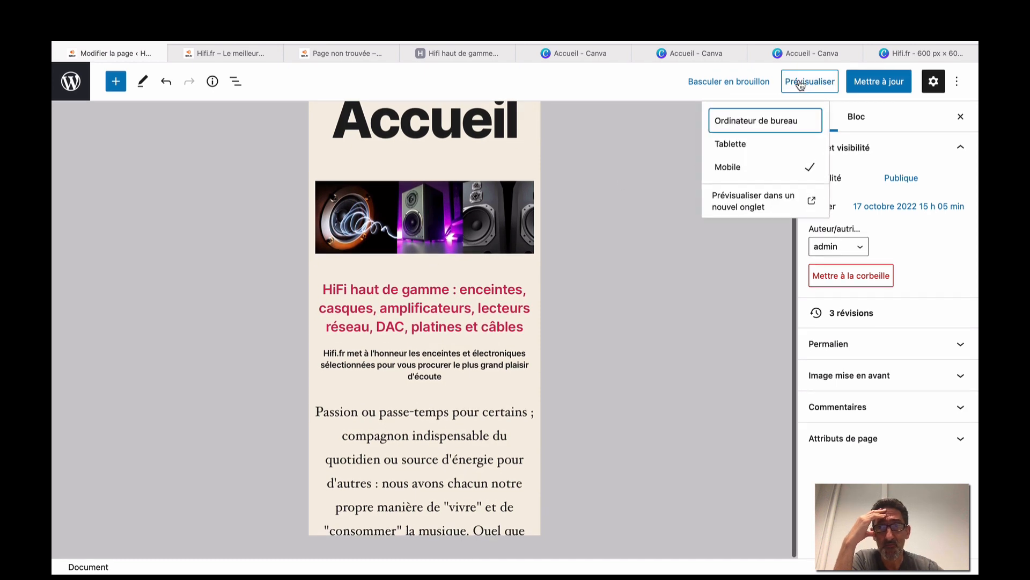
pyautogui.click(738, 122)
pyautogui.scroll(-7, 293, 401)
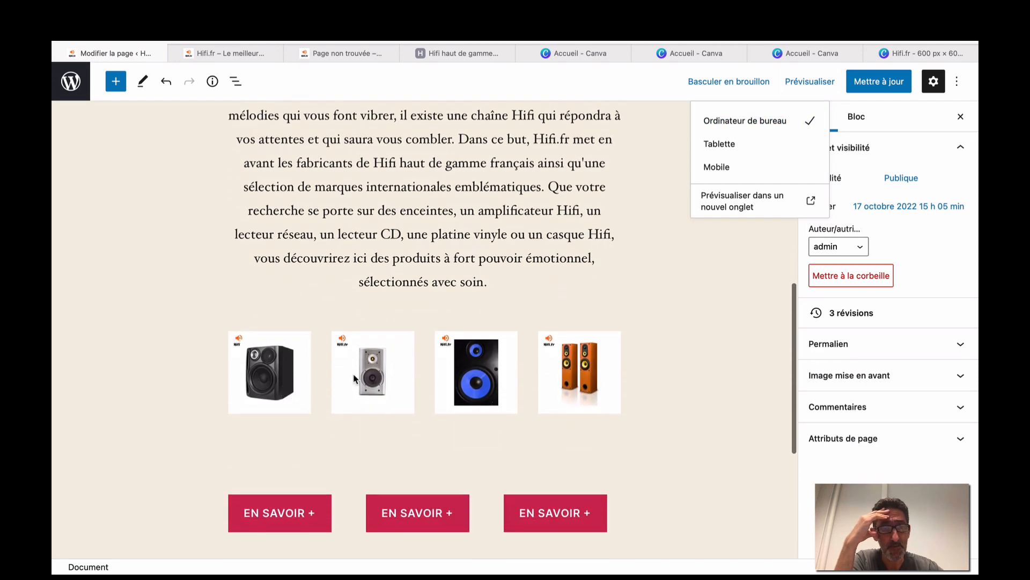
pyautogui.scroll(-3, 201, 176)
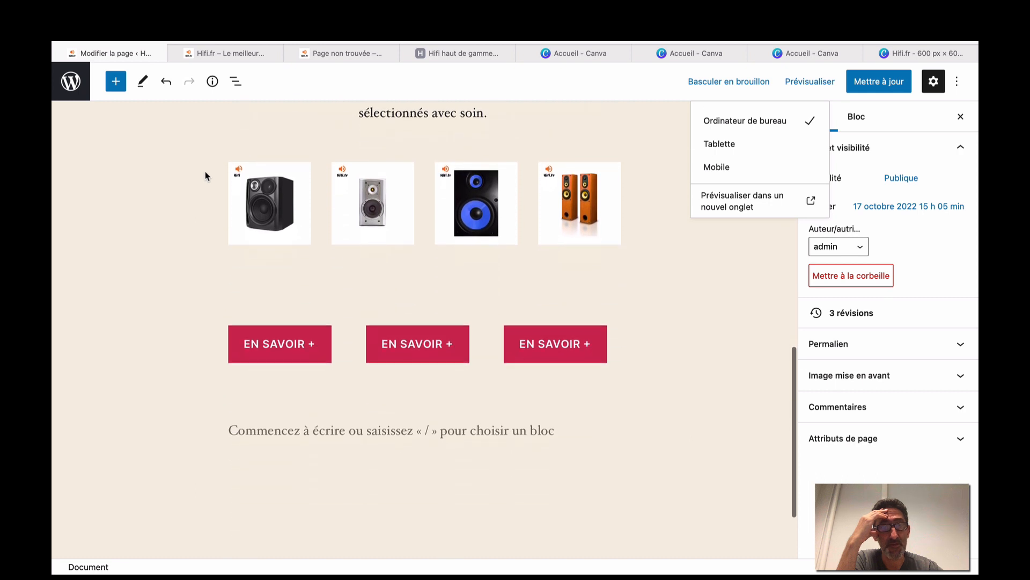
pyautogui.click(280, 228)
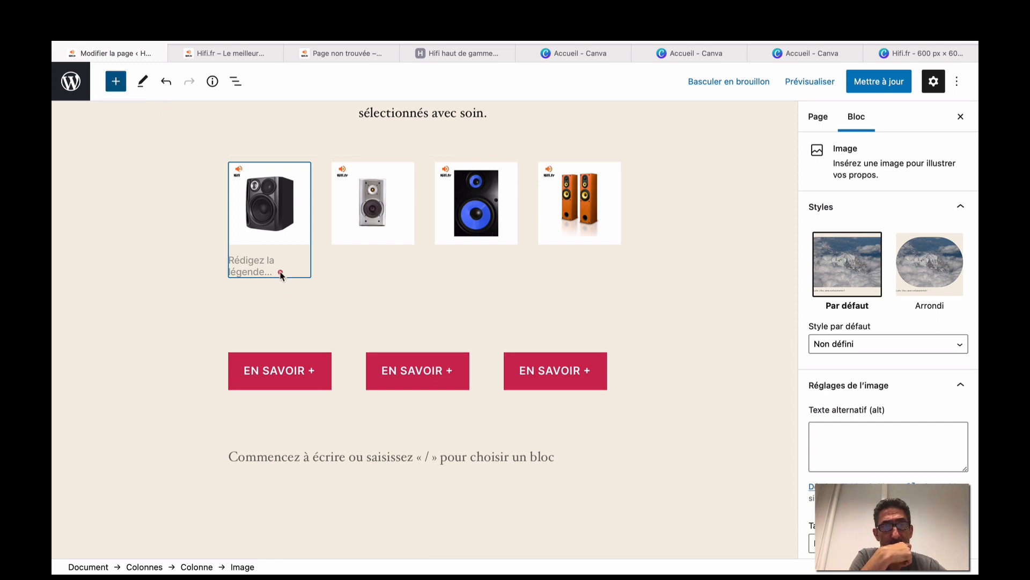
pyautogui.click(282, 304)
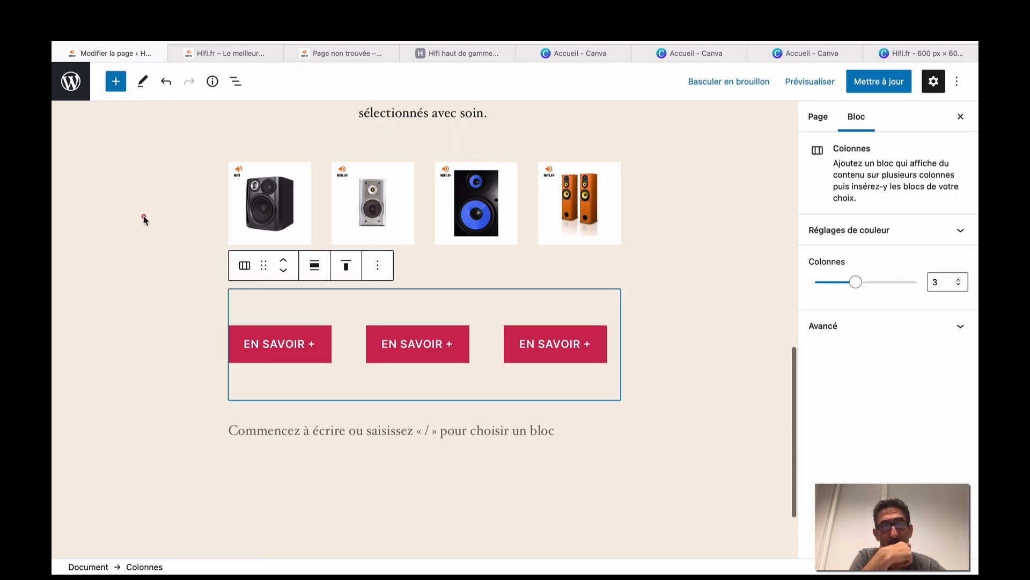
pyautogui.click(144, 219)
pyautogui.scroll(15, 144, 219)
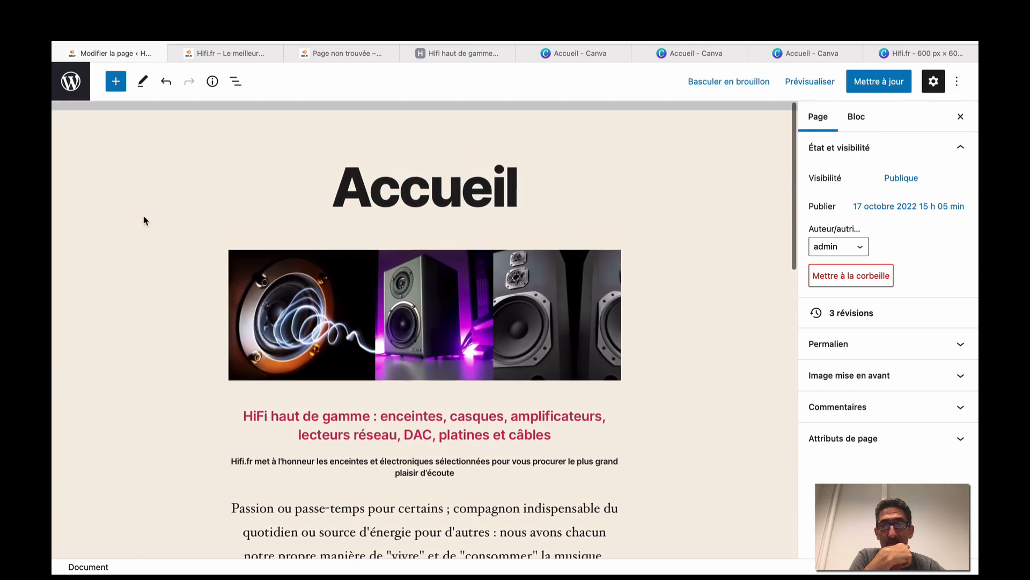
pyautogui.scroll(-10, 143, 219)
pyautogui.scroll(15, 144, 219)
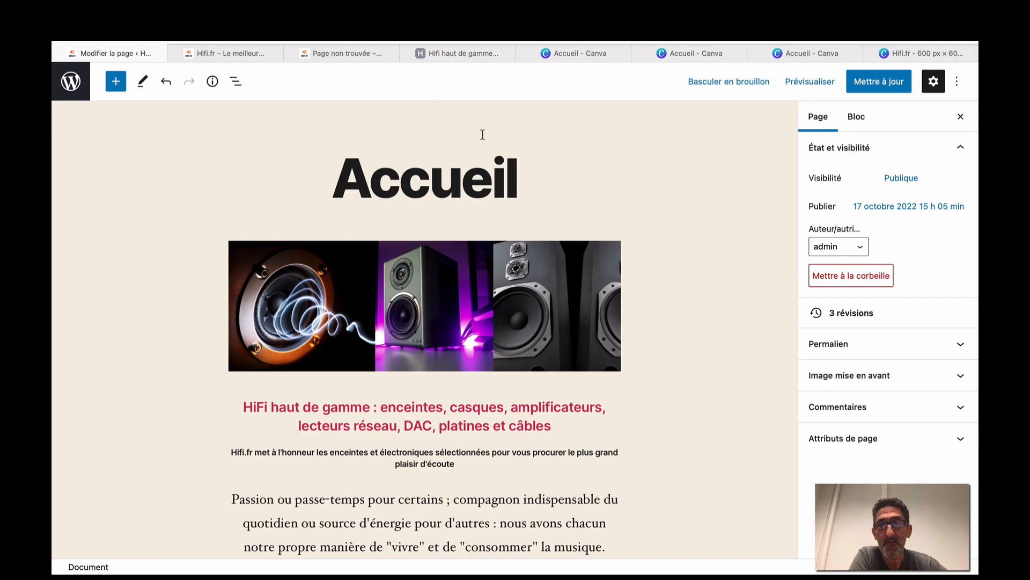
pyautogui.click(412, 58)
# Look over the hifi.fr ENCEINTES dropdown, including Enceinte colonne, then return to the WordPress editor.
pyautogui.scroll(-10, 406, 251)
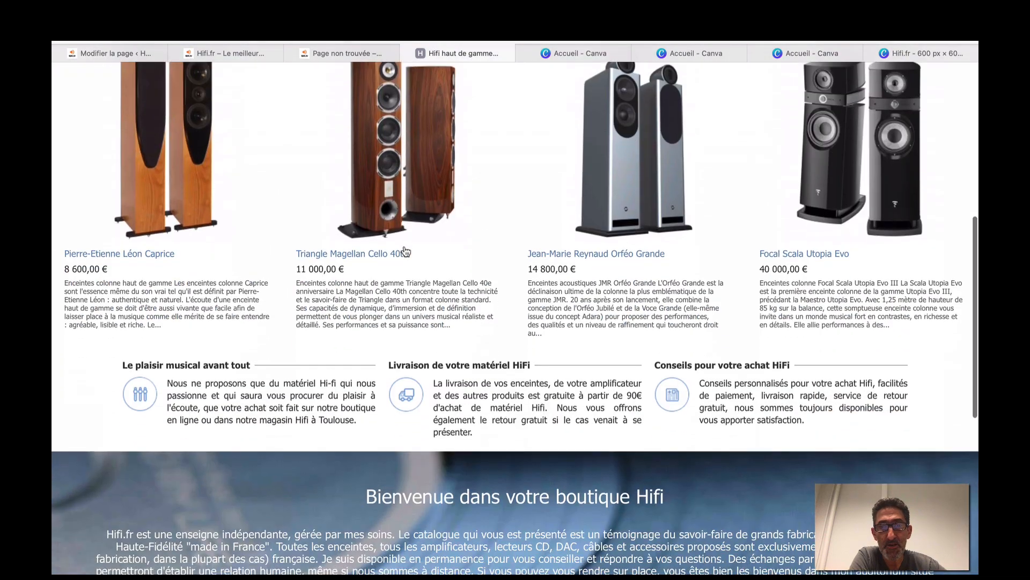
pyautogui.scroll(-5, 406, 252)
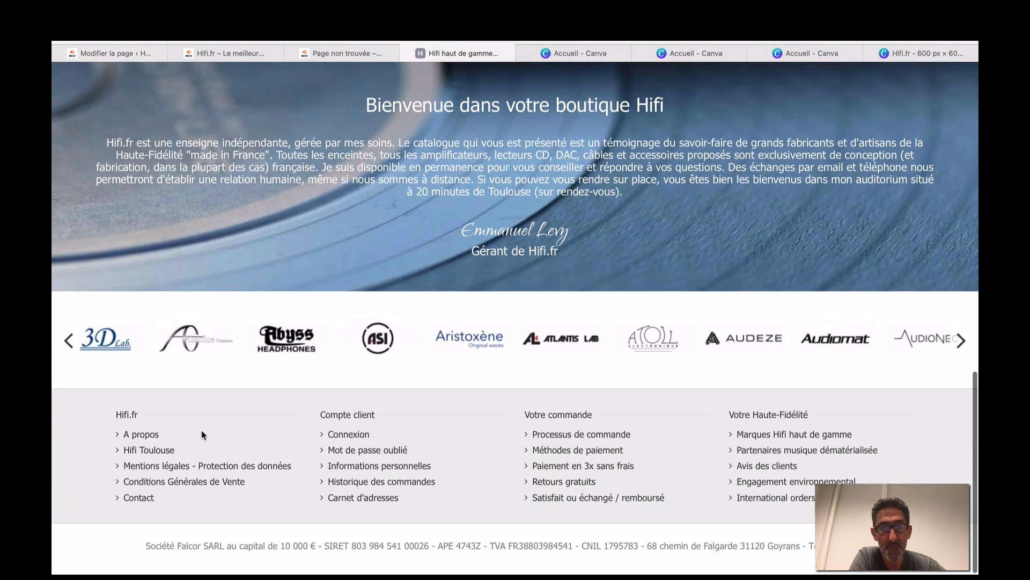
pyautogui.scroll(20, 327, 283)
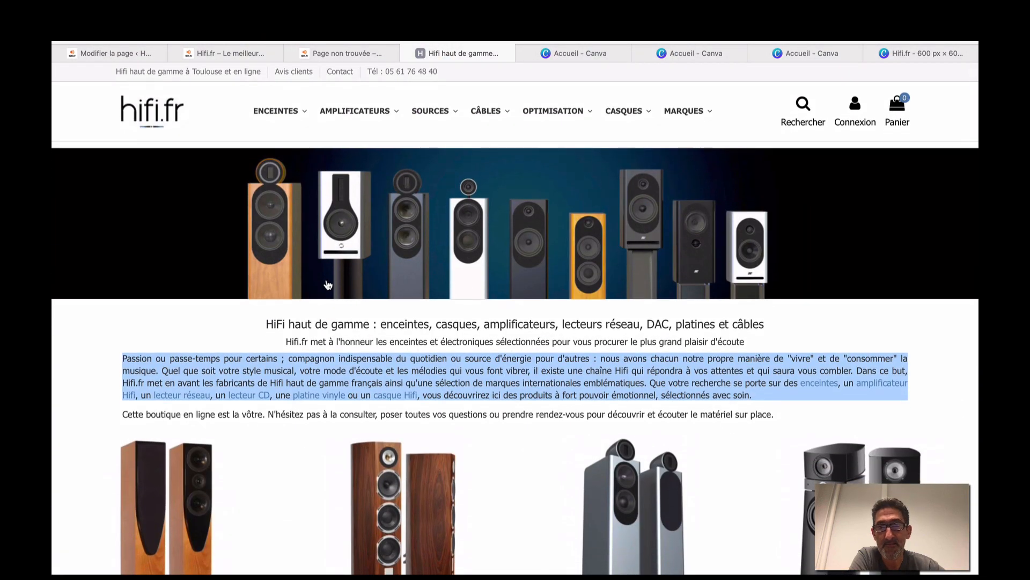
pyautogui.moveTo(277, 129)
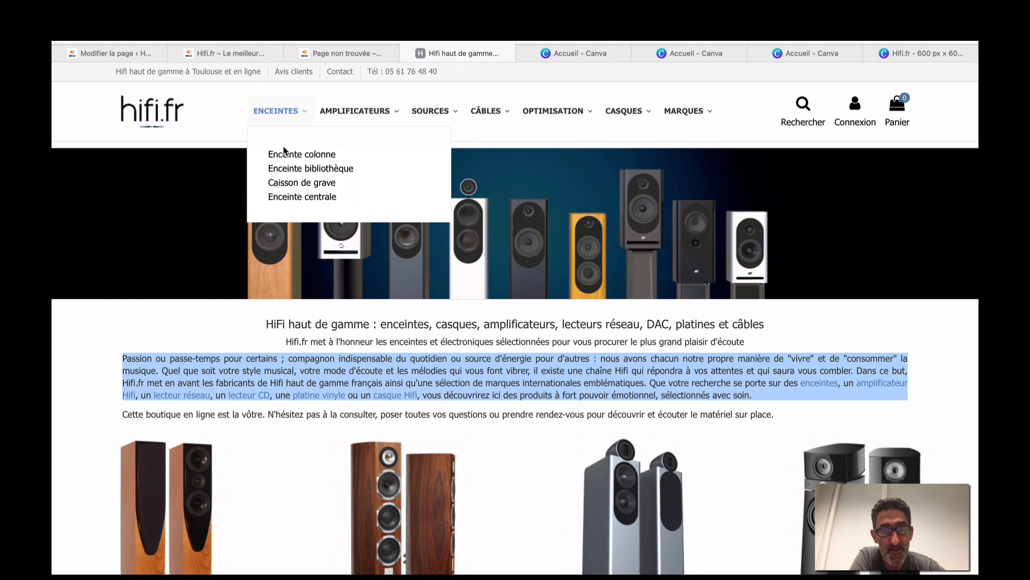
pyautogui.click(160, 54)
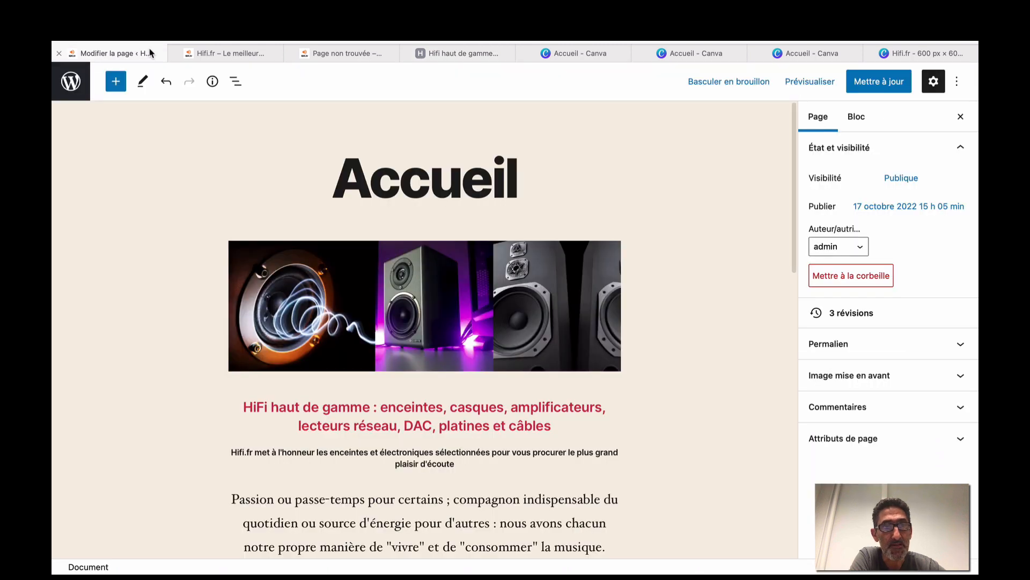
# Load the Principal menu in the Menus editor from the dashboard.
pyautogui.click(65, 85)
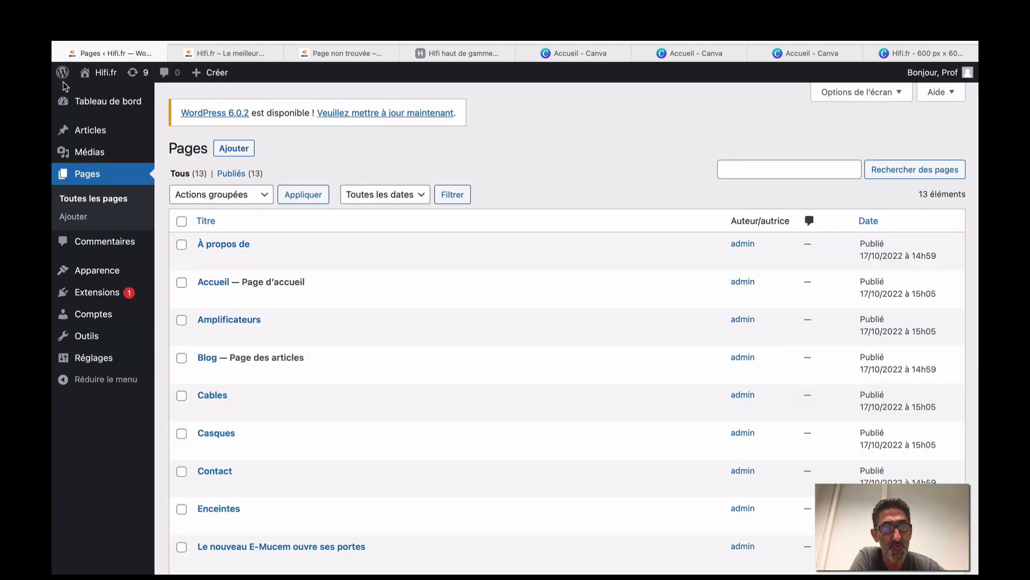
pyautogui.moveTo(98, 277)
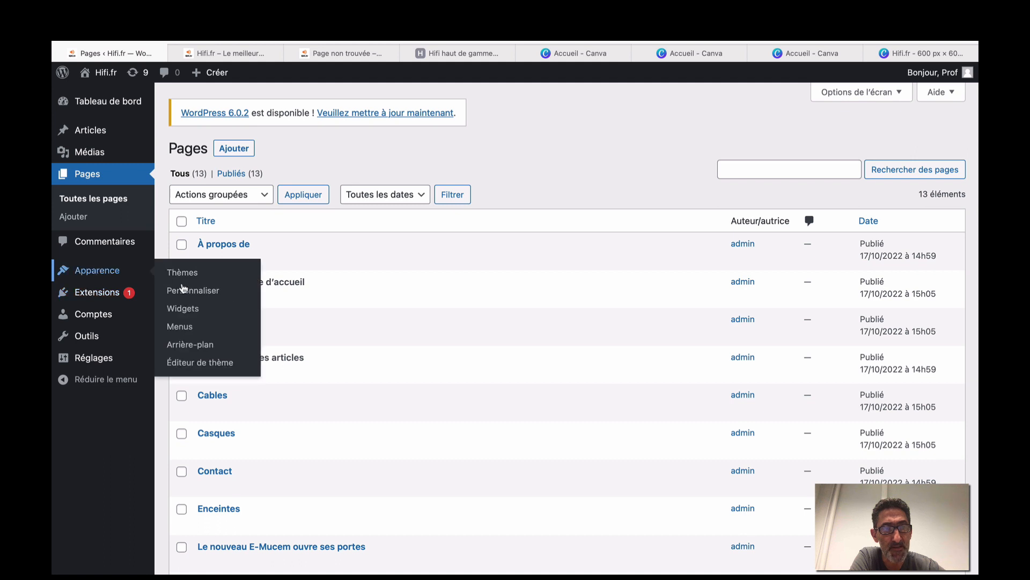
pyautogui.click(179, 327)
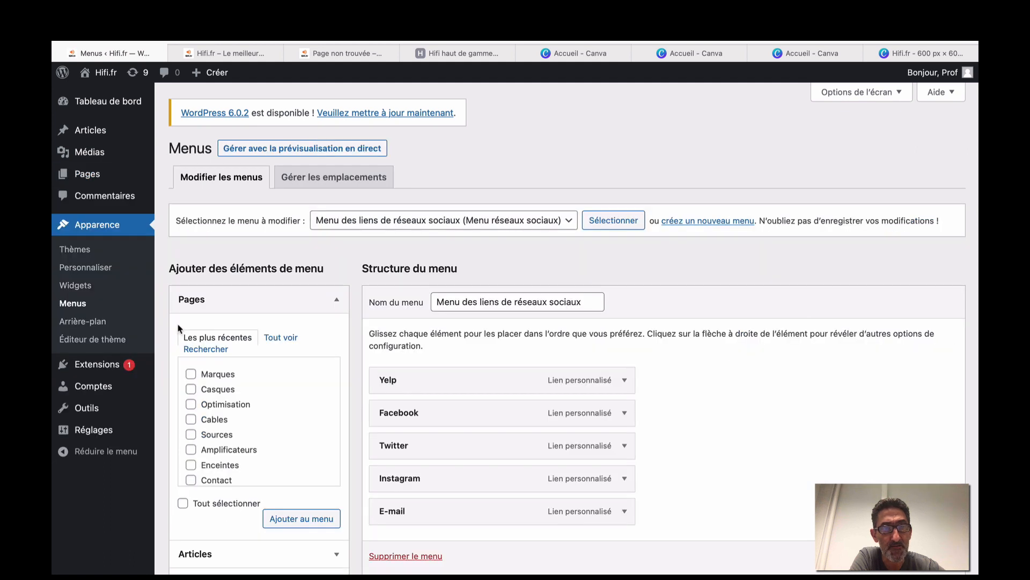
pyautogui.scroll(-2, 203, 296)
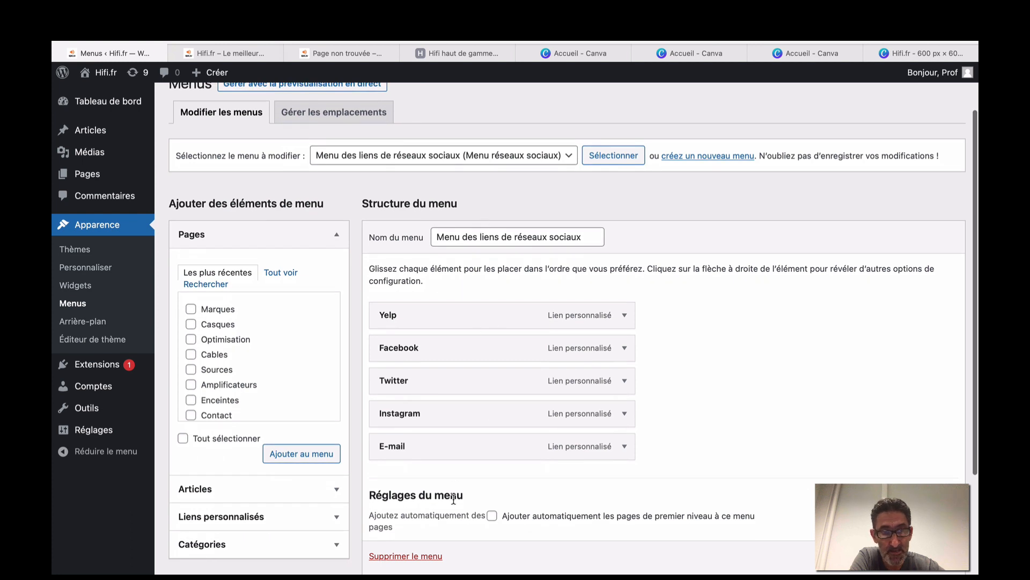
pyautogui.scroll(2, 480, 306)
pyautogui.click(569, 211)
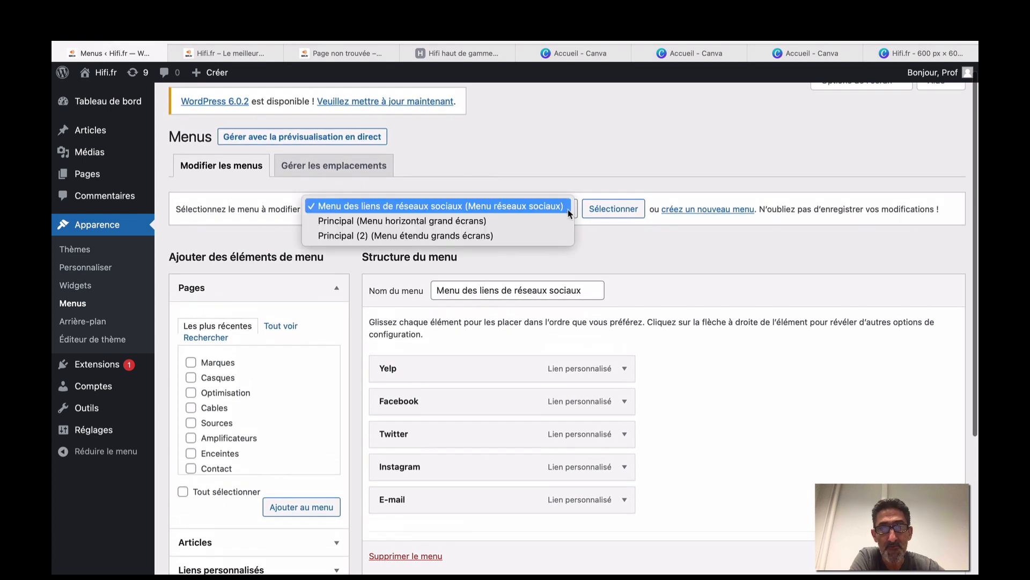
pyautogui.click(452, 222)
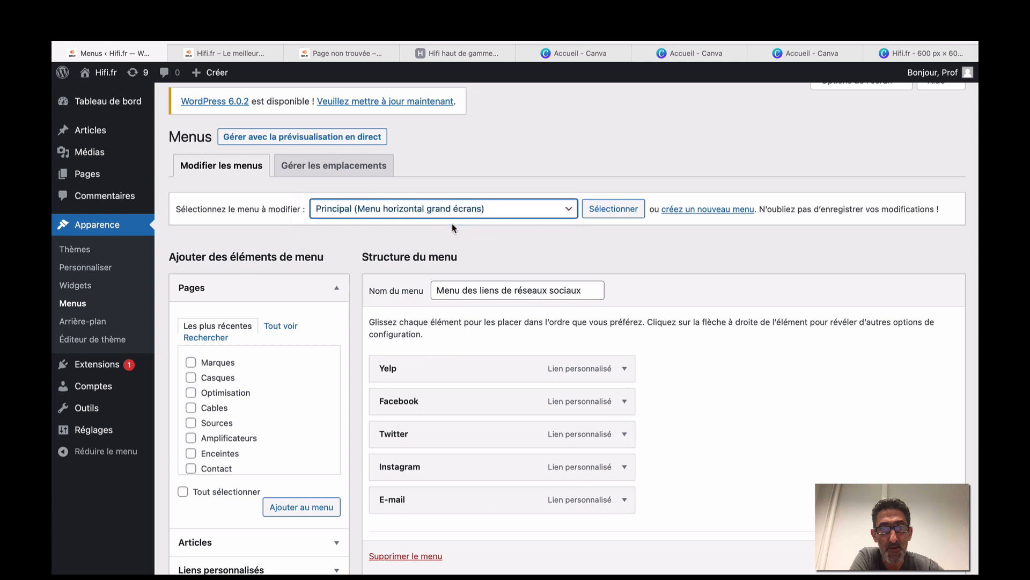
pyautogui.click(602, 214)
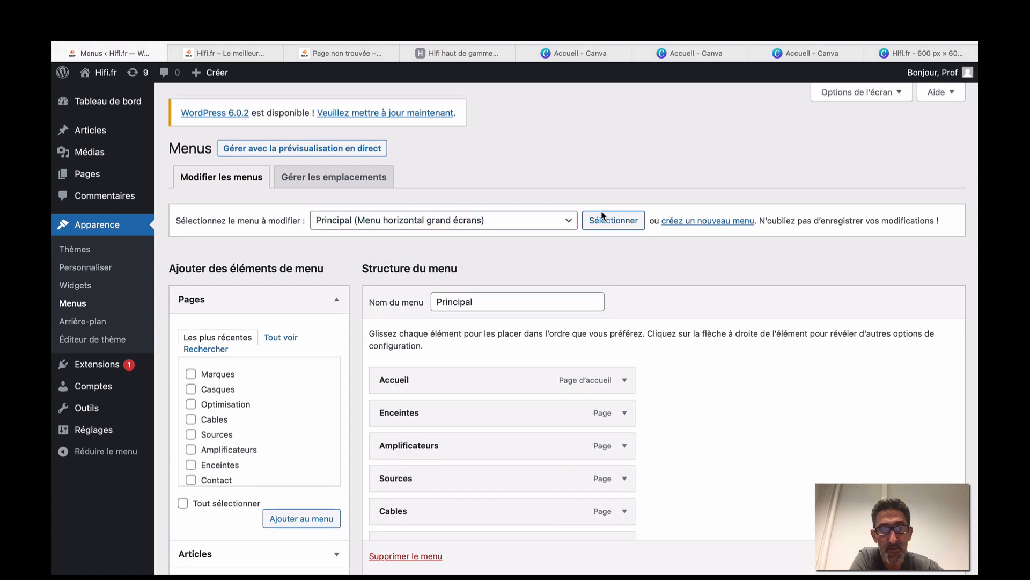
pyautogui.scroll(-5, 510, 397)
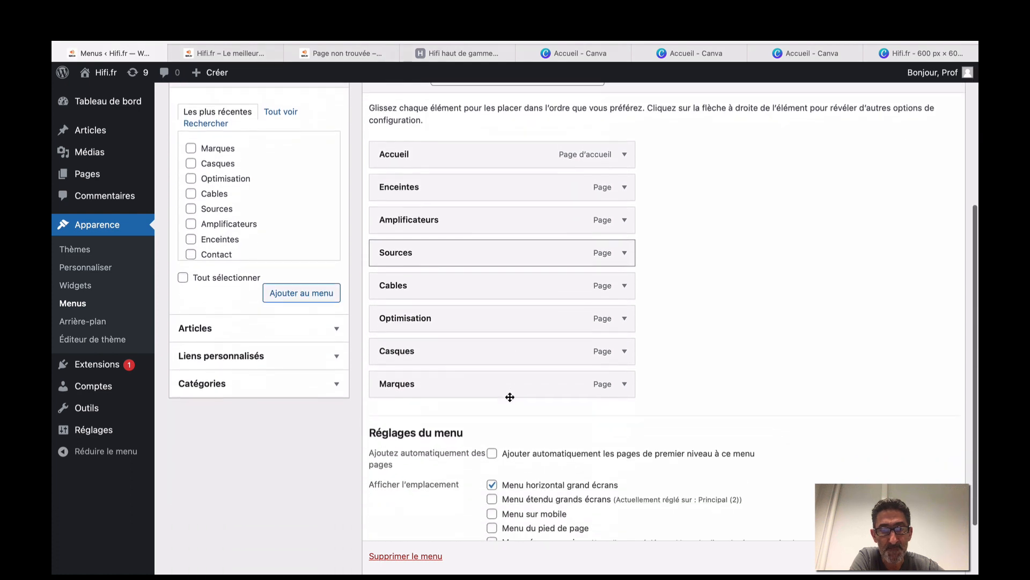
pyautogui.scroll(5, 510, 397)
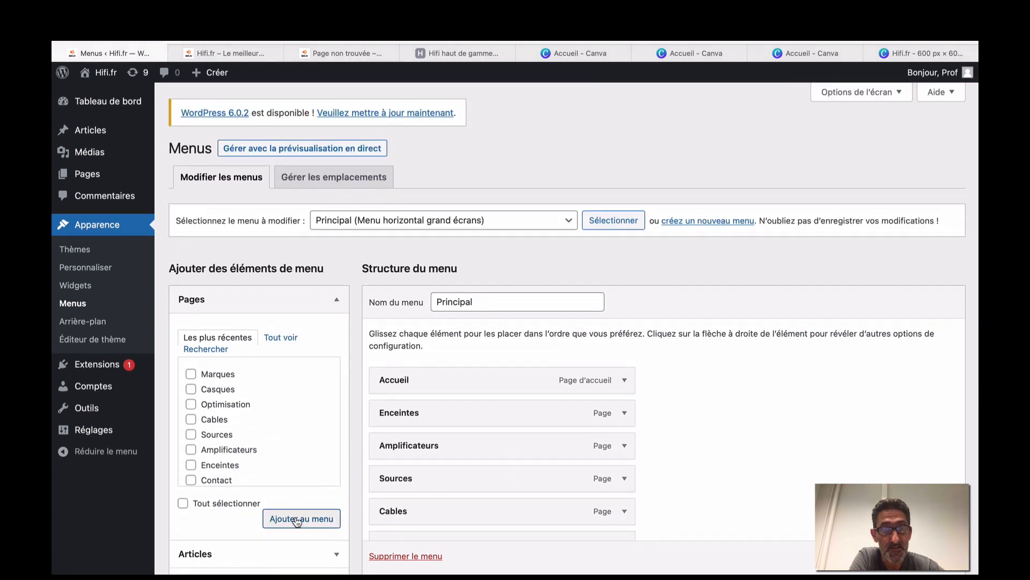
# Review all pages available to add to the menu, then go to the Pages list.
pyautogui.click(285, 337)
pyautogui.scroll(-3, 295, 322)
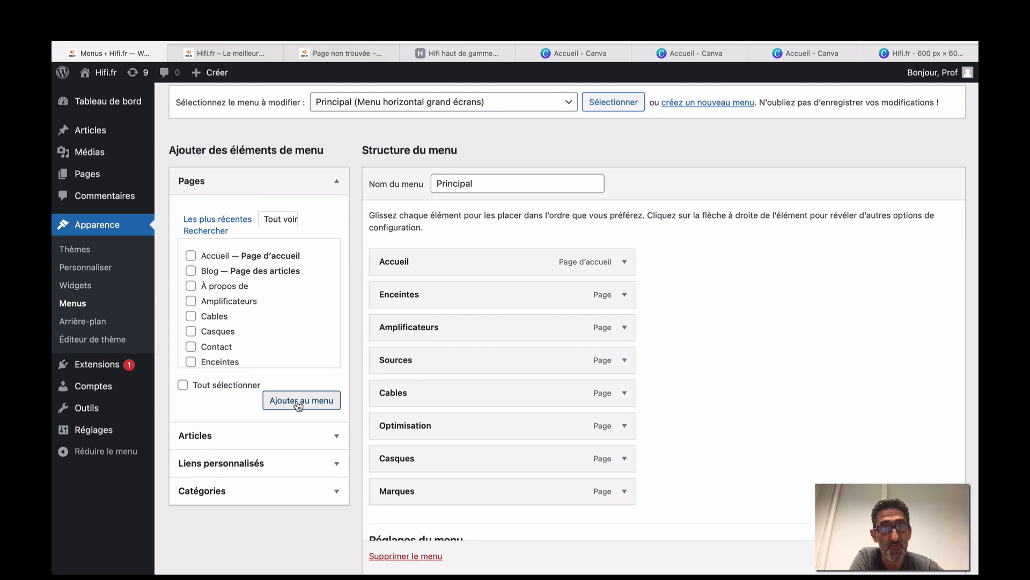
pyautogui.scroll(-1, 299, 406)
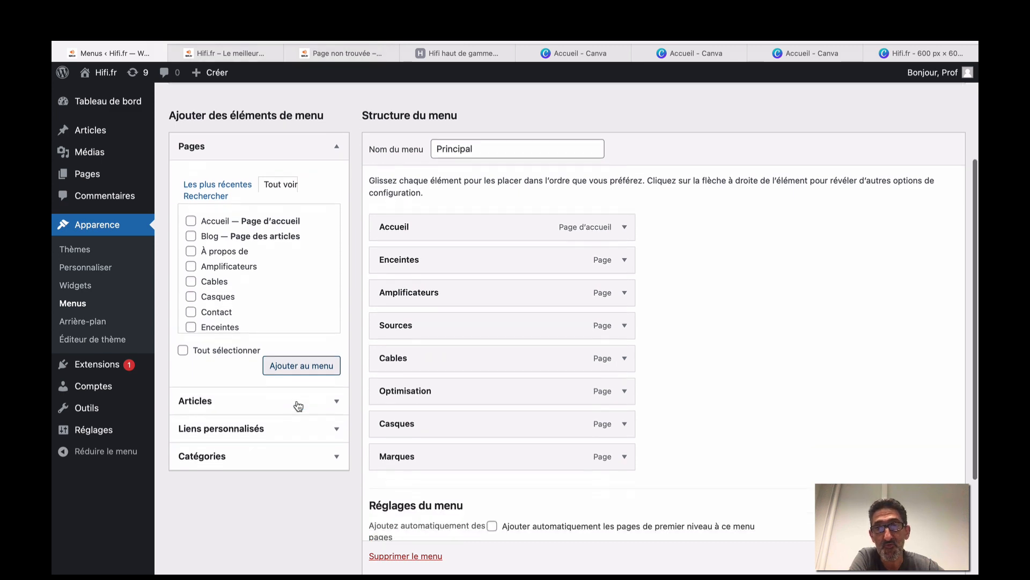
pyautogui.scroll(5, 299, 406)
pyautogui.scroll(-3, 299, 406)
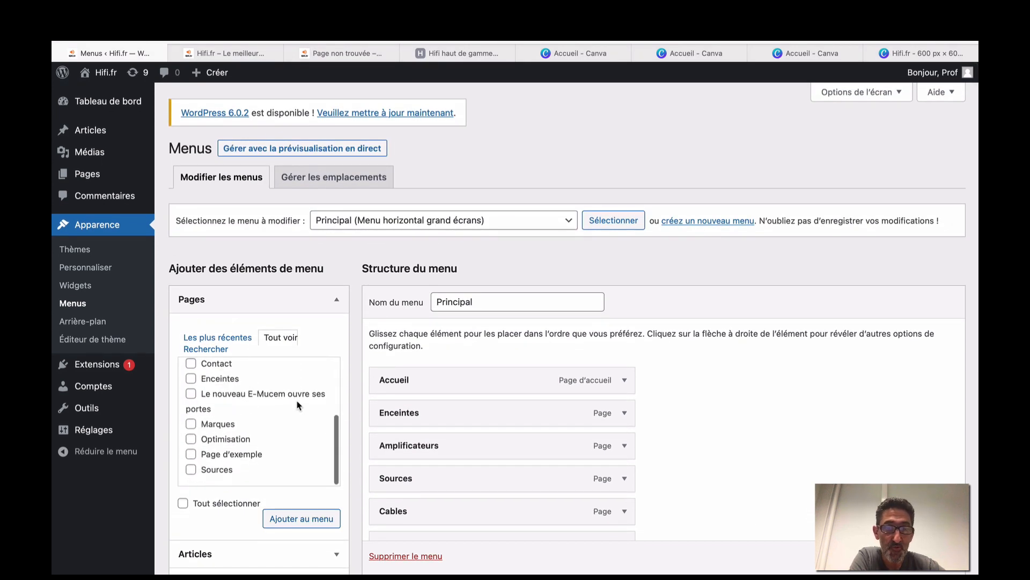
pyautogui.scroll(-8, 433, 435)
pyautogui.scroll(-1, 434, 437)
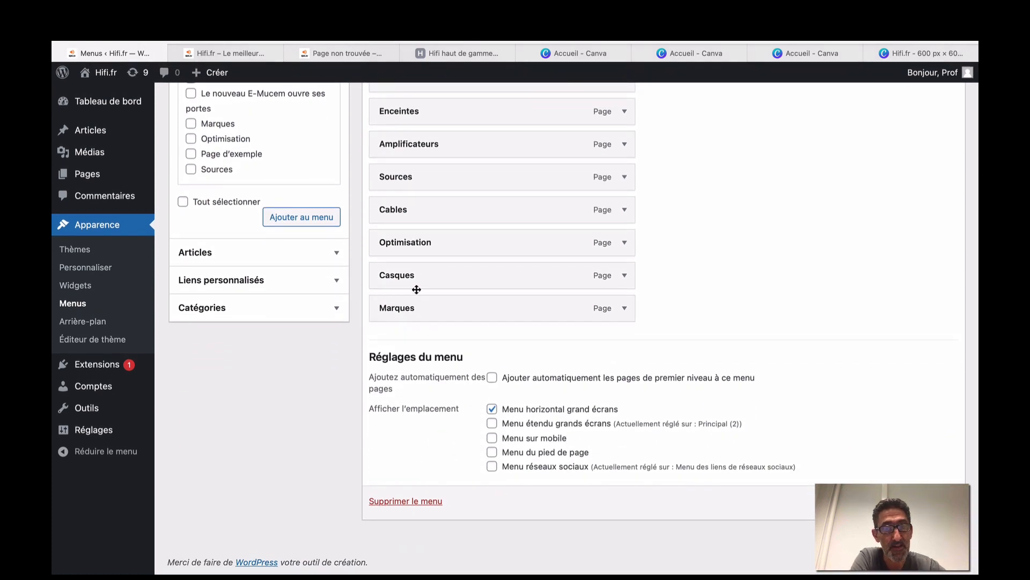
pyautogui.scroll(3, 416, 287)
pyautogui.scroll(2, 417, 289)
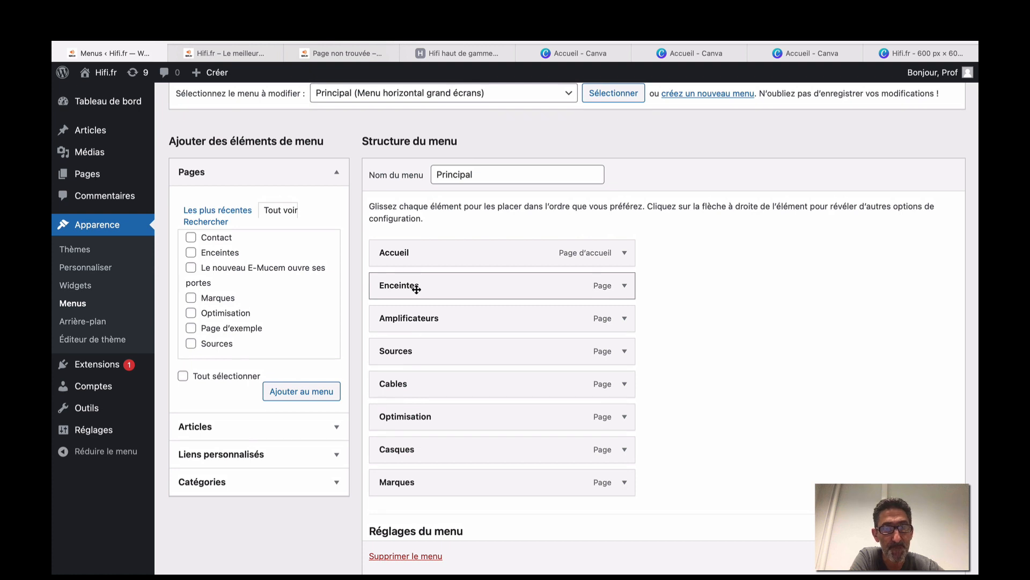
pyautogui.scroll(-5, 292, 336)
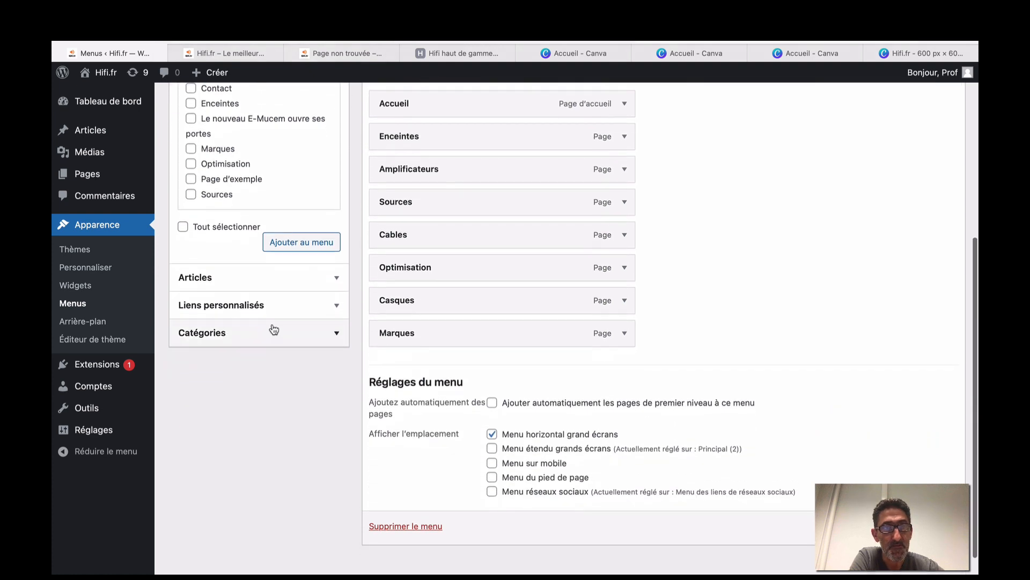
pyautogui.scroll(9, 235, 224)
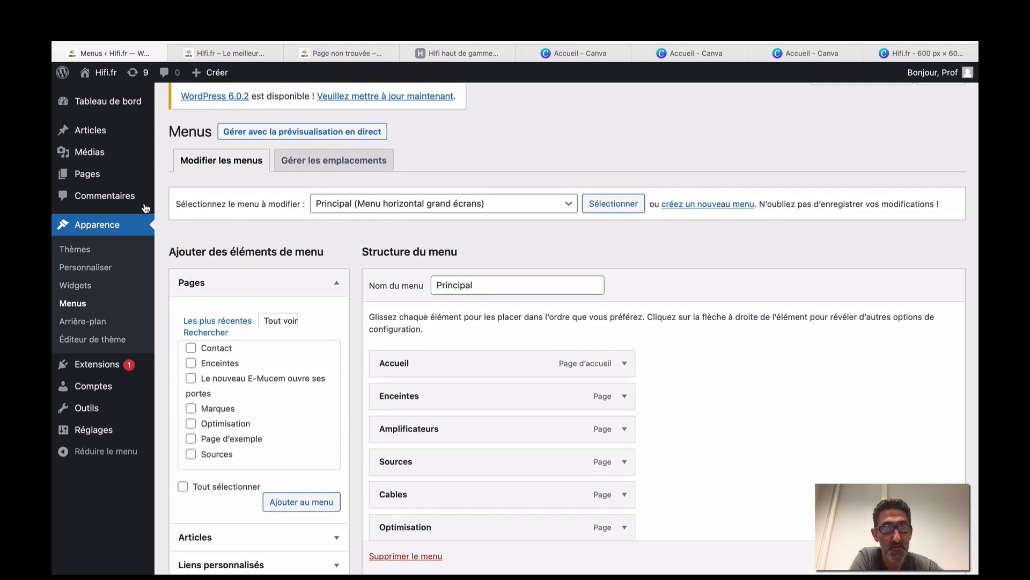
pyautogui.click(89, 175)
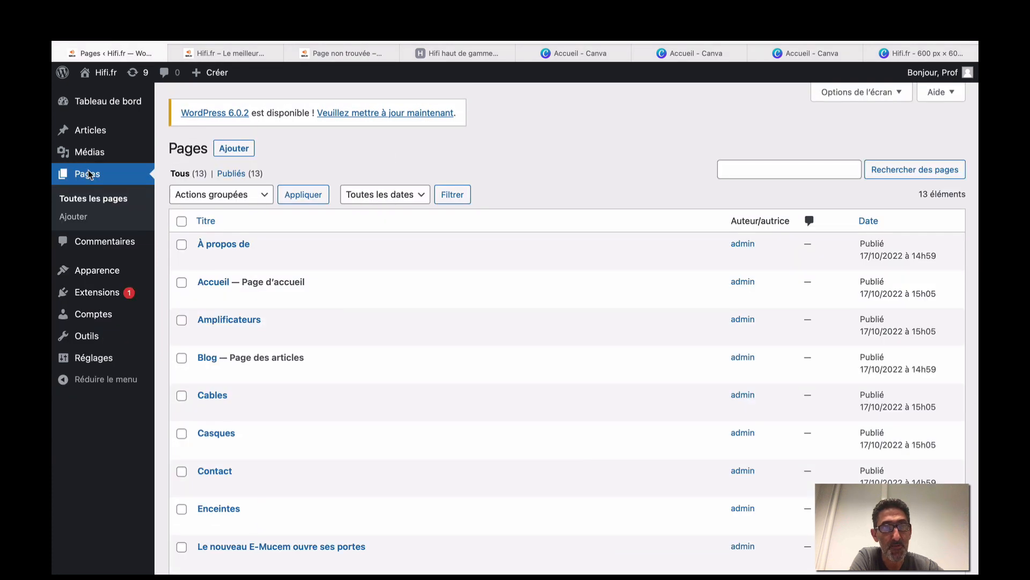
# Start a new page after checking the hifi.fr ENCEINTES submenu for reference.
pyautogui.click(248, 149)
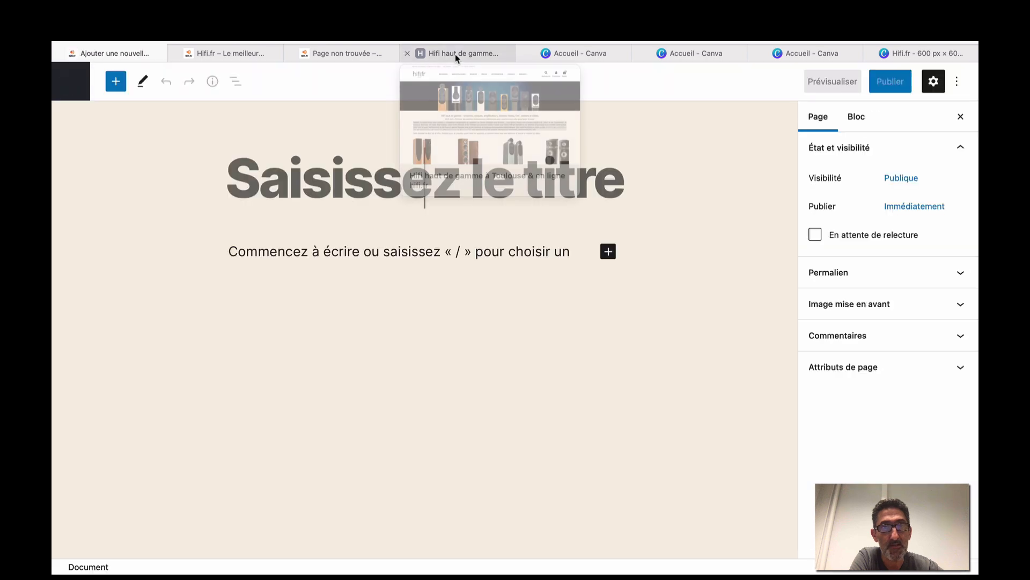
pyautogui.click(455, 54)
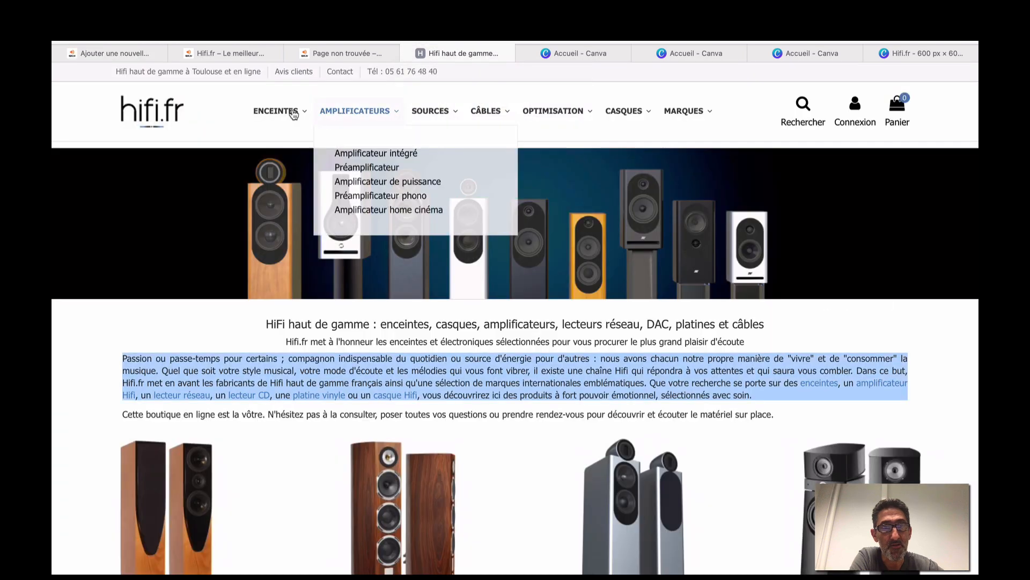
pyautogui.moveTo(284, 110)
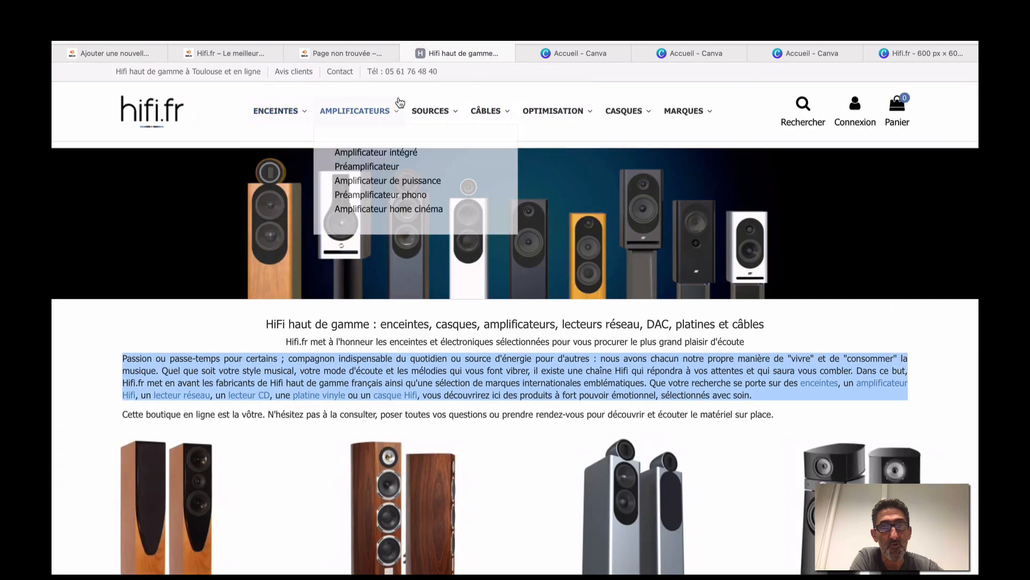
pyautogui.click(136, 50)
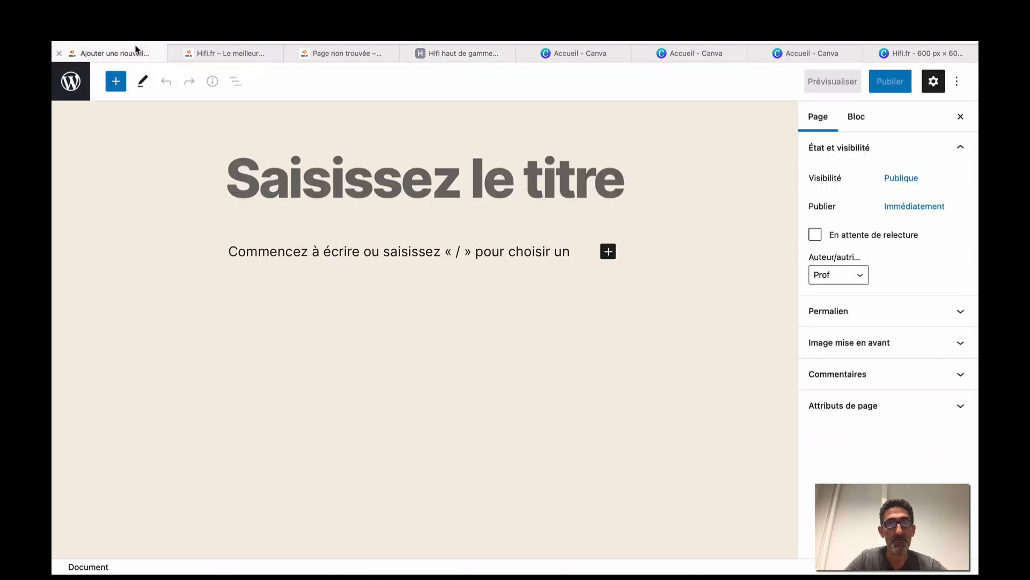
# Title the new page 'Enceinte colonne', save it as a draft, and return to Pages.
pyautogui.write('E')
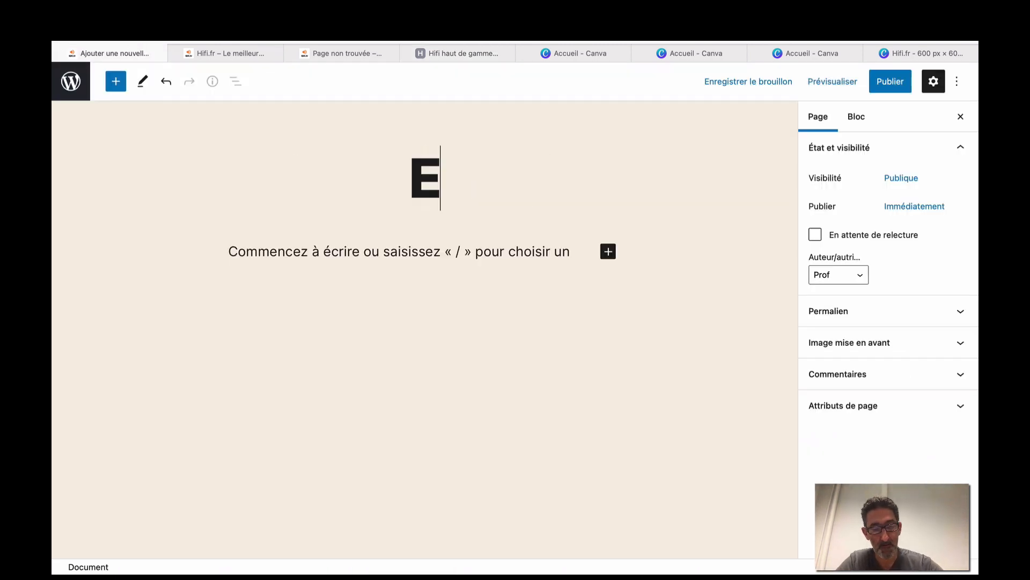
pyautogui.write('nceinte')
pyautogui.press('BackSpace')
pyautogui.press('BackSpace')
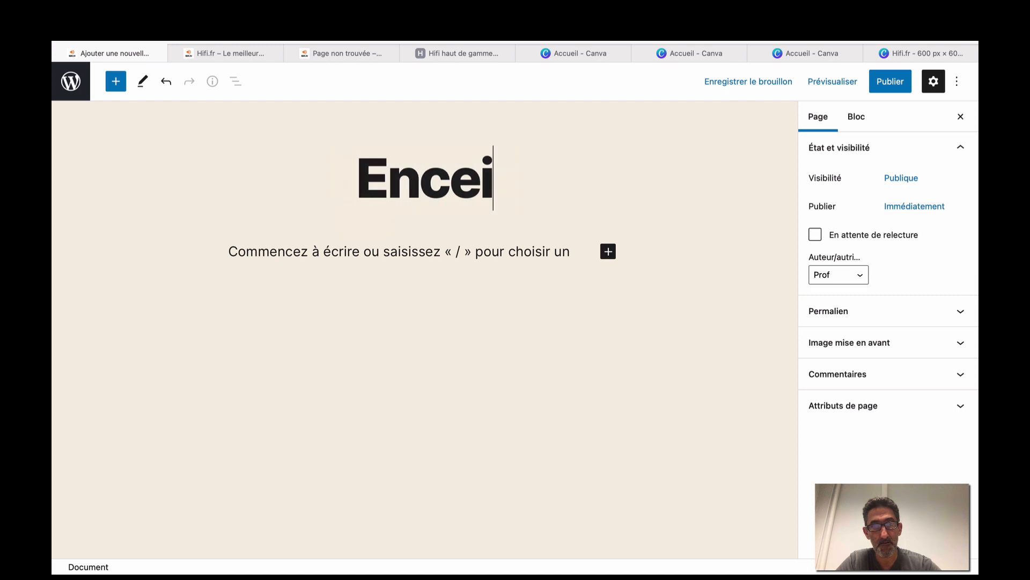
pyautogui.write('nte colonne')
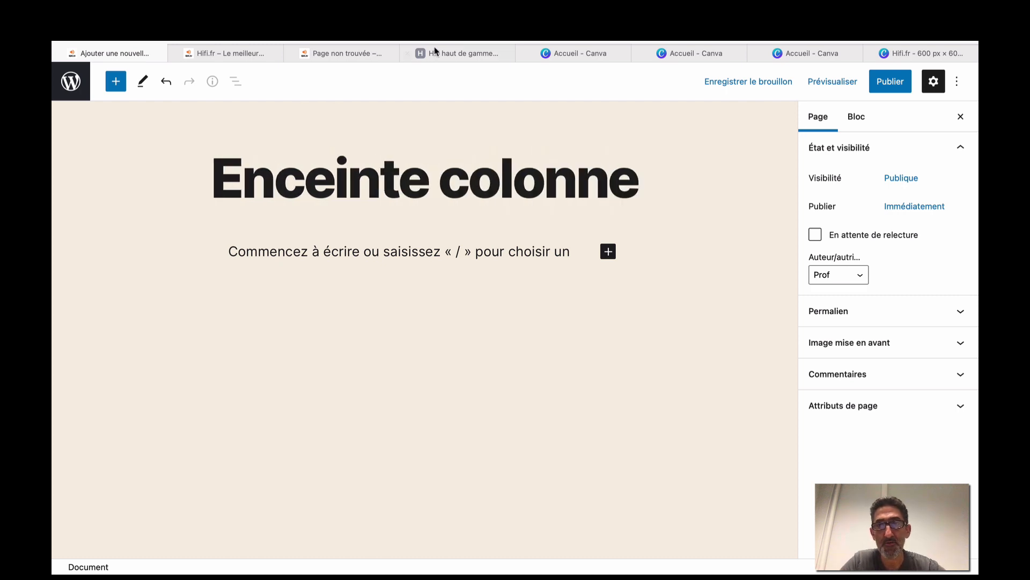
pyautogui.click(719, 83)
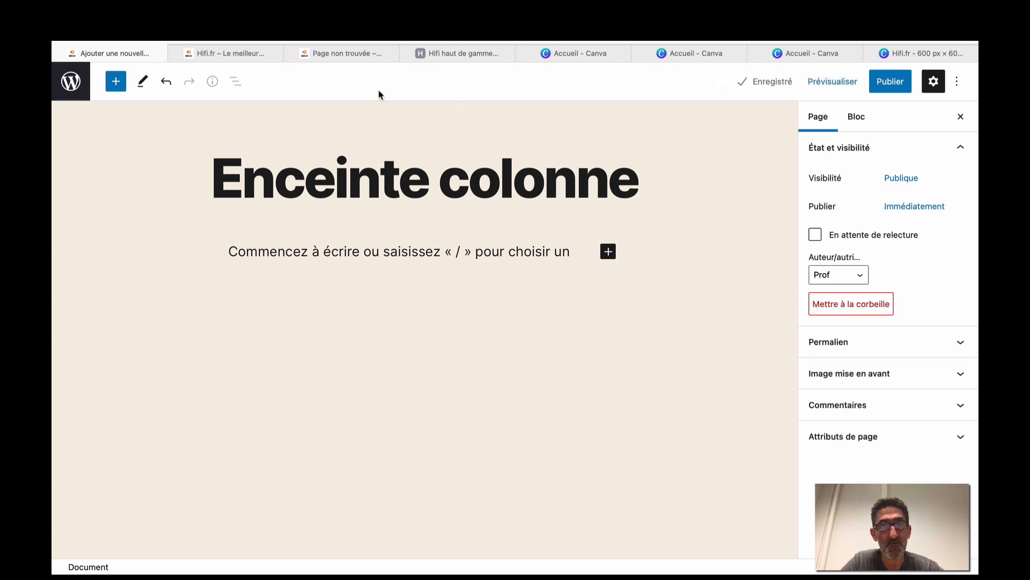
pyautogui.click(82, 84)
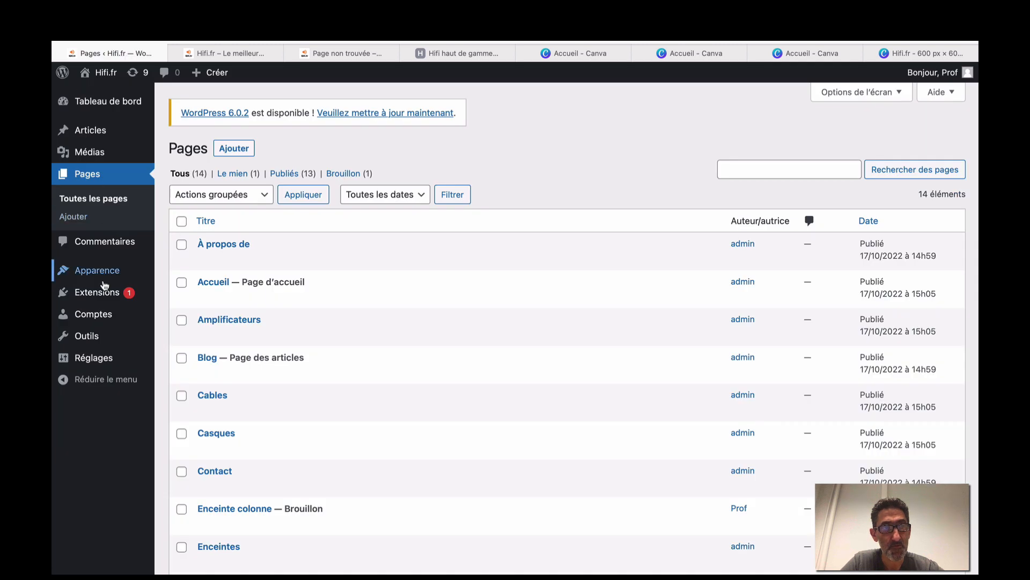
pyautogui.moveTo(106, 277)
pyautogui.click(180, 327)
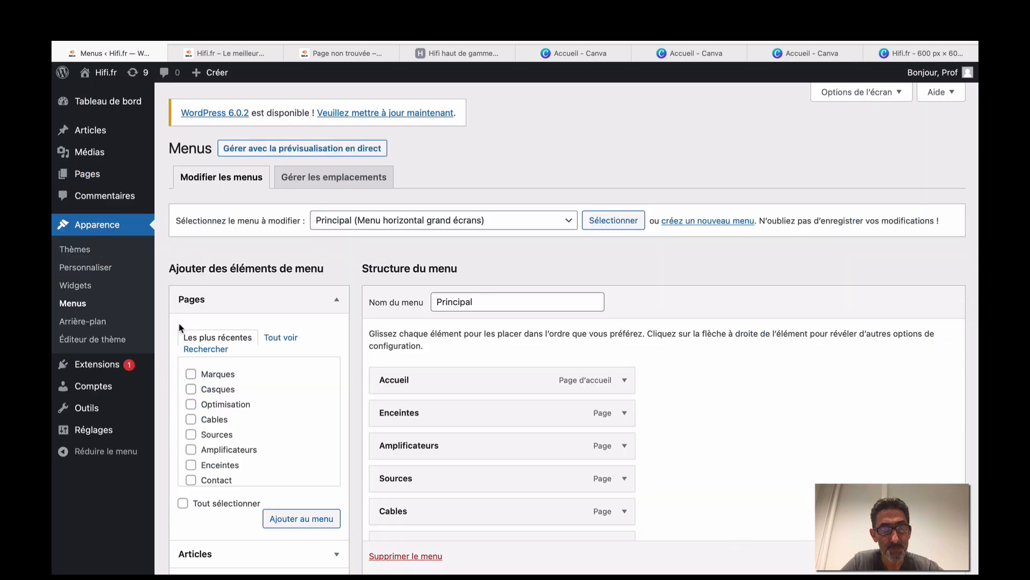
pyautogui.scroll(-2, 343, 371)
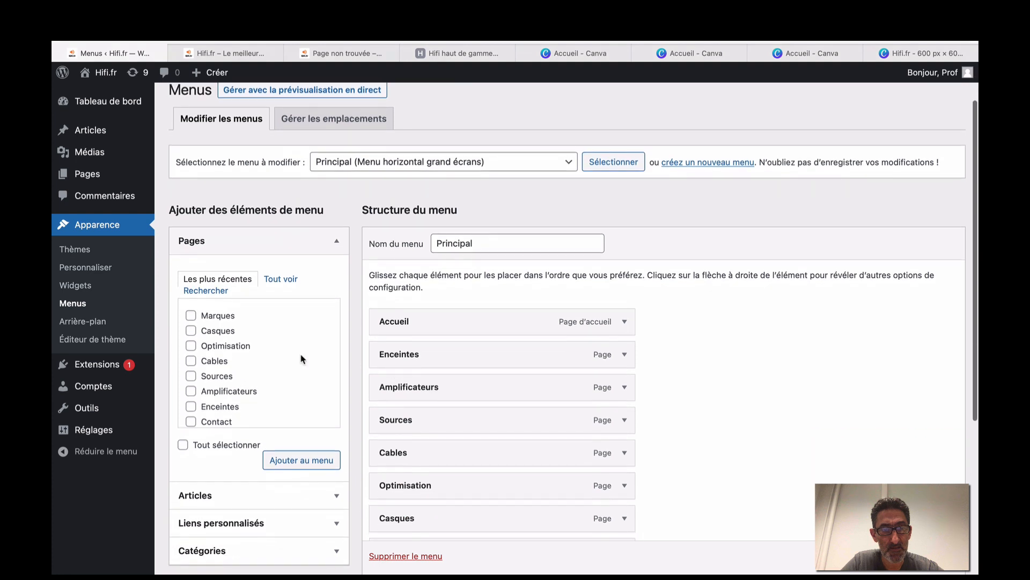
pyautogui.scroll(-3, 301, 359)
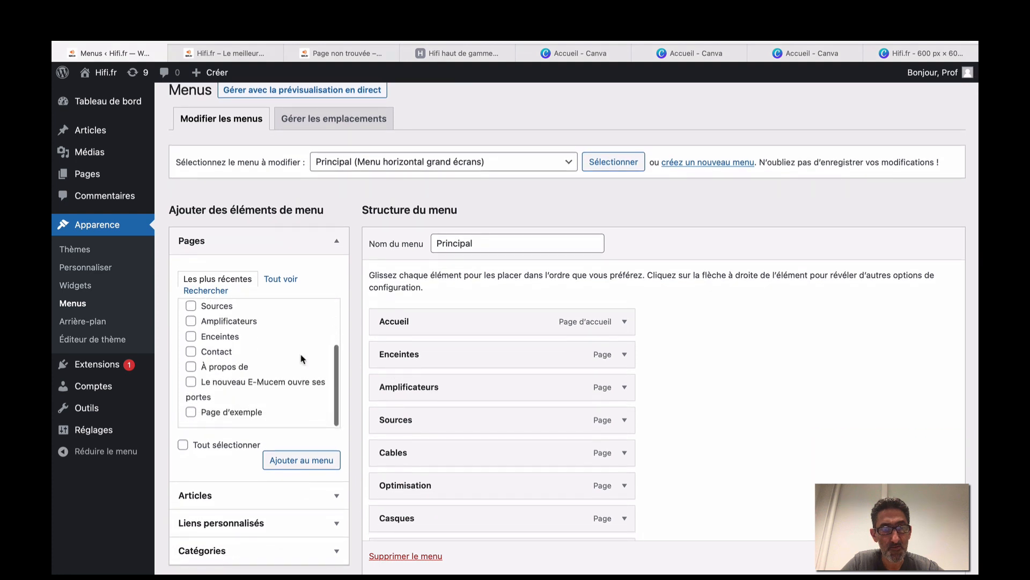
pyautogui.scroll(3, 301, 358)
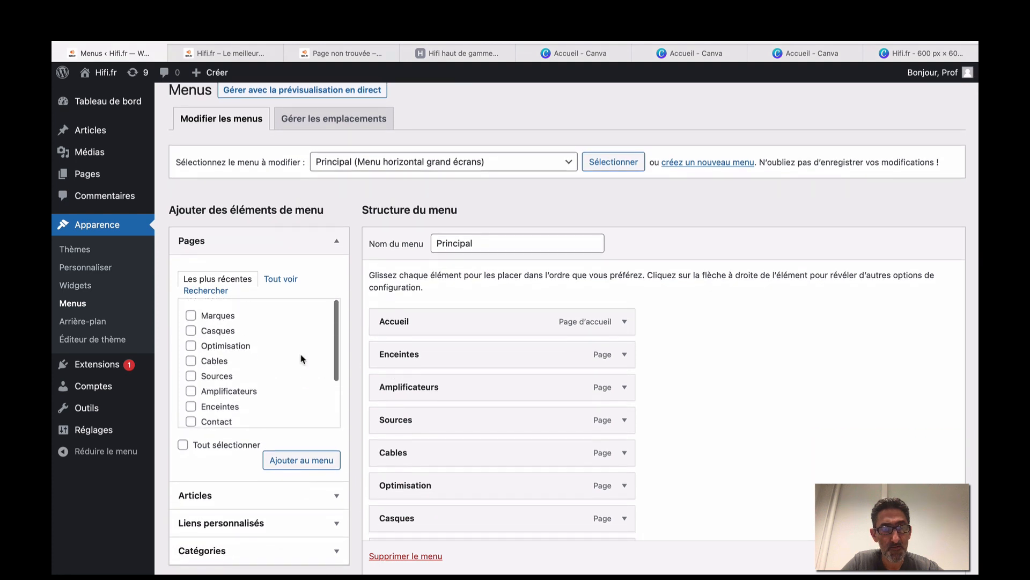
pyautogui.click(293, 279)
pyautogui.scroll(-5, 277, 341)
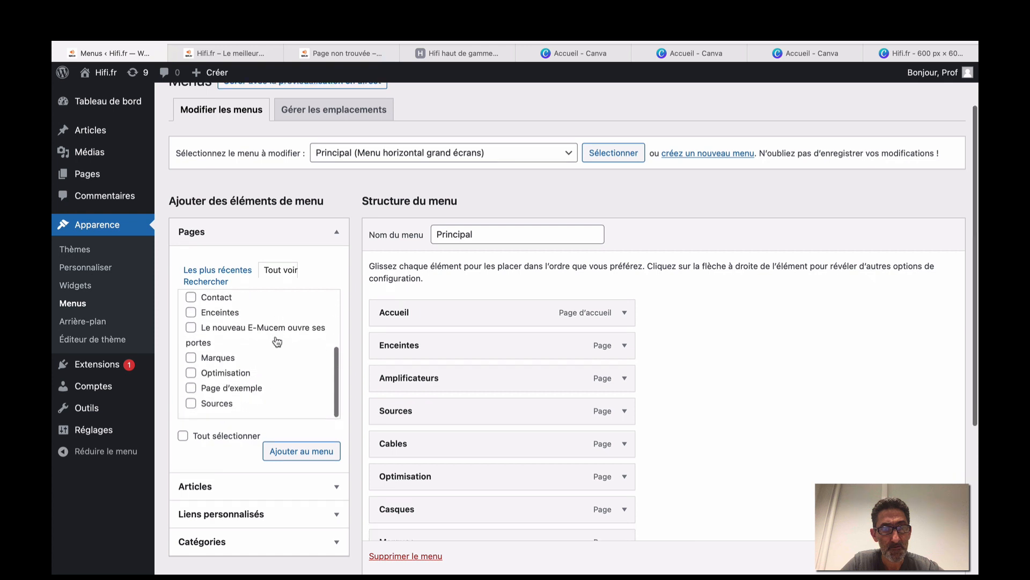
pyautogui.scroll(5, 278, 341)
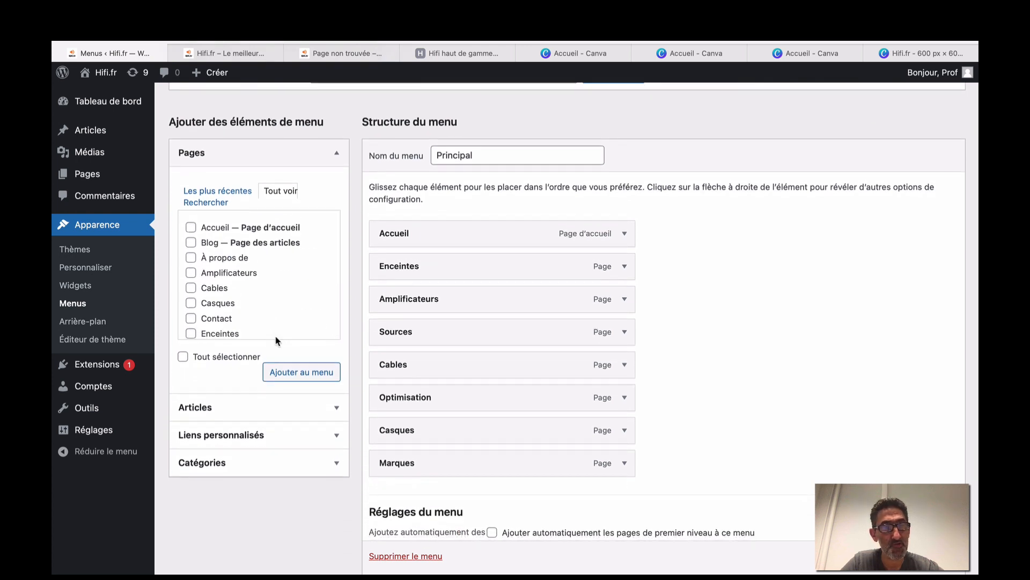
pyautogui.scroll(2, 277, 340)
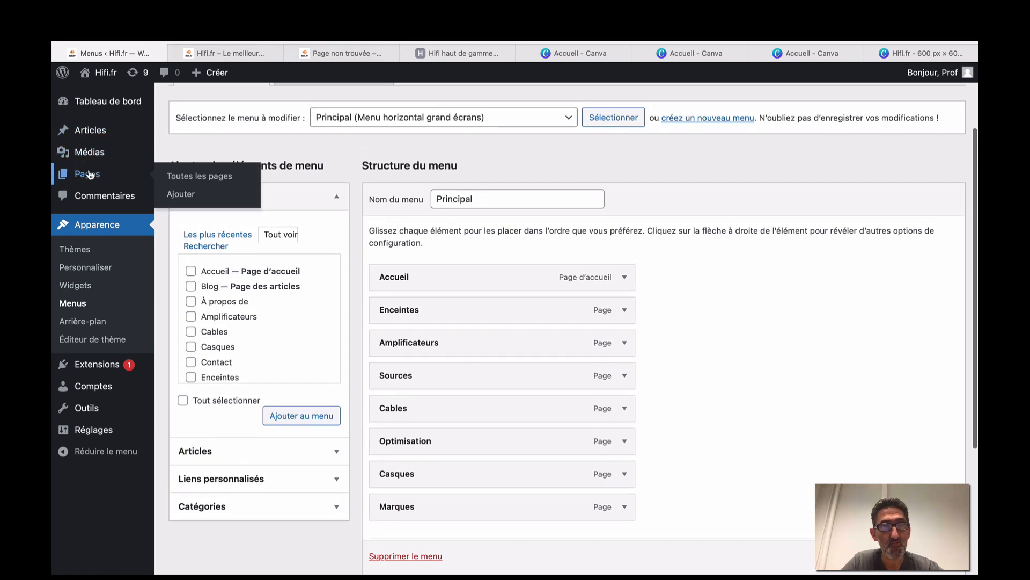
pyautogui.click(90, 174)
pyautogui.scroll(-4, 220, 296)
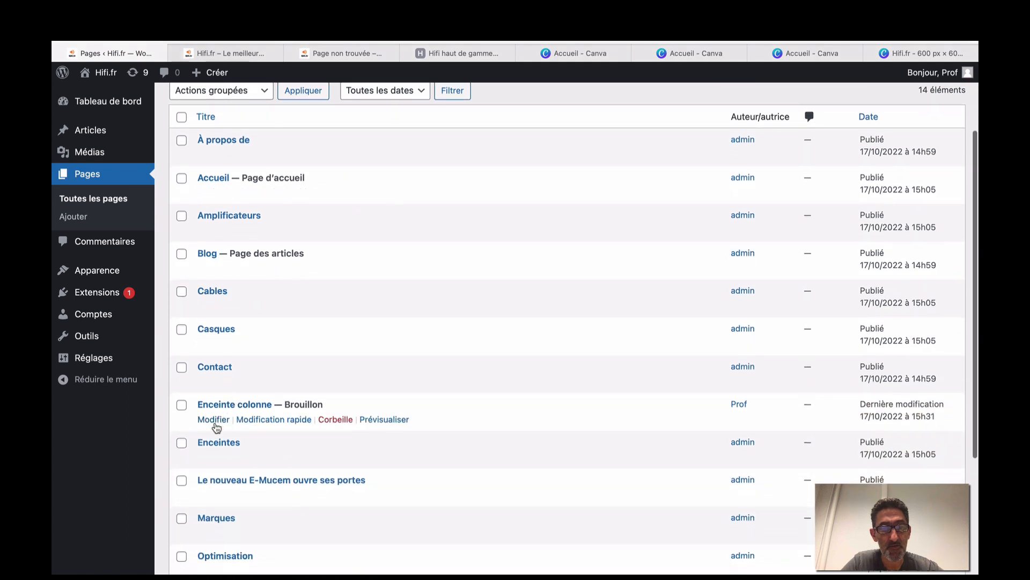
# Publish the Enceinte colonne page, confirming with Publier, and go back to the Pages list.
pyautogui.click(214, 420)
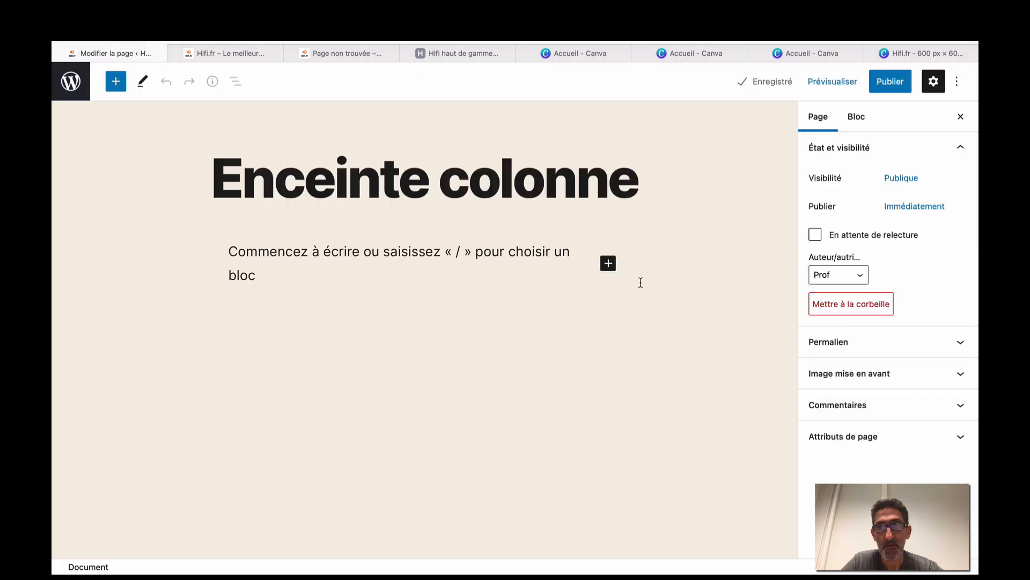
pyautogui.click(890, 81)
pyautogui.click(850, 81)
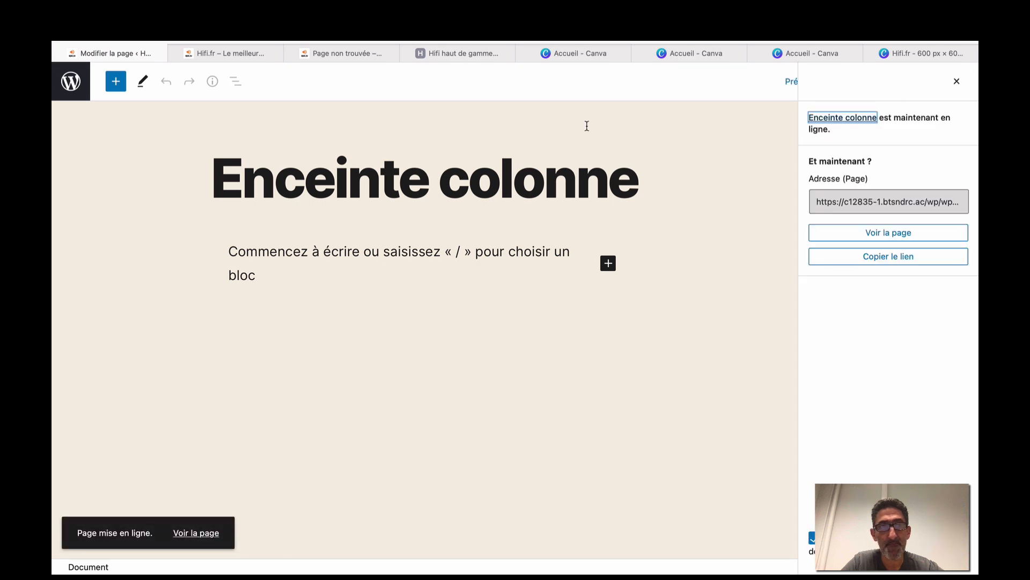
pyautogui.click(79, 87)
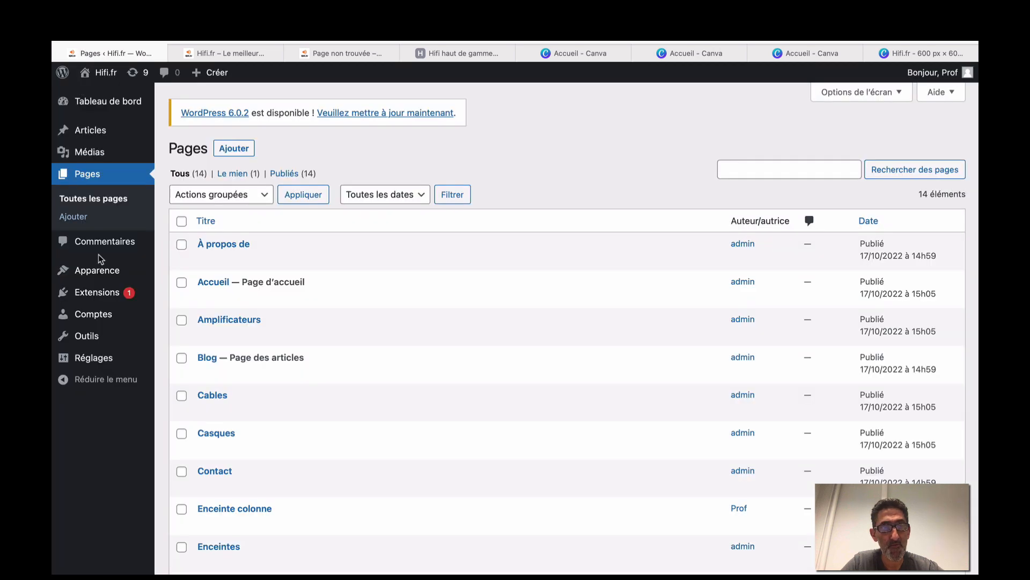
# Add the Enceinte colonne page to the Principal menu.
pyautogui.moveTo(98, 270)
pyautogui.click(180, 326)
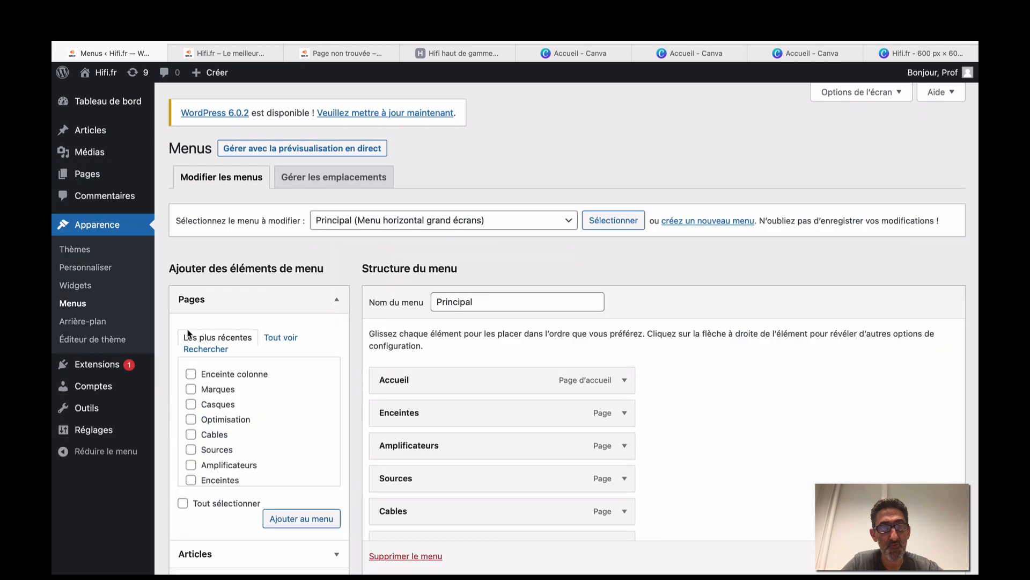
pyautogui.scroll(-5, 269, 406)
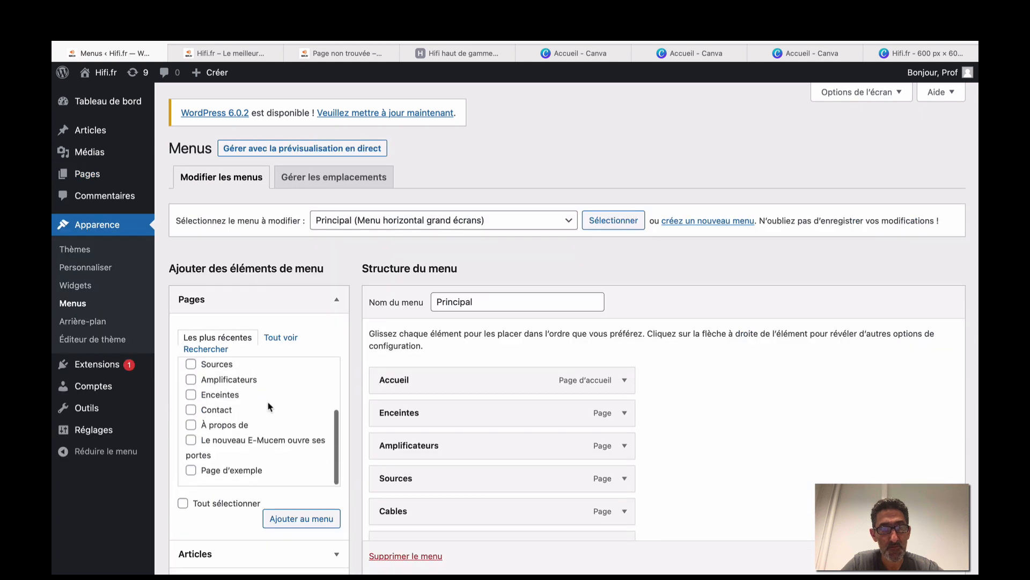
pyautogui.scroll(5, 269, 407)
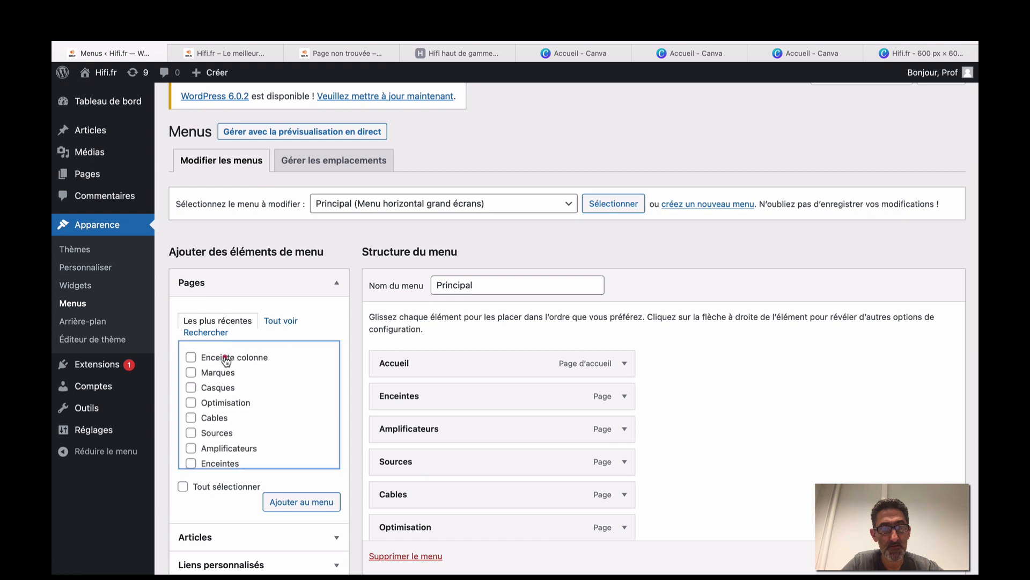
pyautogui.click(240, 359)
pyautogui.click(304, 505)
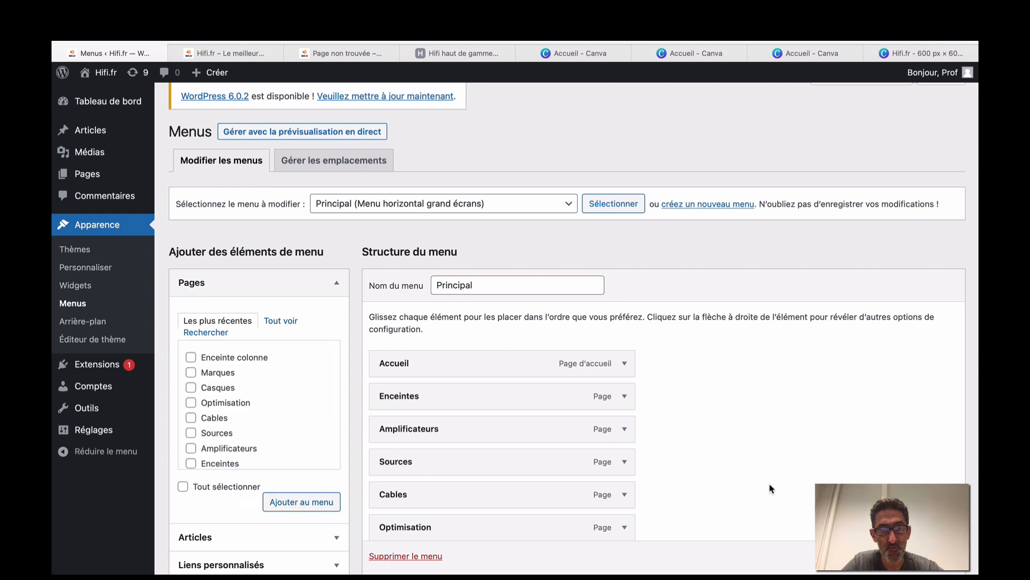
# Nest Enceinte colonne as a sub-item under Enceintes and save the Principal menu.
pyautogui.scroll(-4, 768, 488)
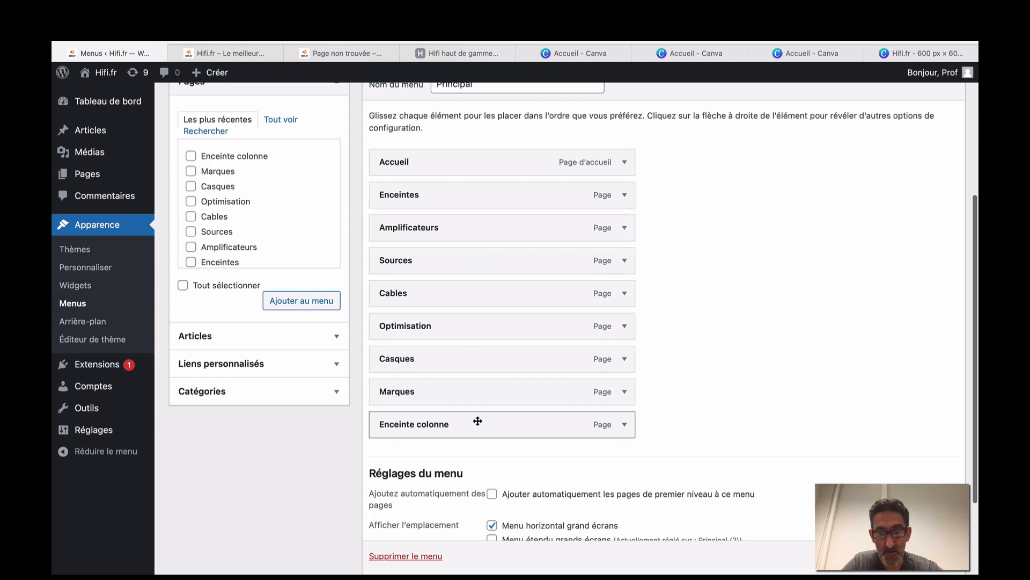
pyautogui.moveTo(477, 420); pyautogui.dragTo(474, 225)
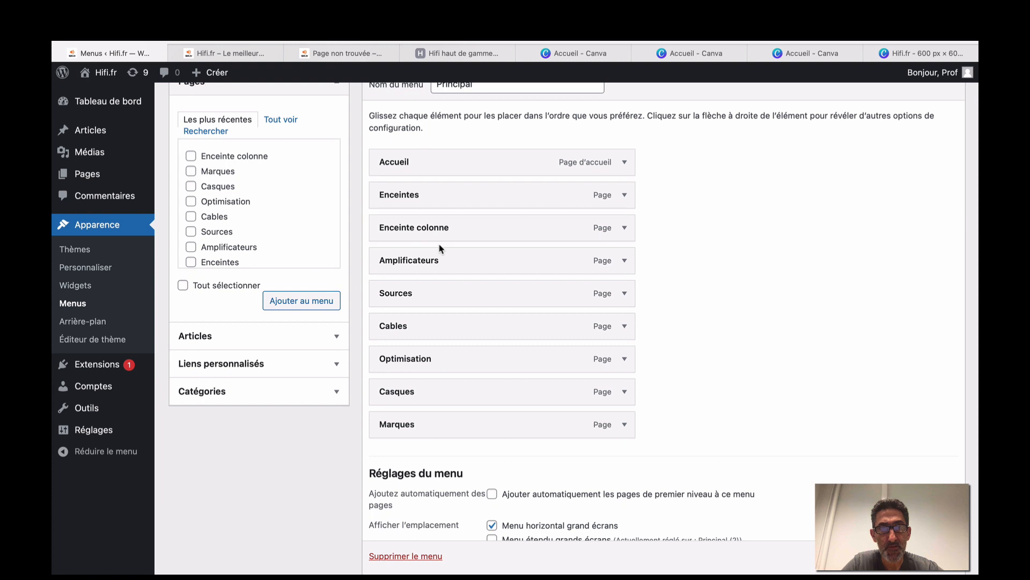
pyautogui.scroll(2, 439, 248)
pyautogui.scroll(-1, 483, 252)
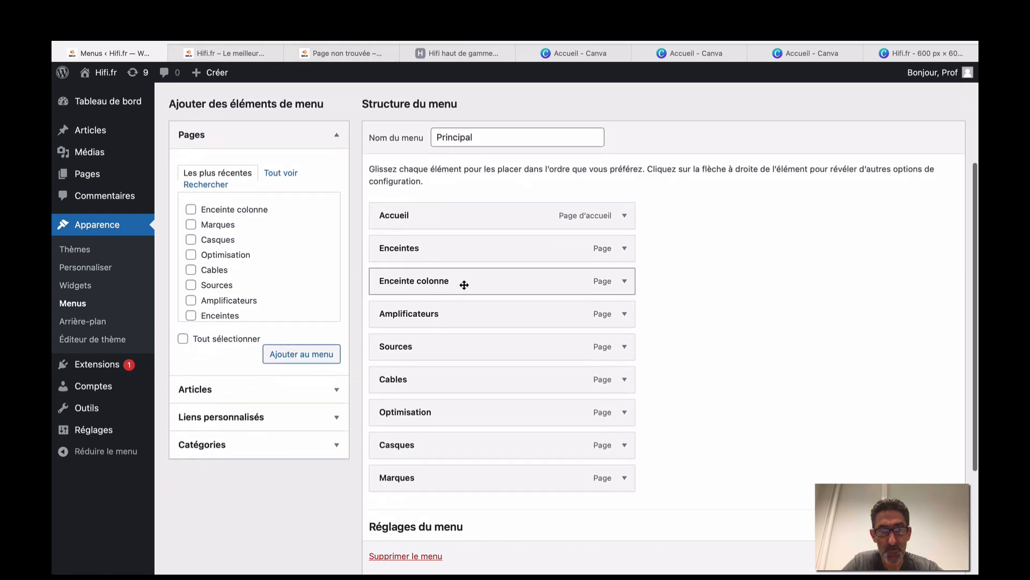
pyautogui.moveTo(464, 284); pyautogui.dragTo(488, 283)
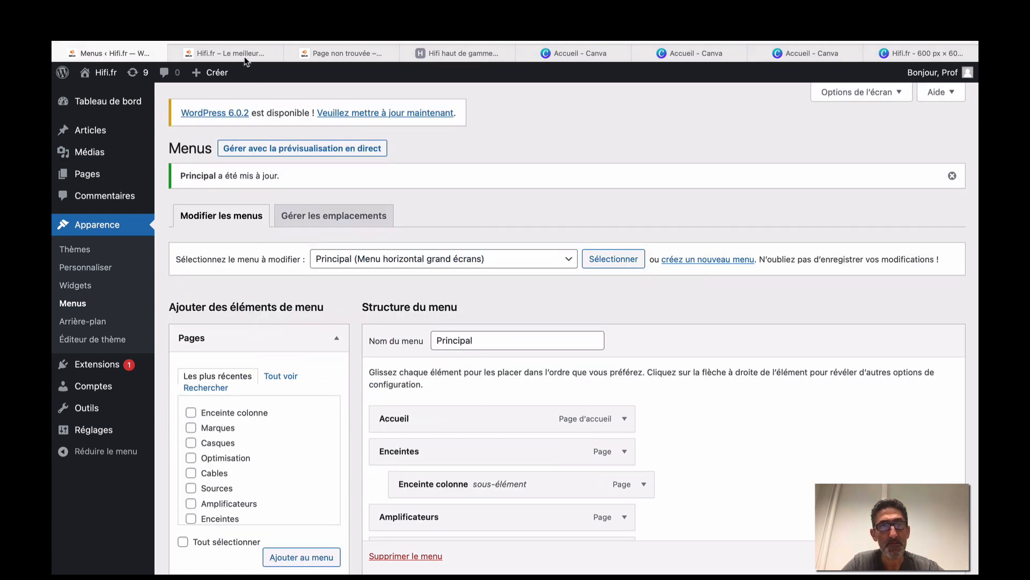
pyautogui.click(248, 53)
pyautogui.scroll(15, 327, 207)
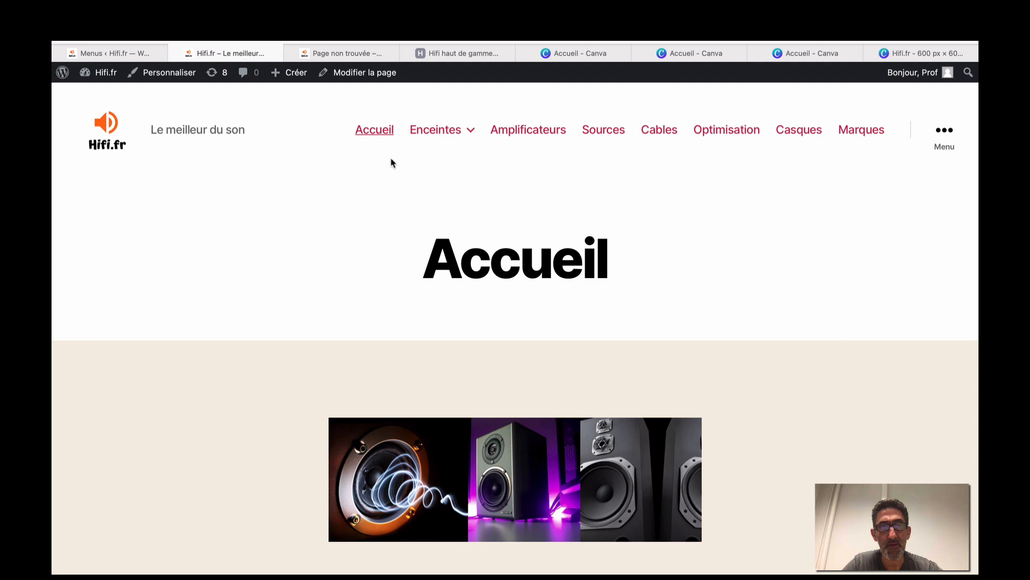
# Follow the Enceintes > Enceinte colonne submenu link to its empty page, then view the hifi.fr shop.
pyautogui.moveTo(445, 134)
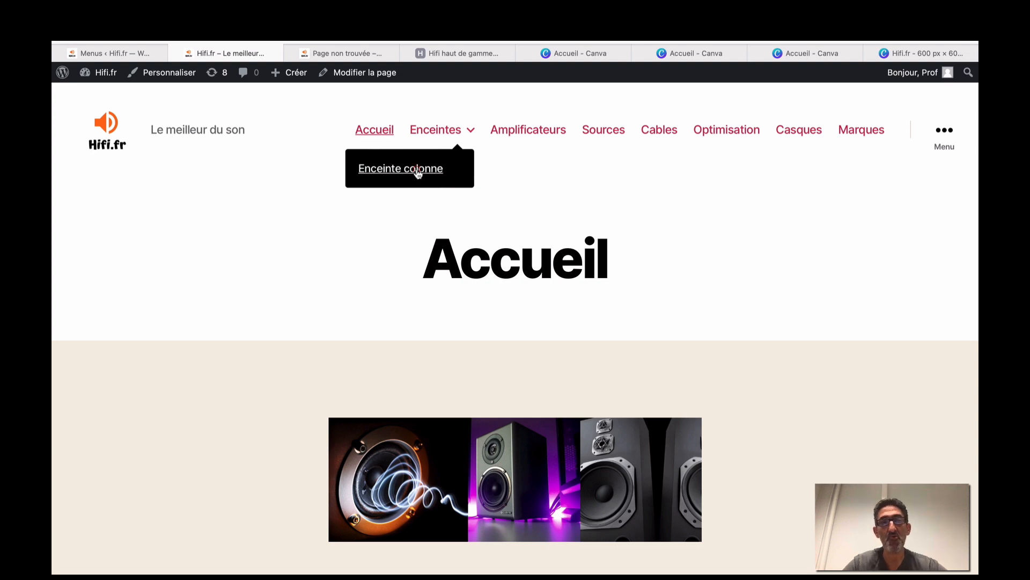
pyautogui.click(418, 170)
pyautogui.scroll(-5, 417, 171)
pyautogui.scroll(5, 417, 172)
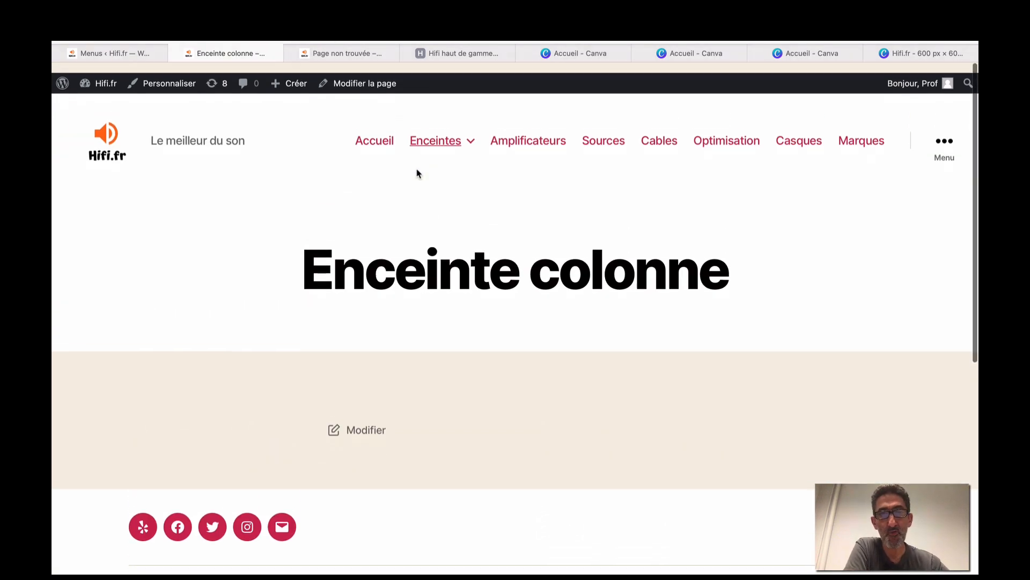
pyautogui.click(441, 53)
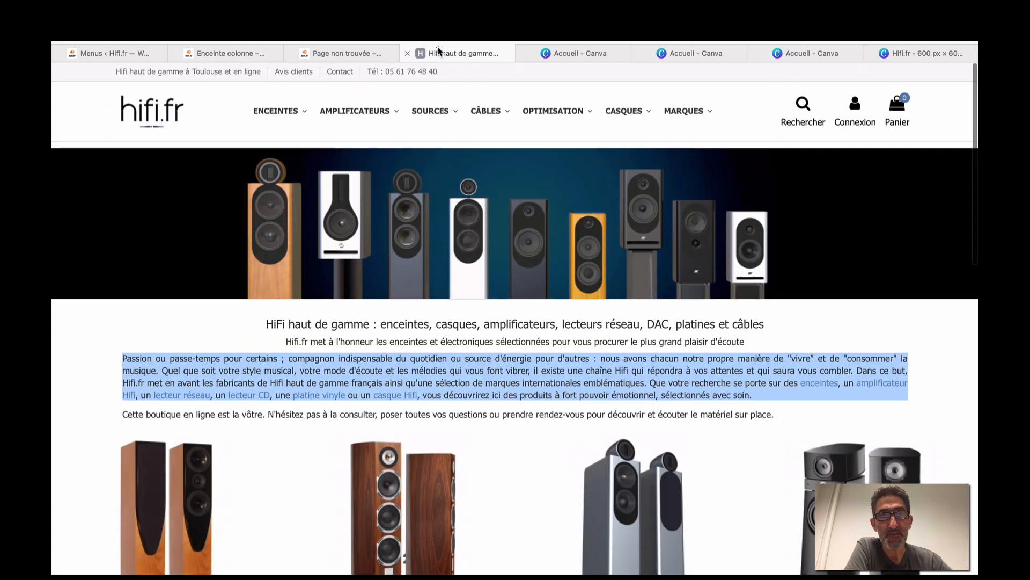
# Compare hifi.fr's ENCEINTES and AMPLIFICATEURS dropdowns, then go back to the WordPress Menus editor.
pyautogui.moveTo(304, 114)
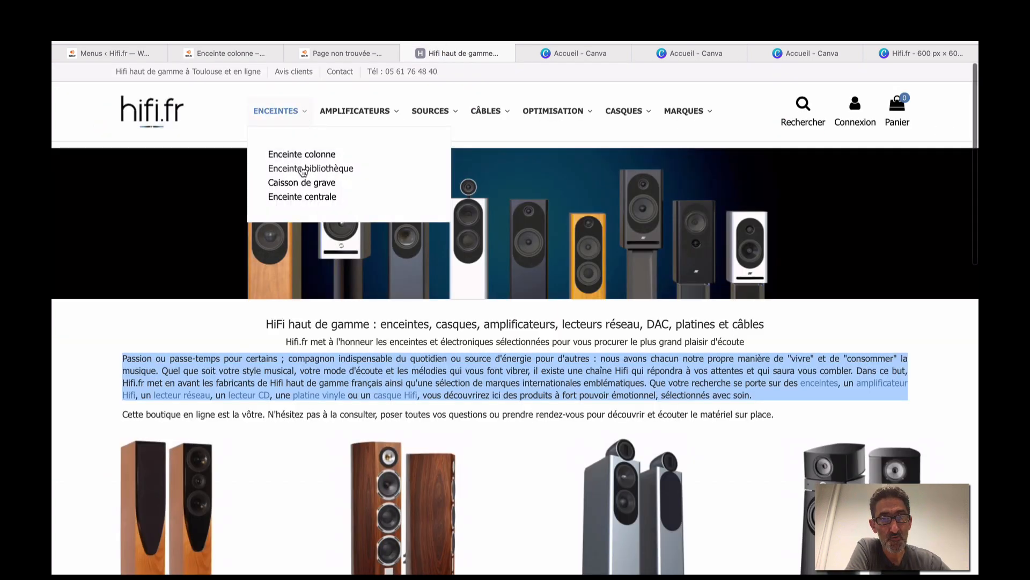
pyautogui.moveTo(346, 113)
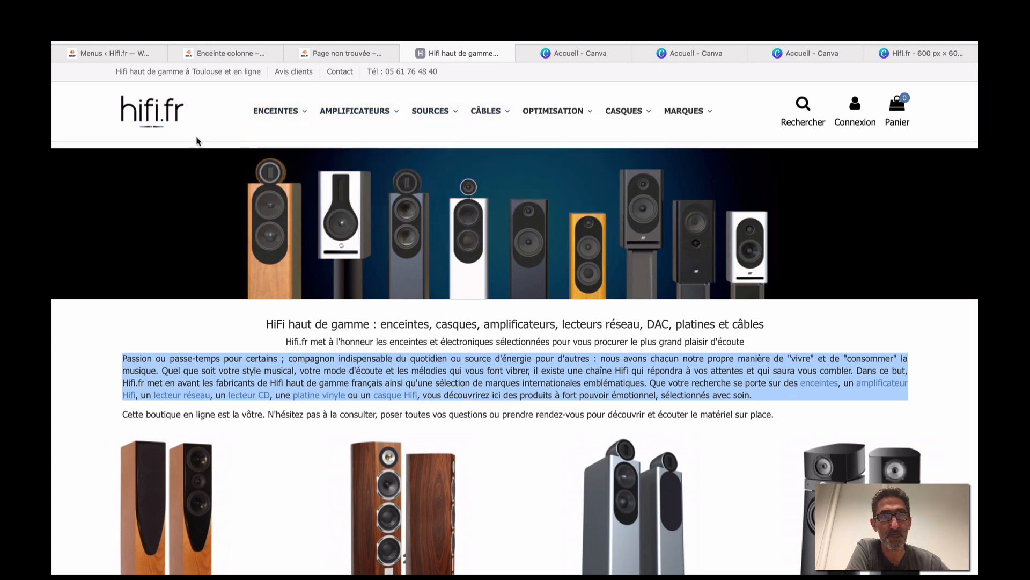
pyautogui.click(153, 61)
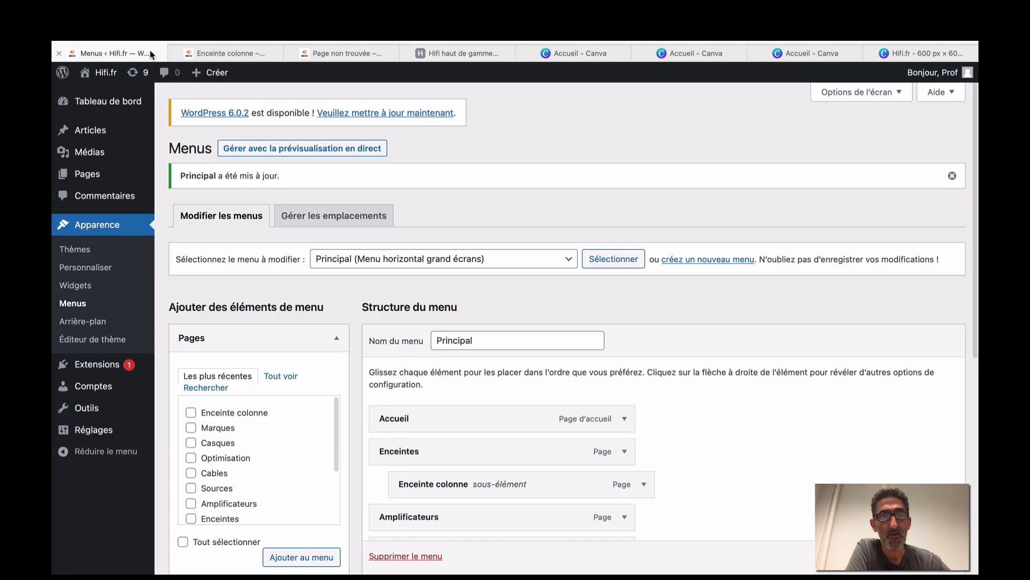
# Scroll through the published Enceinte colonne page on the live site.
pyautogui.click(240, 58)
pyautogui.scroll(-6, 254, 170)
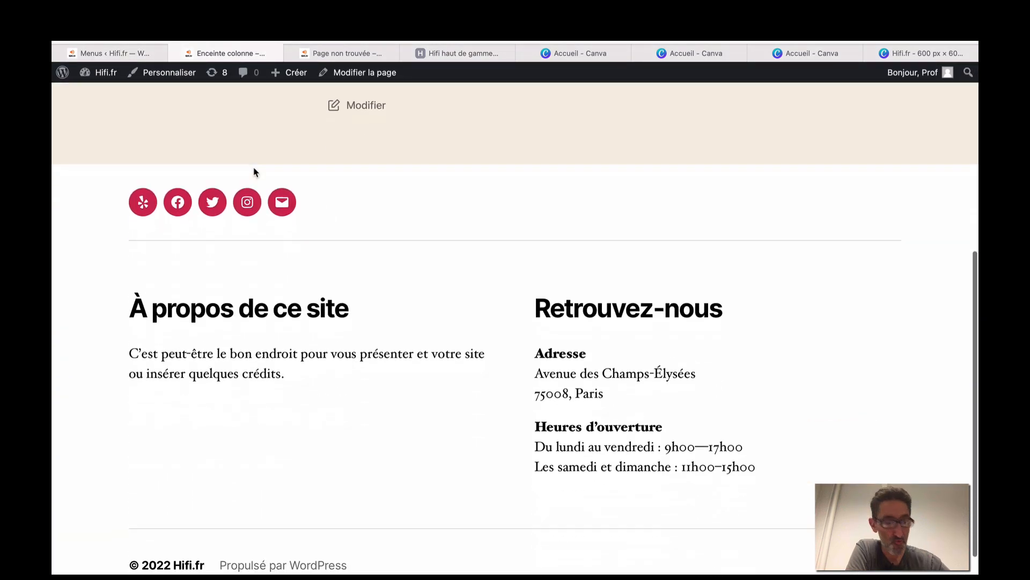
pyautogui.scroll(7, 254, 170)
pyautogui.scroll(-3, 253, 170)
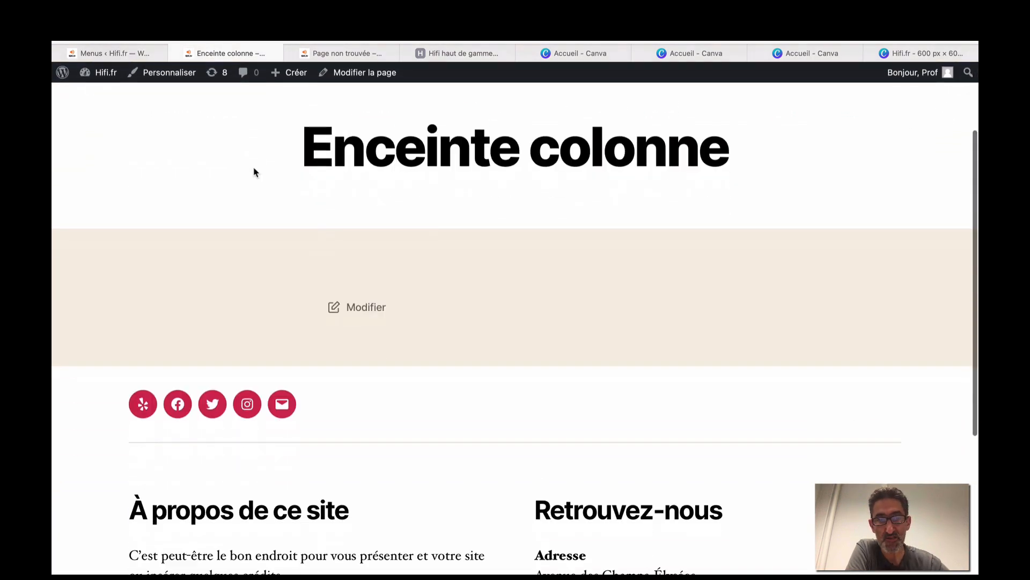
pyautogui.scroll(-5, 253, 170)
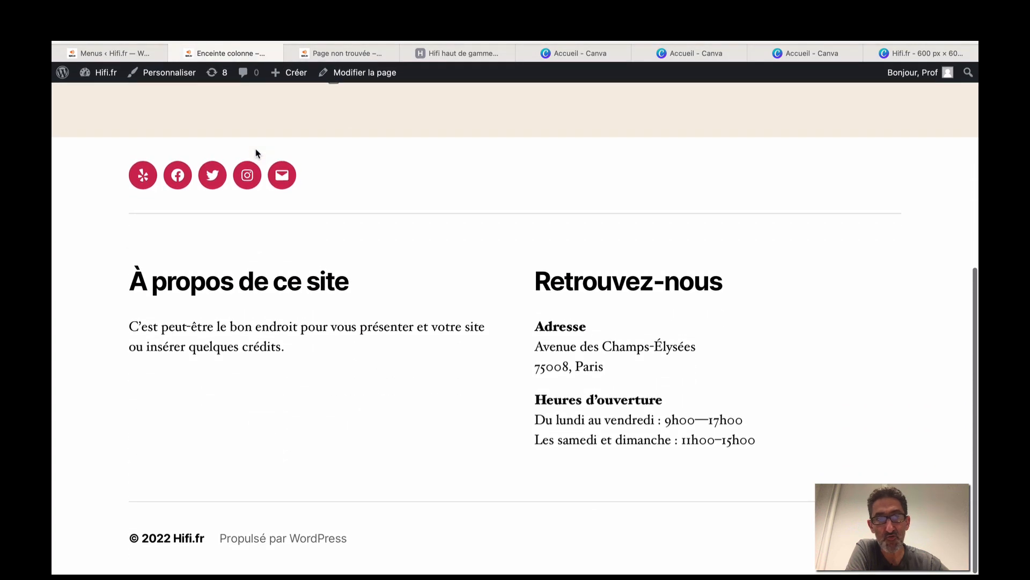
pyautogui.scroll(6, 256, 154)
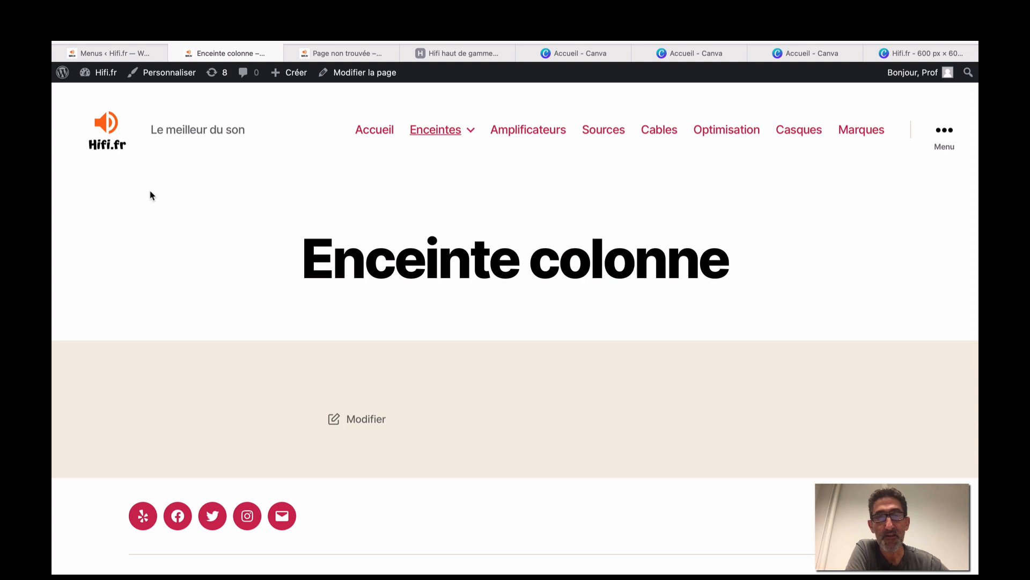
pyautogui.scroll(-5, 149, 195)
pyautogui.scroll(5, 150, 194)
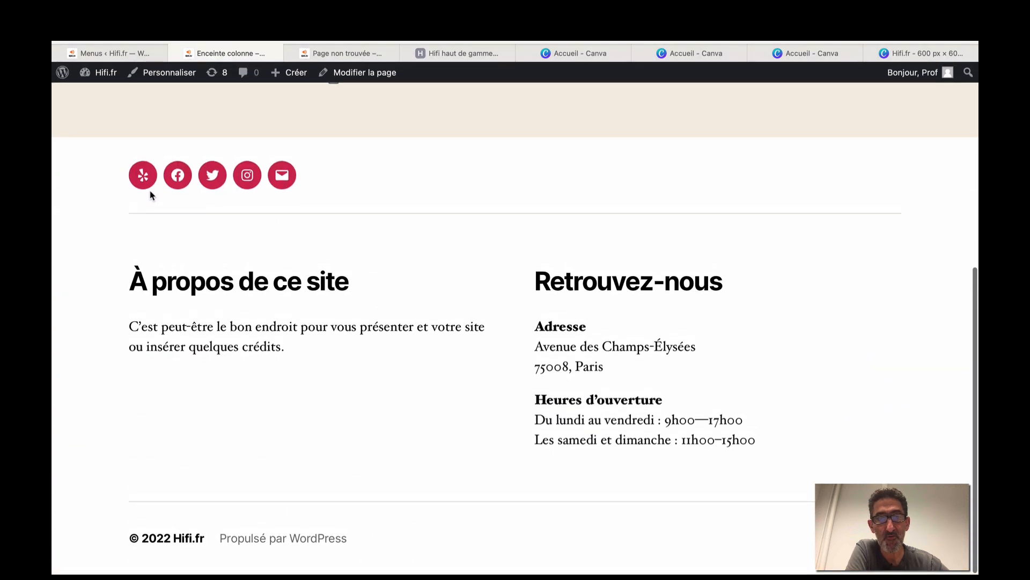
# Go to the Accueil home page and review its speaker banner, intro text and three speaker images.
pyautogui.click(362, 135)
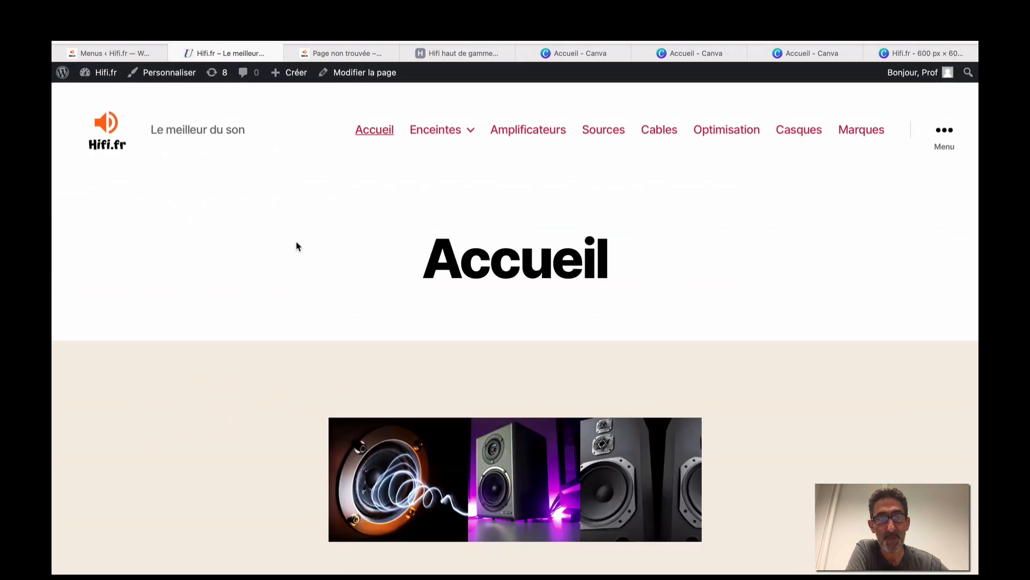
pyautogui.scroll(-3, 297, 244)
pyautogui.scroll(-5, 463, 250)
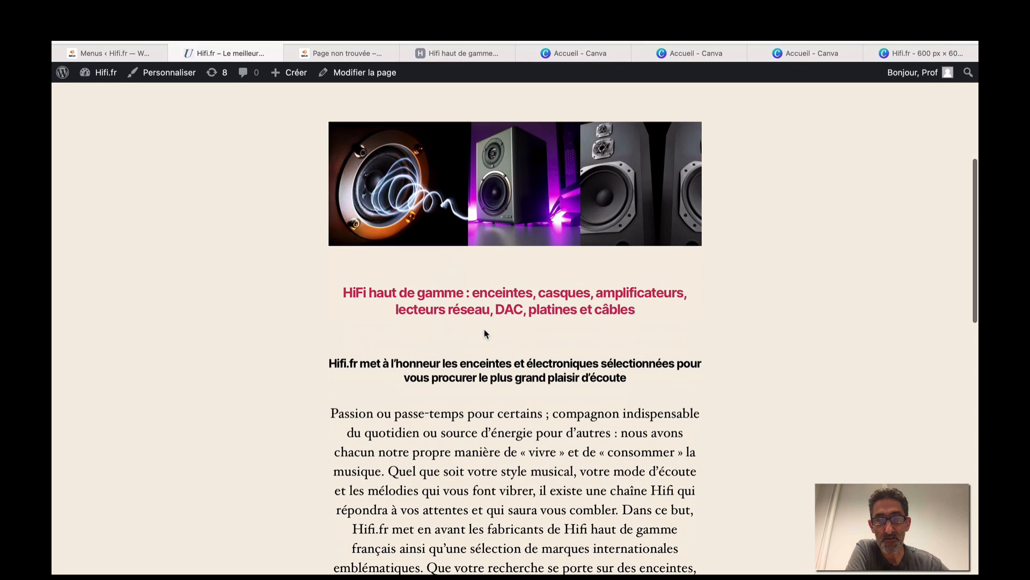
pyautogui.scroll(-5, 461, 263)
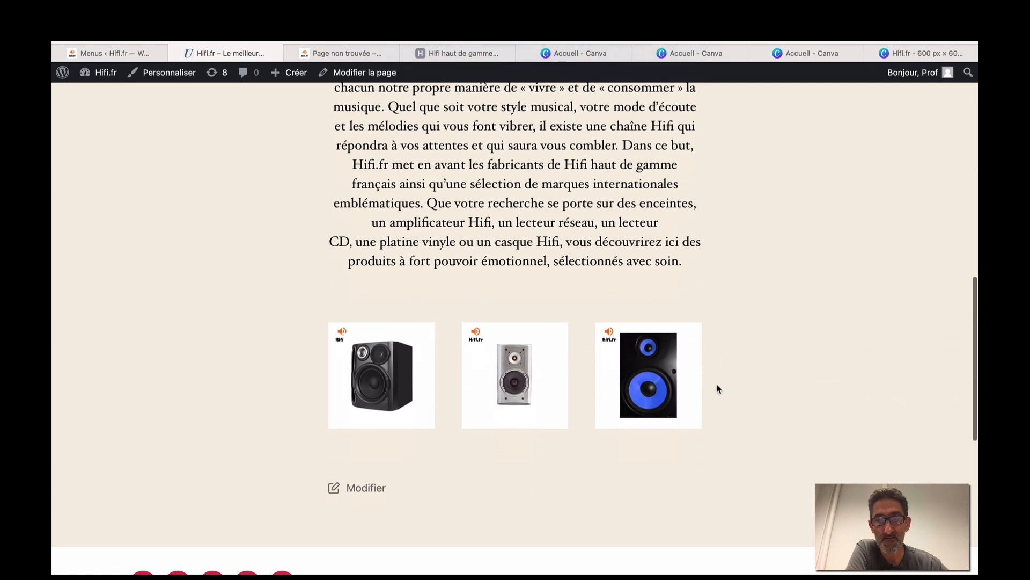
pyautogui.scroll(-2, 717, 387)
pyautogui.scroll(2, 718, 388)
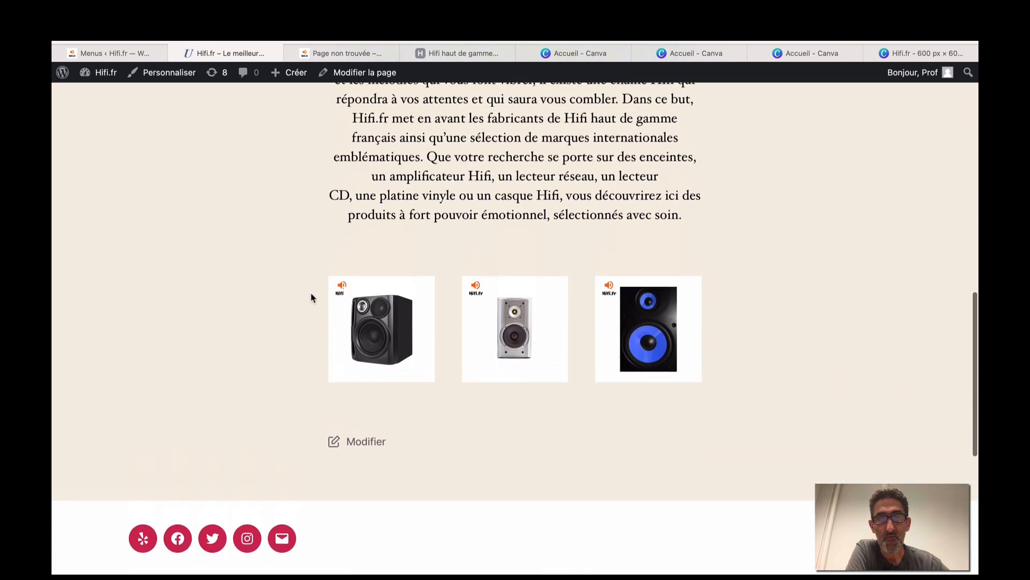
pyautogui.scroll(4, 313, 296)
pyautogui.scroll(4, 315, 294)
pyautogui.scroll(-5, 332, 349)
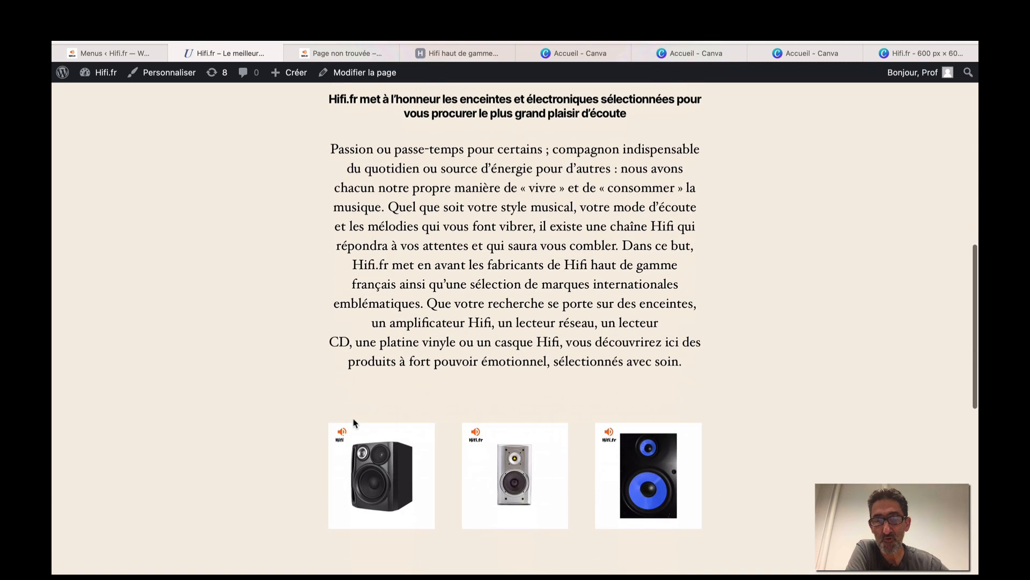
pyautogui.scroll(3, 265, 397)
pyautogui.scroll(8, 264, 397)
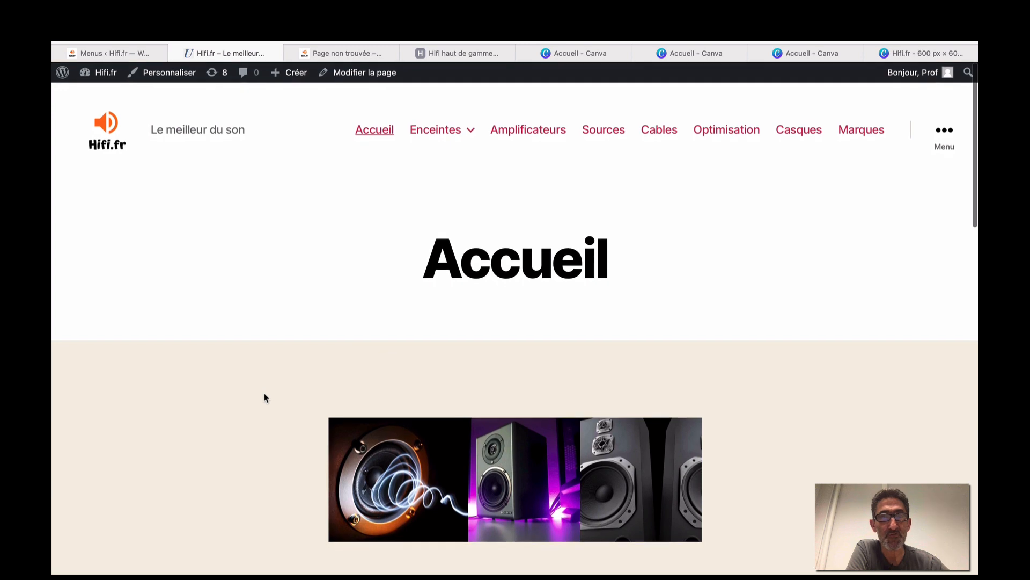